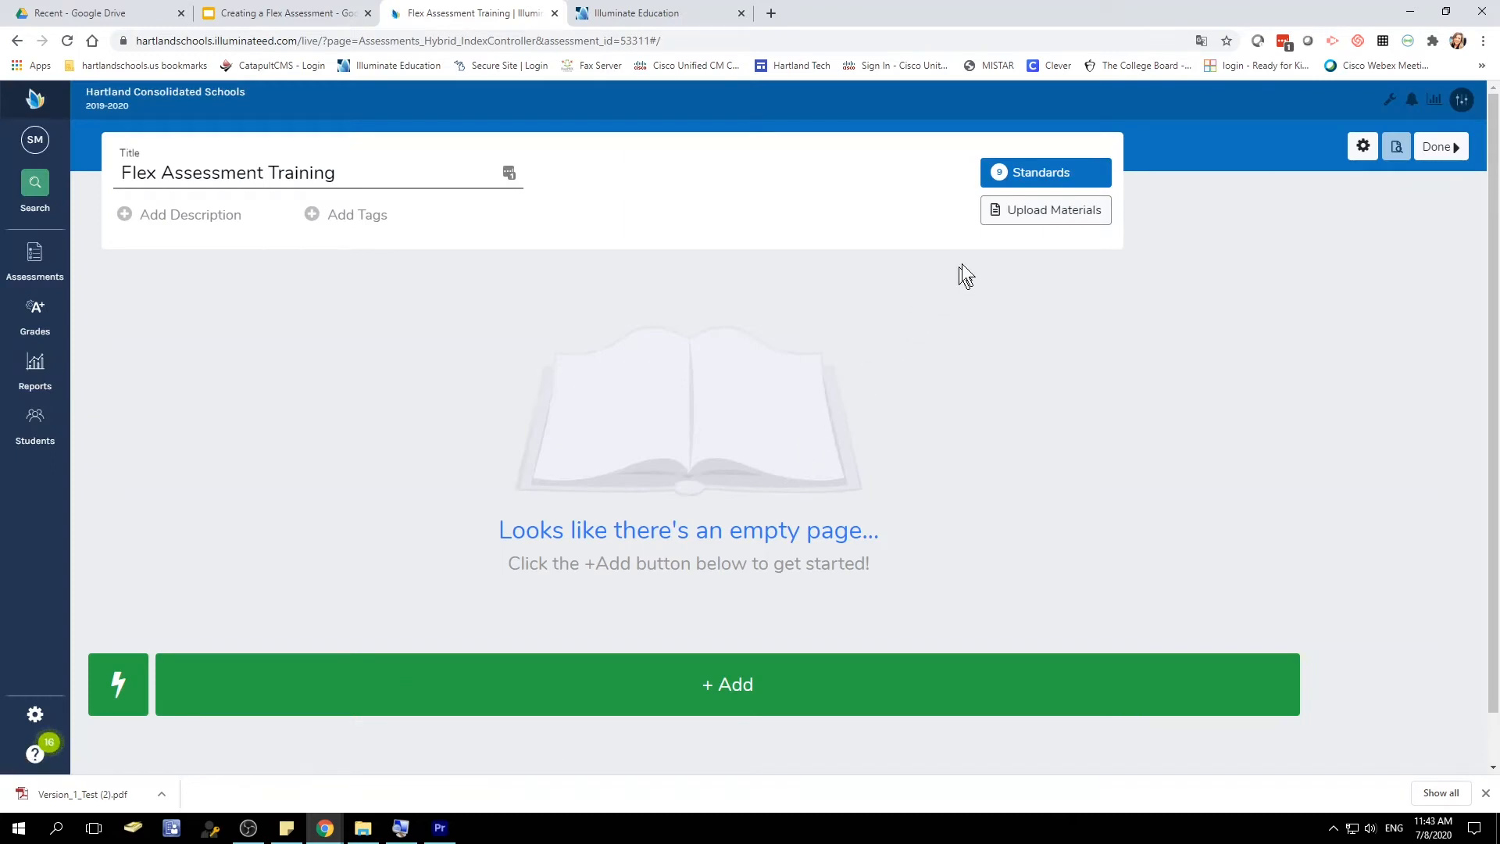
# - Open the Google Drive file picker for the assessment's materials, signing in with the first listed account
pyautogui.click(1039, 211)
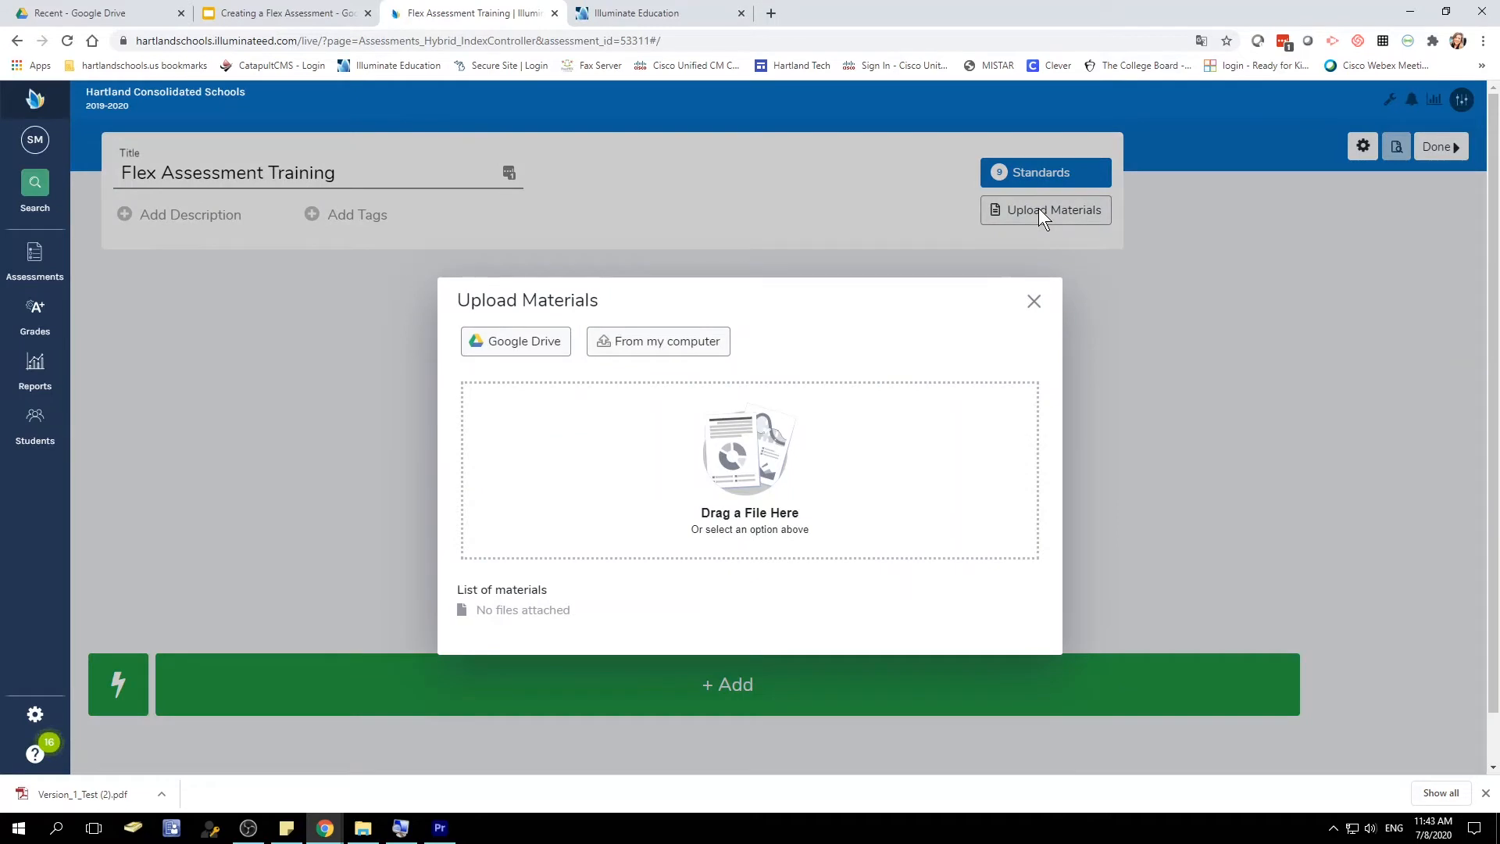
pyautogui.click(684, 342)
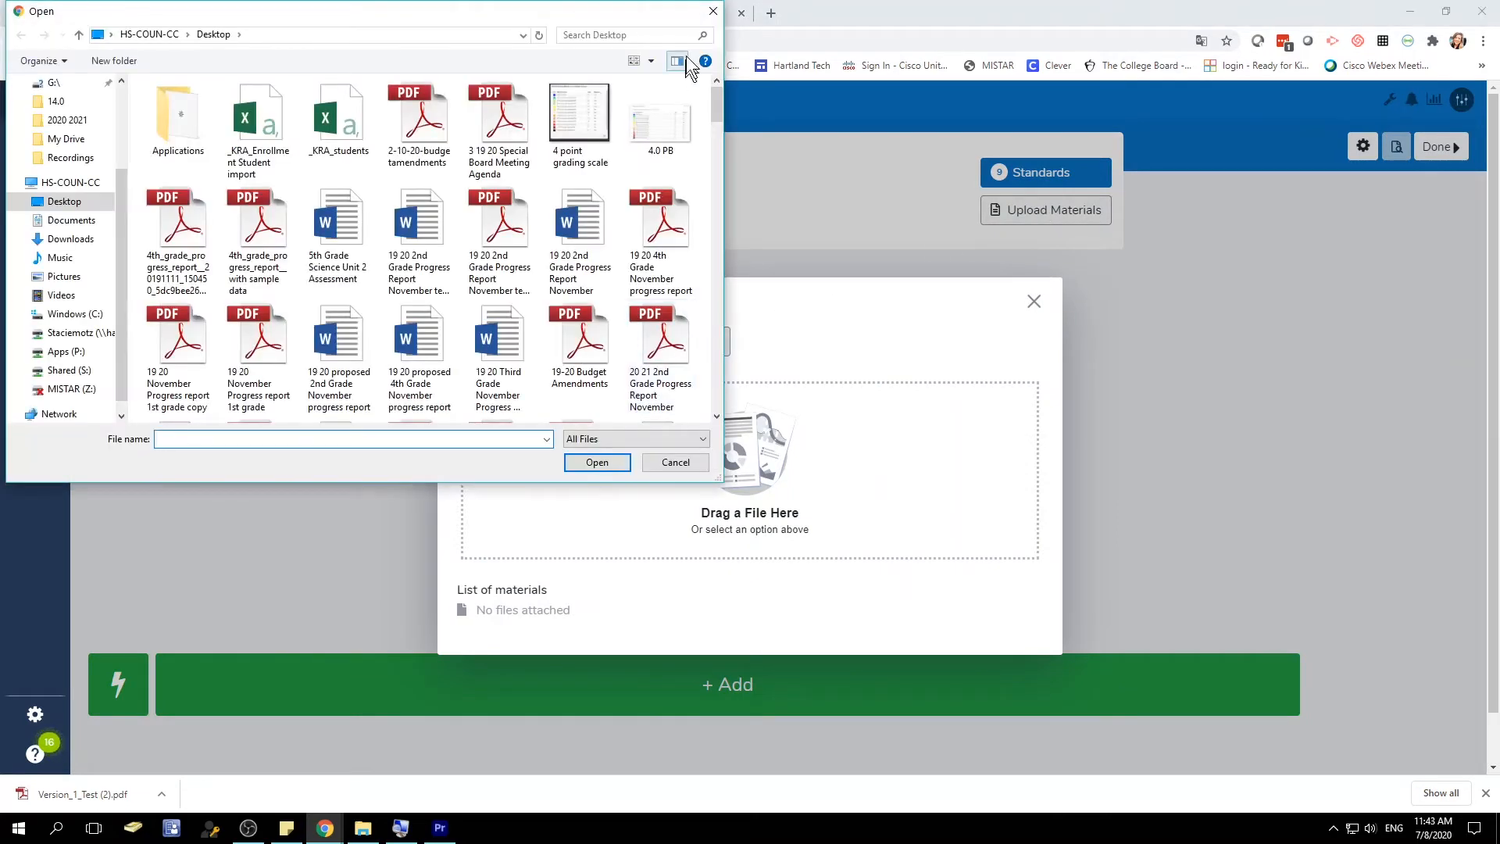
pyautogui.click(713, 11)
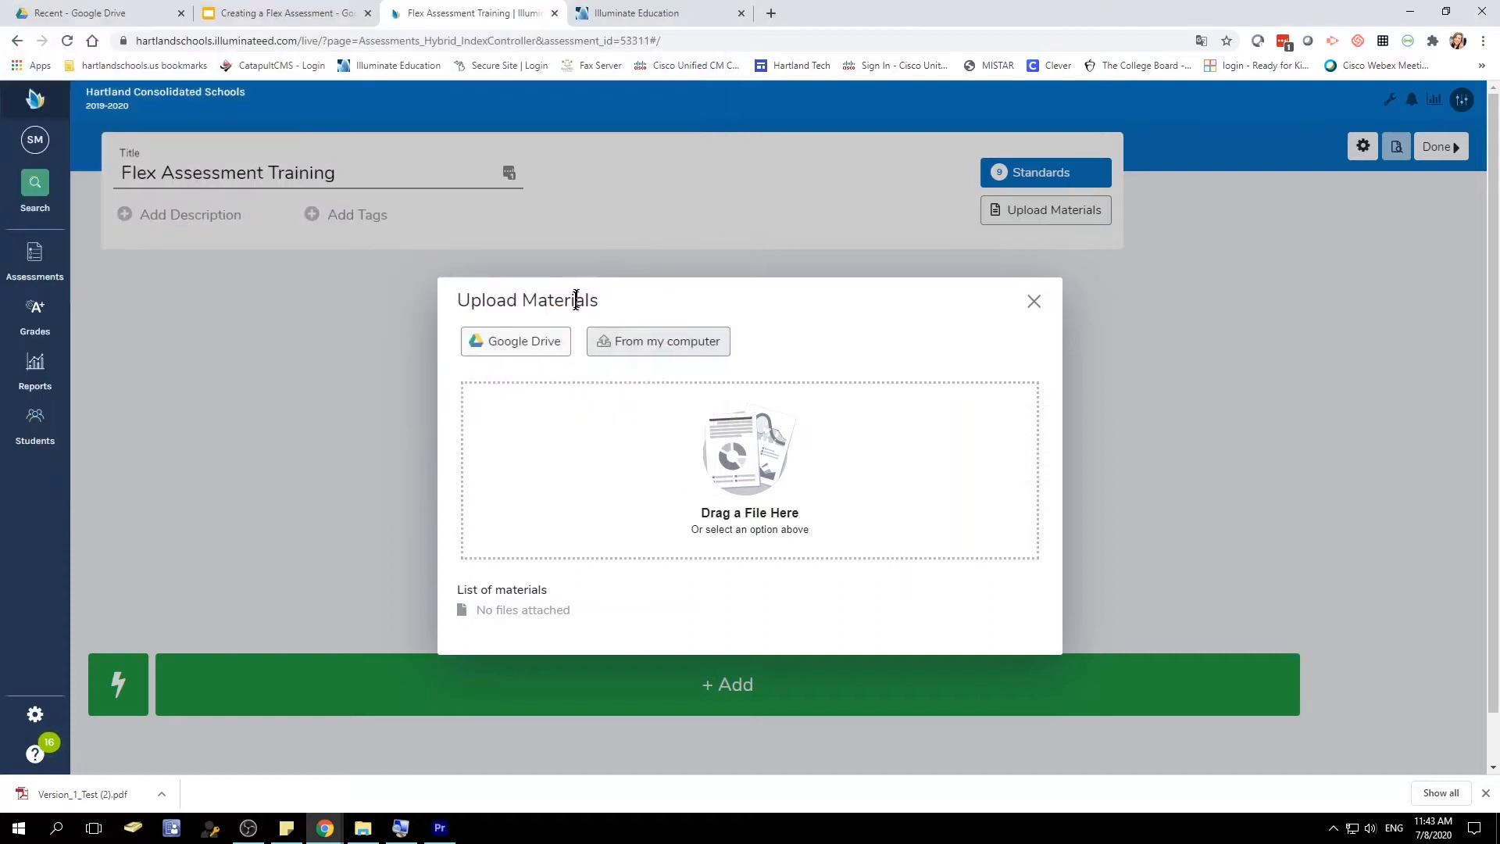
pyautogui.click(536, 351)
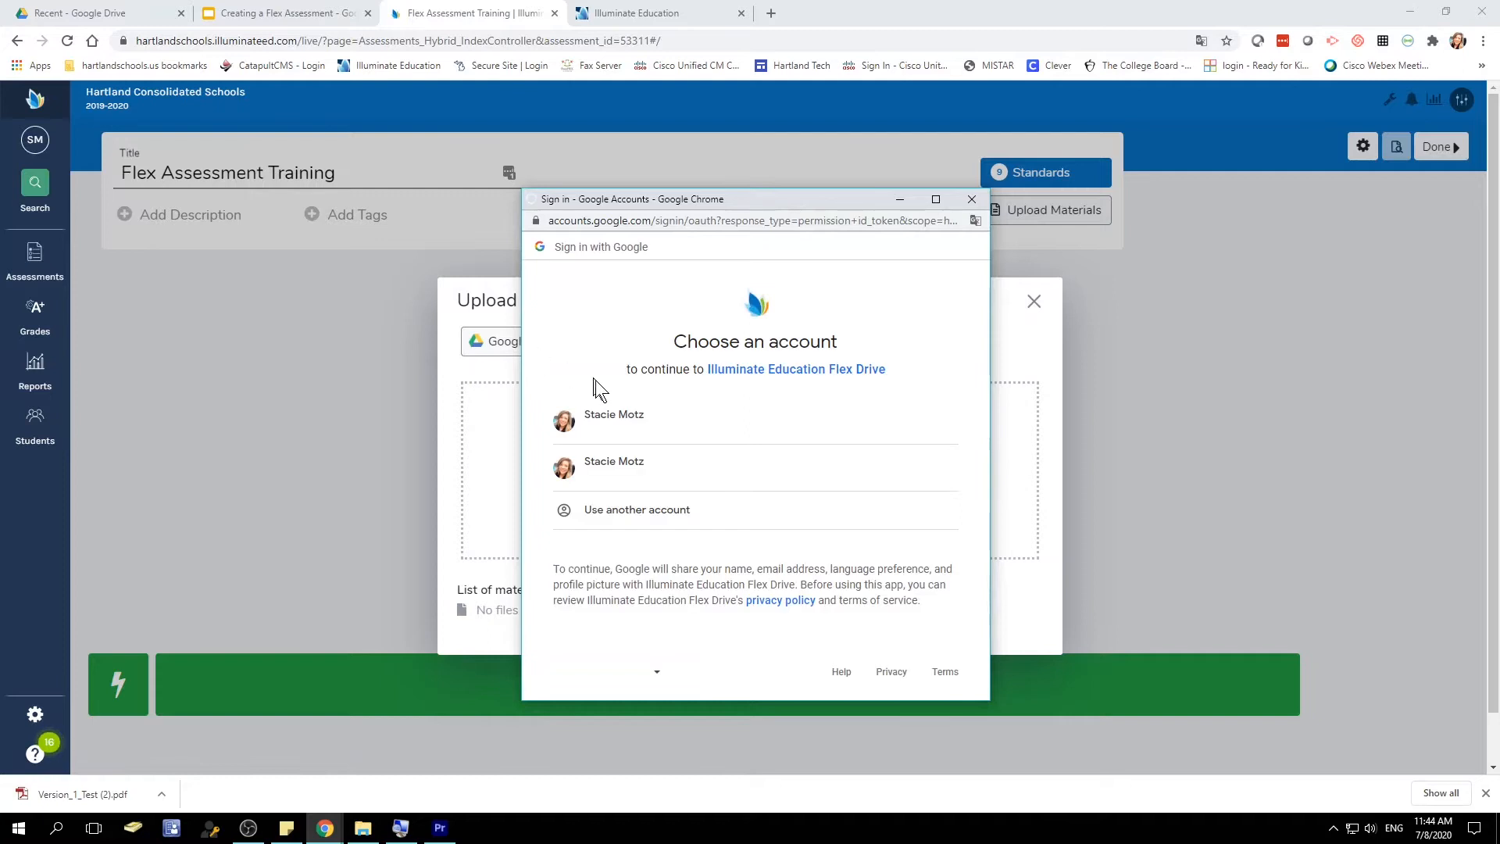
pyautogui.click(640, 432)
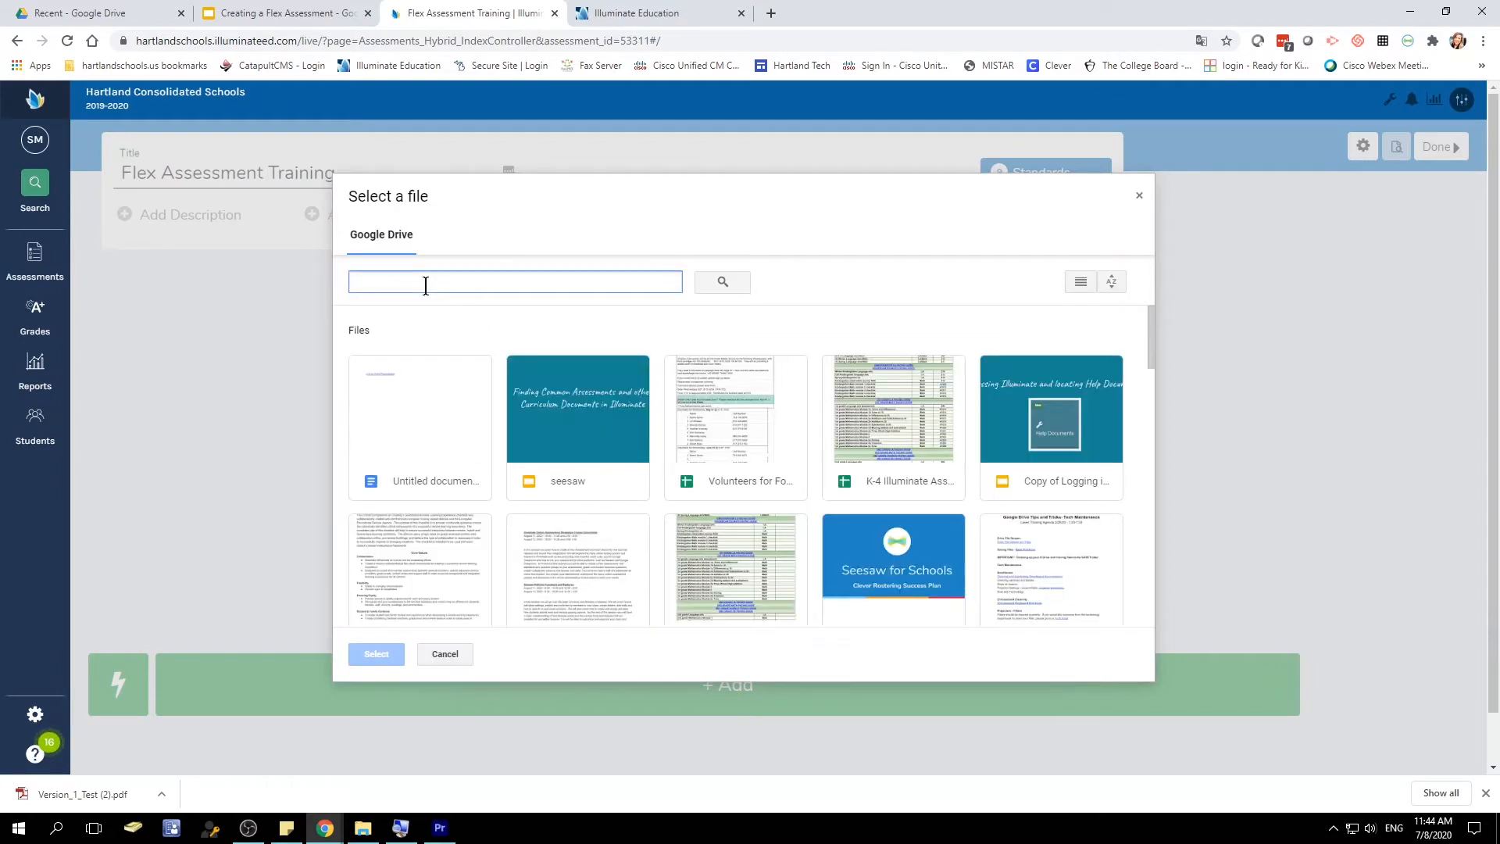
# - Search Google Drive for "versio", upload the Version 1 Test document as assessment material and dismiss the upload confirmation
pyautogui.write('versio')
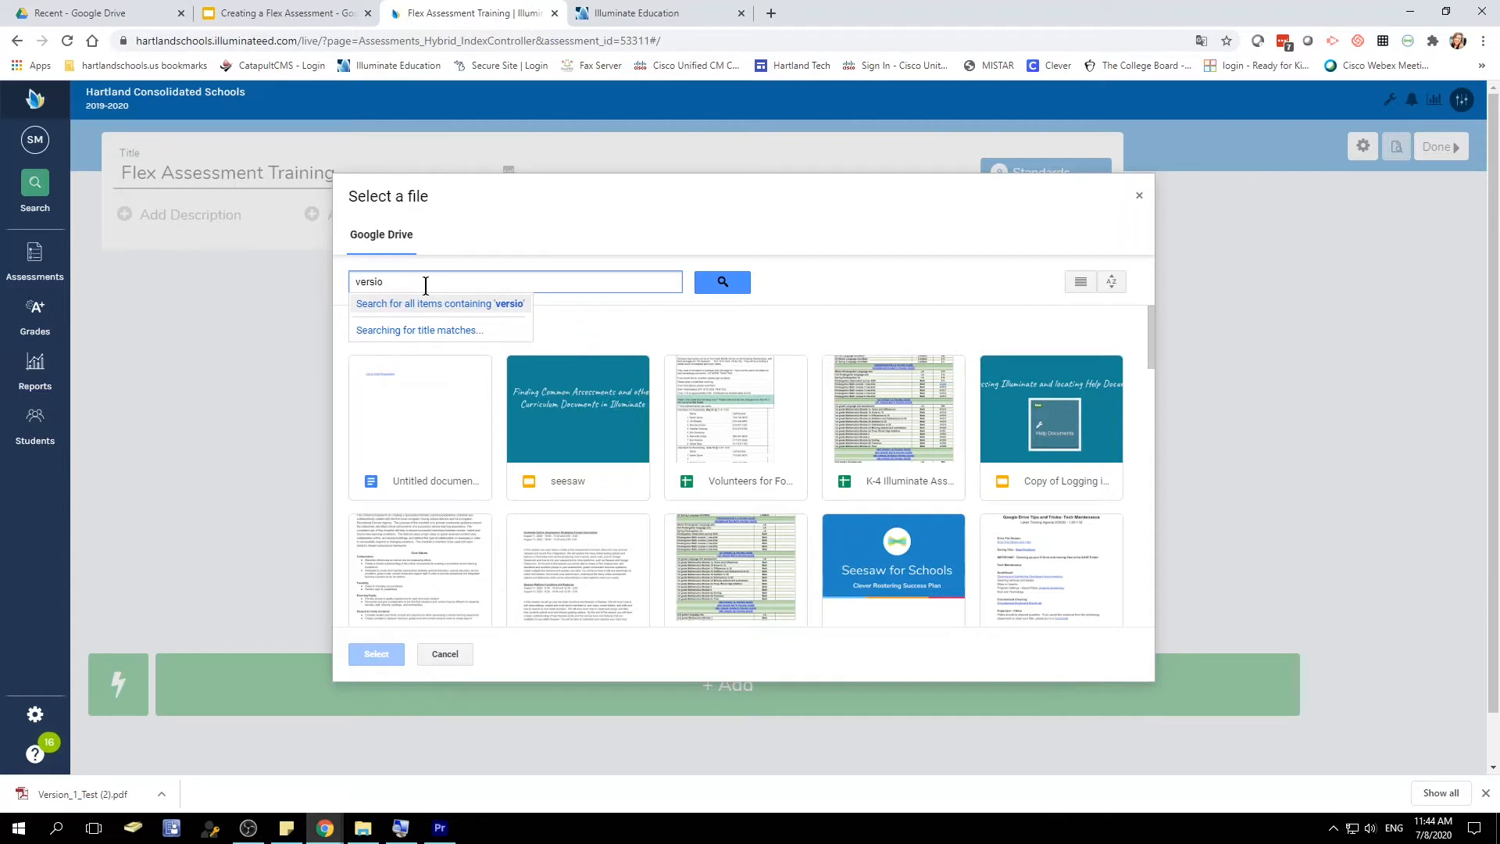
pyautogui.click(725, 283)
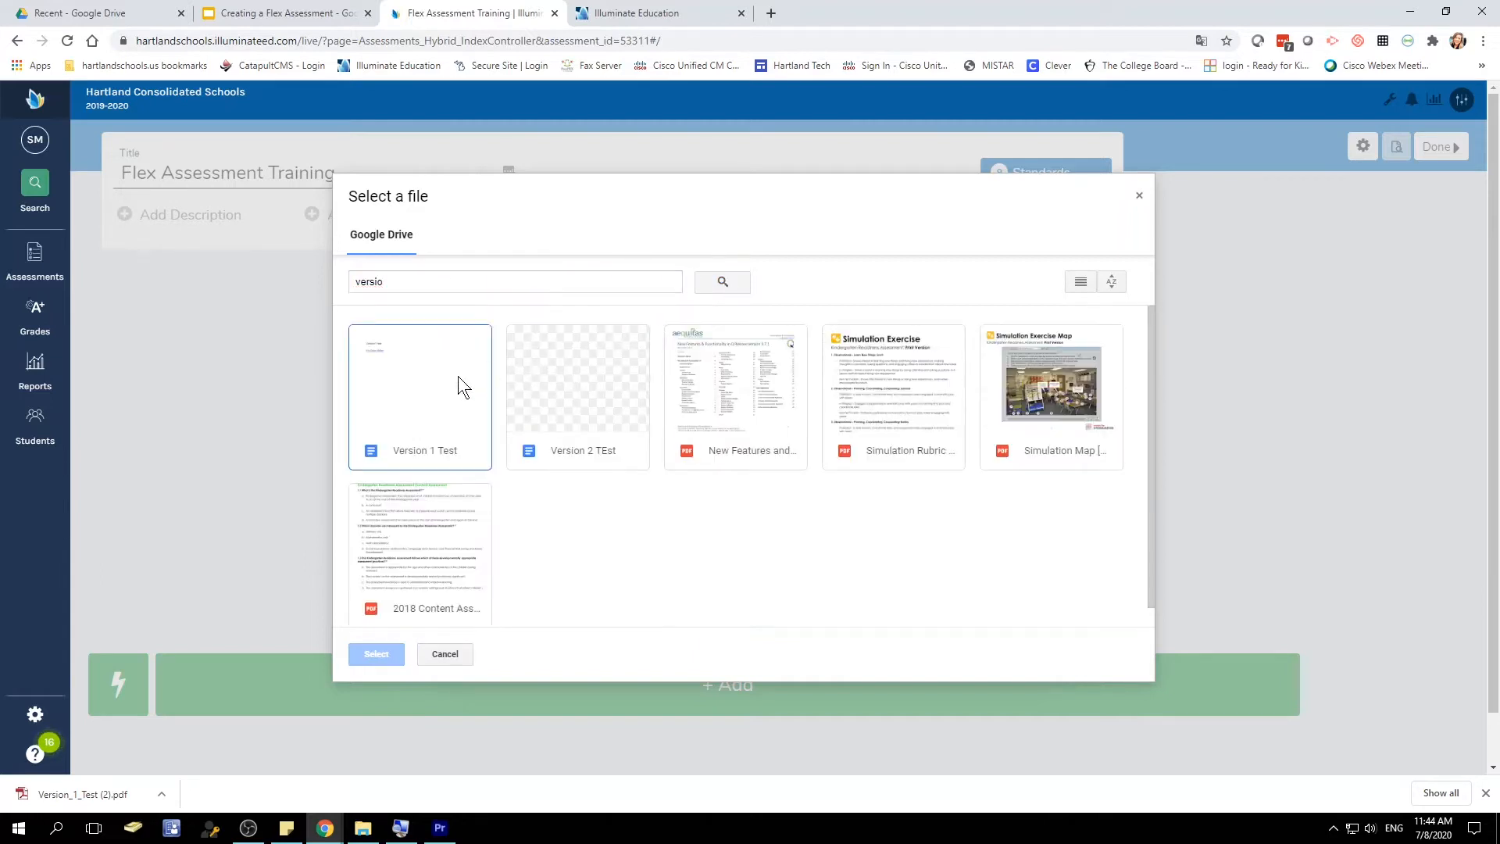
pyautogui.click(458, 376)
pyautogui.click(376, 653)
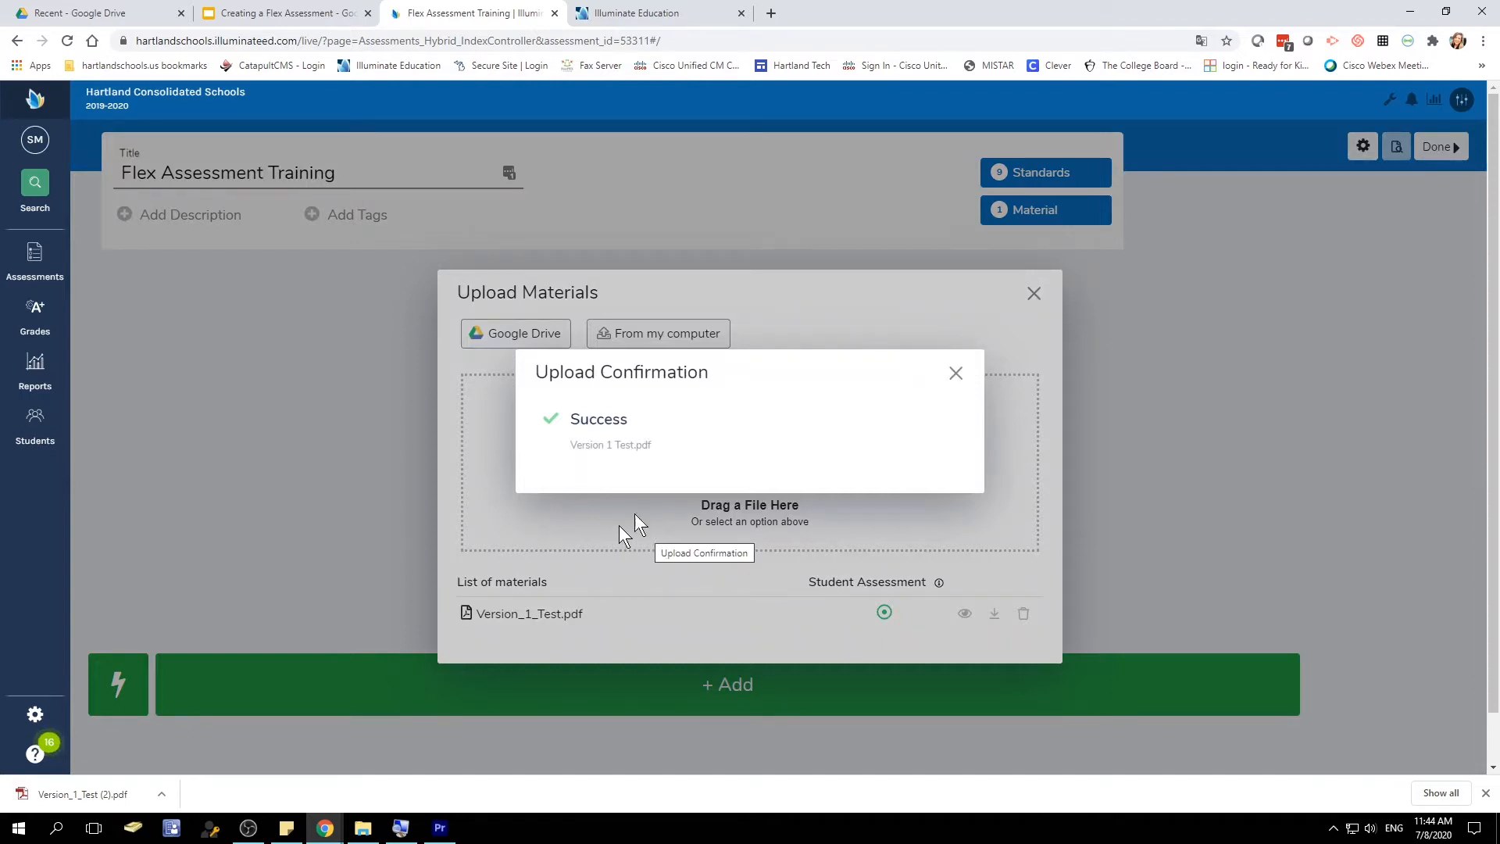
pyautogui.click(955, 373)
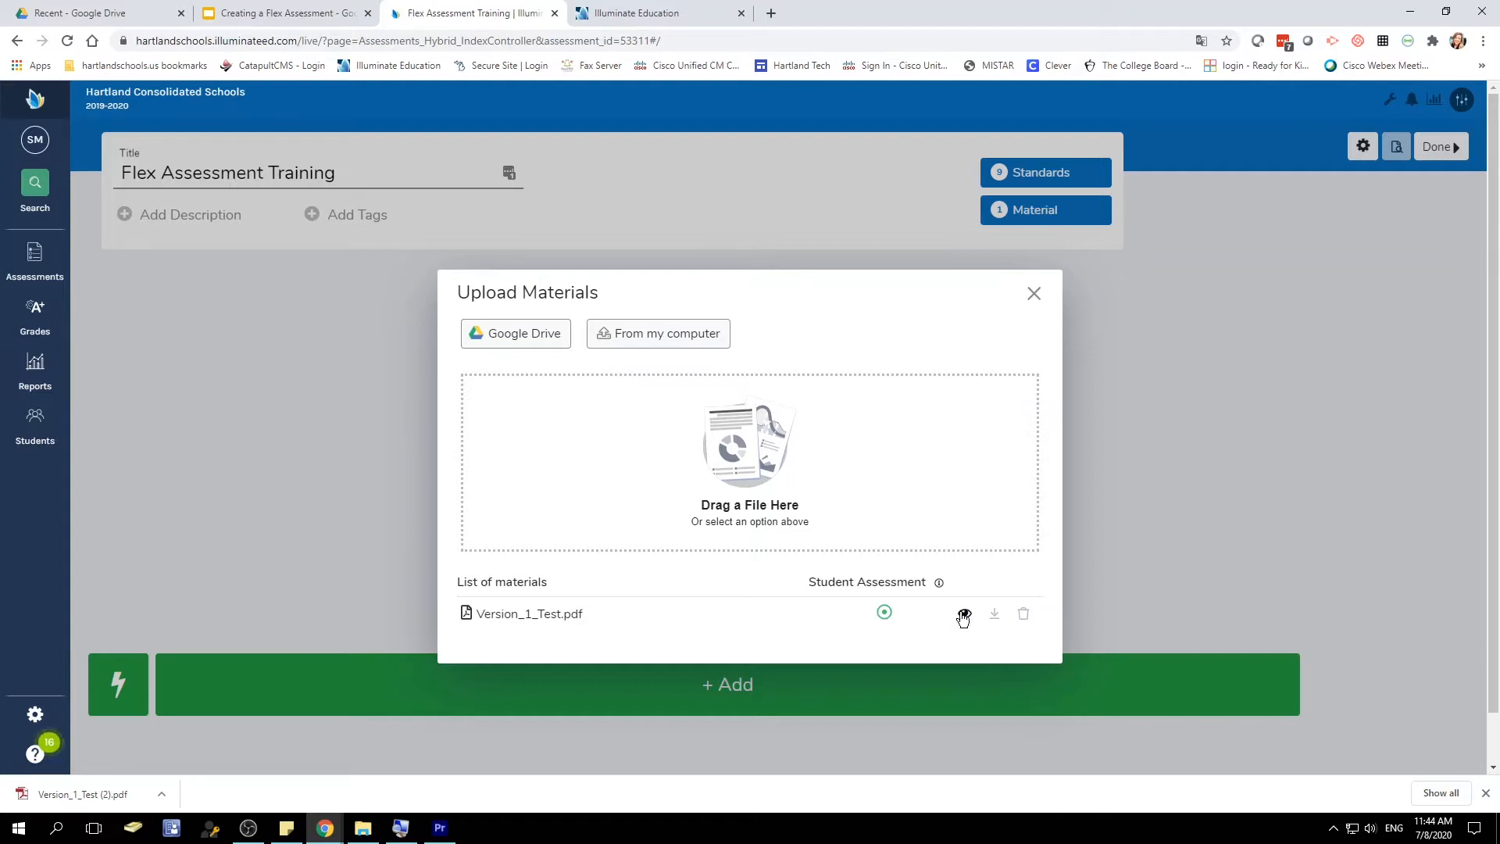
# - Download Version_1_Test.pdf from the materials list, keep the file attached and close the materials dialog
pyautogui.click(994, 614)
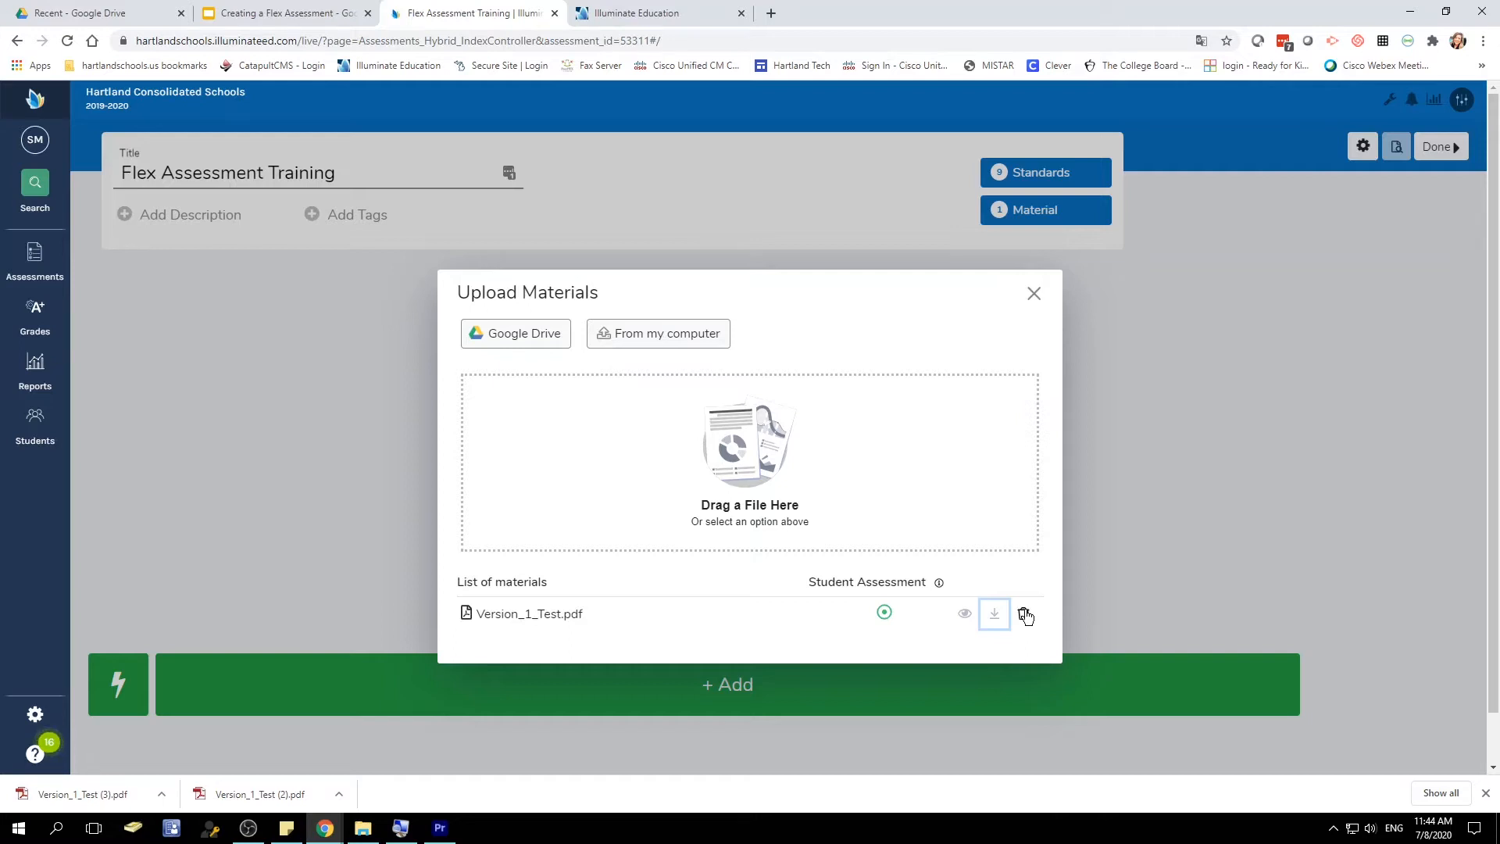
pyautogui.click(1023, 613)
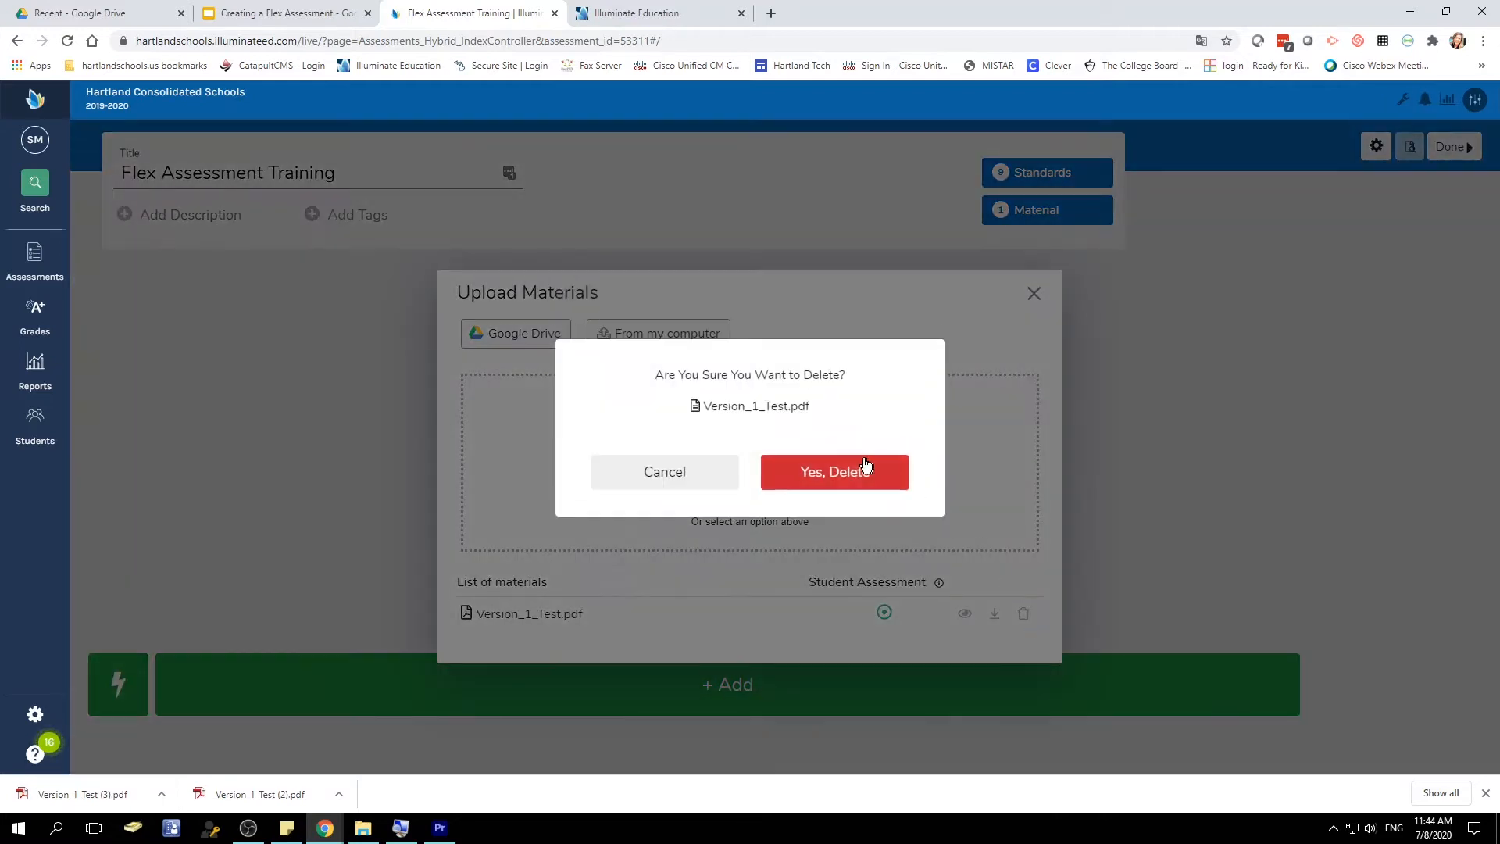
pyautogui.click(663, 471)
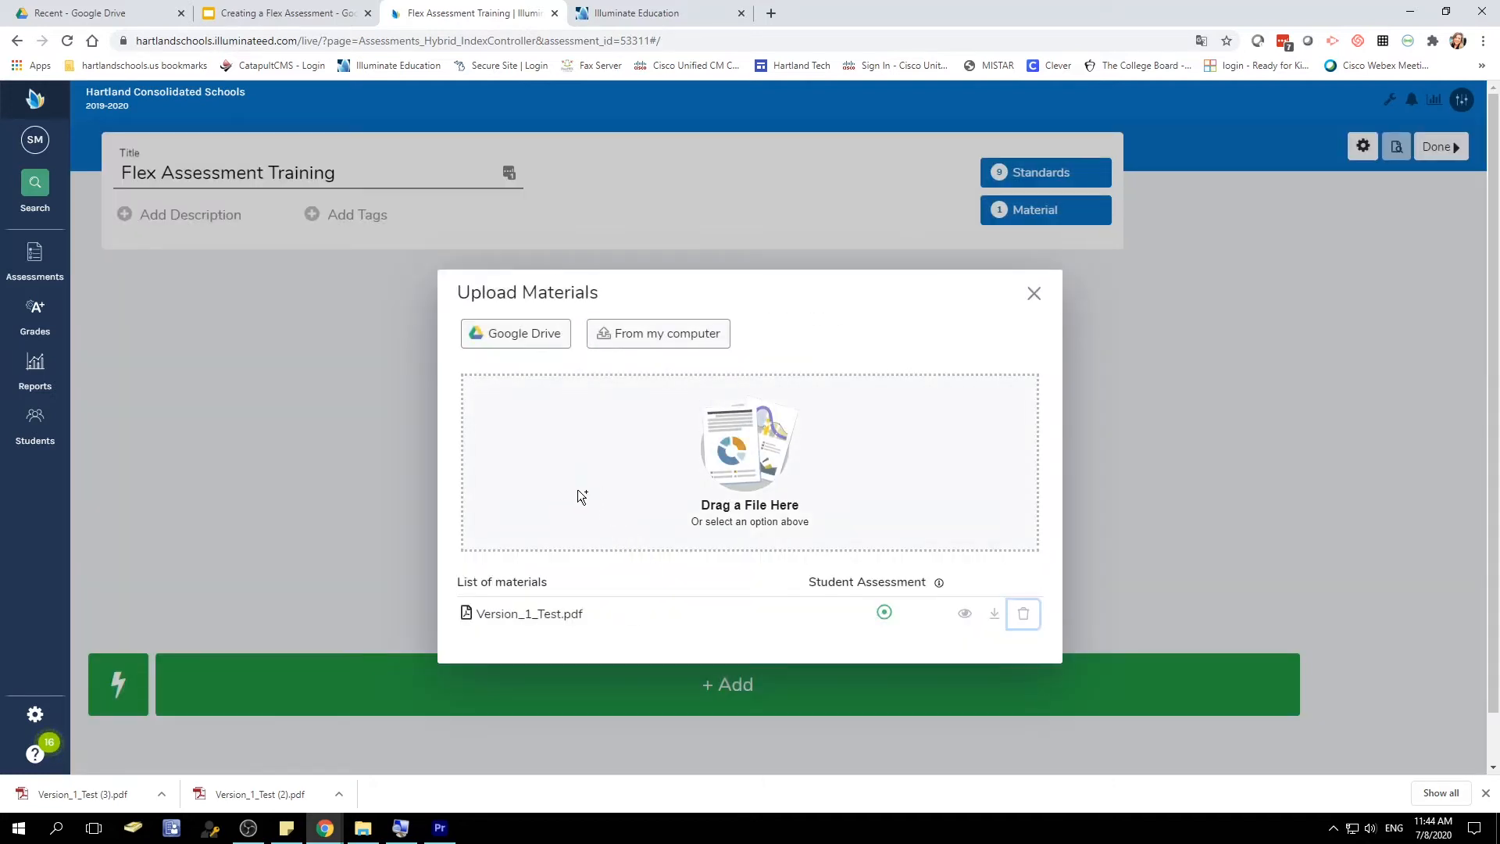
pyautogui.click(1033, 295)
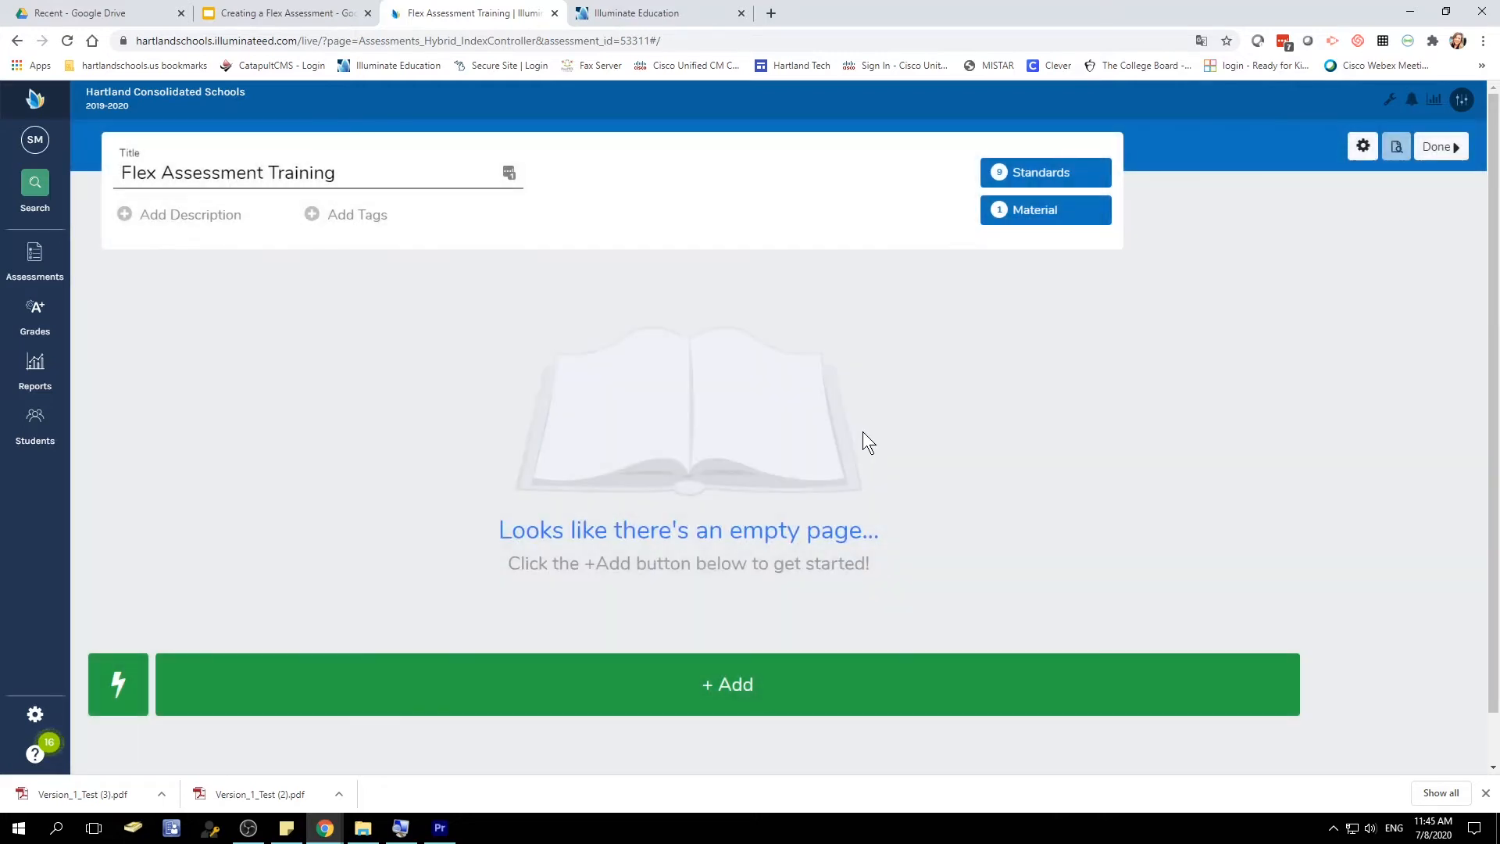
# - Review the provider, subject and grade level filters for the assessment's standards, then close the standards window
pyautogui.click(1044, 178)
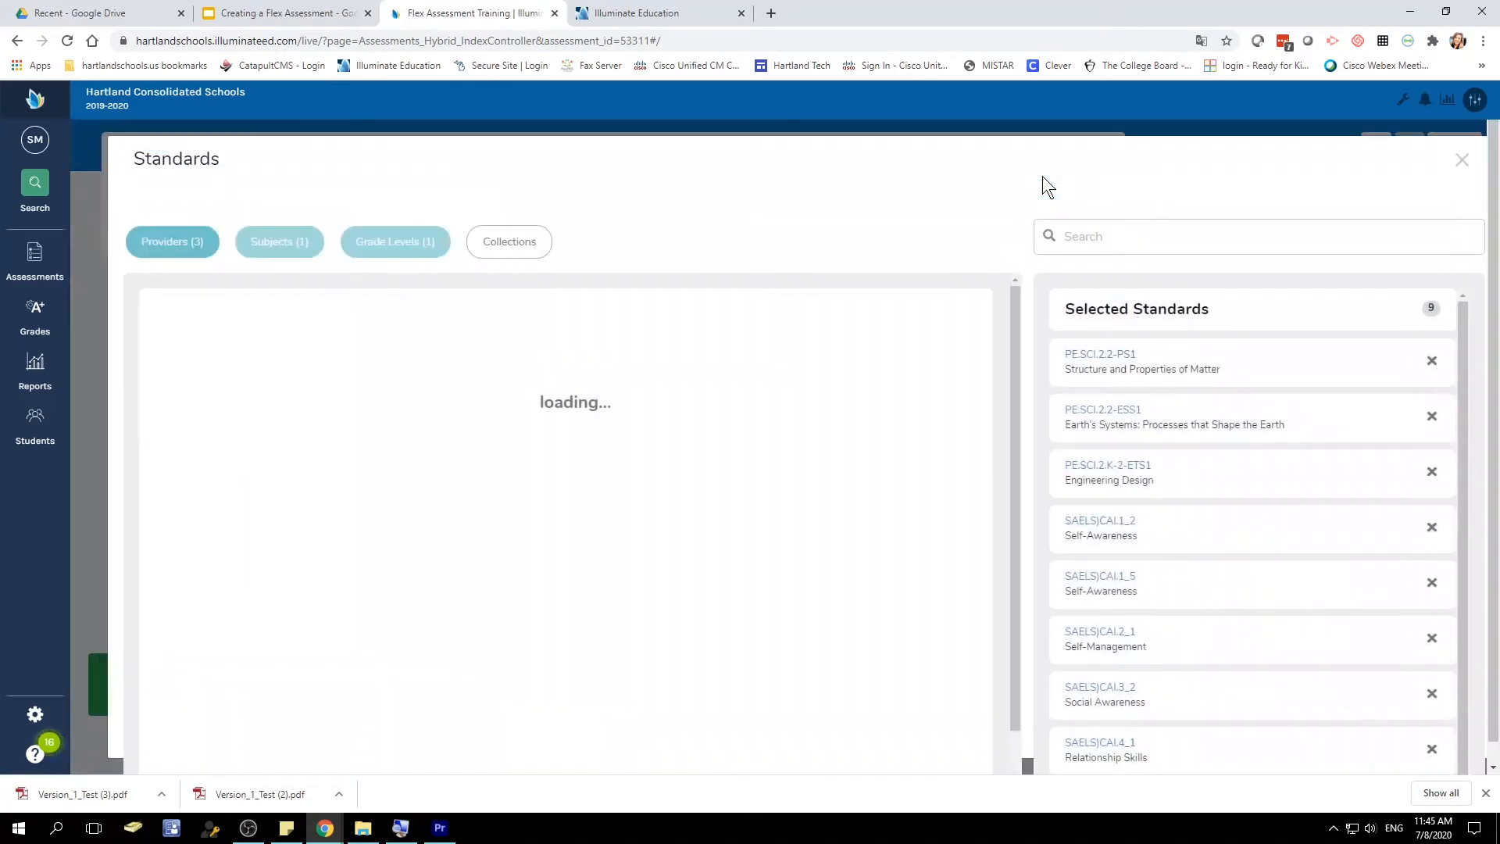
pyautogui.click(164, 248)
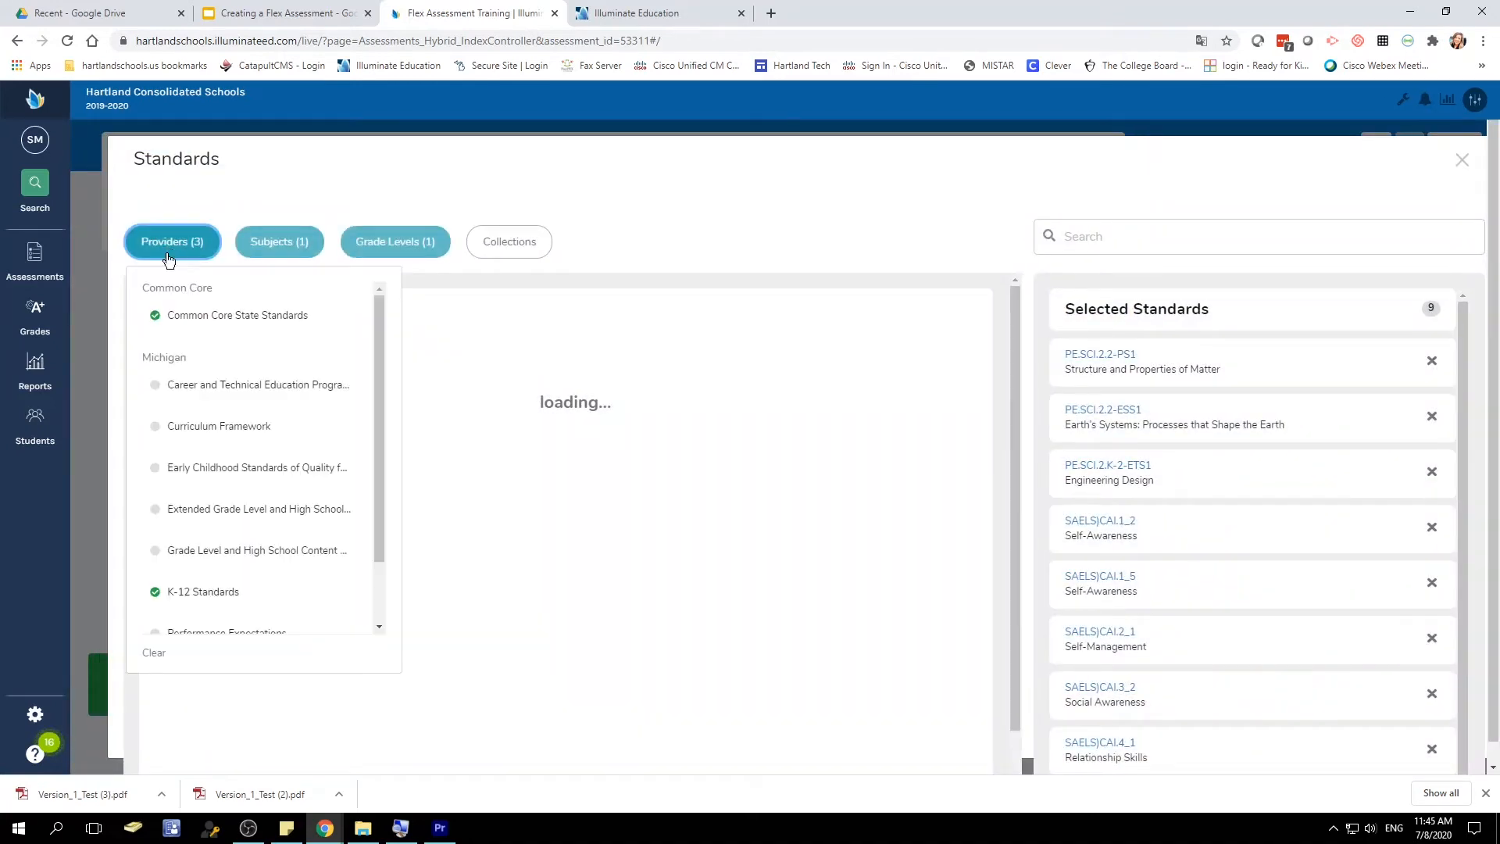
pyautogui.scroll(-3, 232, 516)
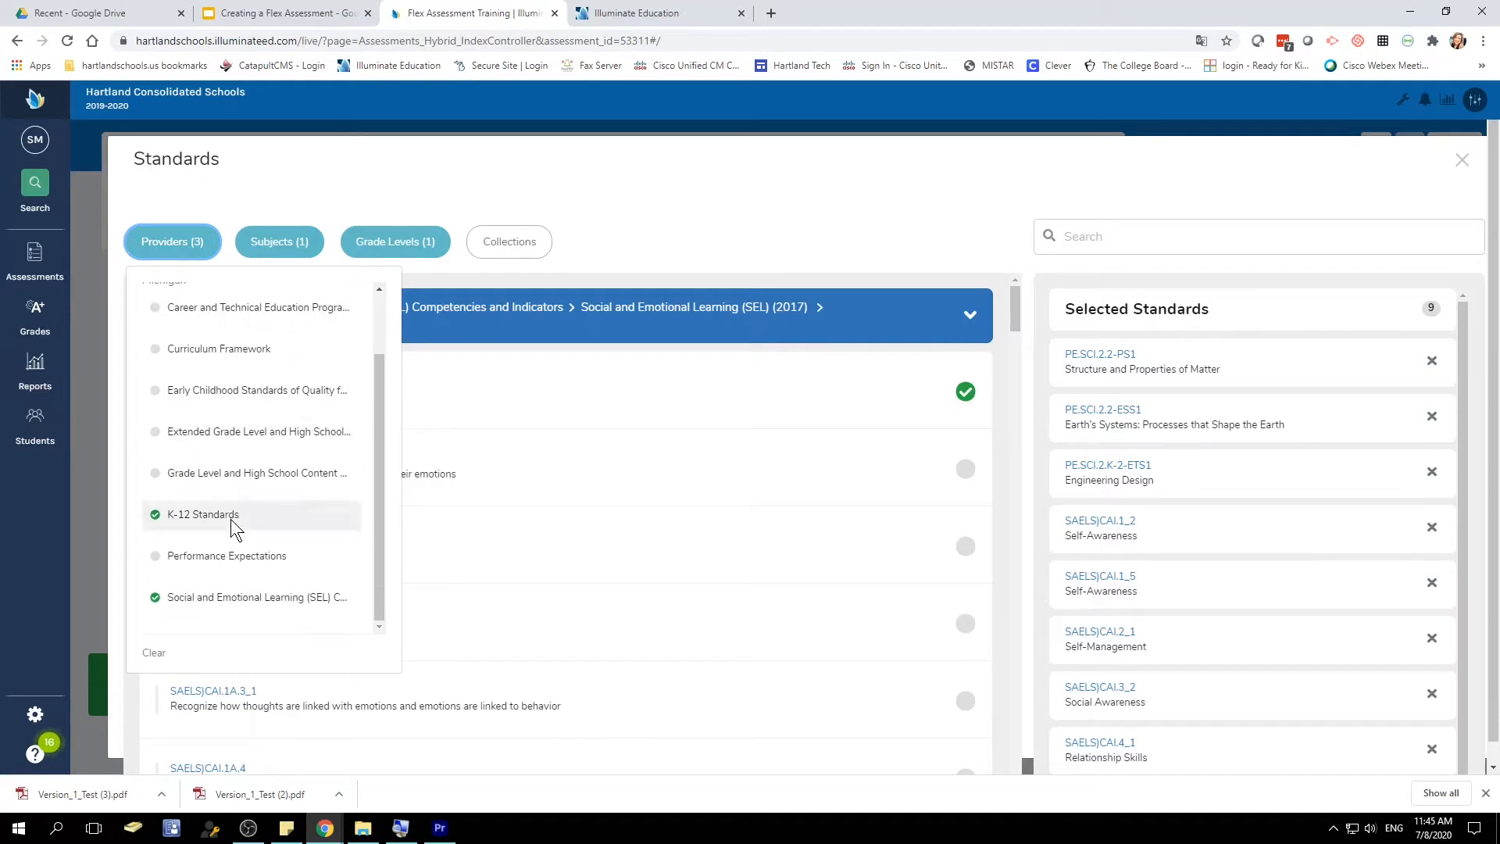
pyautogui.click(283, 221)
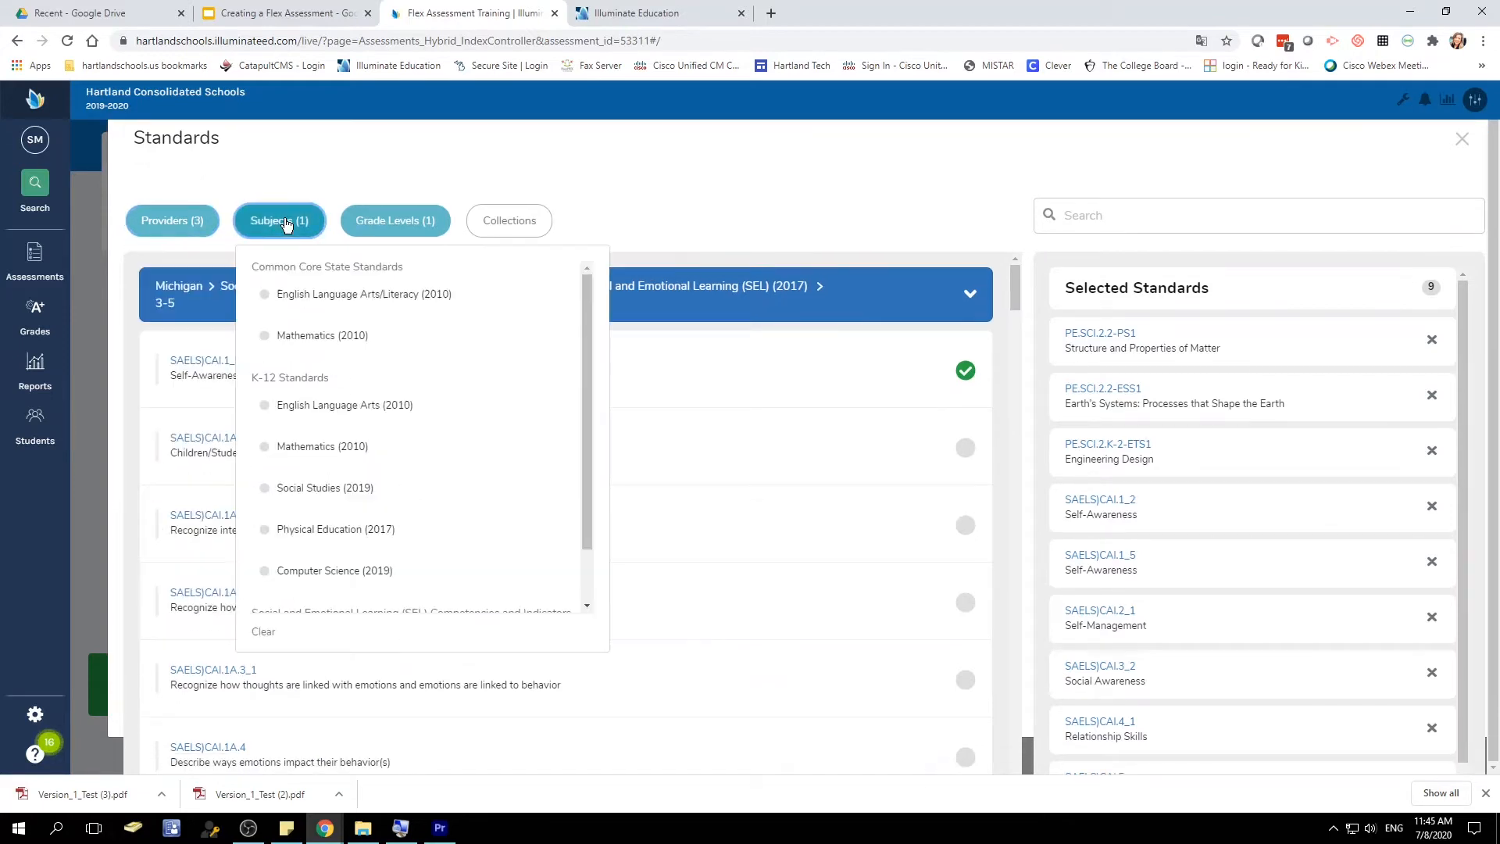
pyautogui.click(397, 218)
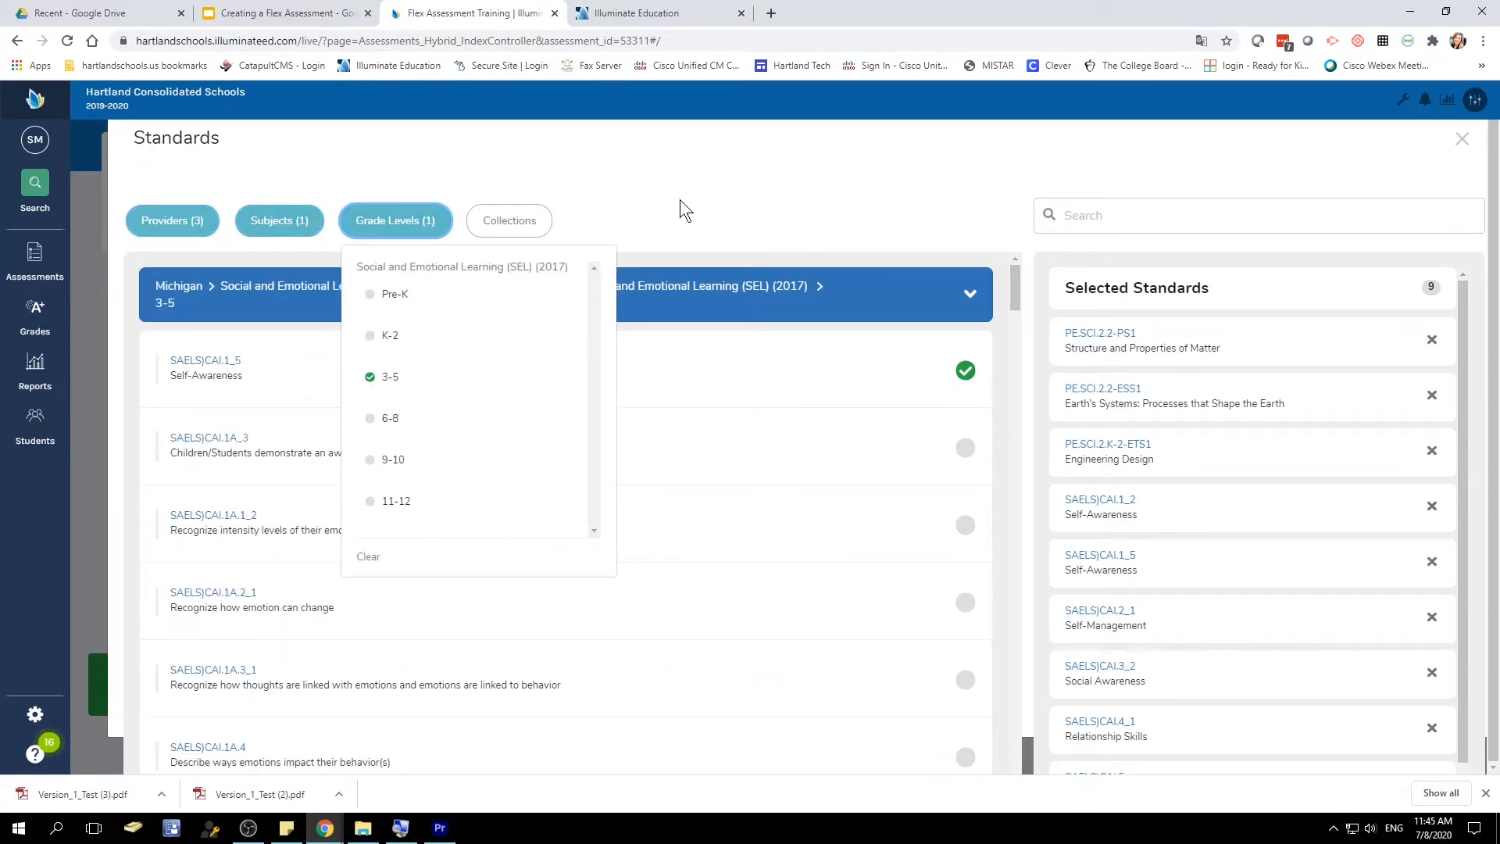
pyautogui.click(1461, 139)
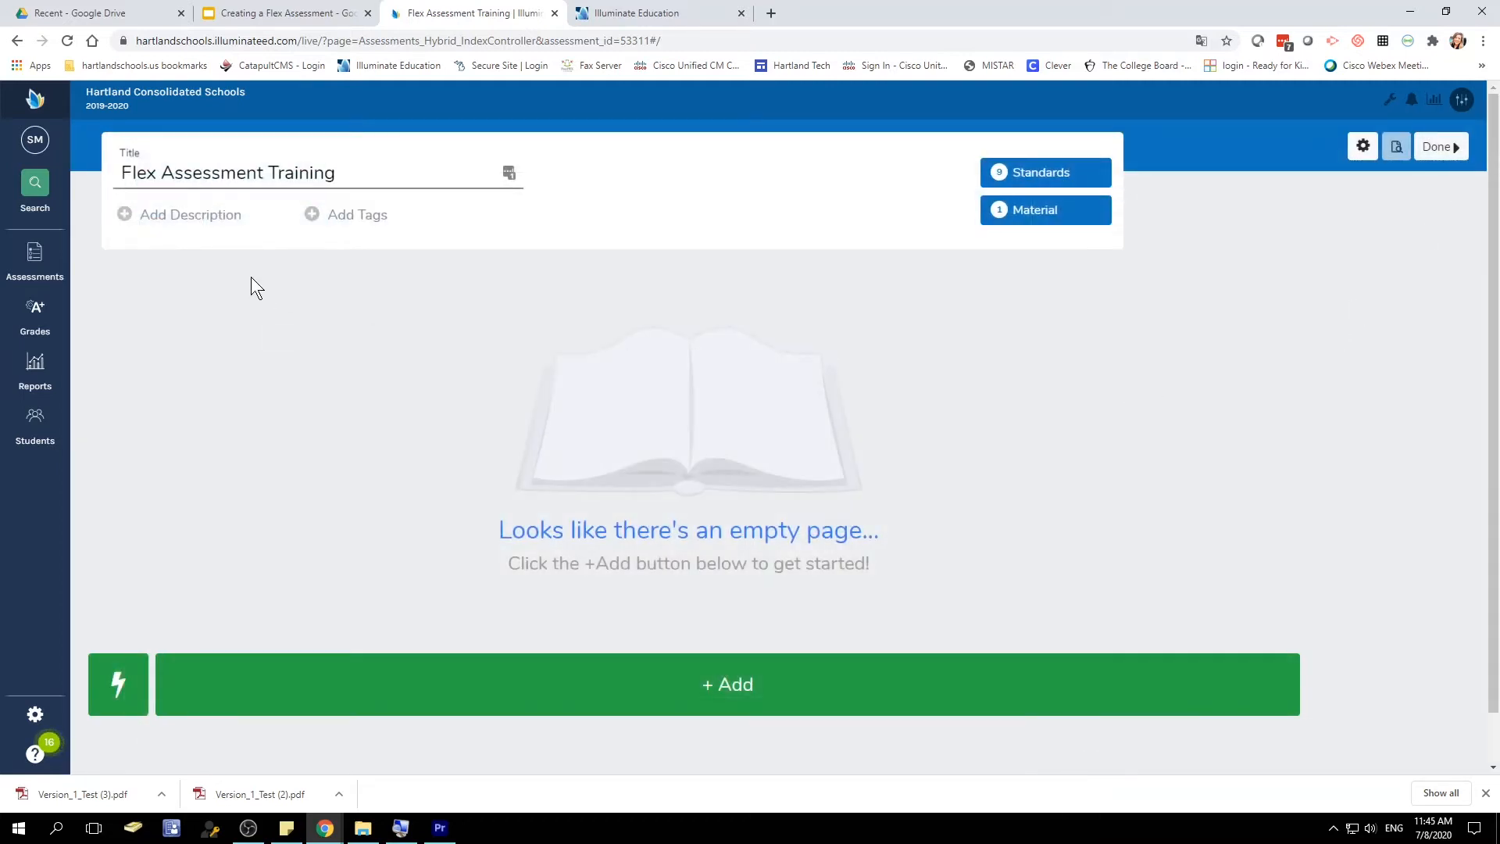
# - Add the description "This is for training" to the assessment
pyautogui.click(203, 218)
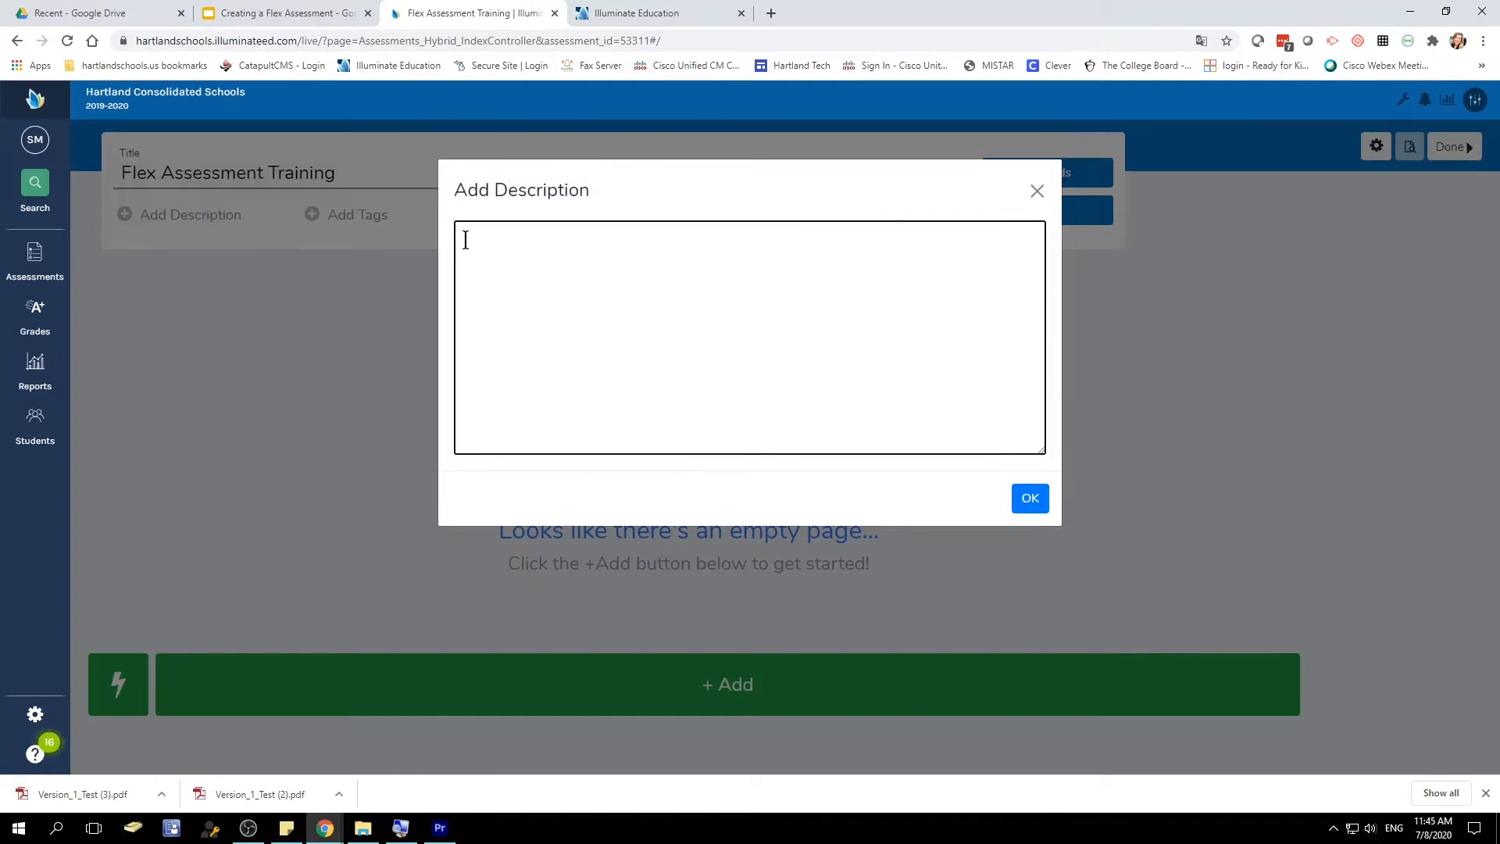
pyautogui.write('Thi')
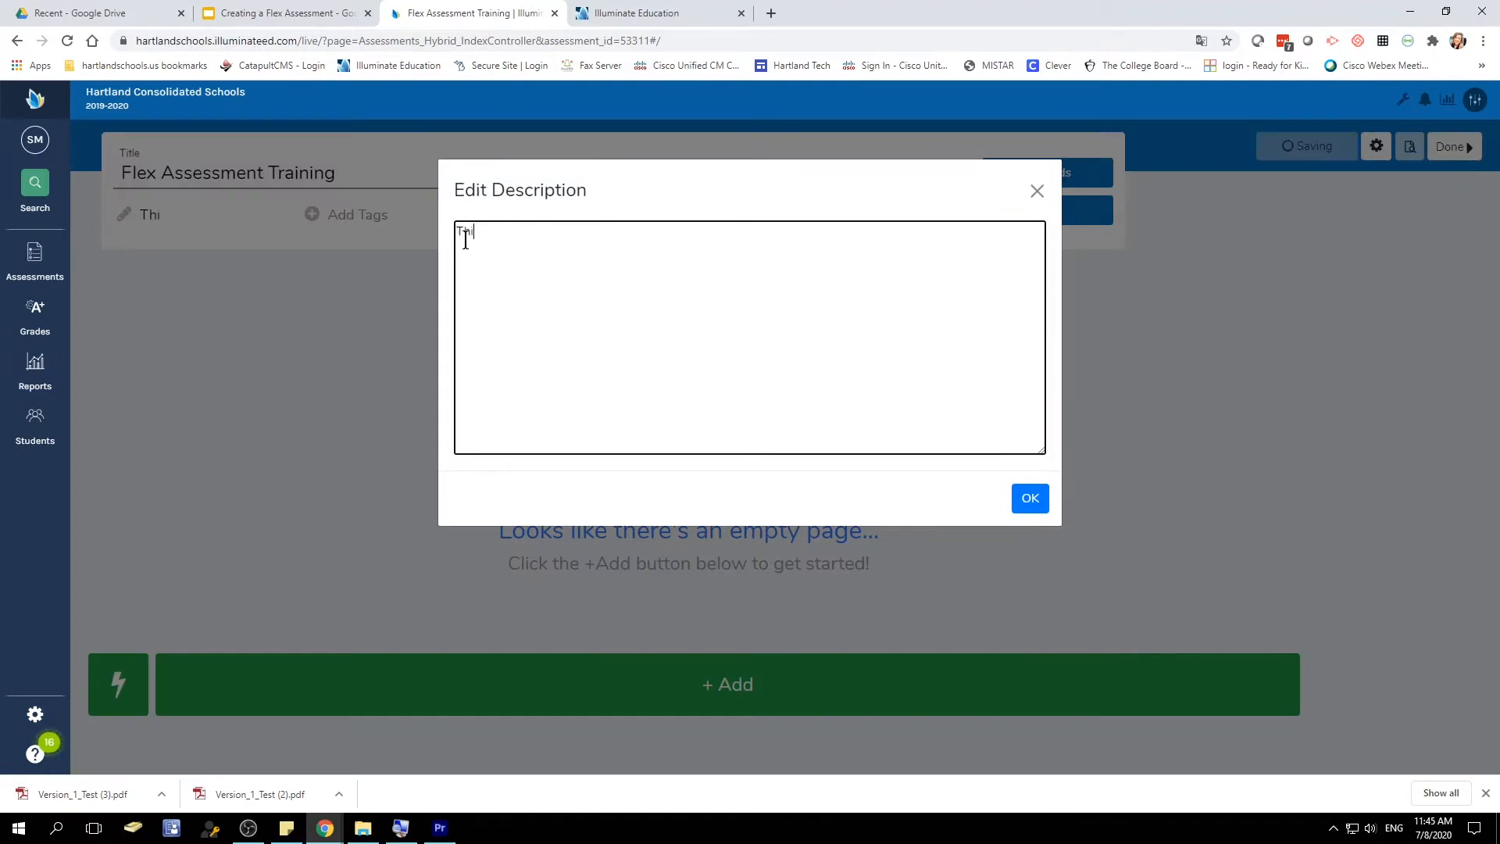
pyautogui.write('s is for training')
pyautogui.click(1028, 498)
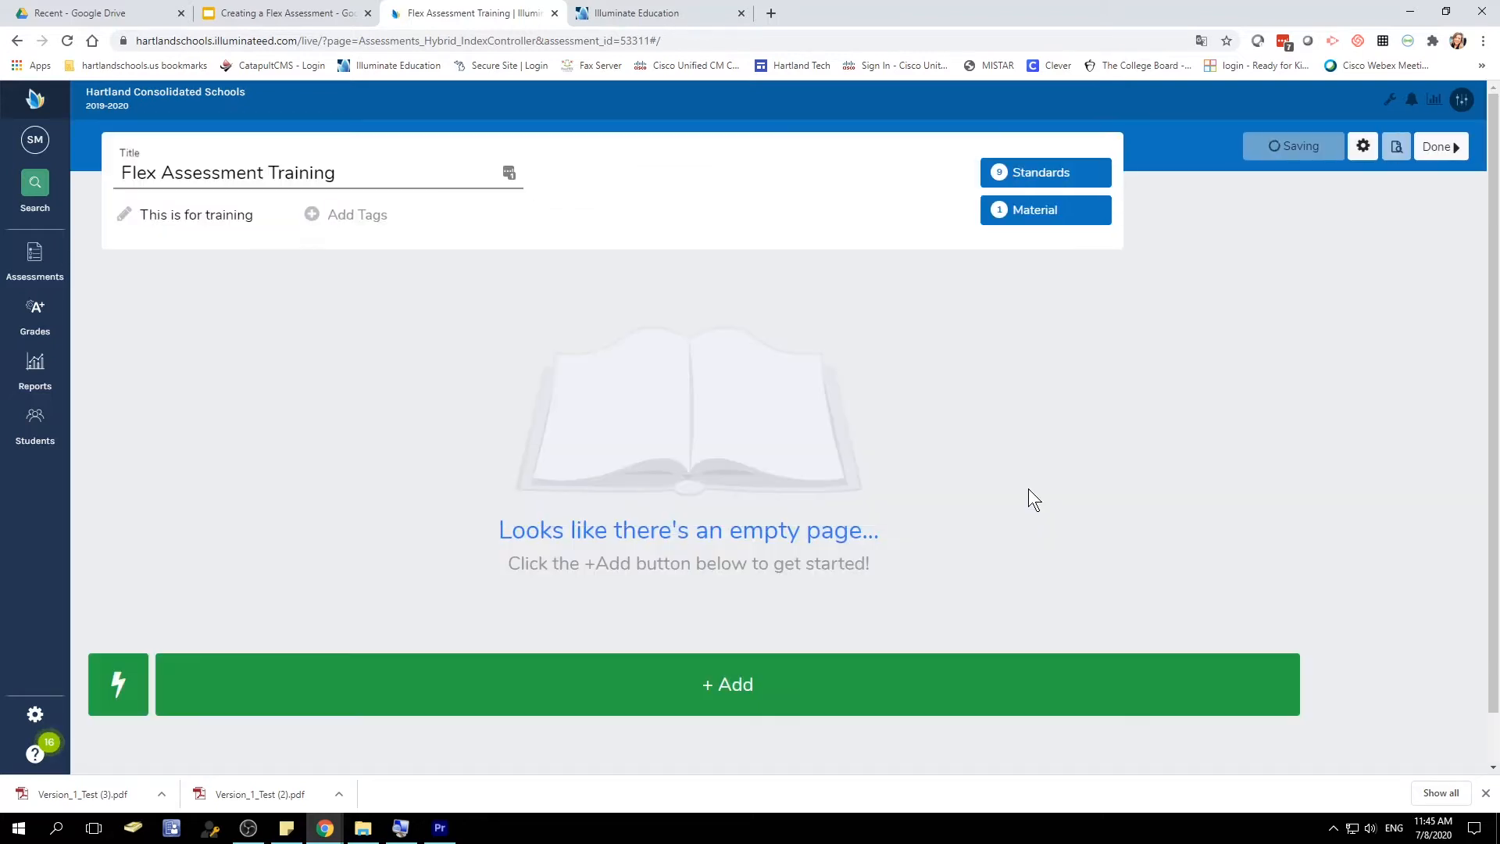
# - Tag the assessment with the academic year 2020-21 and close the tags window
pyautogui.click(338, 214)
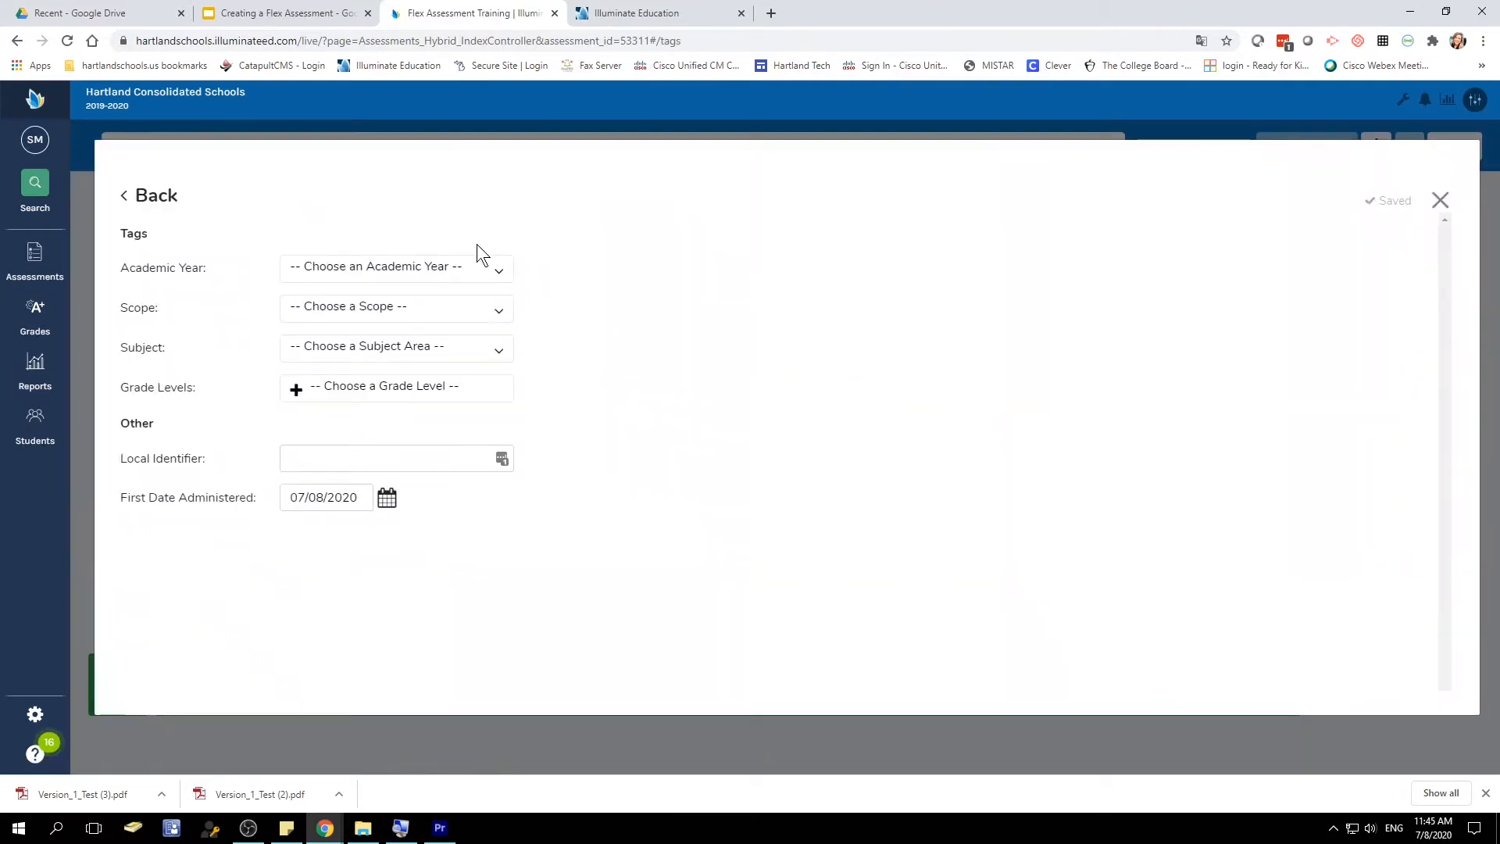
pyautogui.click(476, 268)
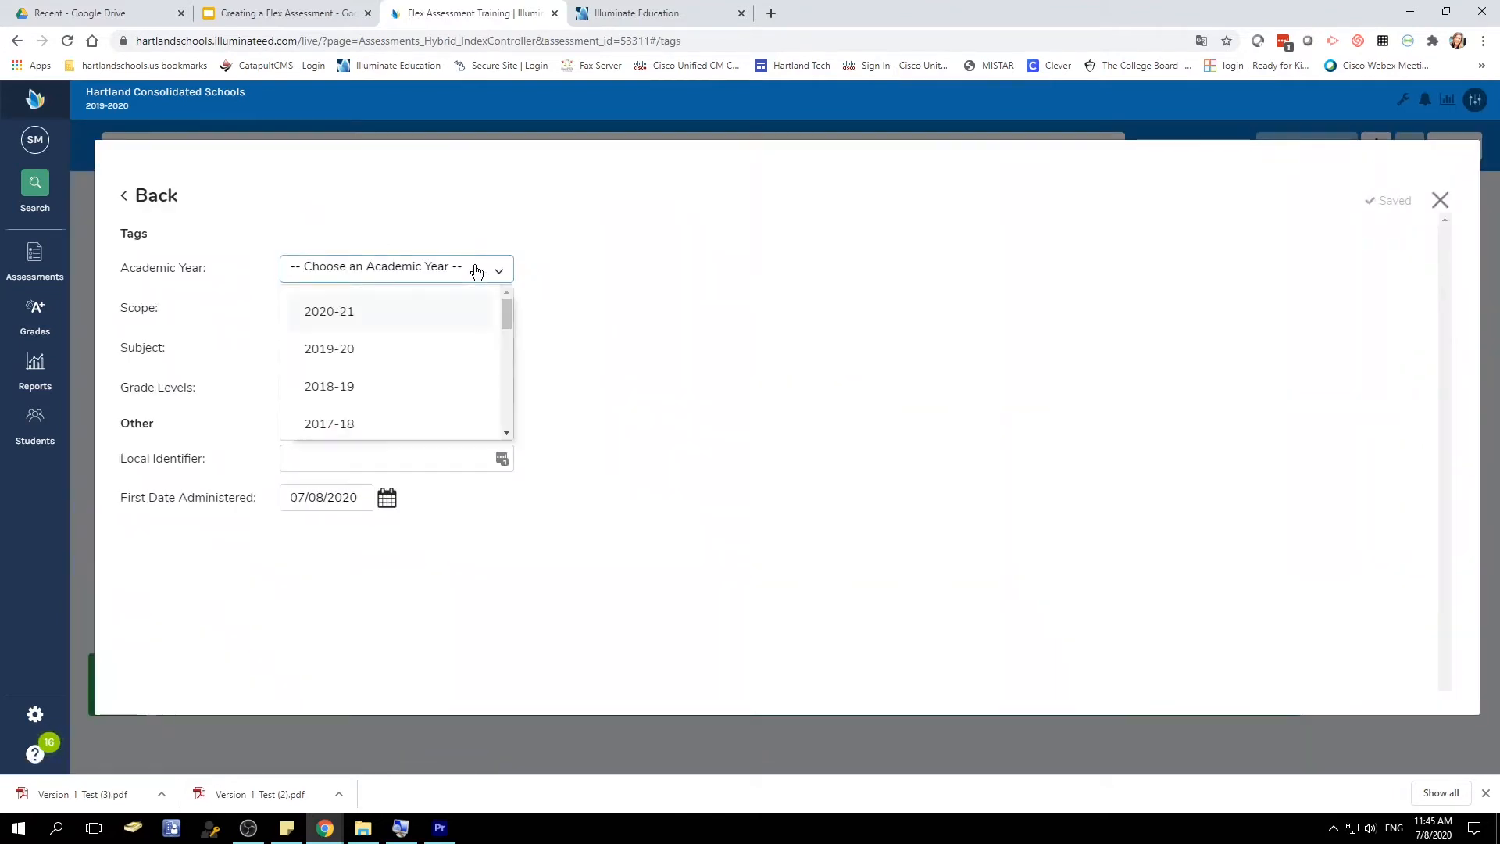
pyautogui.click(420, 313)
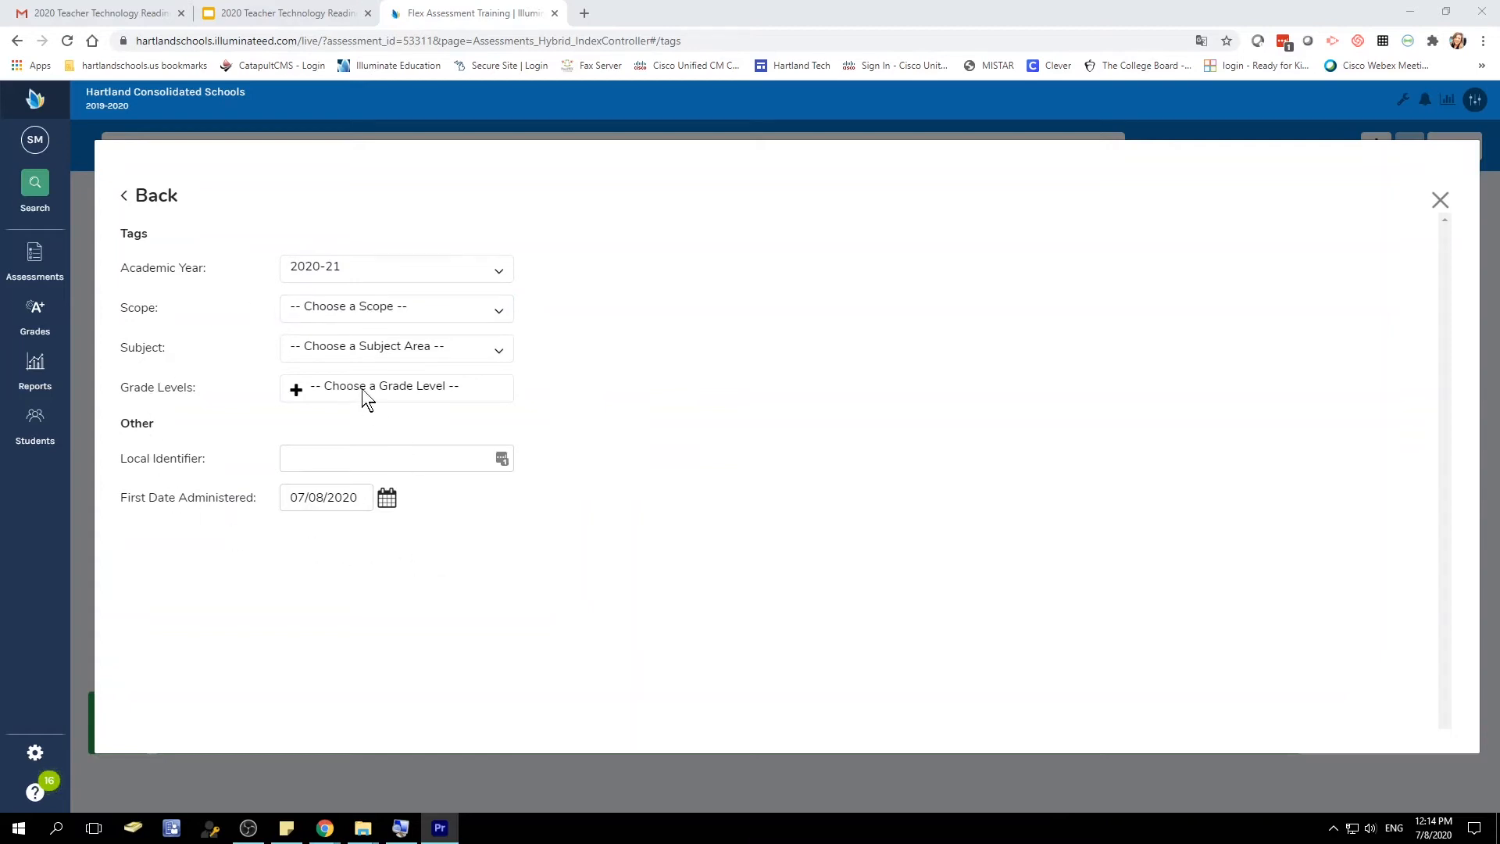
pyautogui.click(1439, 200)
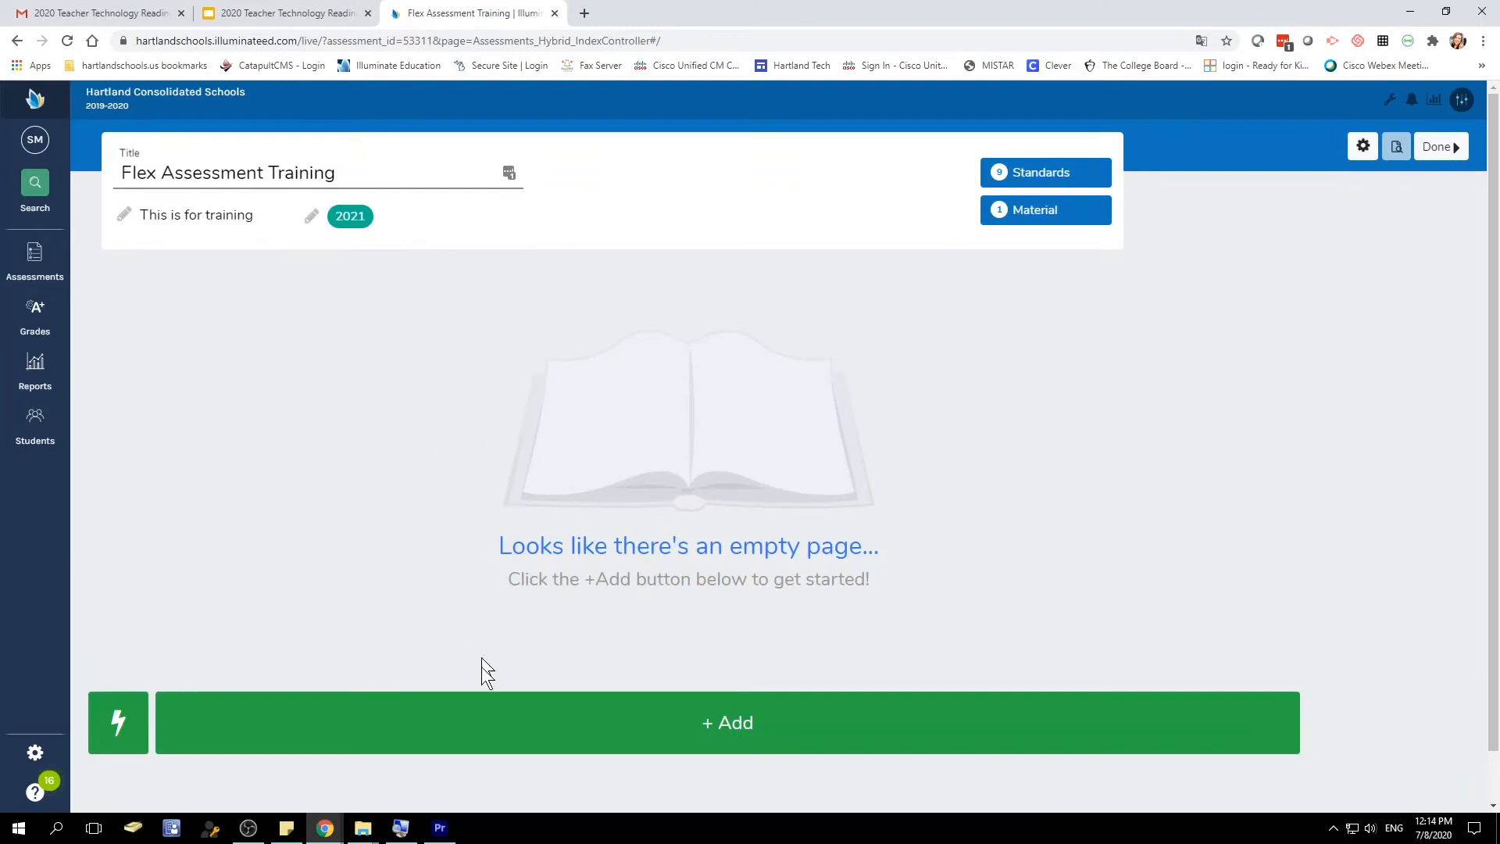
# - Add three multiple choice questions, Q1 to Q3, to the assessment one at a time
pyautogui.click(479, 721)
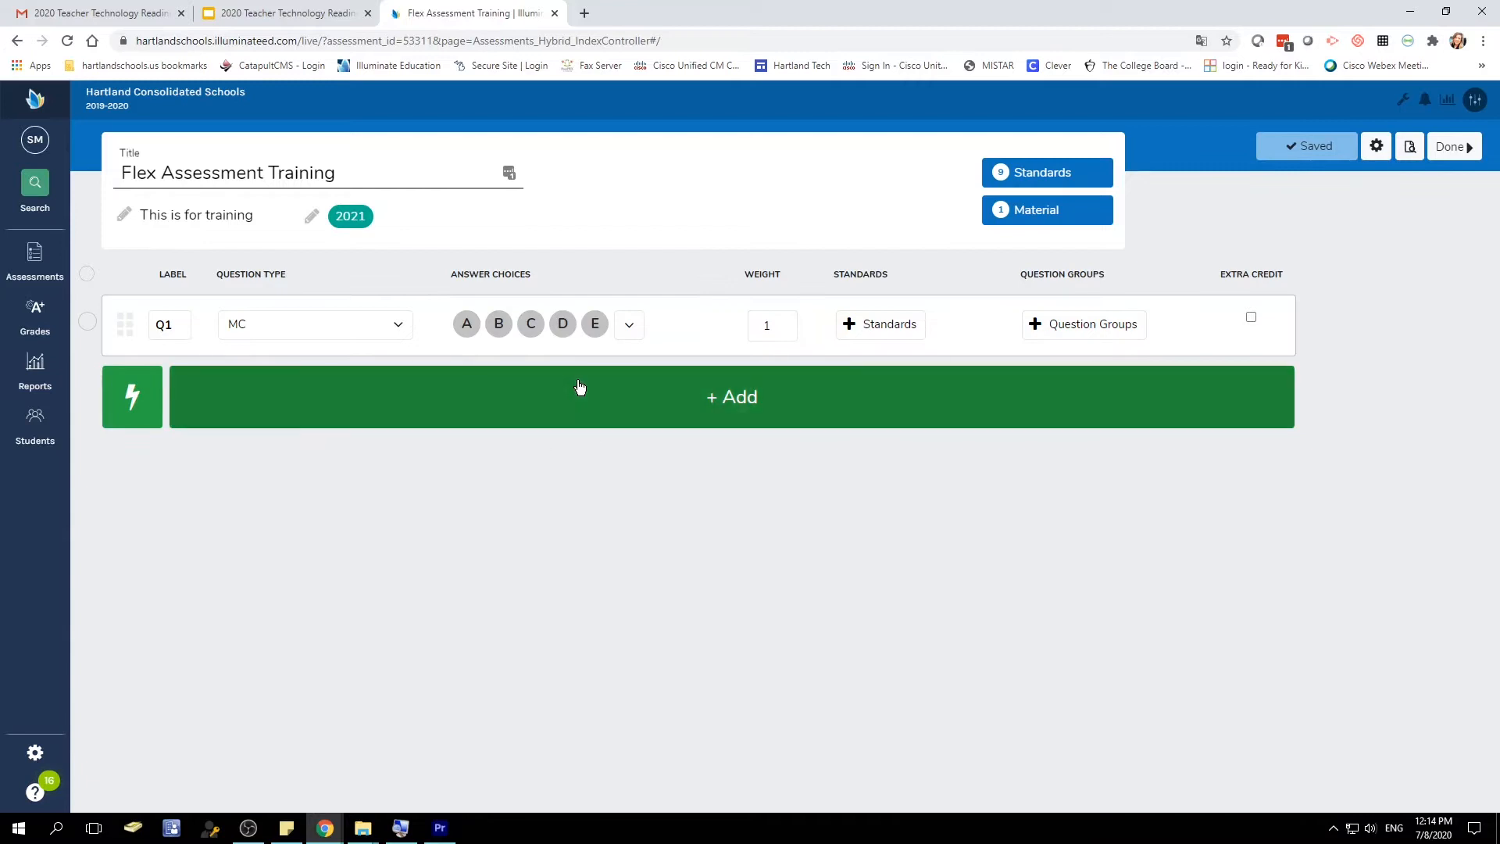
pyautogui.click(578, 381)
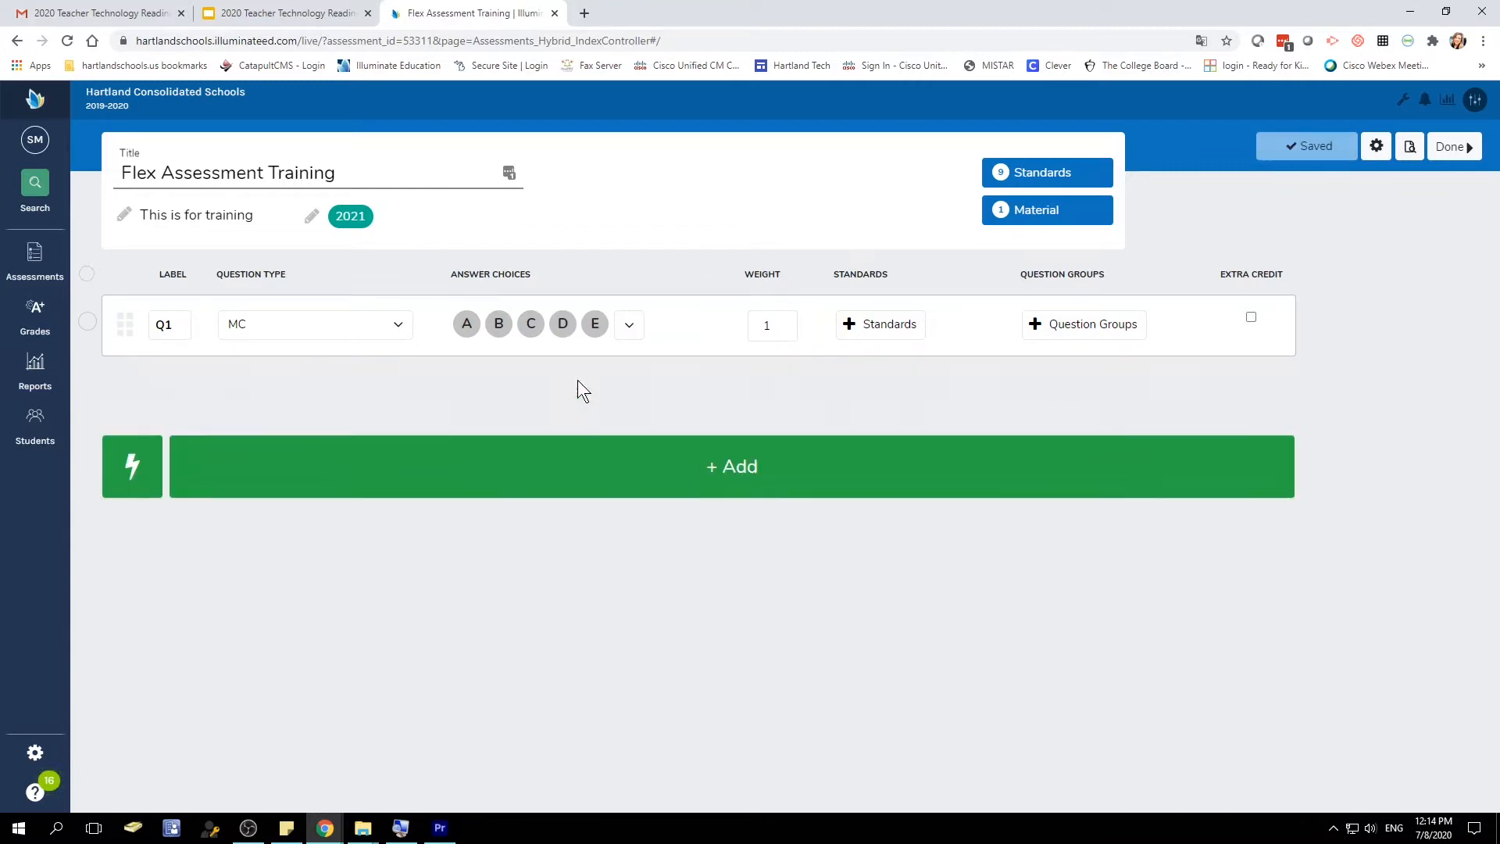
pyautogui.click(563, 475)
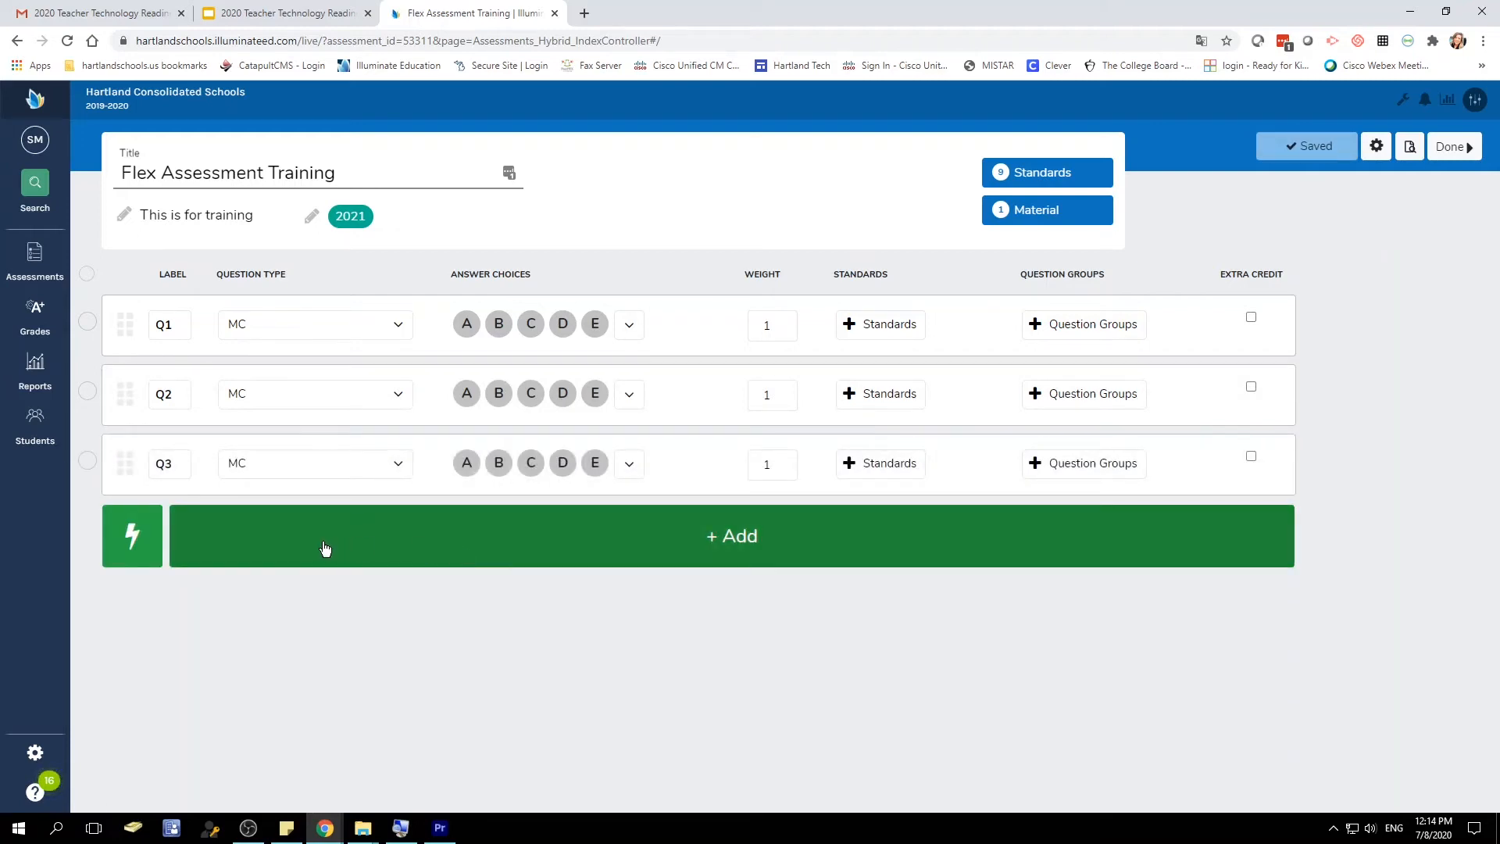
# - Start a bulk question batch with 10 Multiple Choice (MC) questions and one Multiple Choice Partial Credit (MC Ptl) question
pyautogui.click(121, 543)
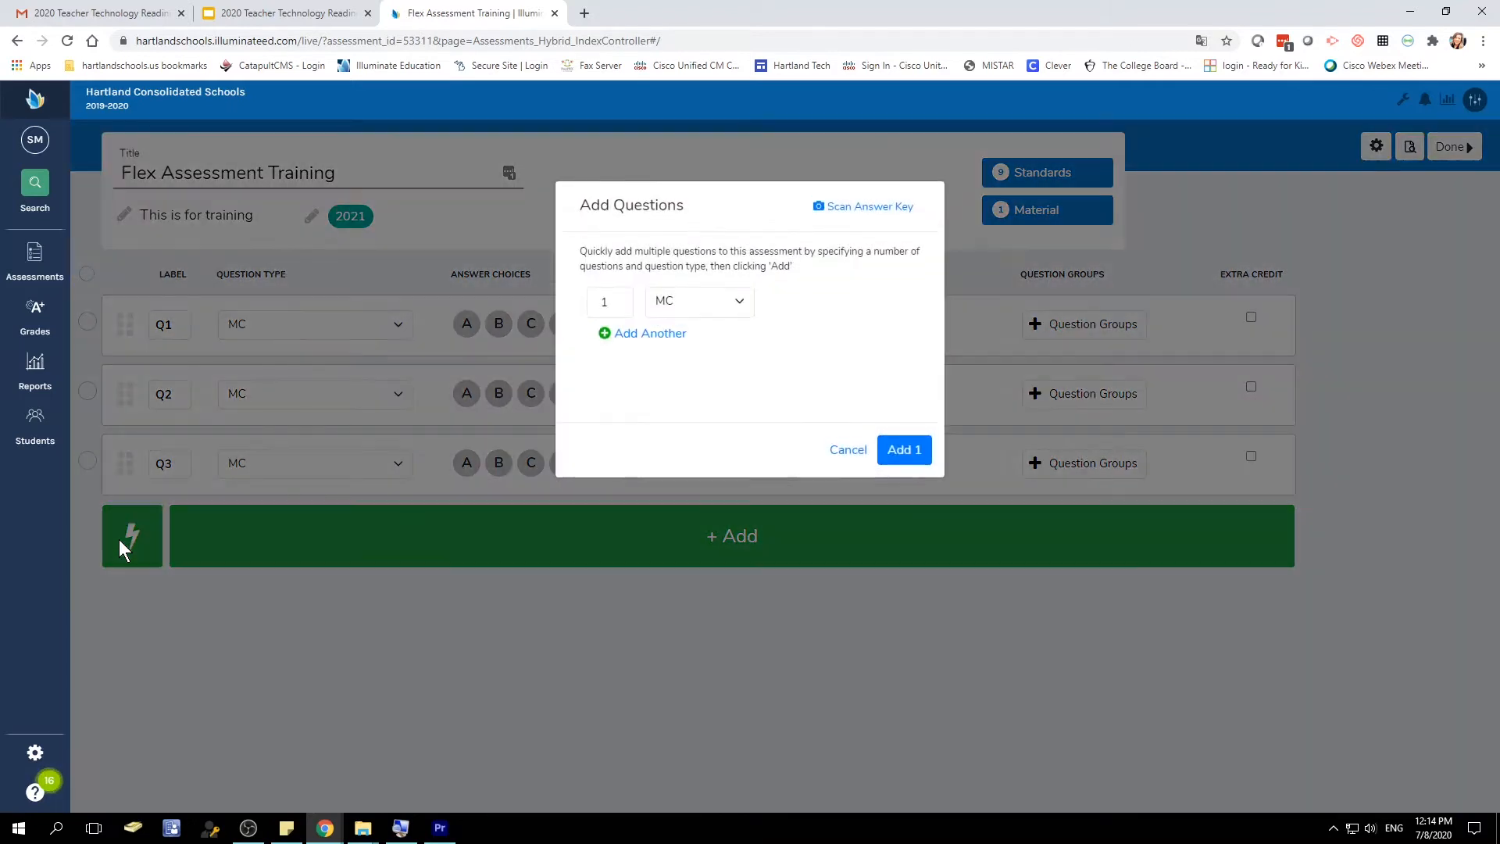
pyautogui.click(604, 300)
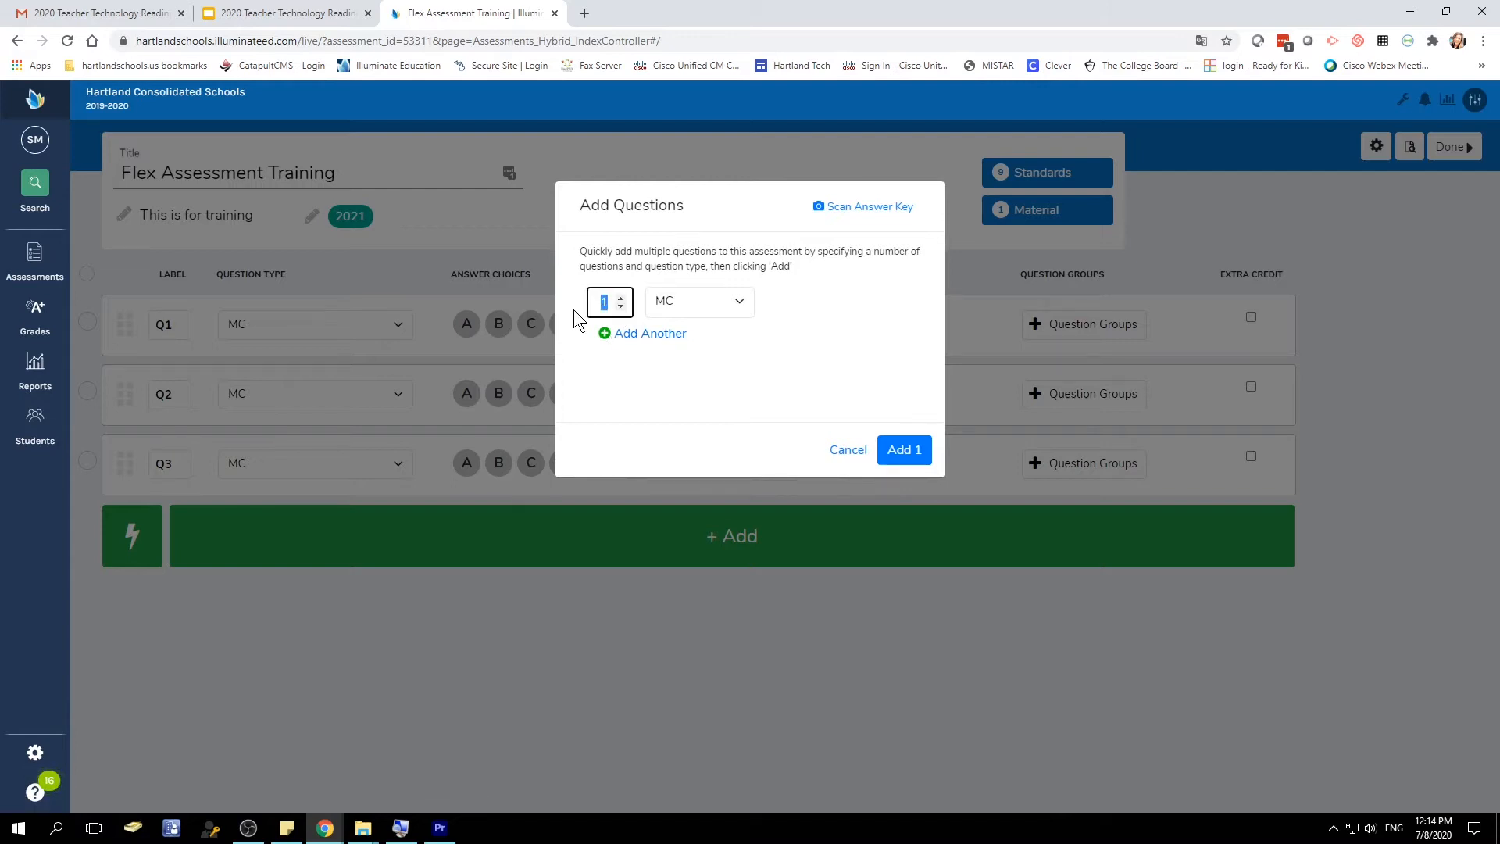
pyautogui.write('10')
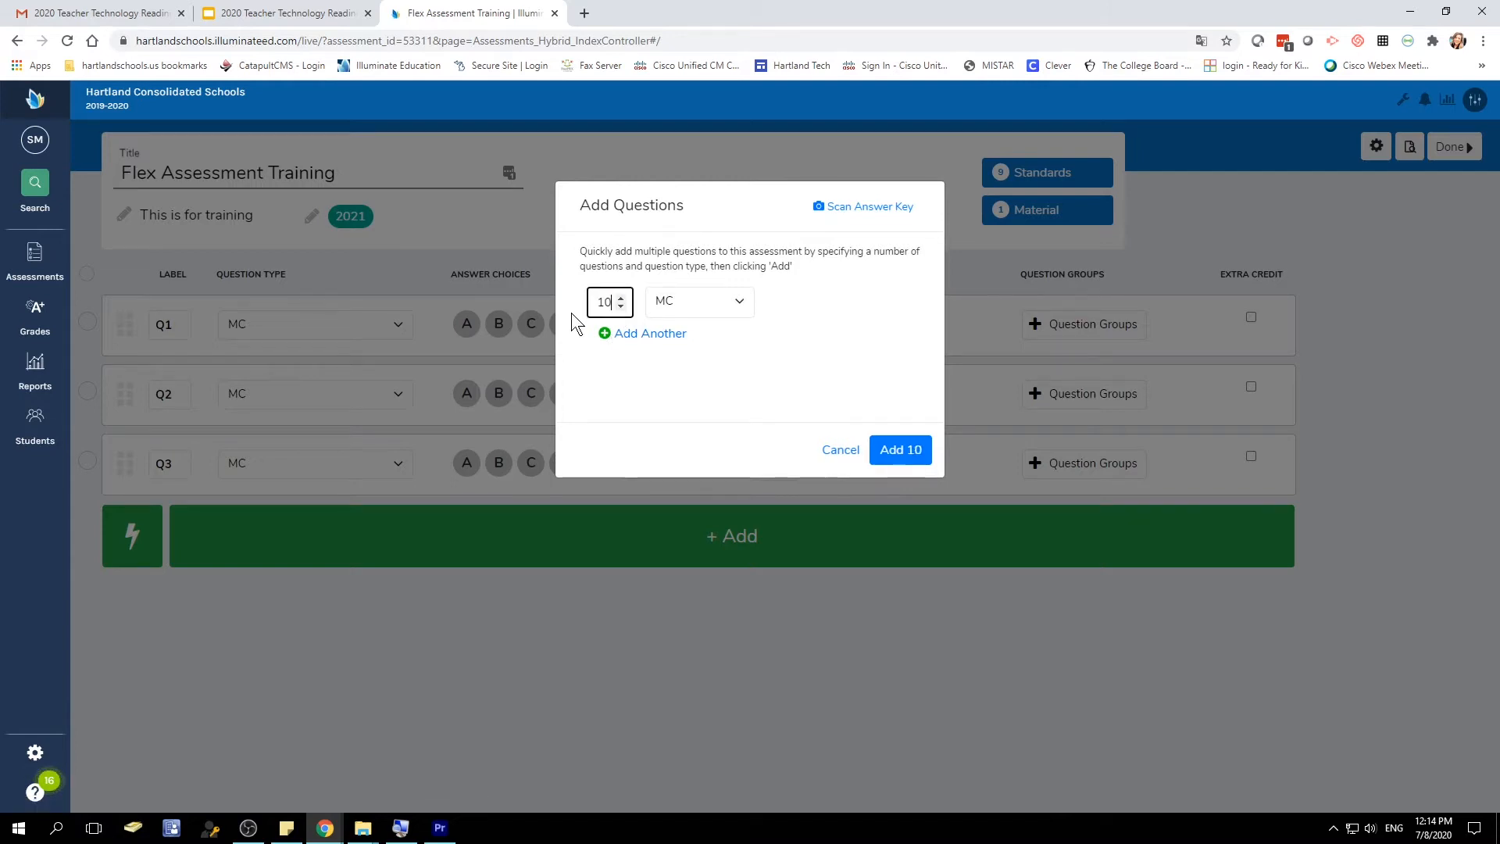
pyautogui.click(648, 333)
pyautogui.click(742, 337)
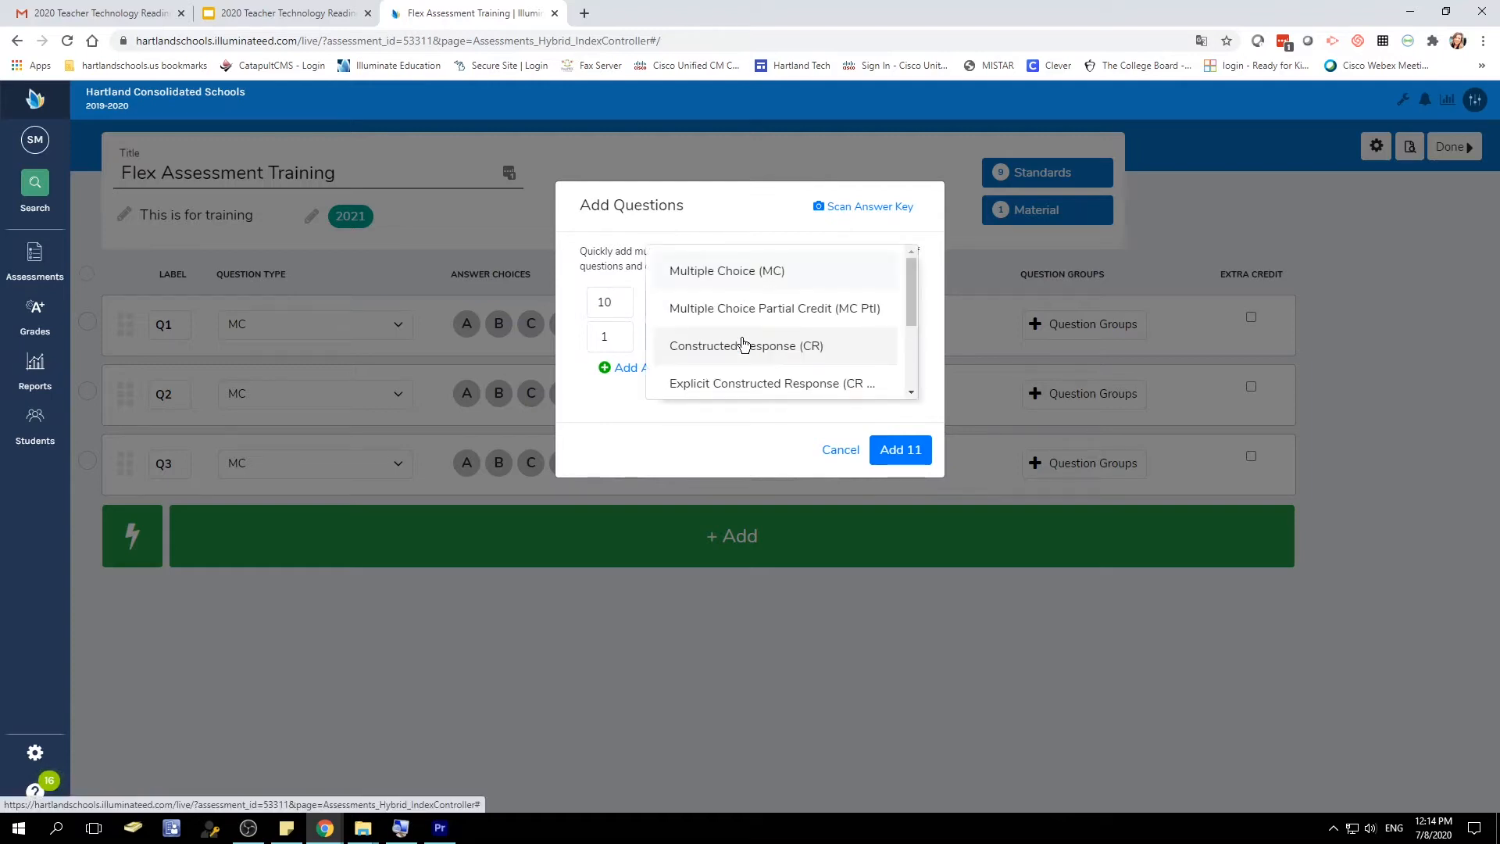
pyautogui.click(746, 311)
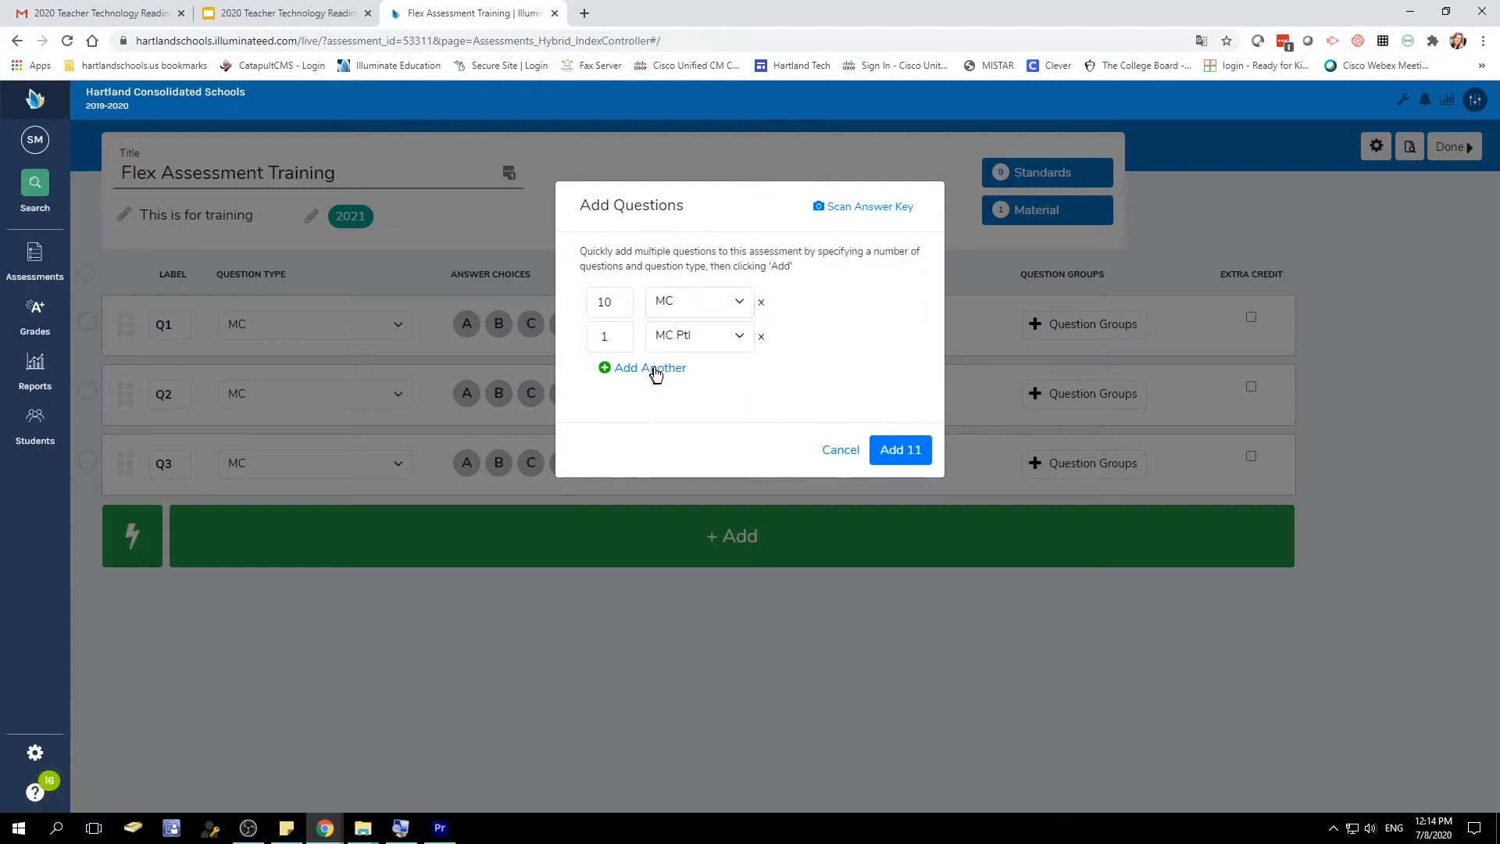
# - Include one Constructed Response (CR) question and one Explicit Constructed Response (CR Exp) question in the batch
pyautogui.click(658, 370)
pyautogui.click(730, 359)
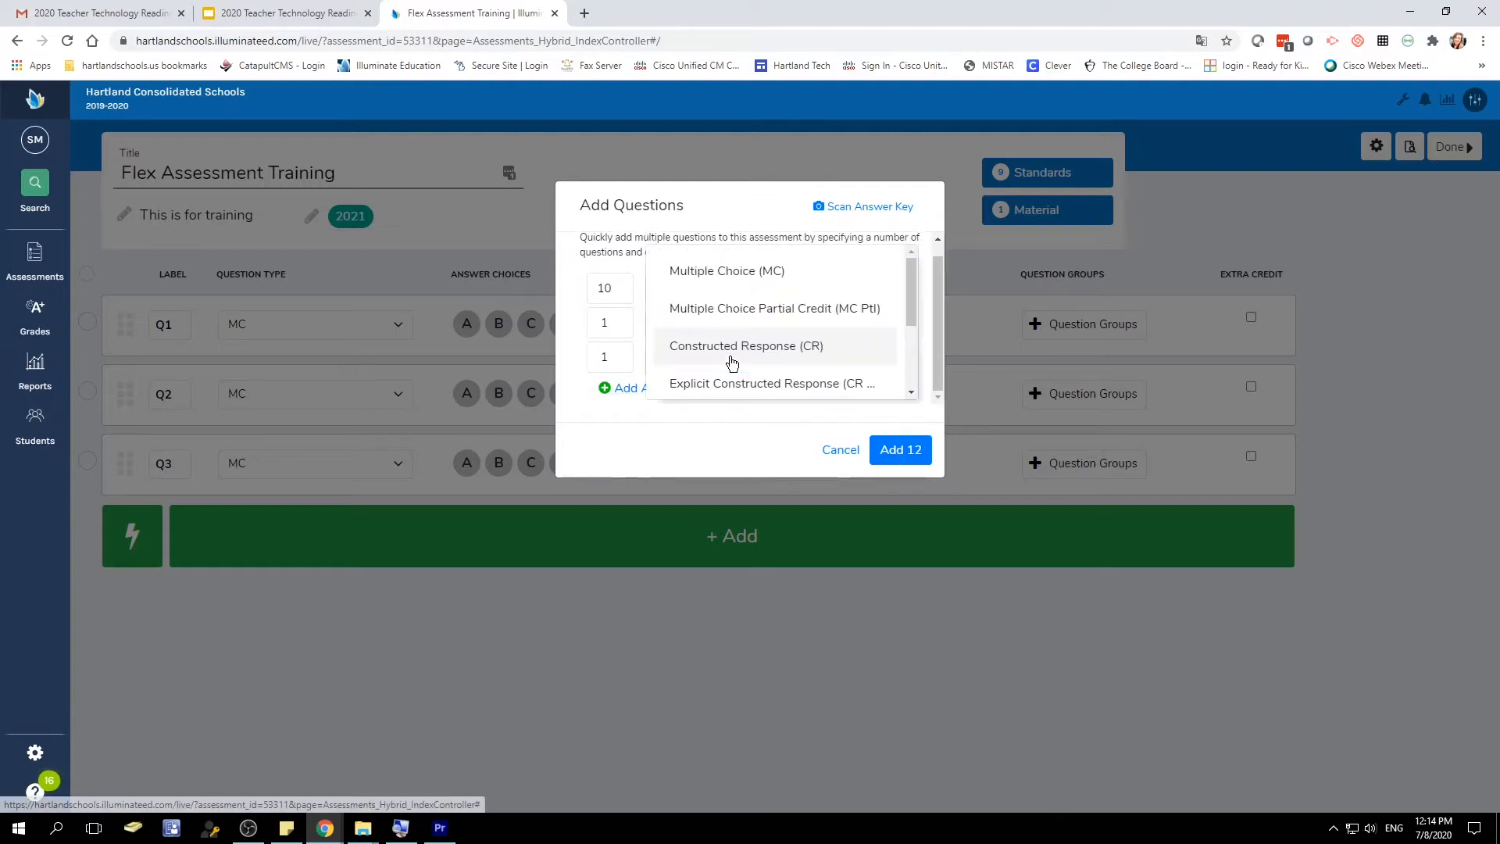
pyautogui.click(732, 348)
pyautogui.click(668, 389)
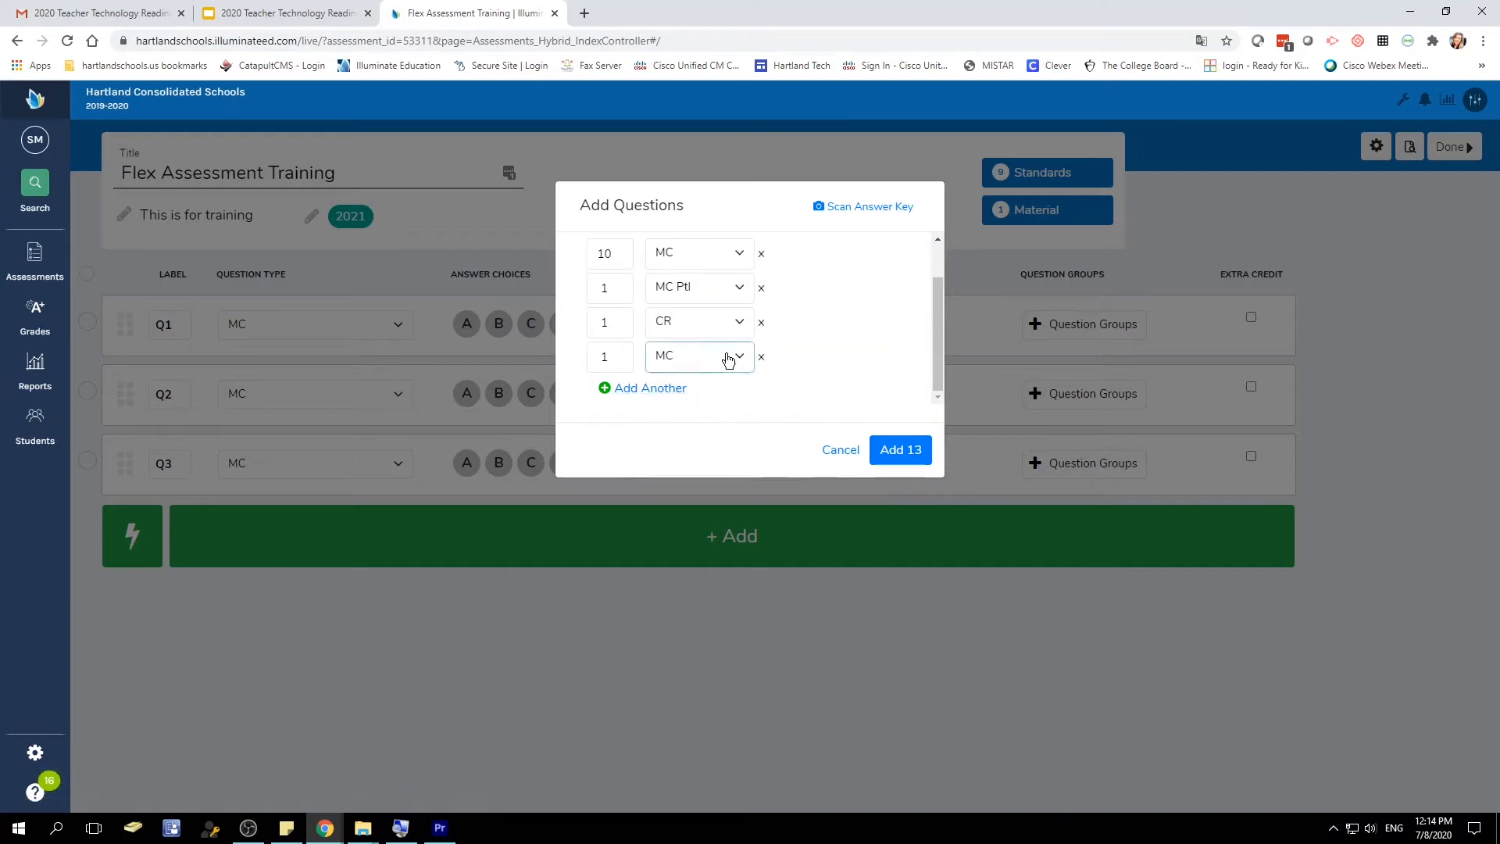
pyautogui.click(730, 355)
pyautogui.click(743, 385)
# - Include one Multiple Choice Advanced (MC Adv) question and one advanced Constructed Response (CR Adv) question in the batch
pyautogui.click(662, 390)
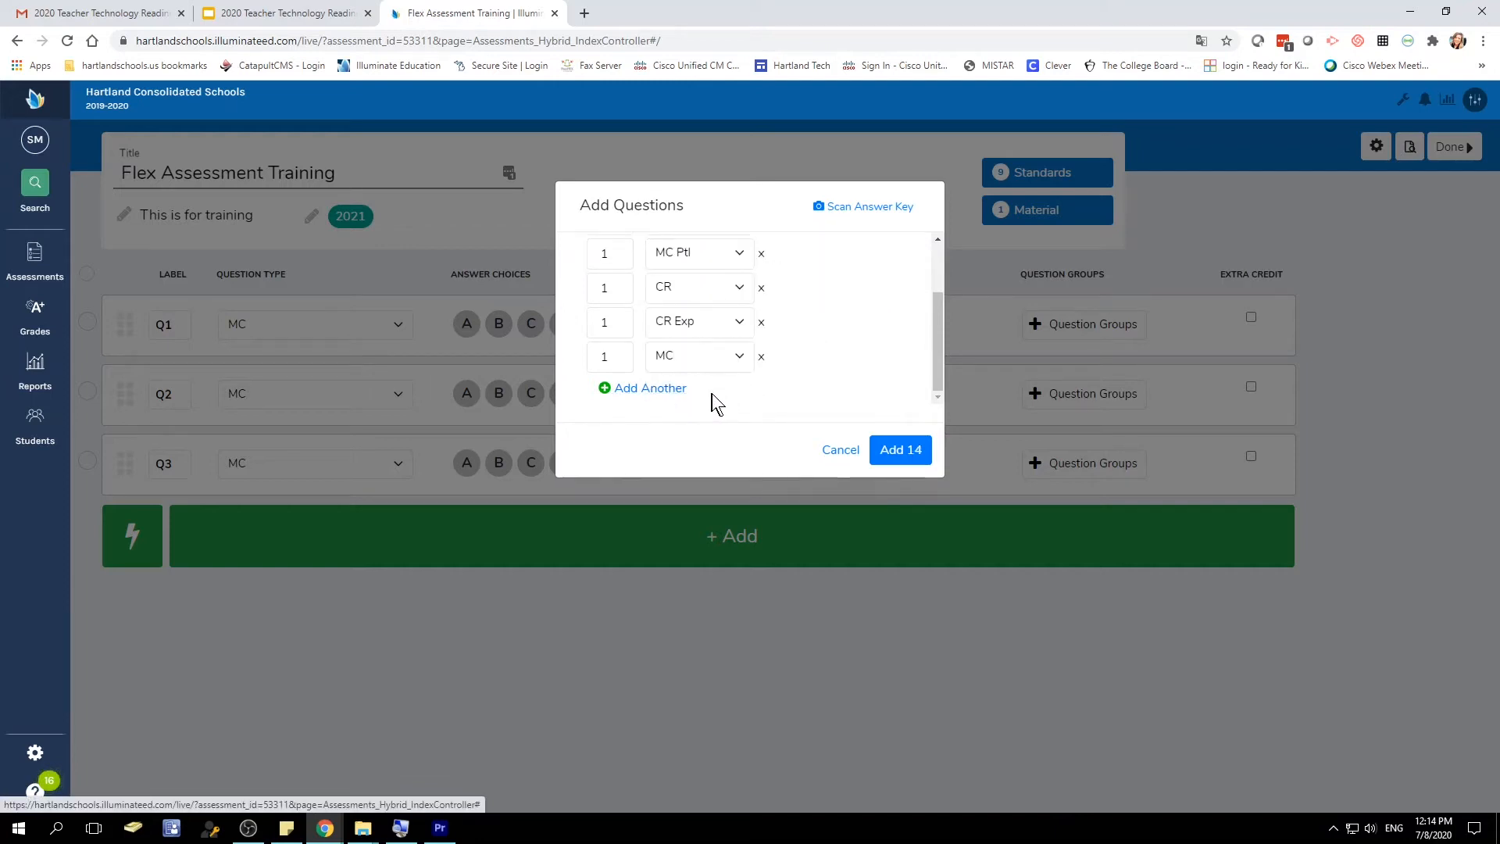
pyautogui.click(714, 371)
pyautogui.scroll(-2, 737, 375)
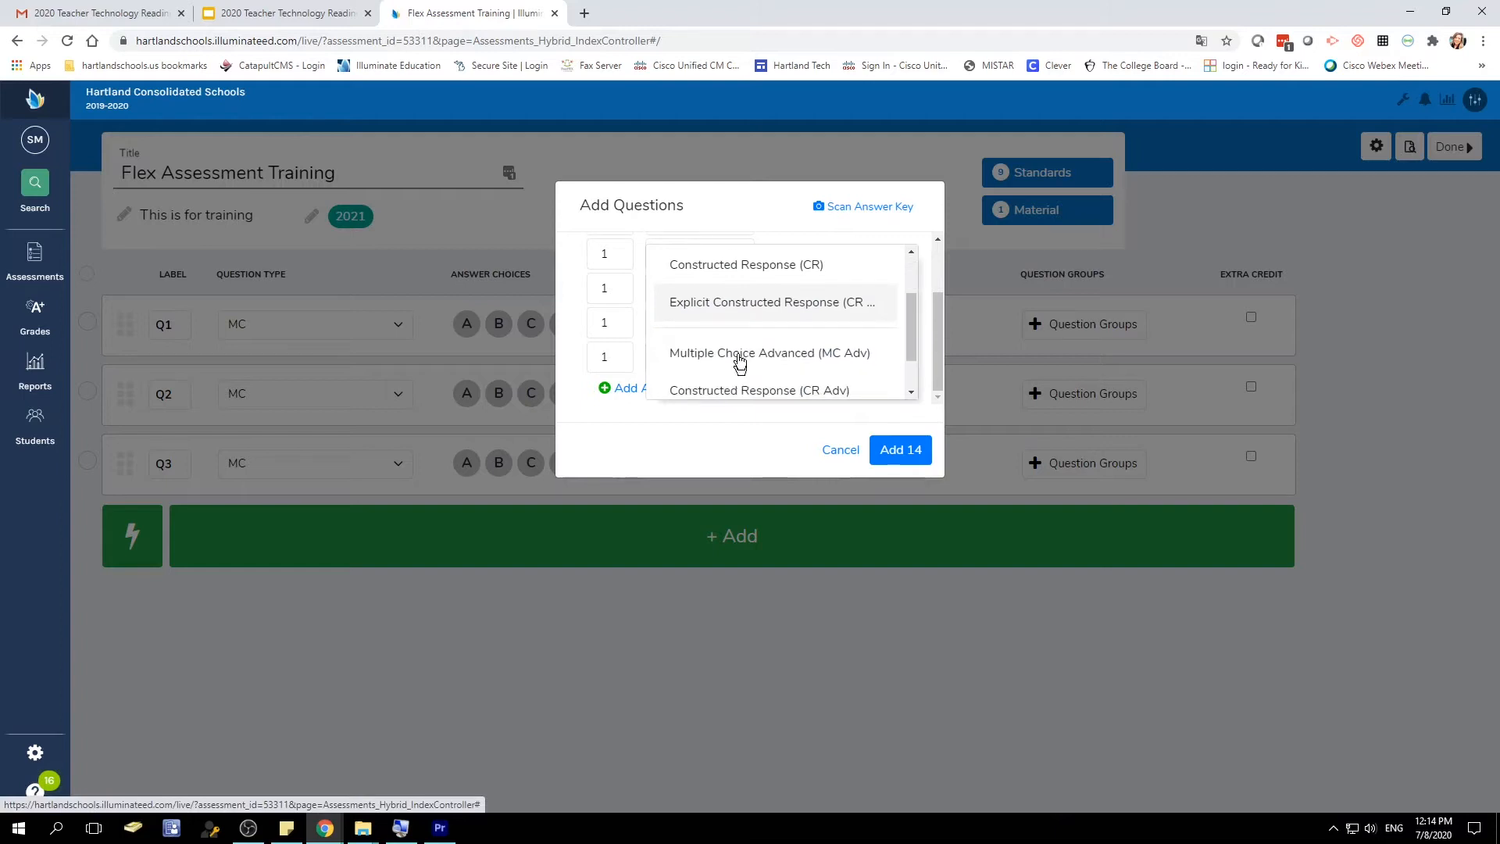
pyautogui.scroll(2, 734, 367)
pyautogui.scroll(-2, 729, 363)
pyautogui.click(729, 358)
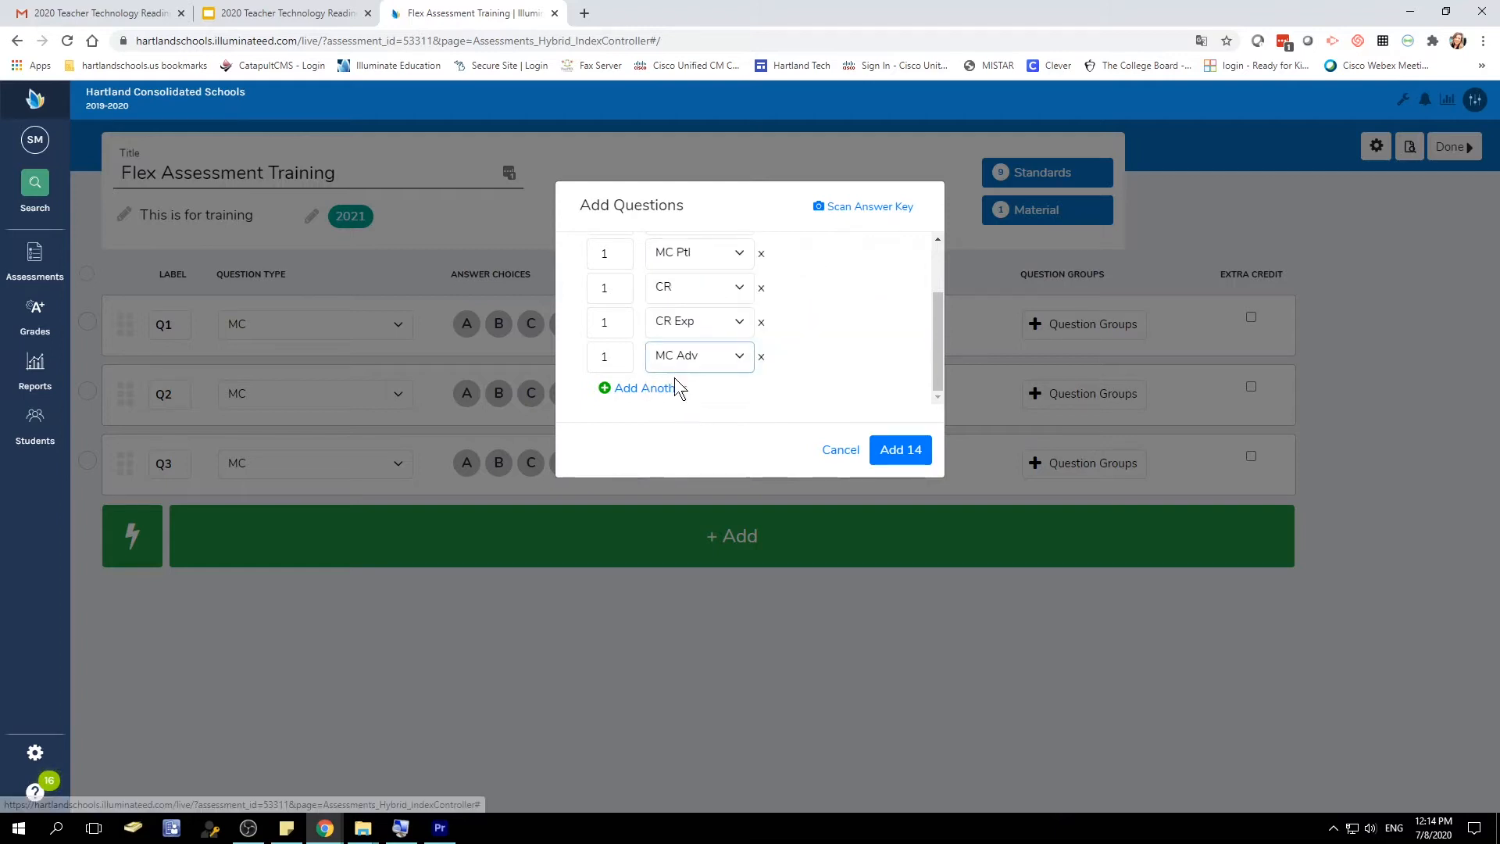
pyautogui.click(662, 390)
pyautogui.click(741, 359)
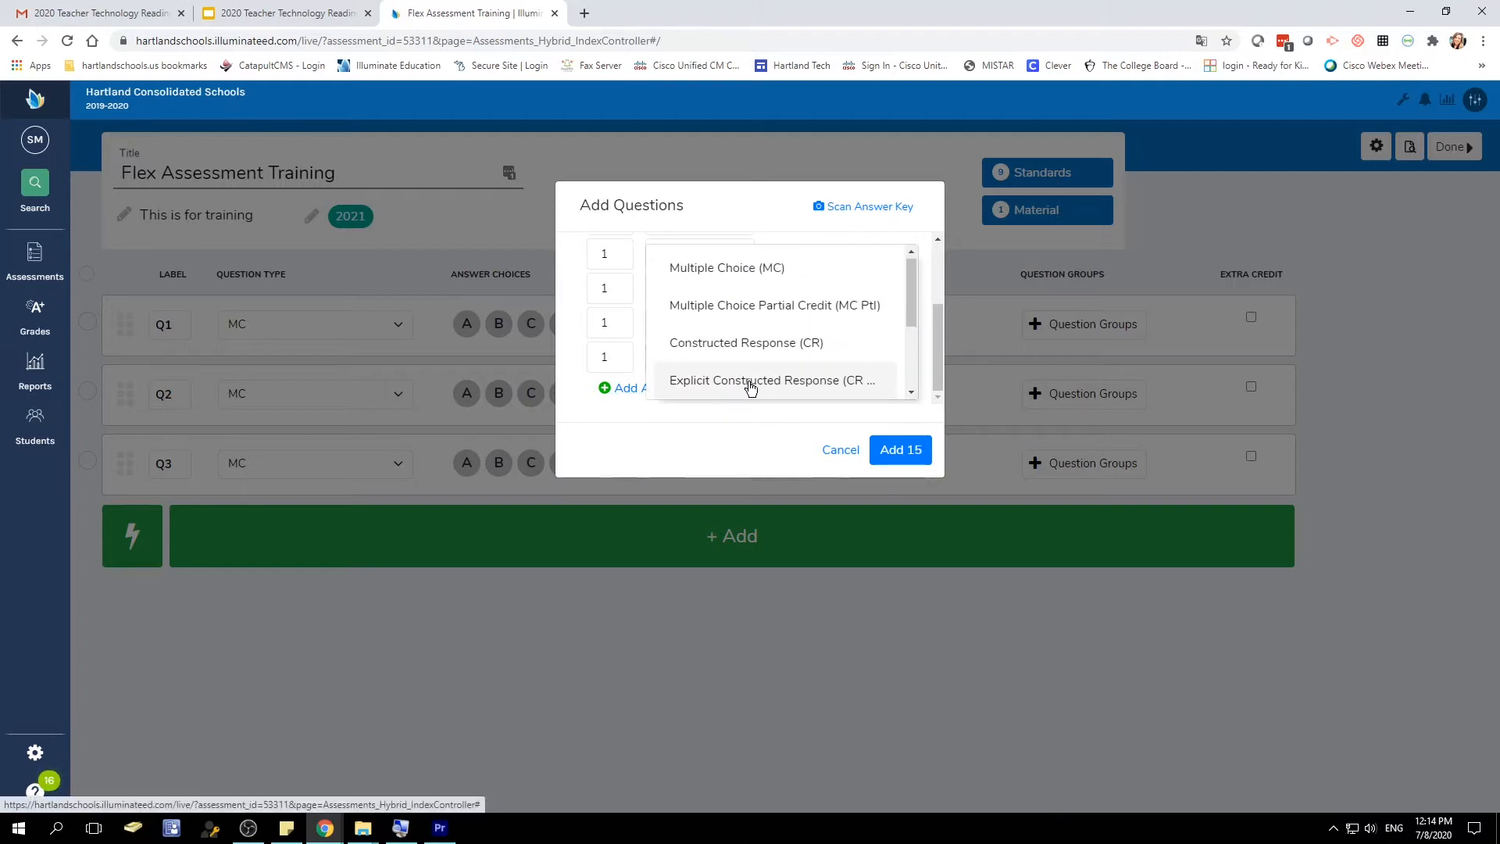
pyautogui.scroll(-2, 749, 383)
pyautogui.click(748, 339)
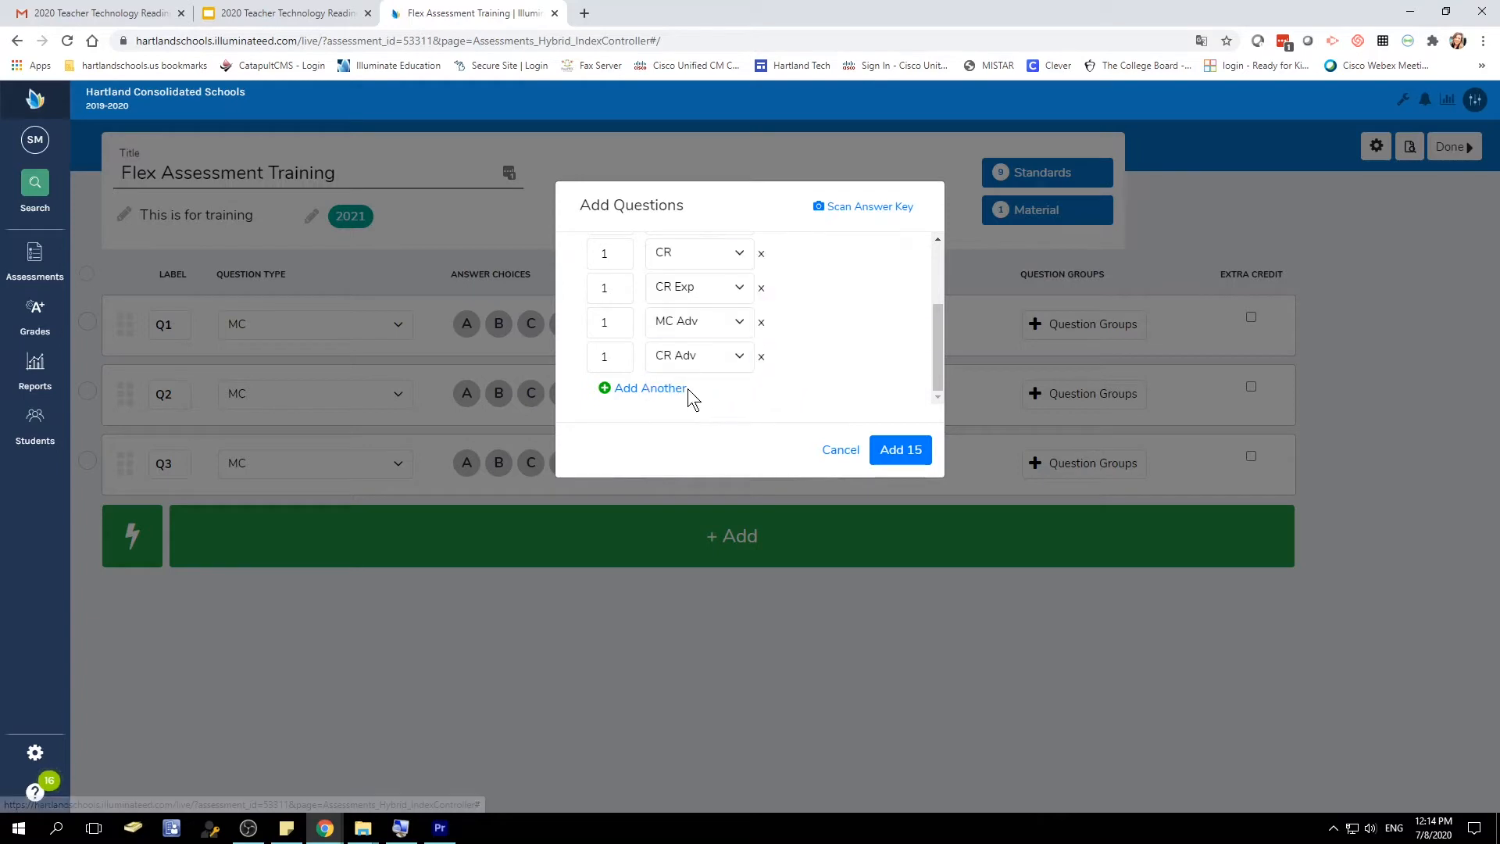
# - Include one NG question in the batch and add all the batched questions to the assessment
pyautogui.click(668, 389)
pyautogui.click(735, 362)
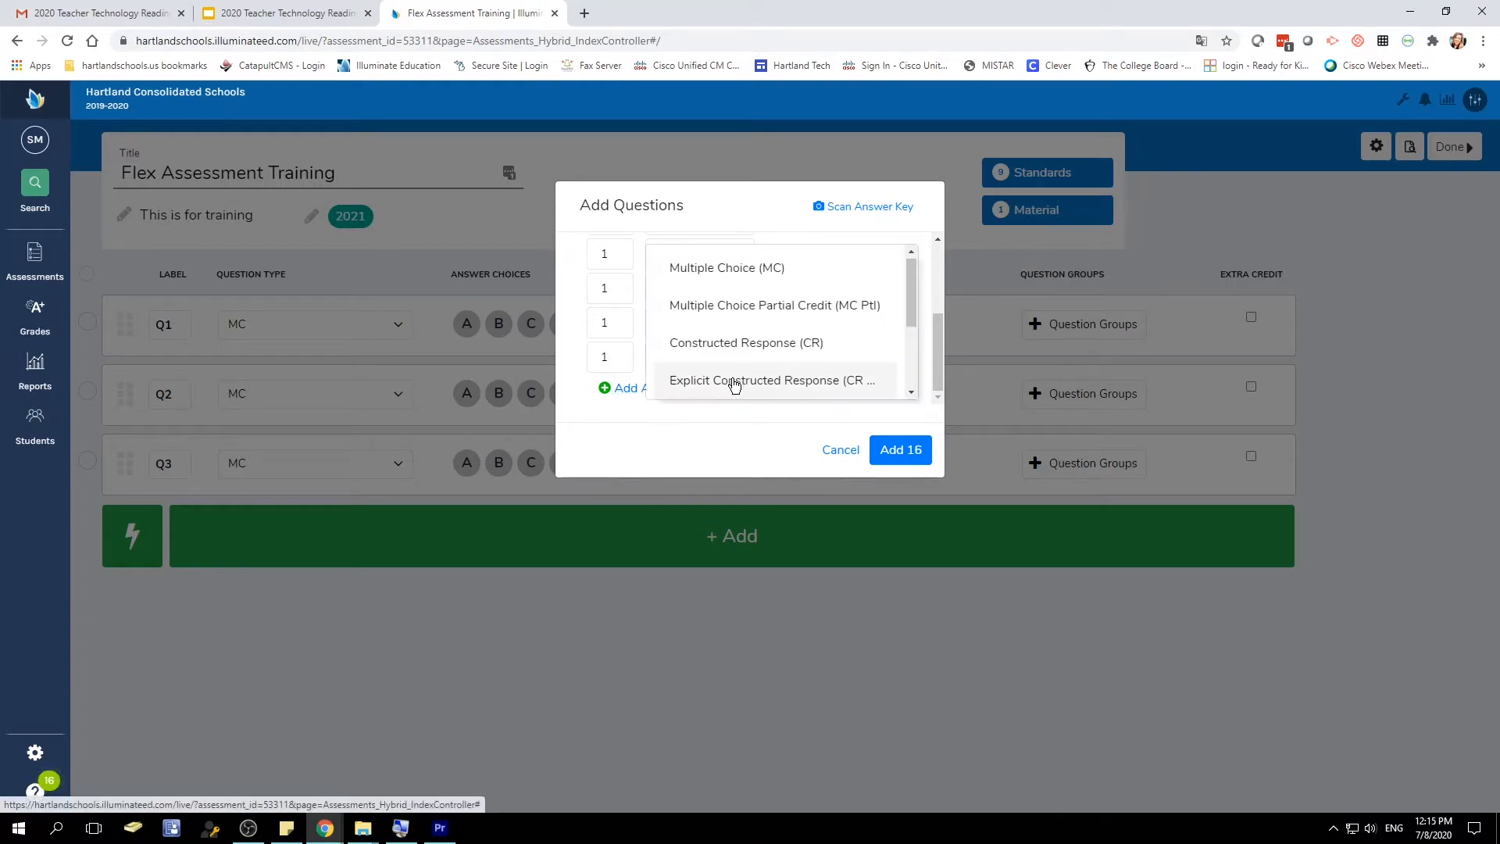
pyautogui.scroll(-2, 734, 383)
pyautogui.click(723, 372)
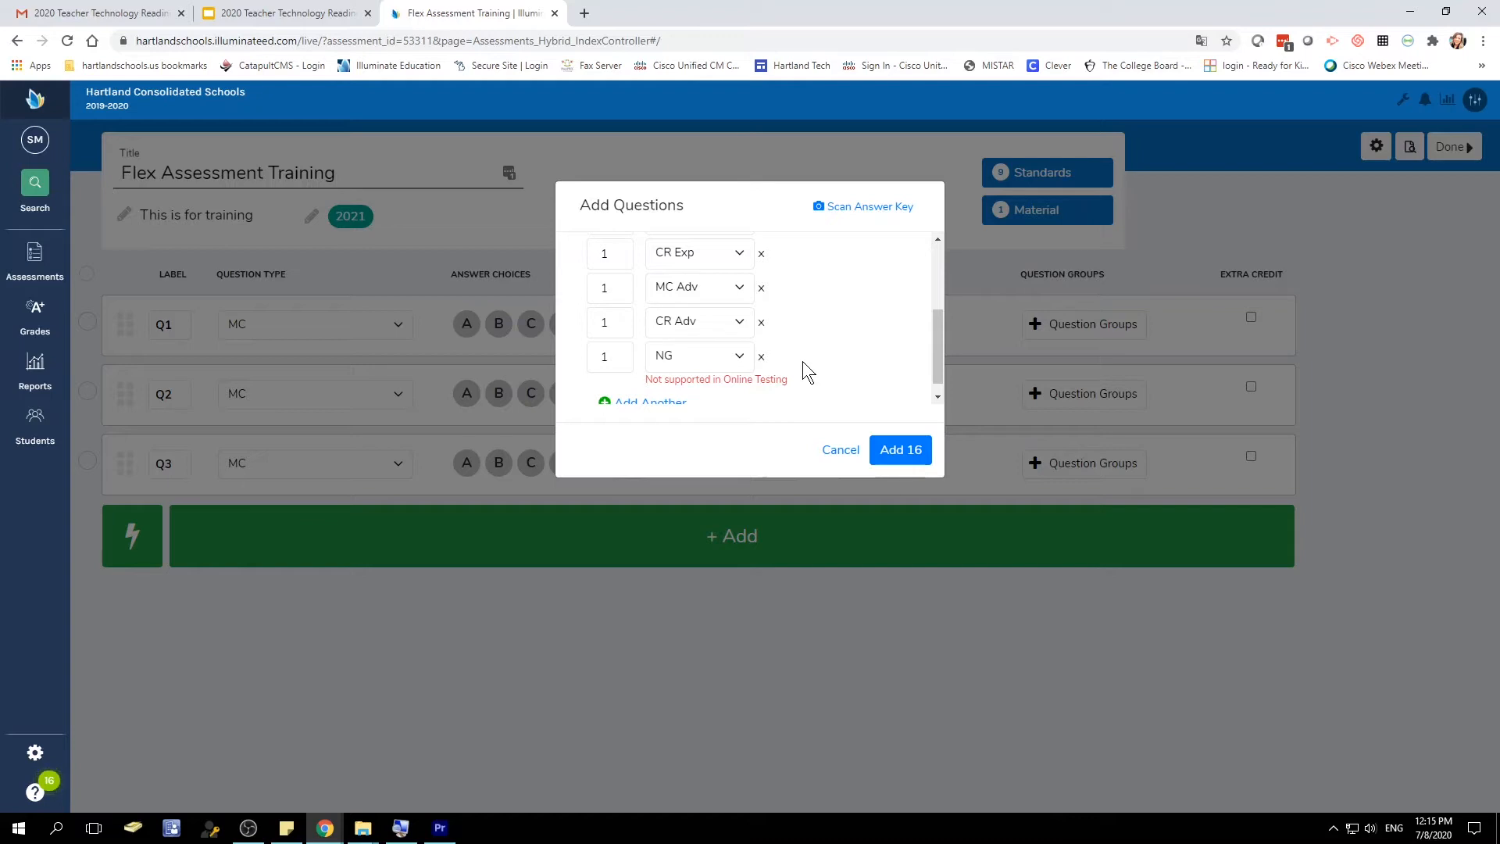
pyautogui.click(901, 450)
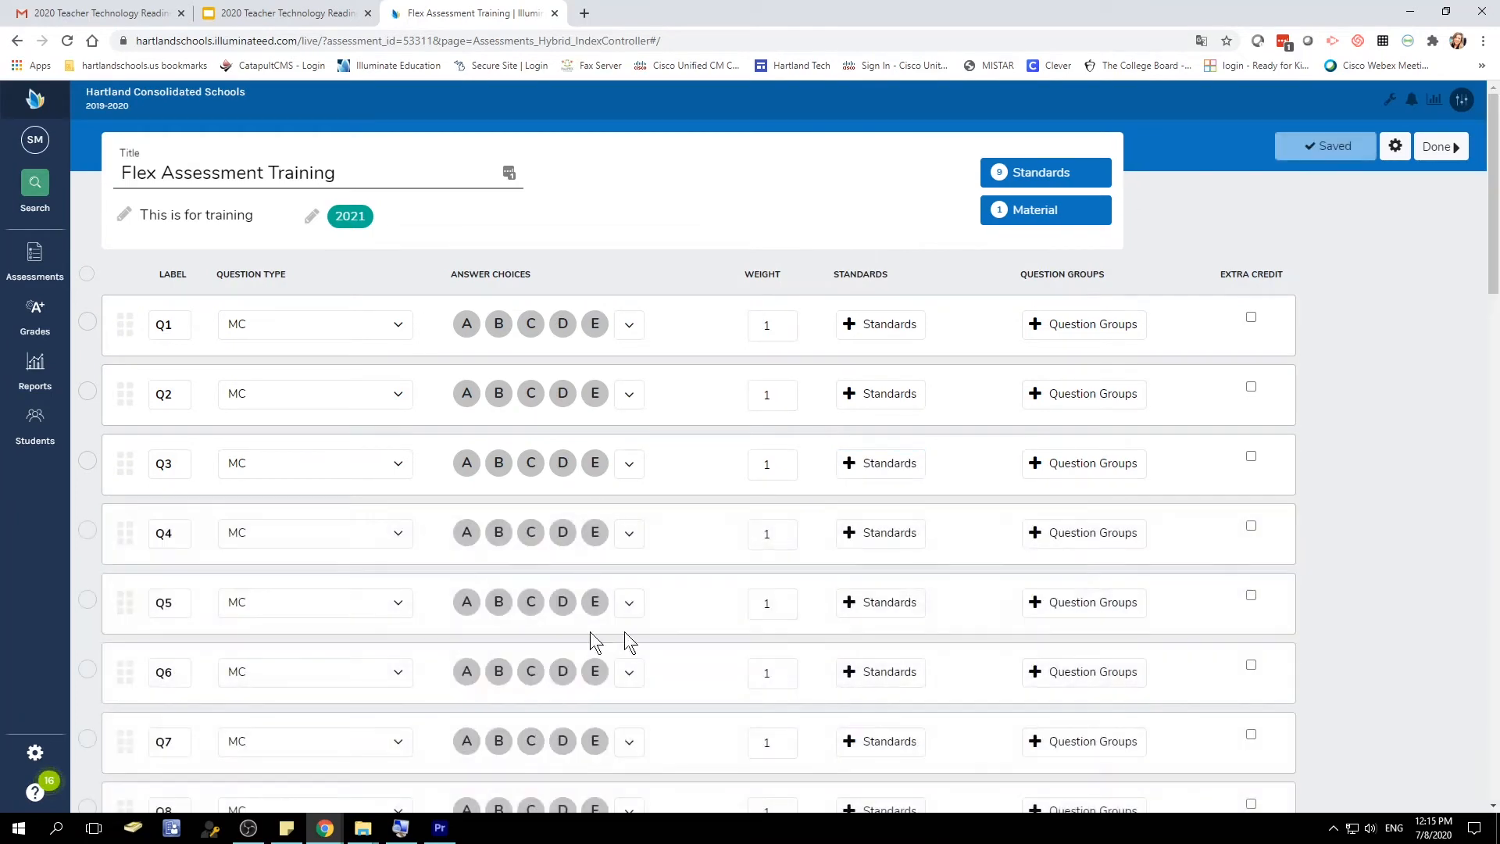
# - Look through the added questions down to Q19 and check the question types offered for Q1
pyautogui.scroll(-7, 666, 618)
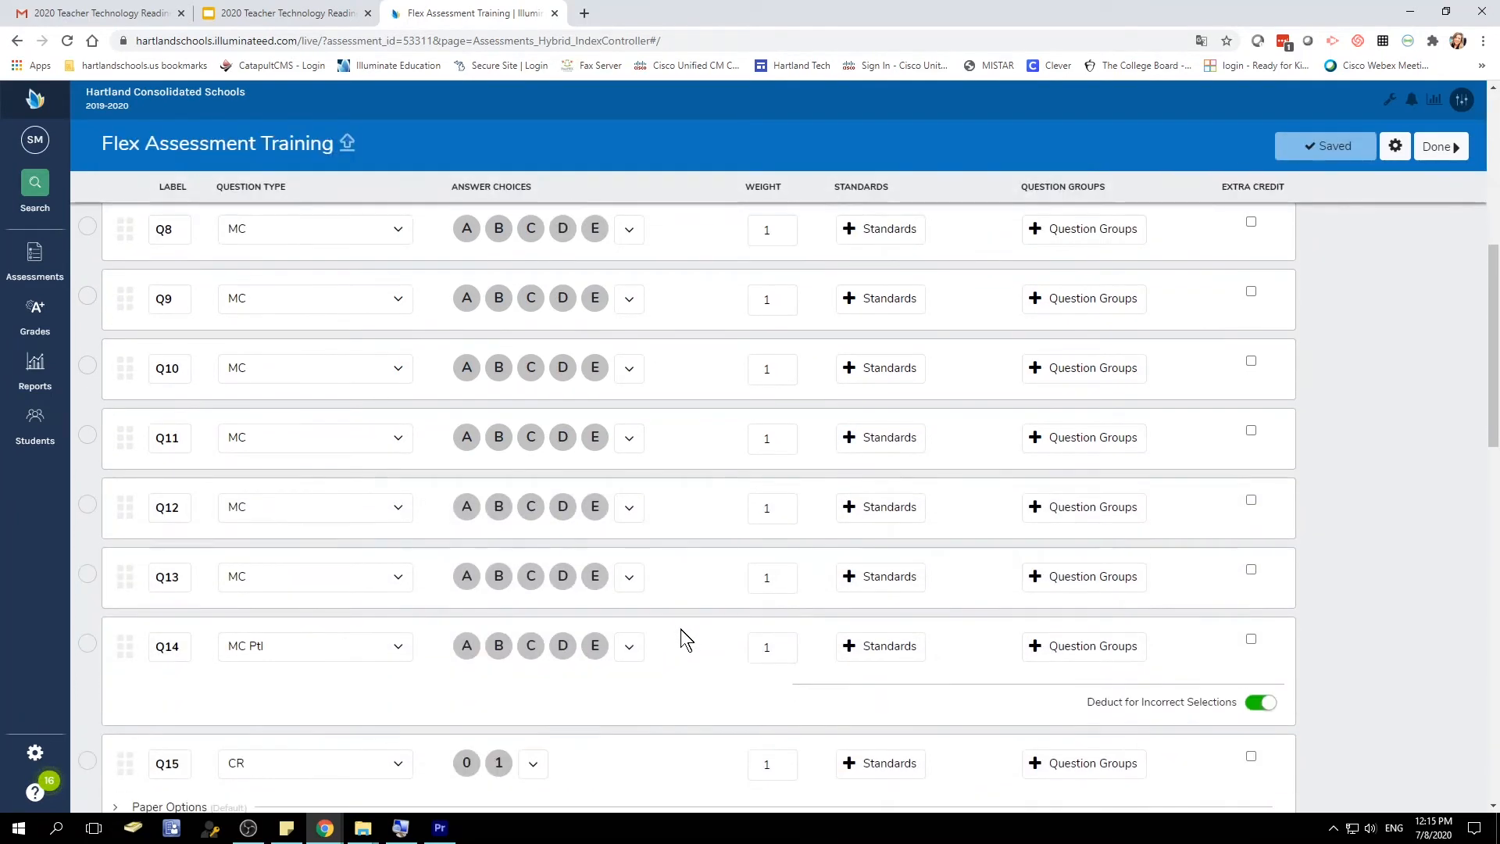
pyautogui.scroll(-7, 681, 629)
pyautogui.scroll(-7, 922, 661)
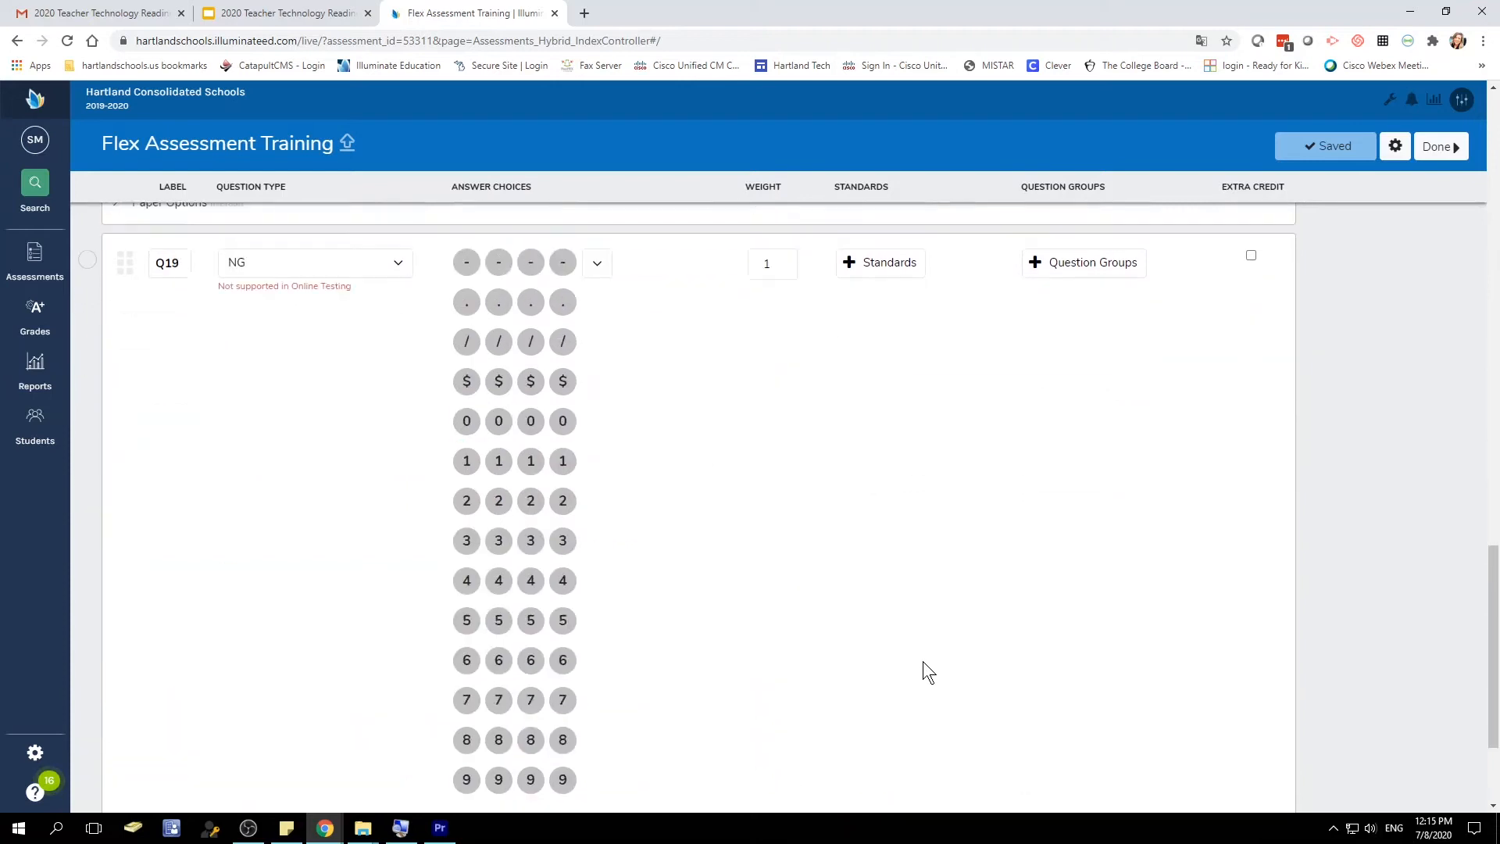
pyautogui.scroll(20, 912, 644)
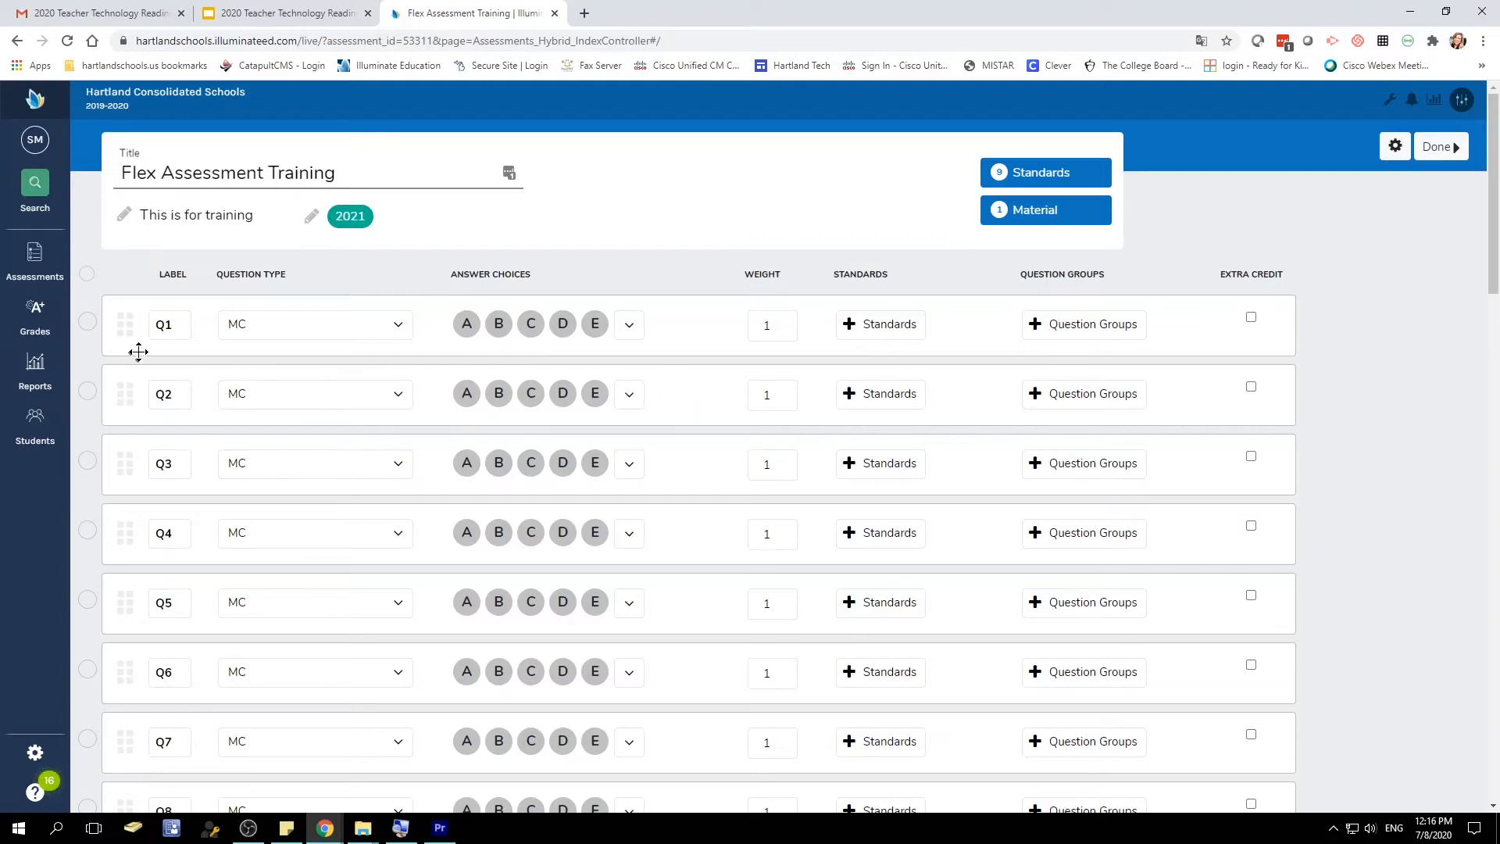
pyautogui.click(393, 334)
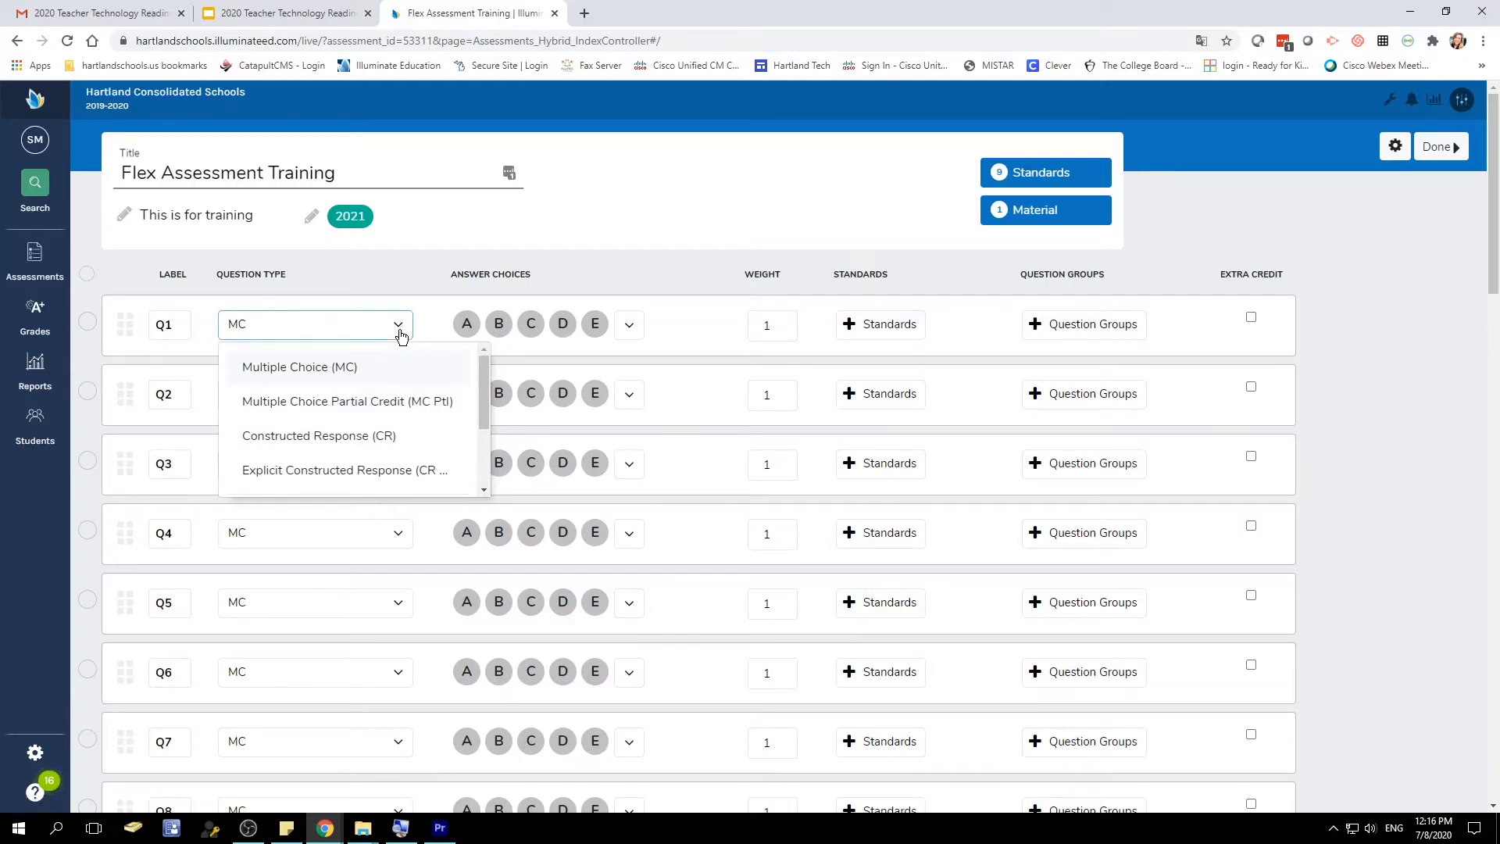
pyautogui.click(401, 336)
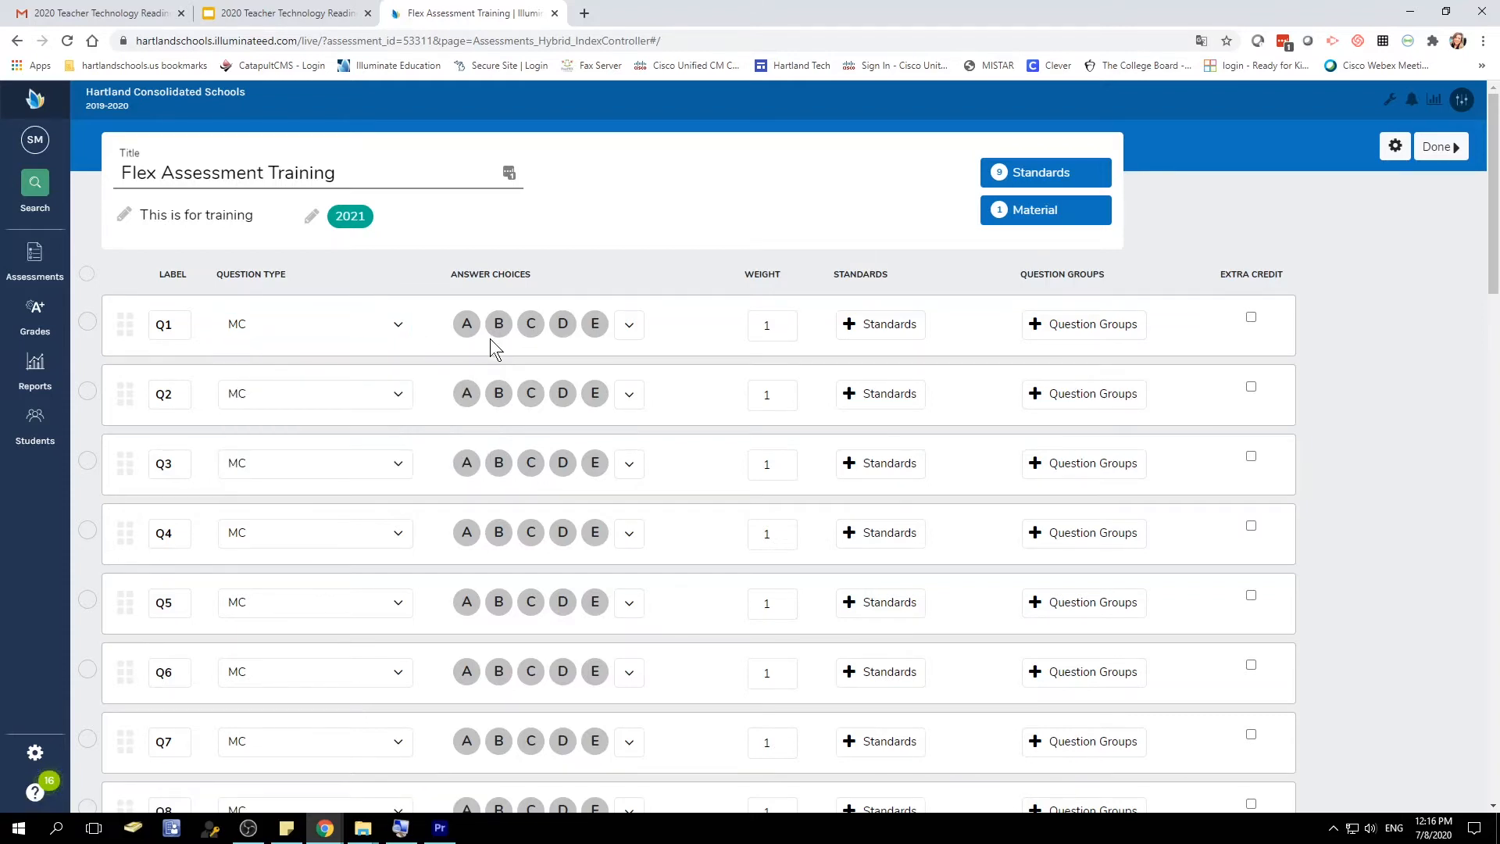
# - Set the answer choices of Q1 to A,B,C,D and those of Q2 to T,F
pyautogui.click(629, 326)
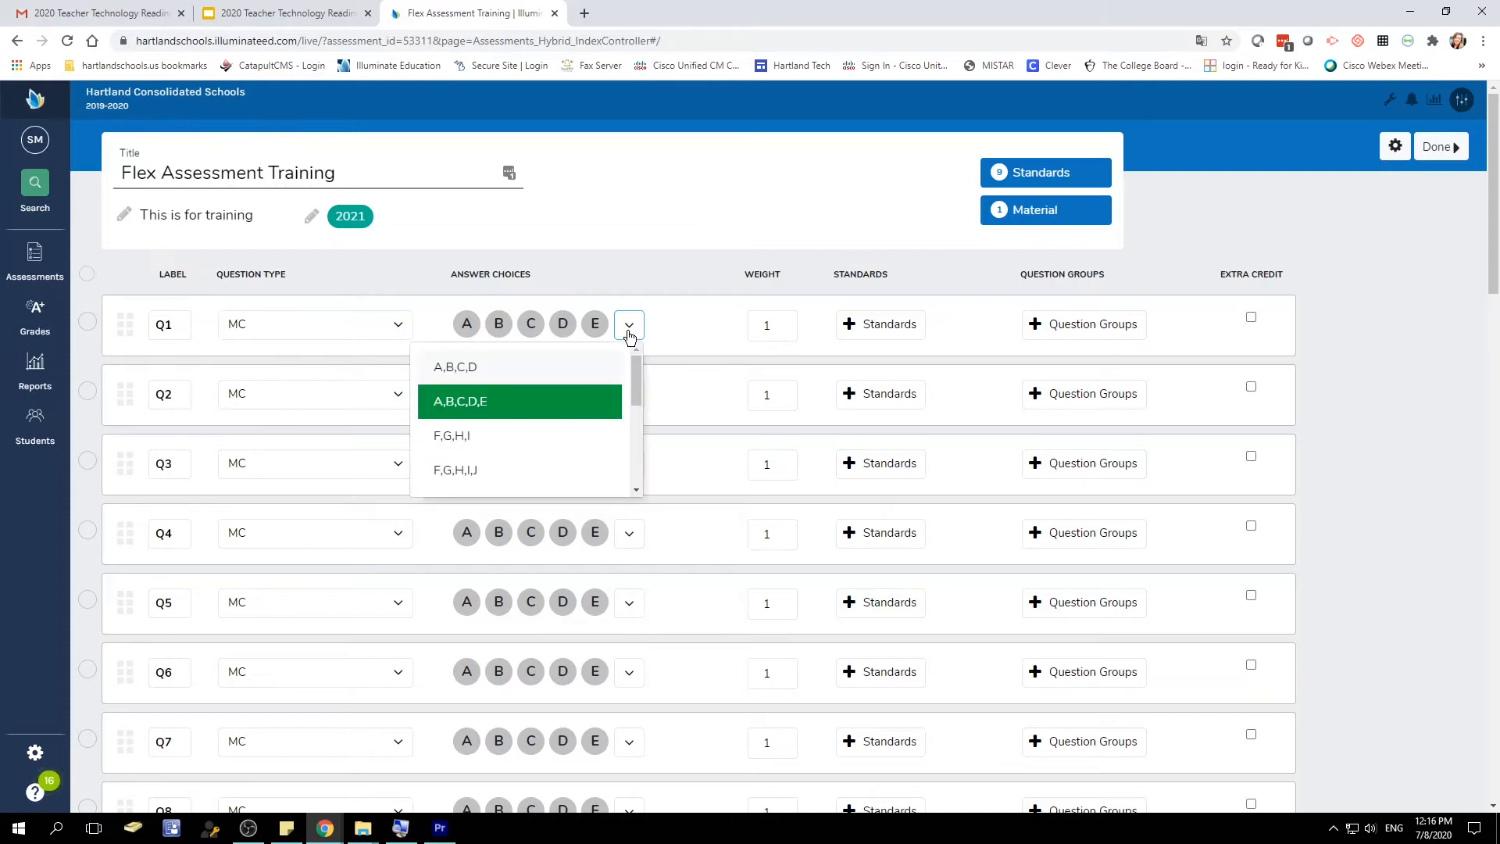
pyautogui.click(513, 369)
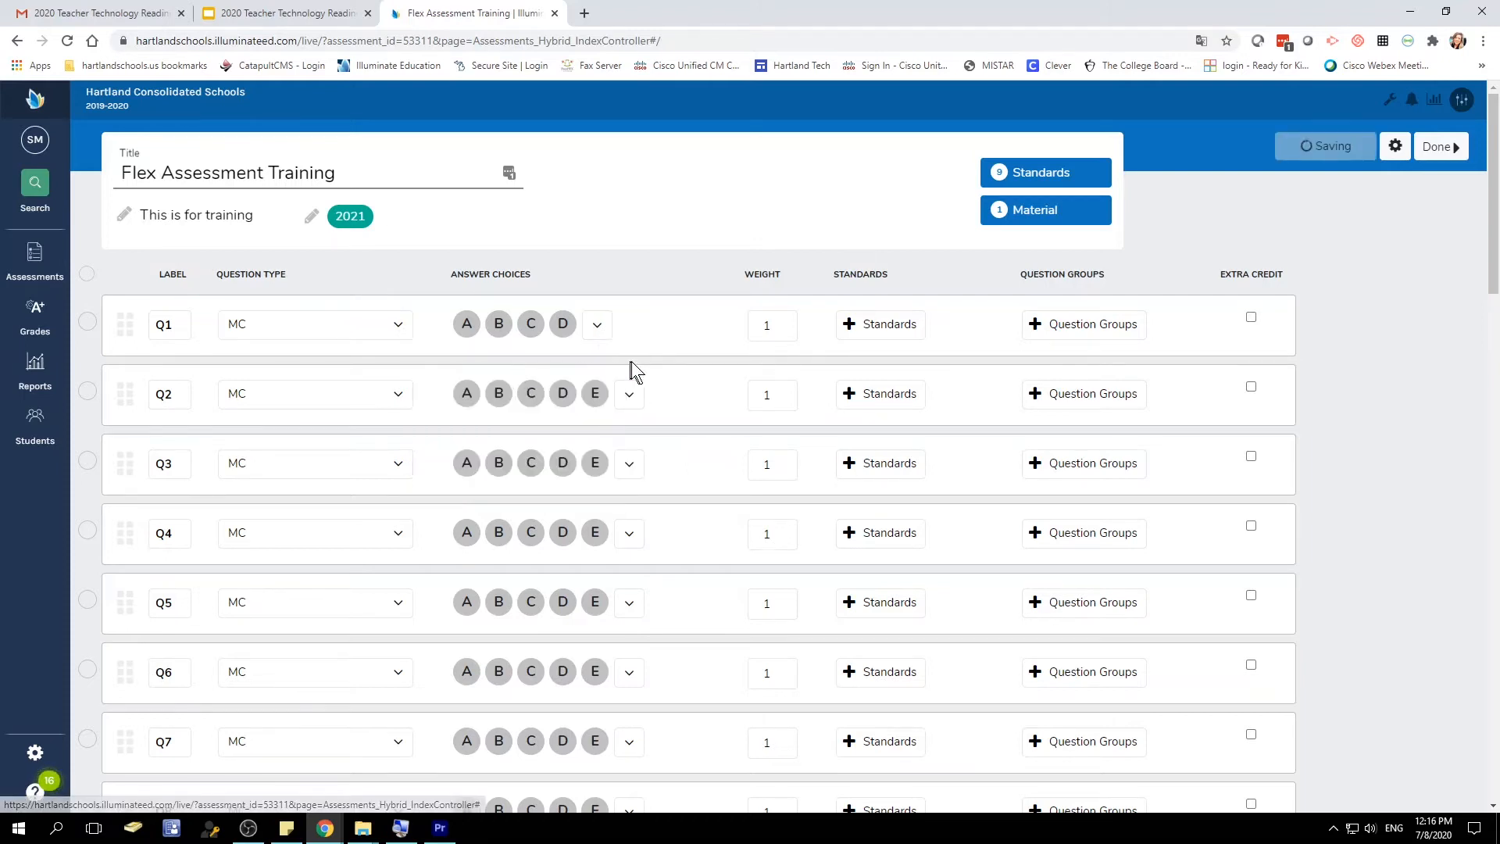
pyautogui.click(625, 393)
pyautogui.scroll(-2, 594, 481)
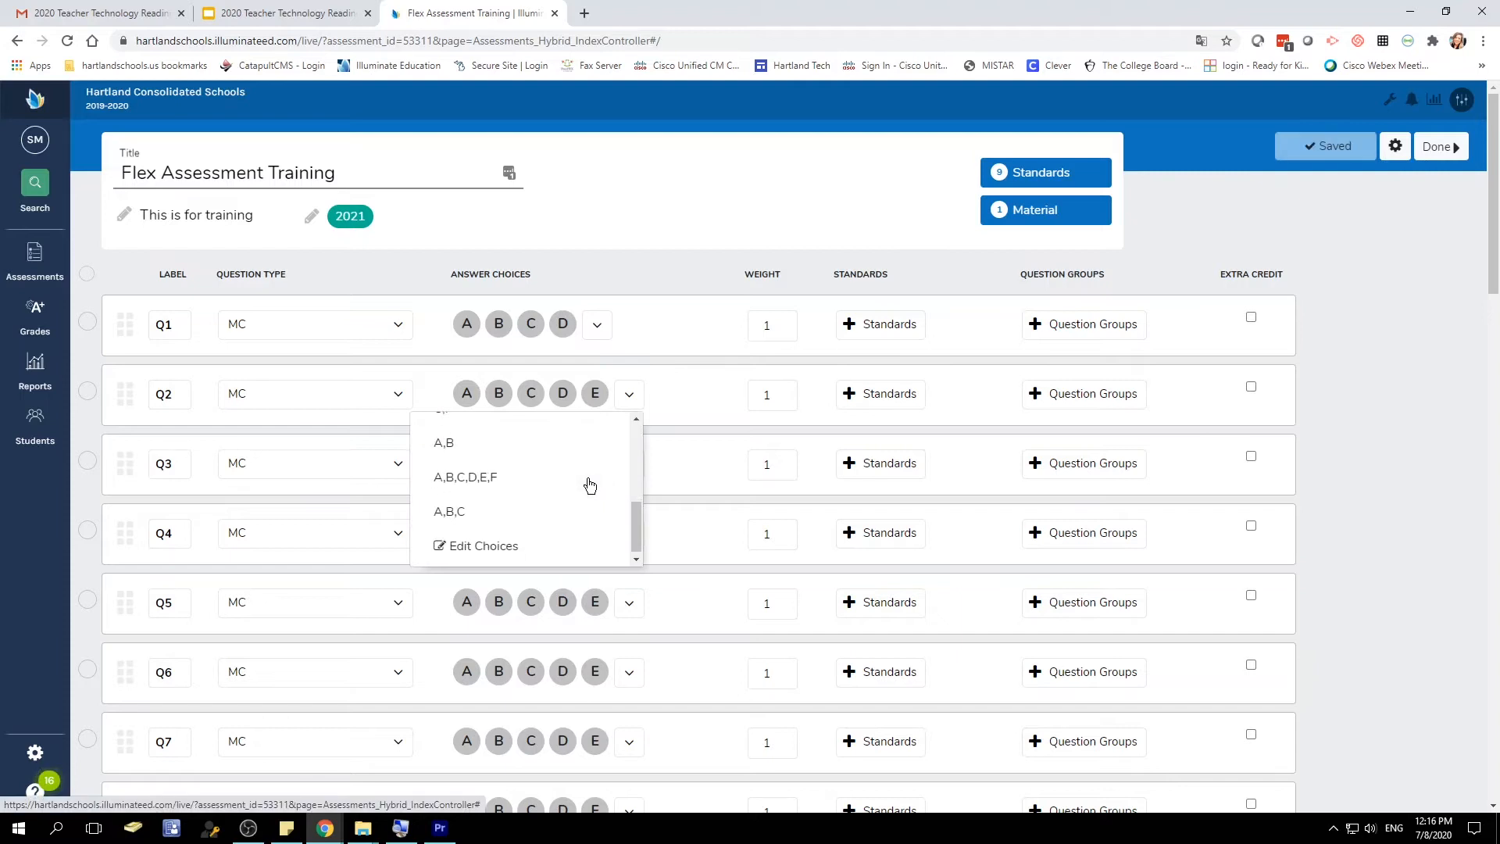
pyautogui.scroll(1, 494, 469)
pyautogui.click(491, 464)
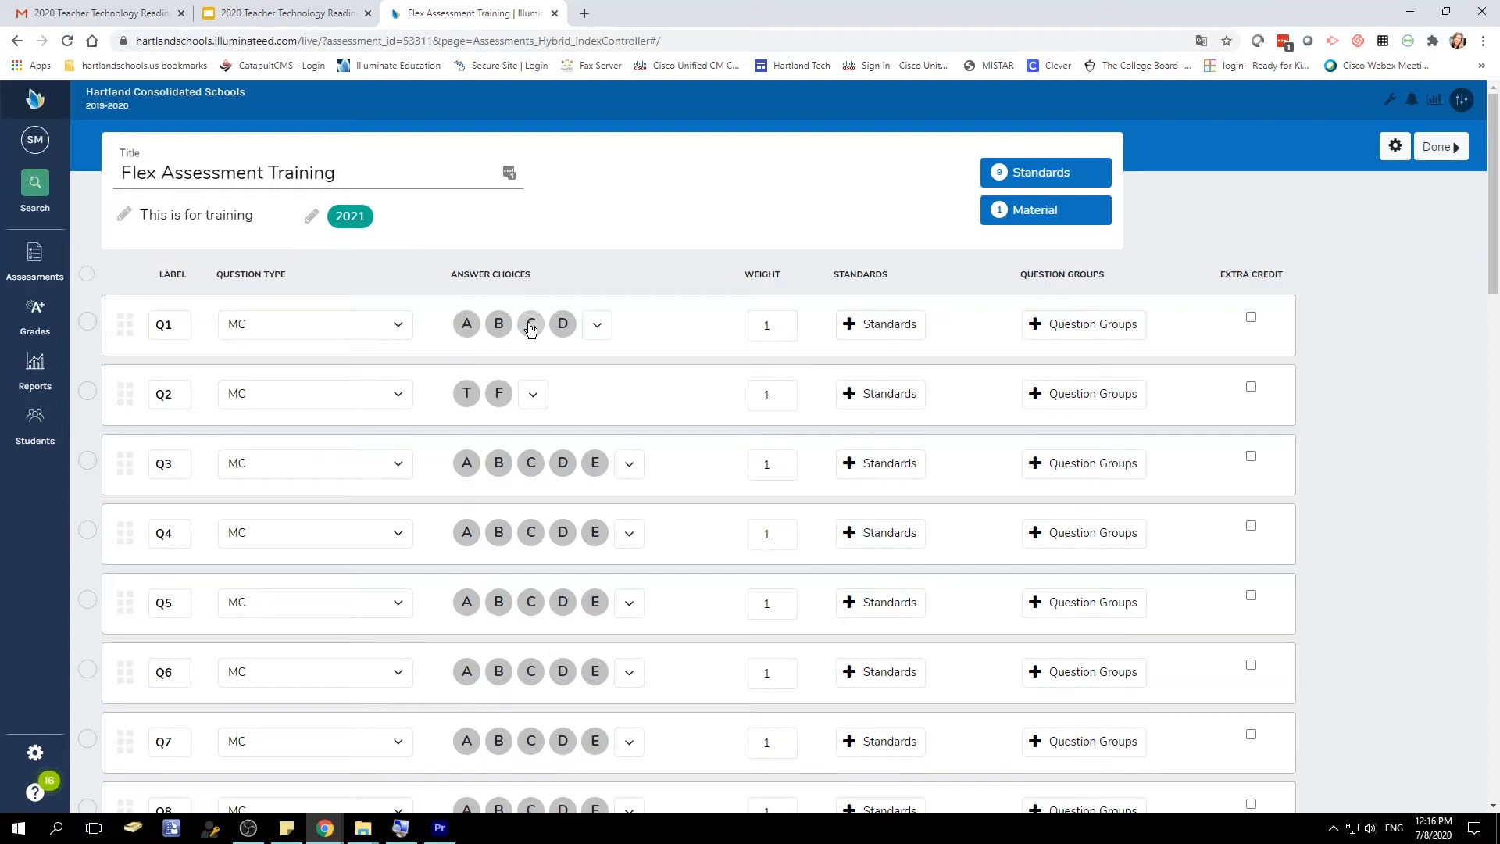
# - Select all questions except Q14 through Q19, leaving only the MC questions Q1 to Q13 in the selection
pyautogui.click(86, 274)
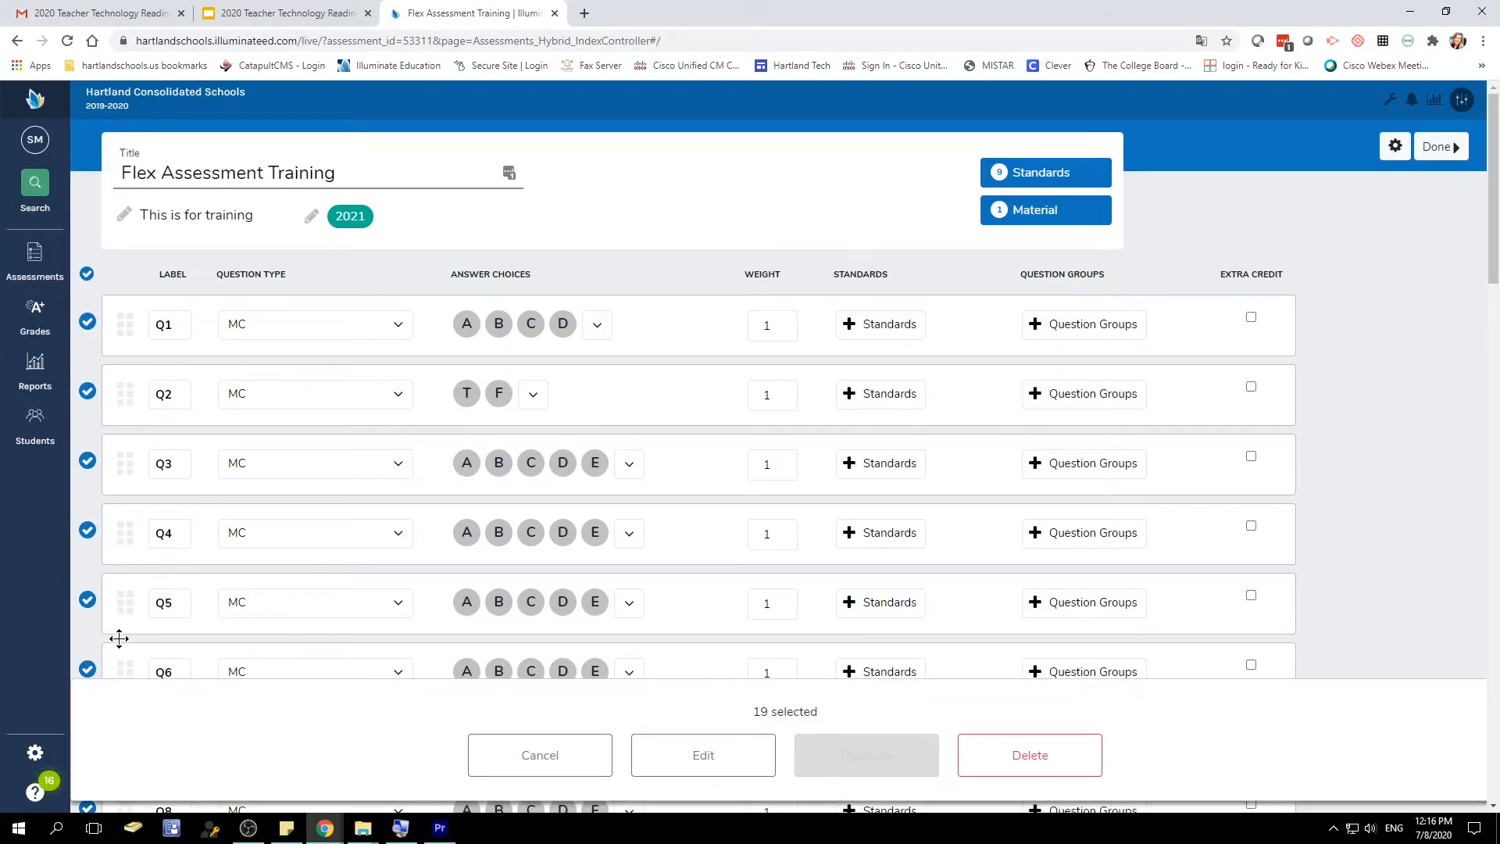
pyautogui.scroll(-2, 129, 656)
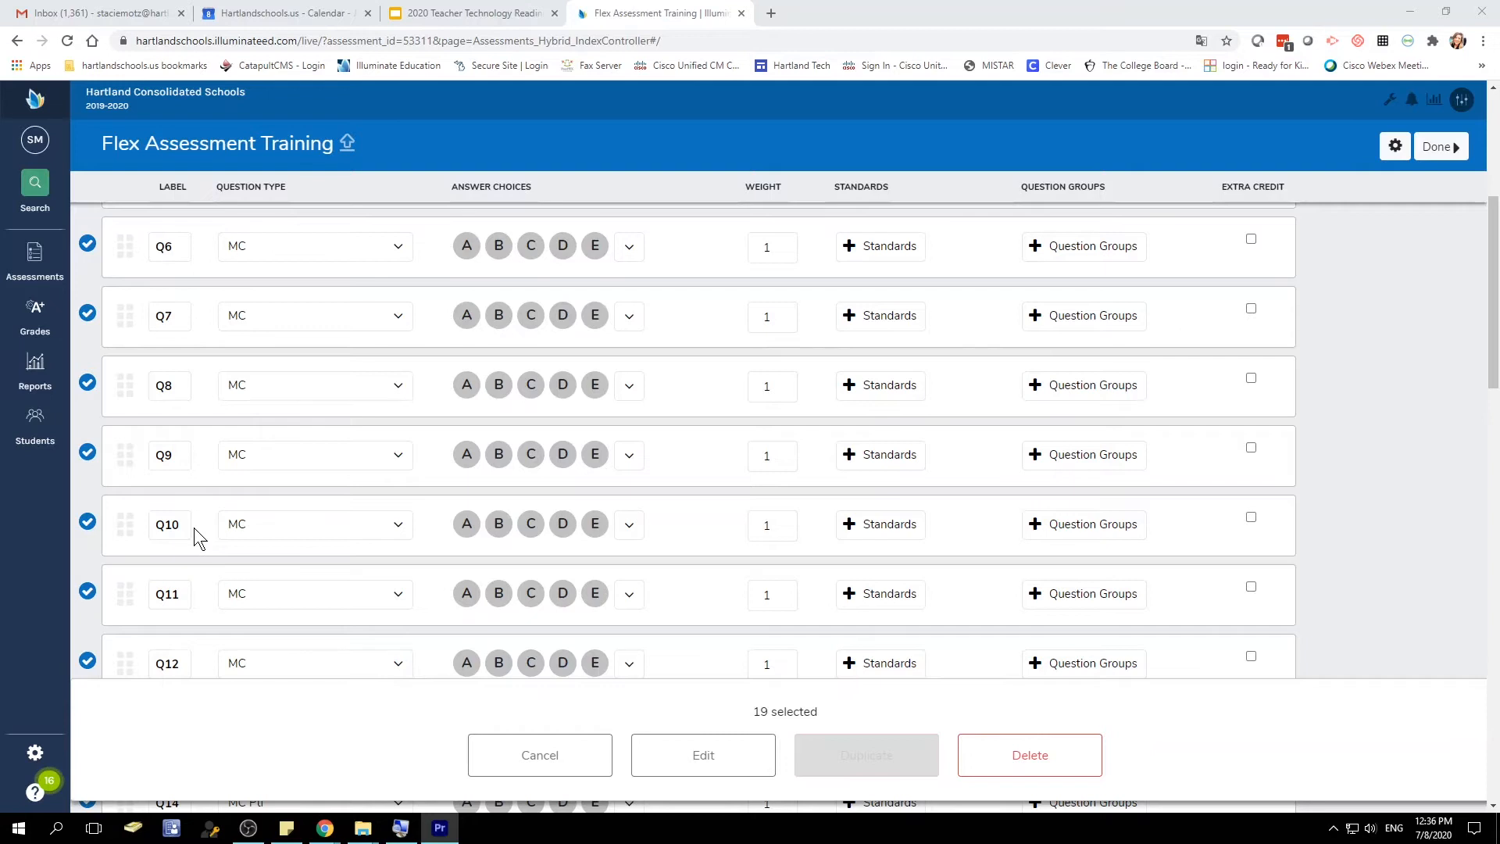
pyautogui.scroll(-2, 194, 527)
pyautogui.scroll(-2, 185, 526)
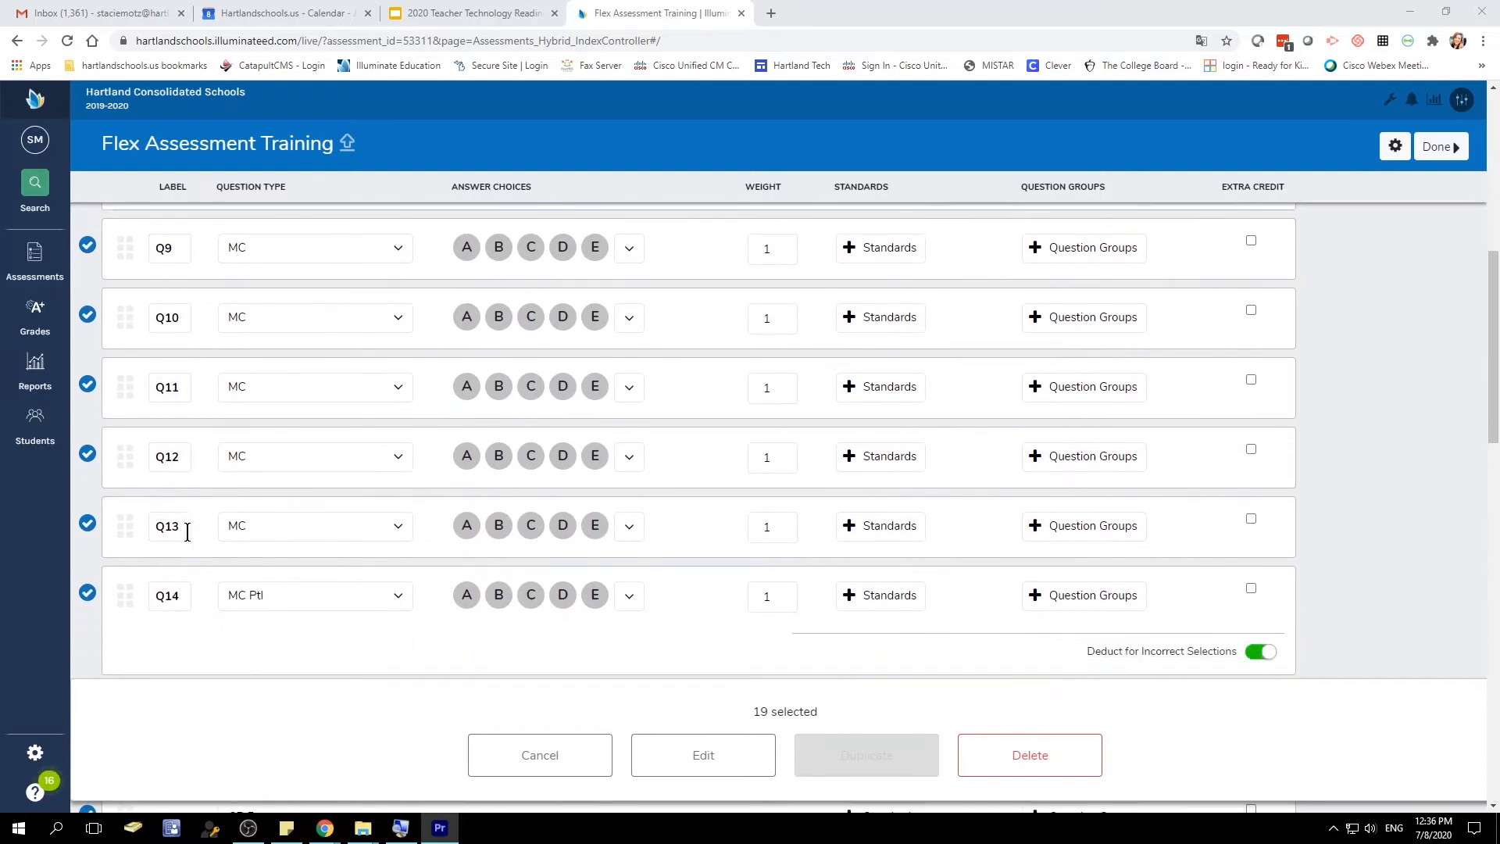
pyautogui.click(88, 487)
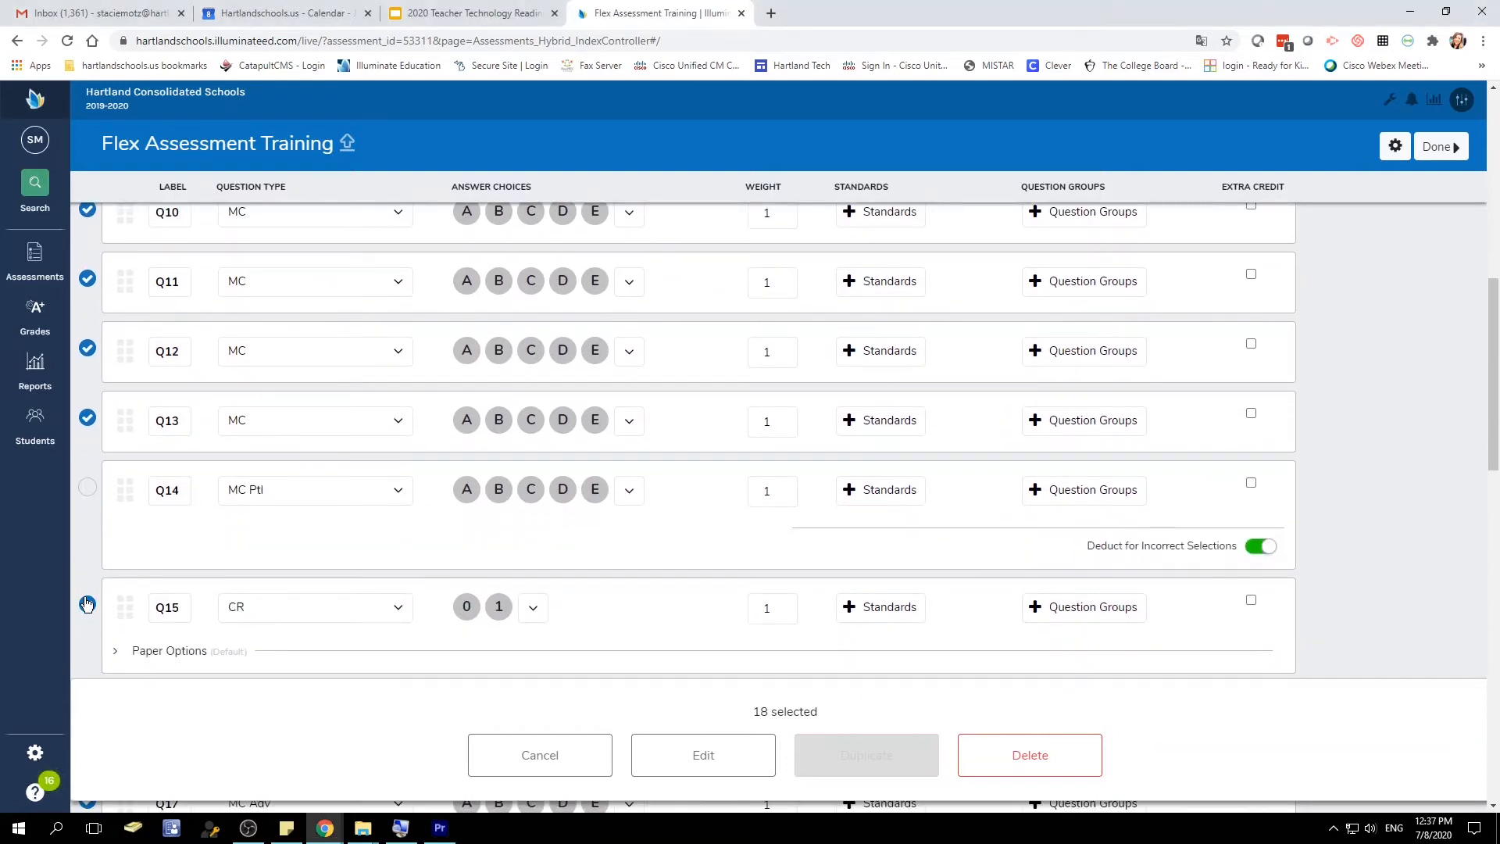
pyautogui.click(87, 604)
pyautogui.scroll(-3, 328, 602)
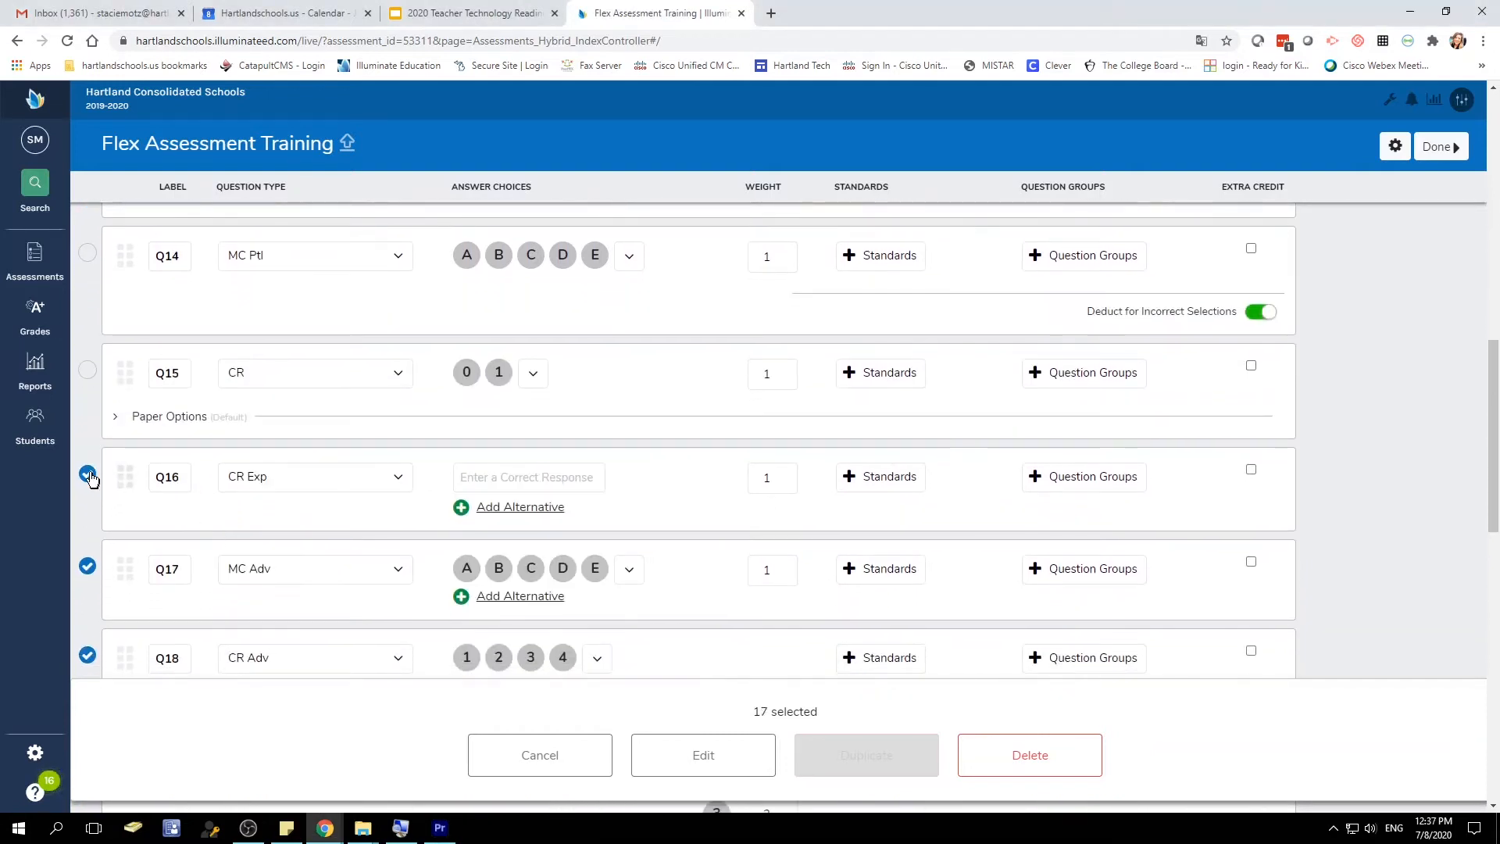
pyautogui.click(88, 475)
pyautogui.click(87, 565)
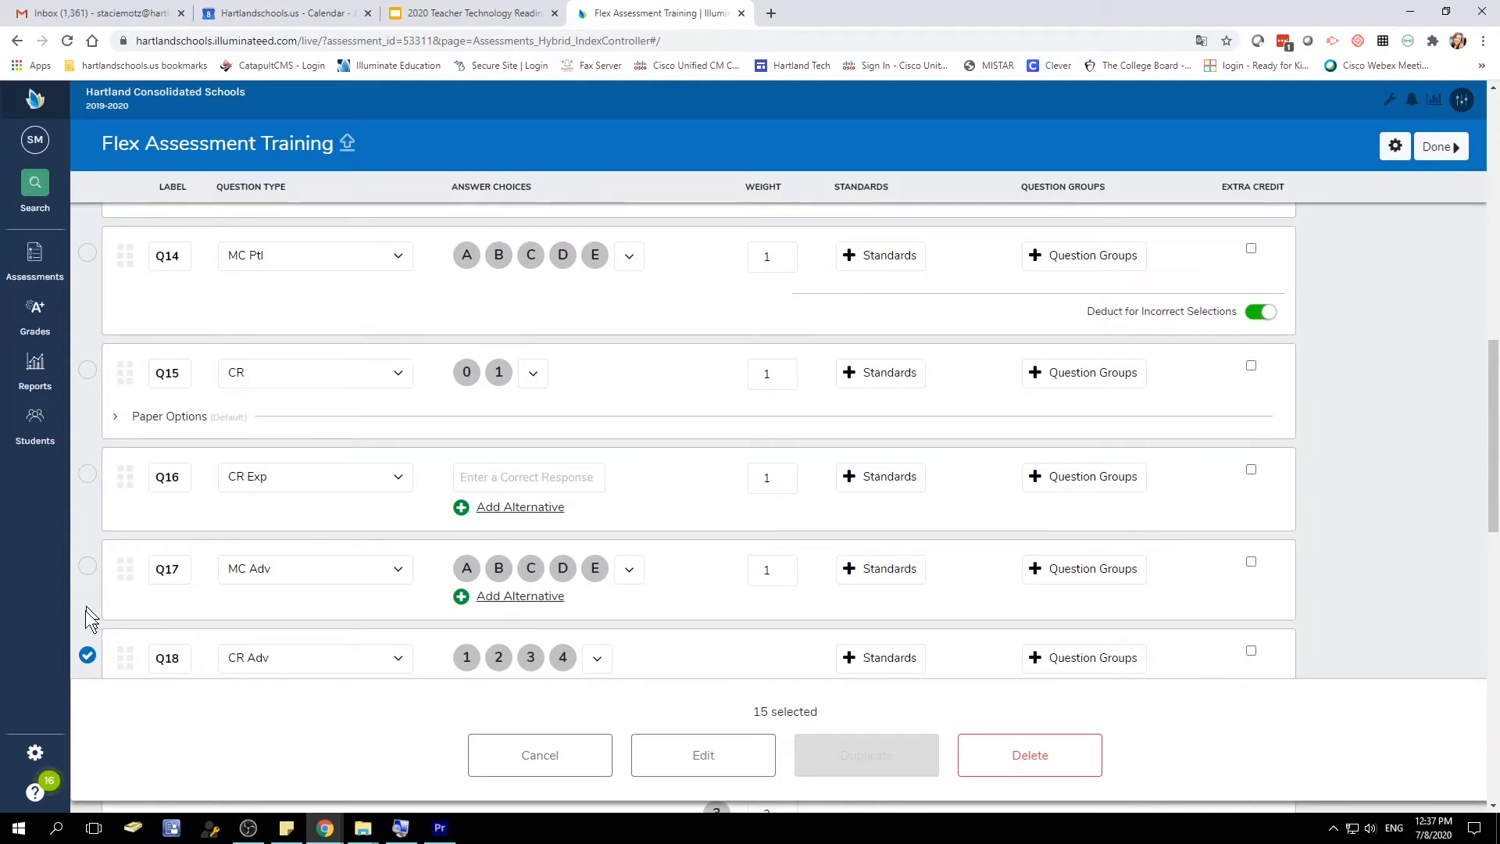
pyautogui.click(87, 657)
pyautogui.scroll(-5, 344, 625)
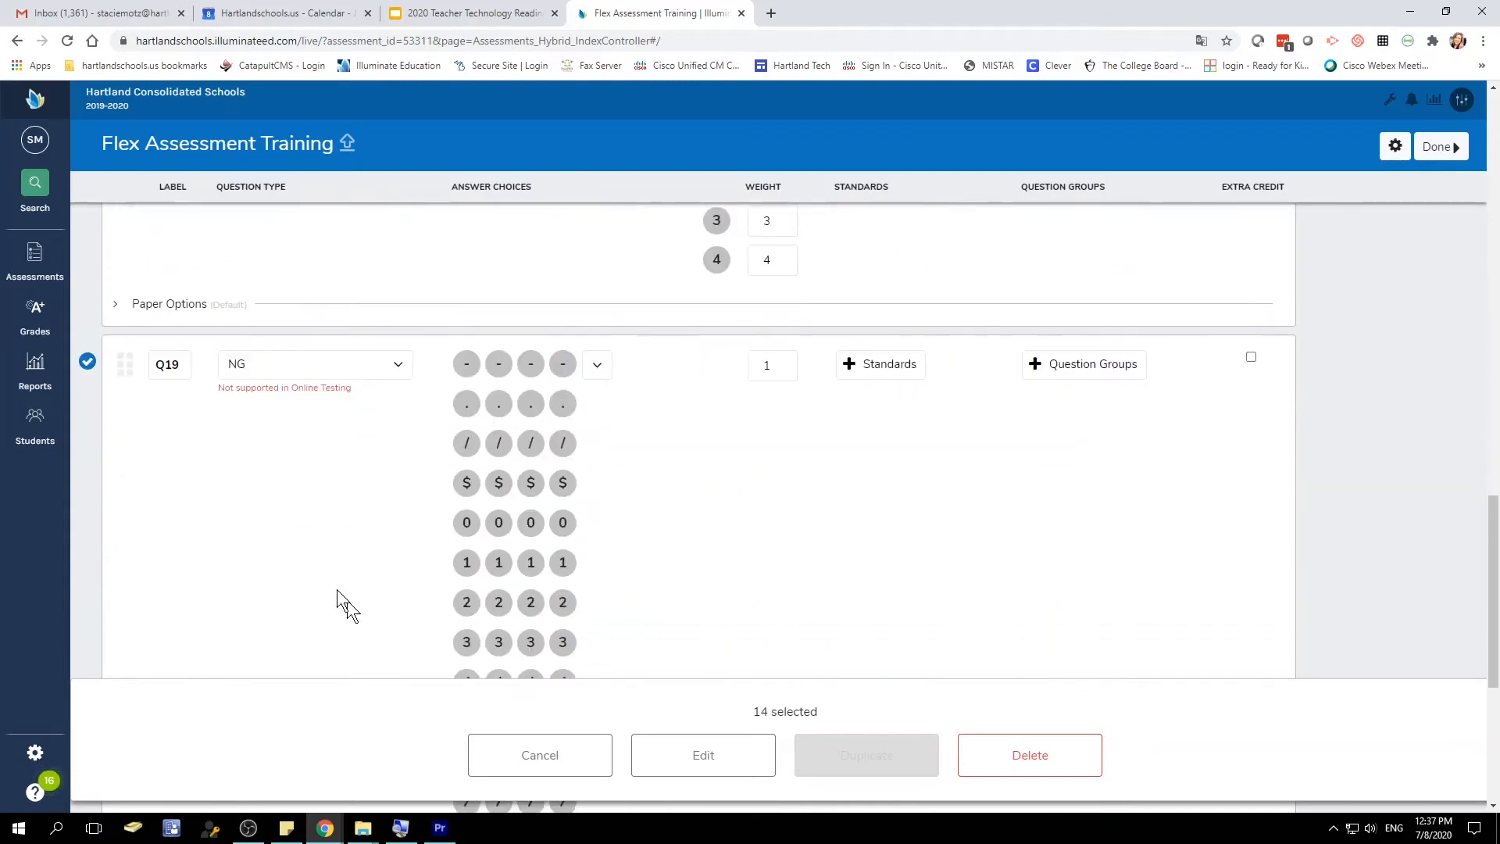
pyautogui.scroll(-1, 336, 589)
pyautogui.click(88, 329)
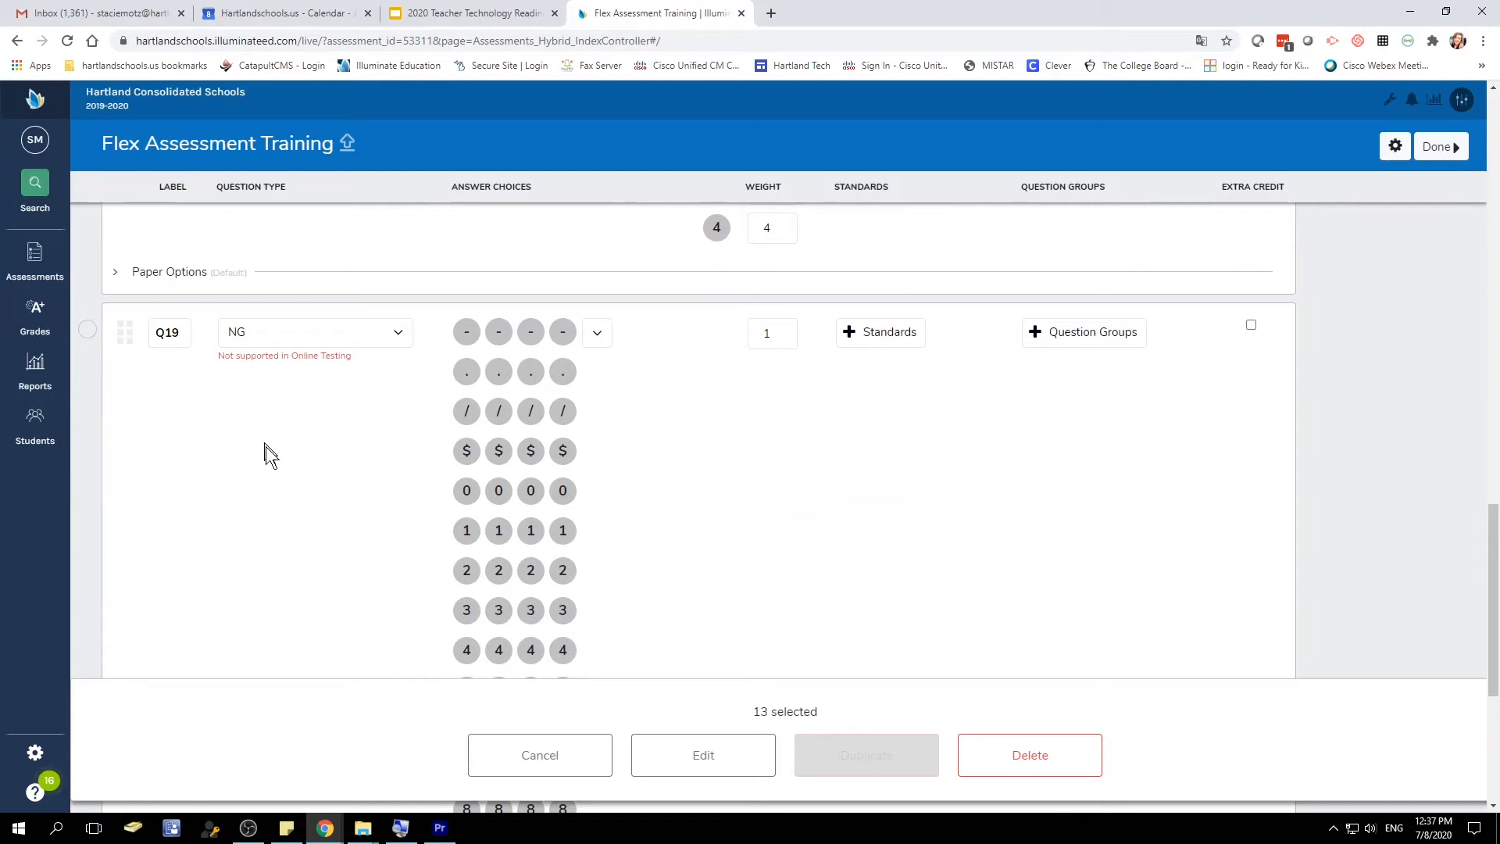
pyautogui.scroll(3, 666, 536)
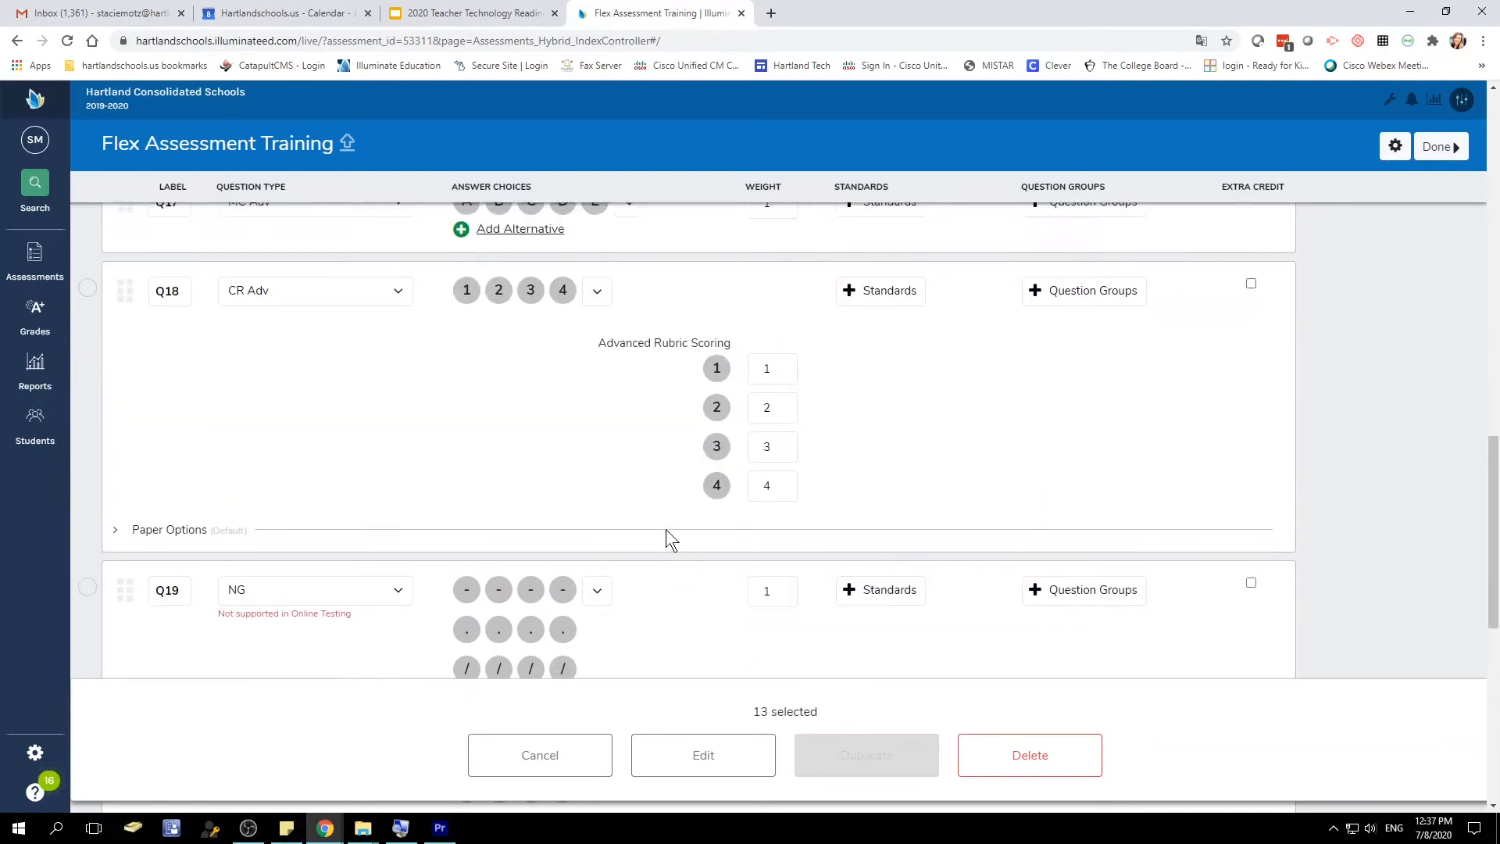
pyautogui.scroll(3, 667, 534)
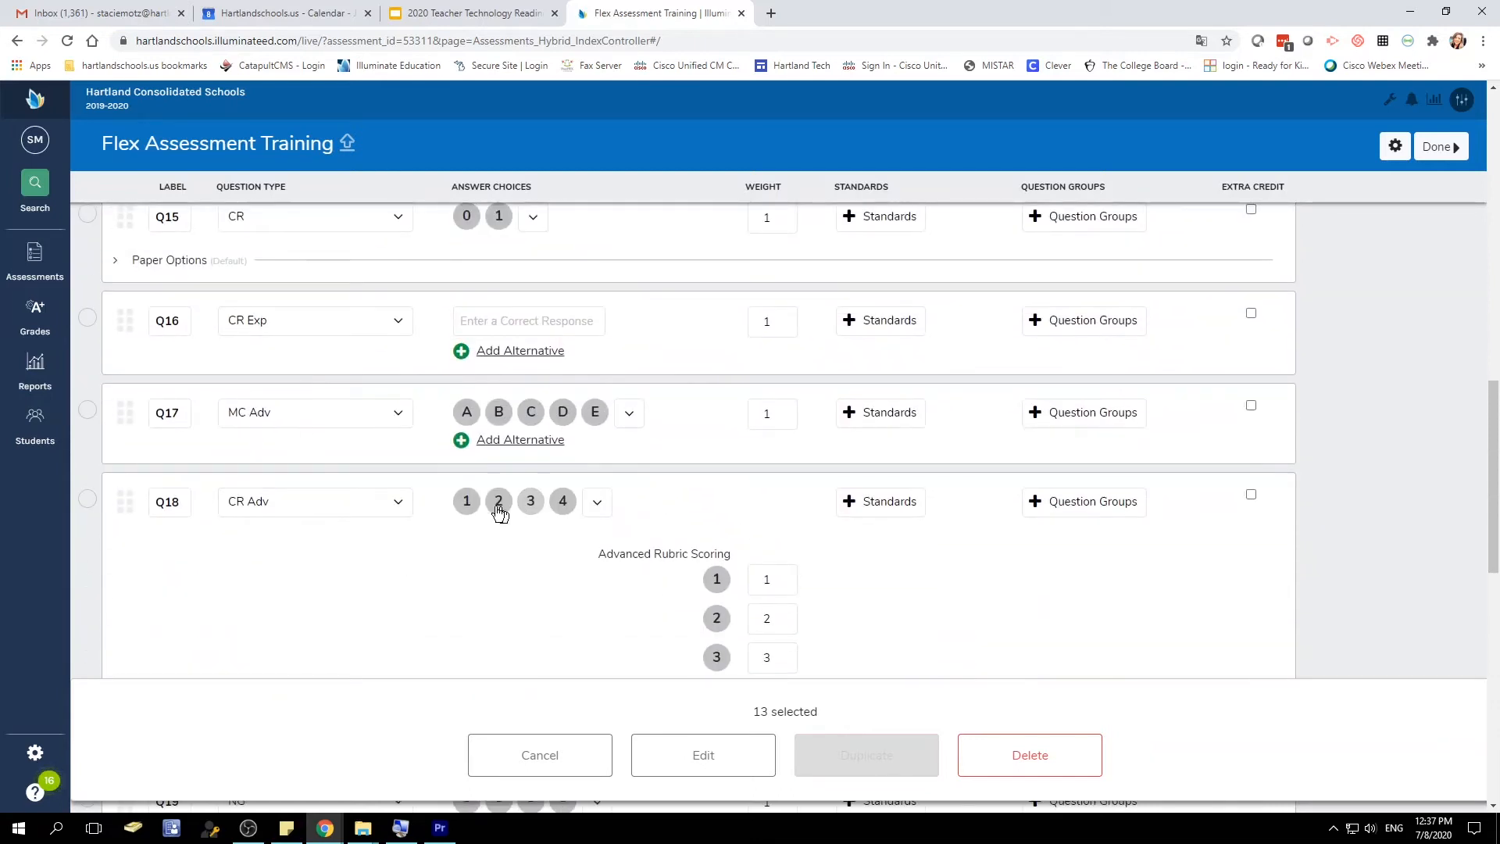
pyautogui.scroll(3, 712, 517)
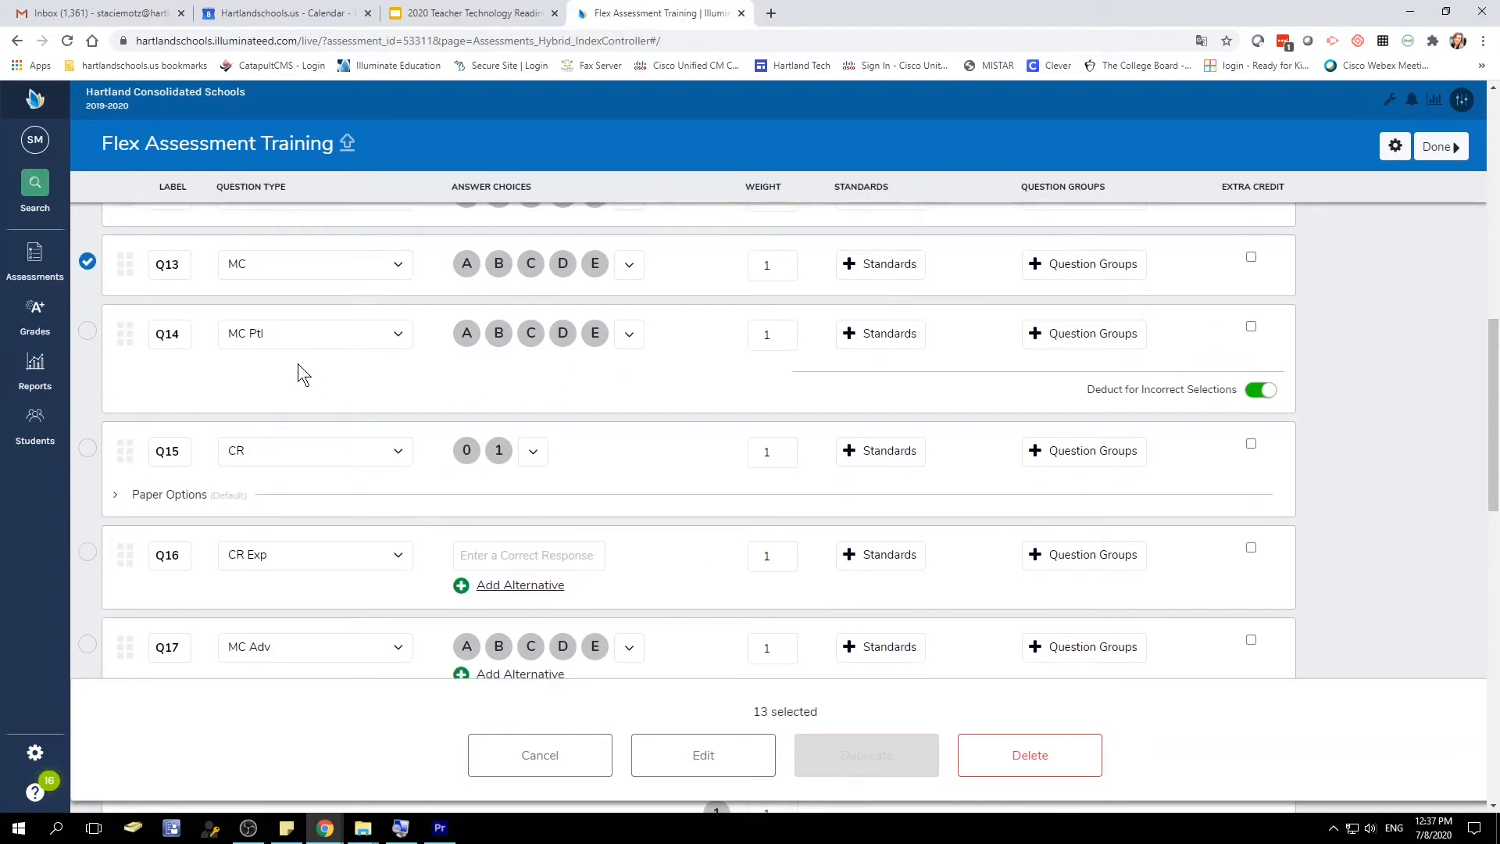
# - Change the answer choices of the 13 selected MC questions to A,B,C,D in bulk and apply the change
pyautogui.scroll(3, 298, 363)
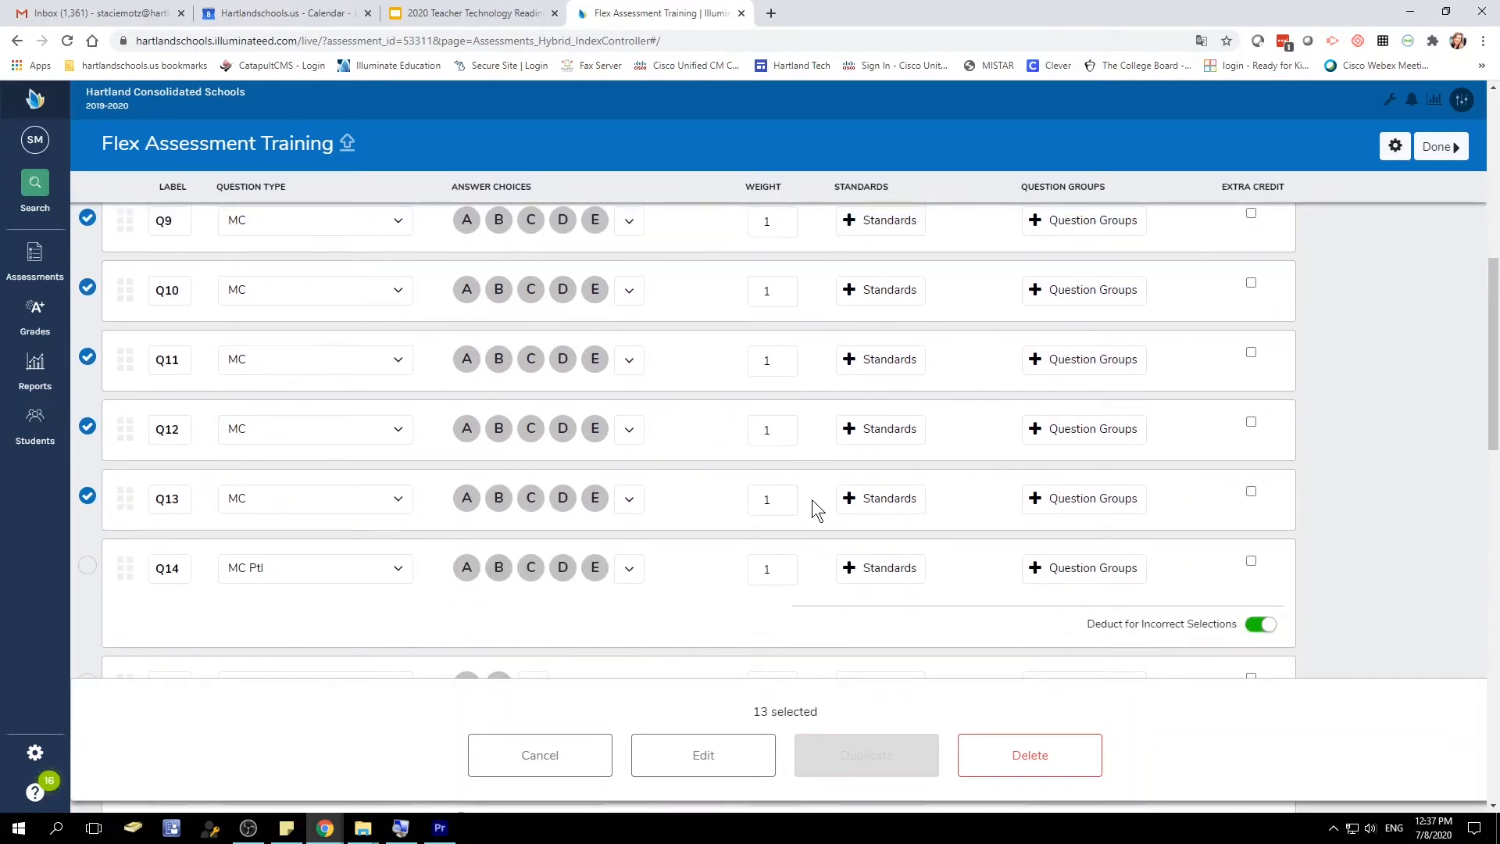
pyautogui.scroll(1, 812, 499)
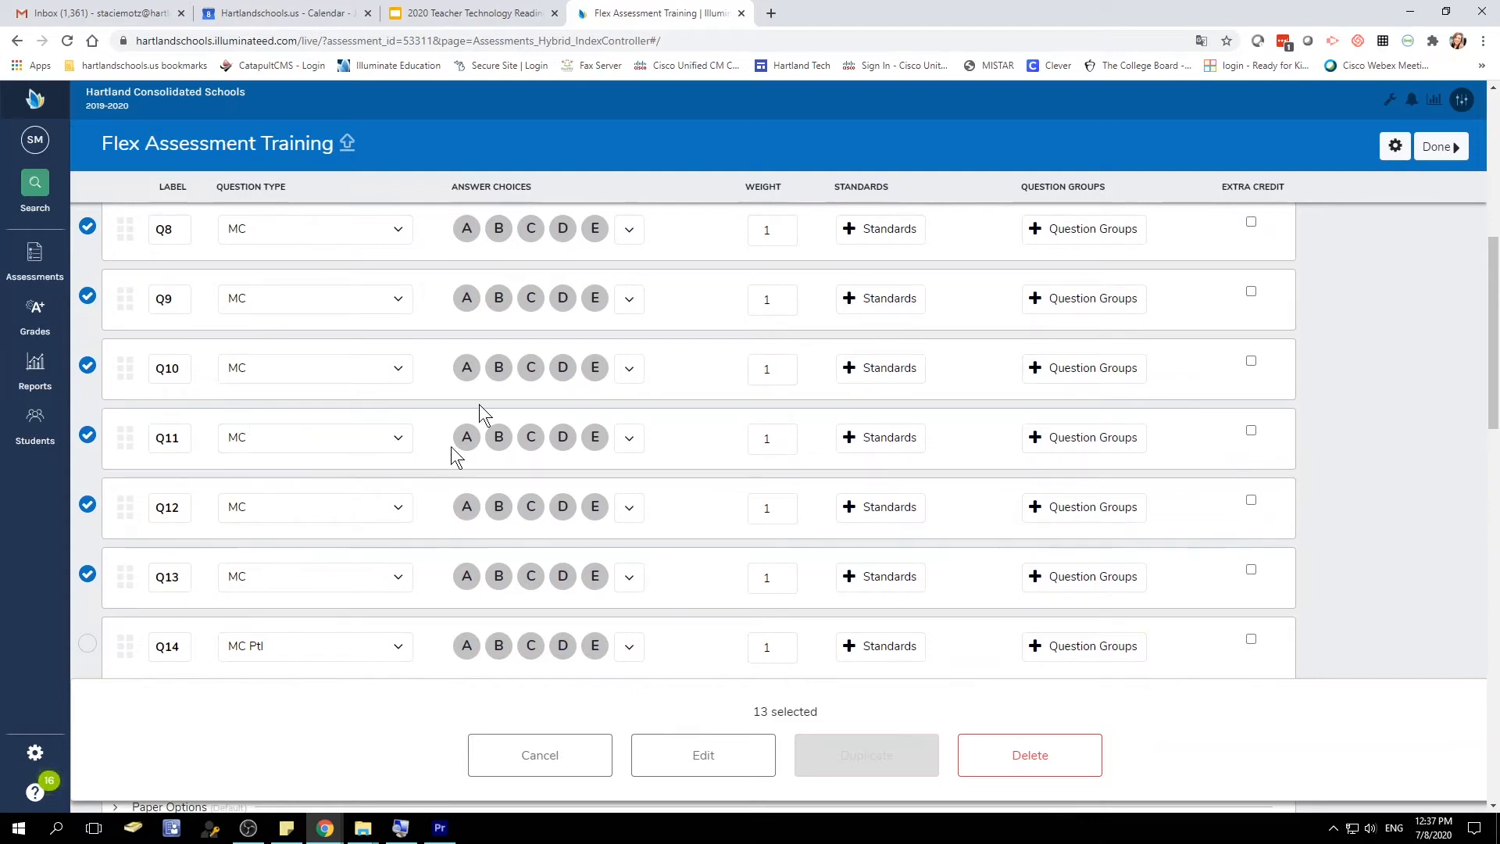
pyautogui.click(685, 758)
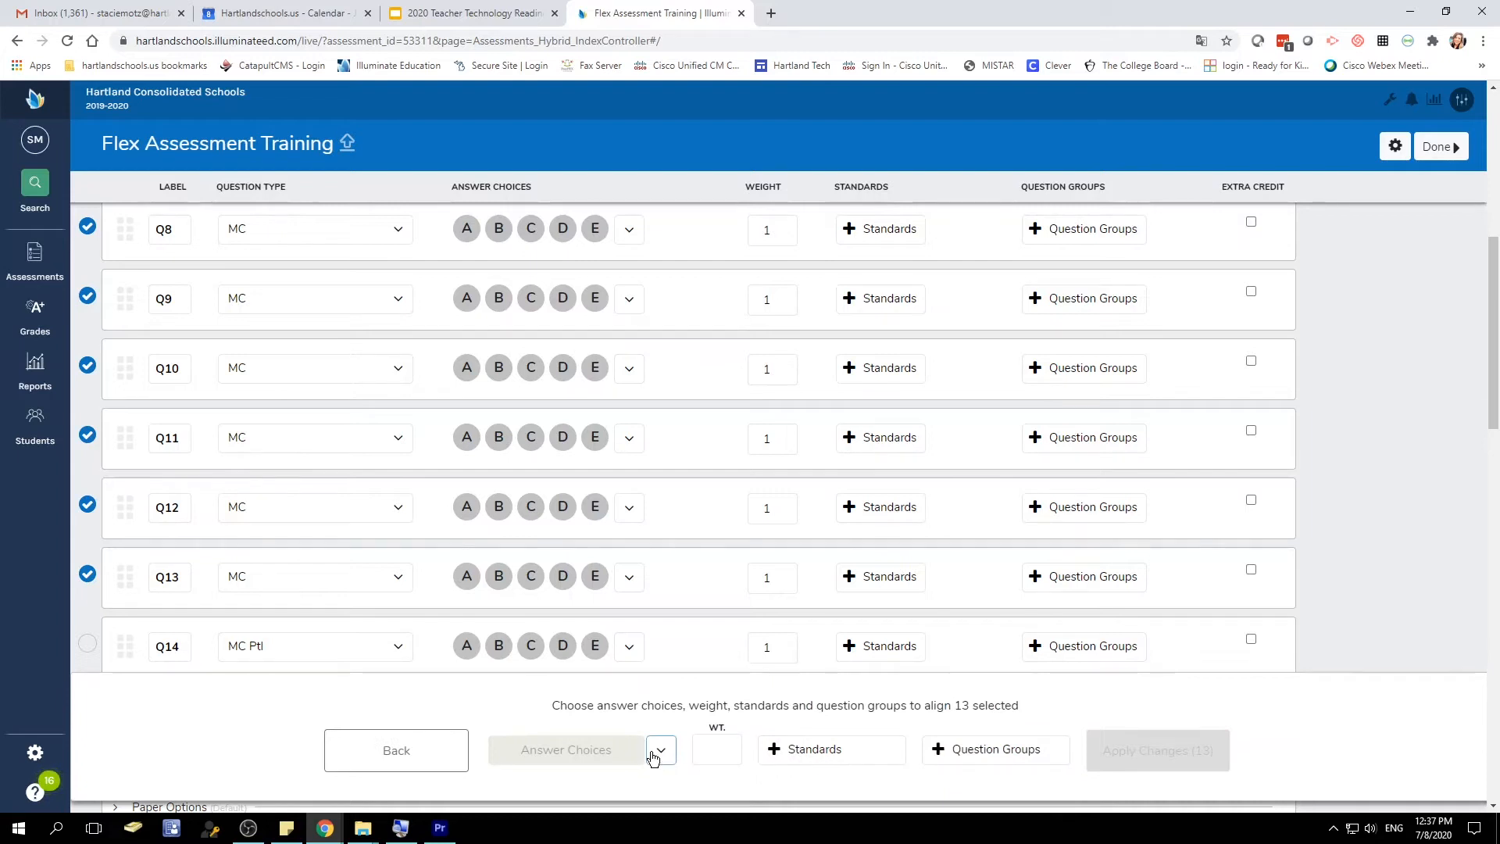
pyautogui.click(653, 756)
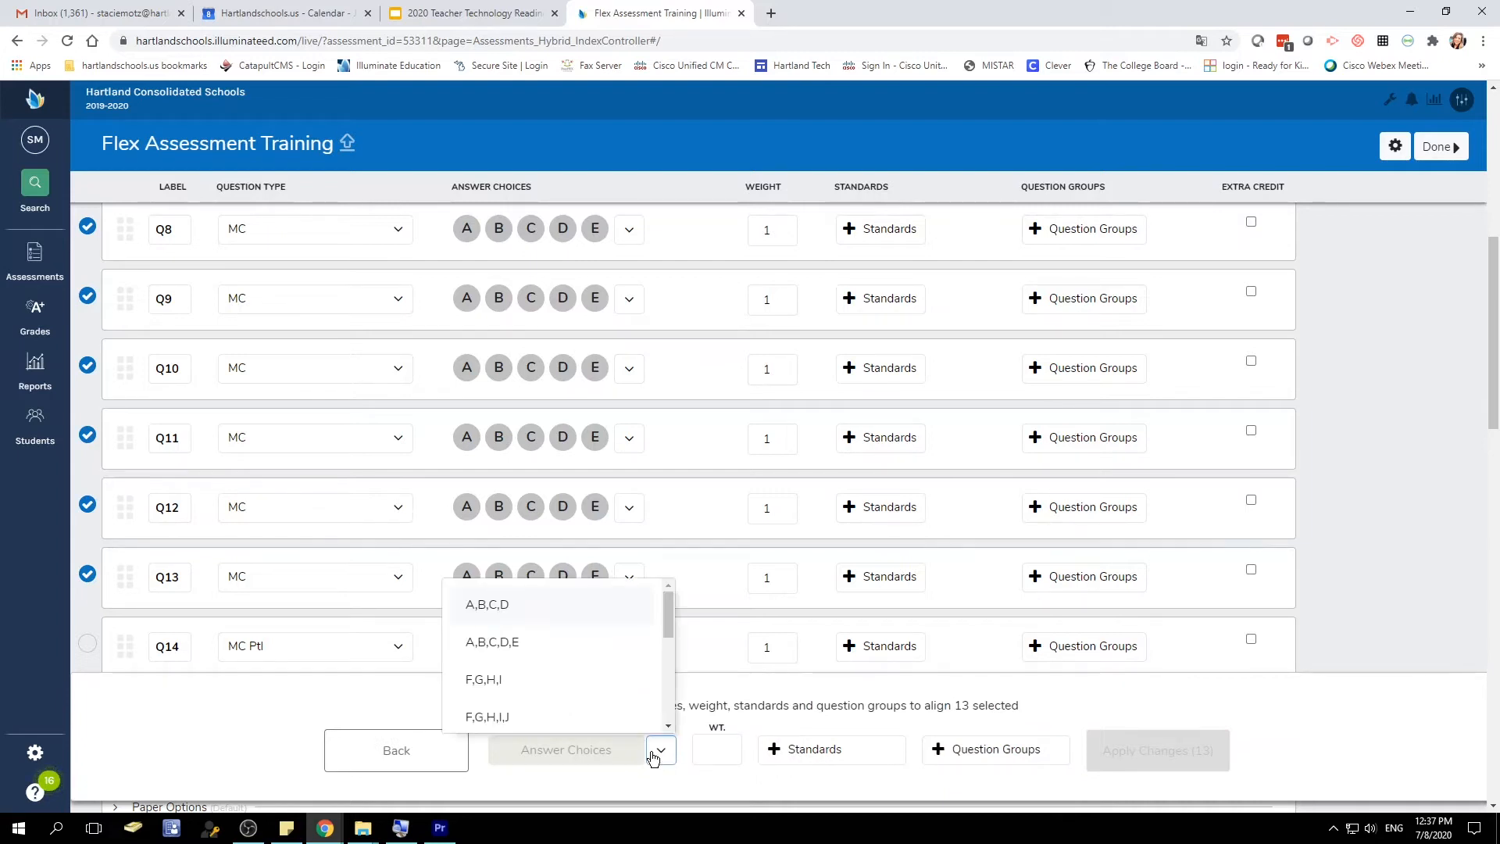
pyautogui.click(509, 607)
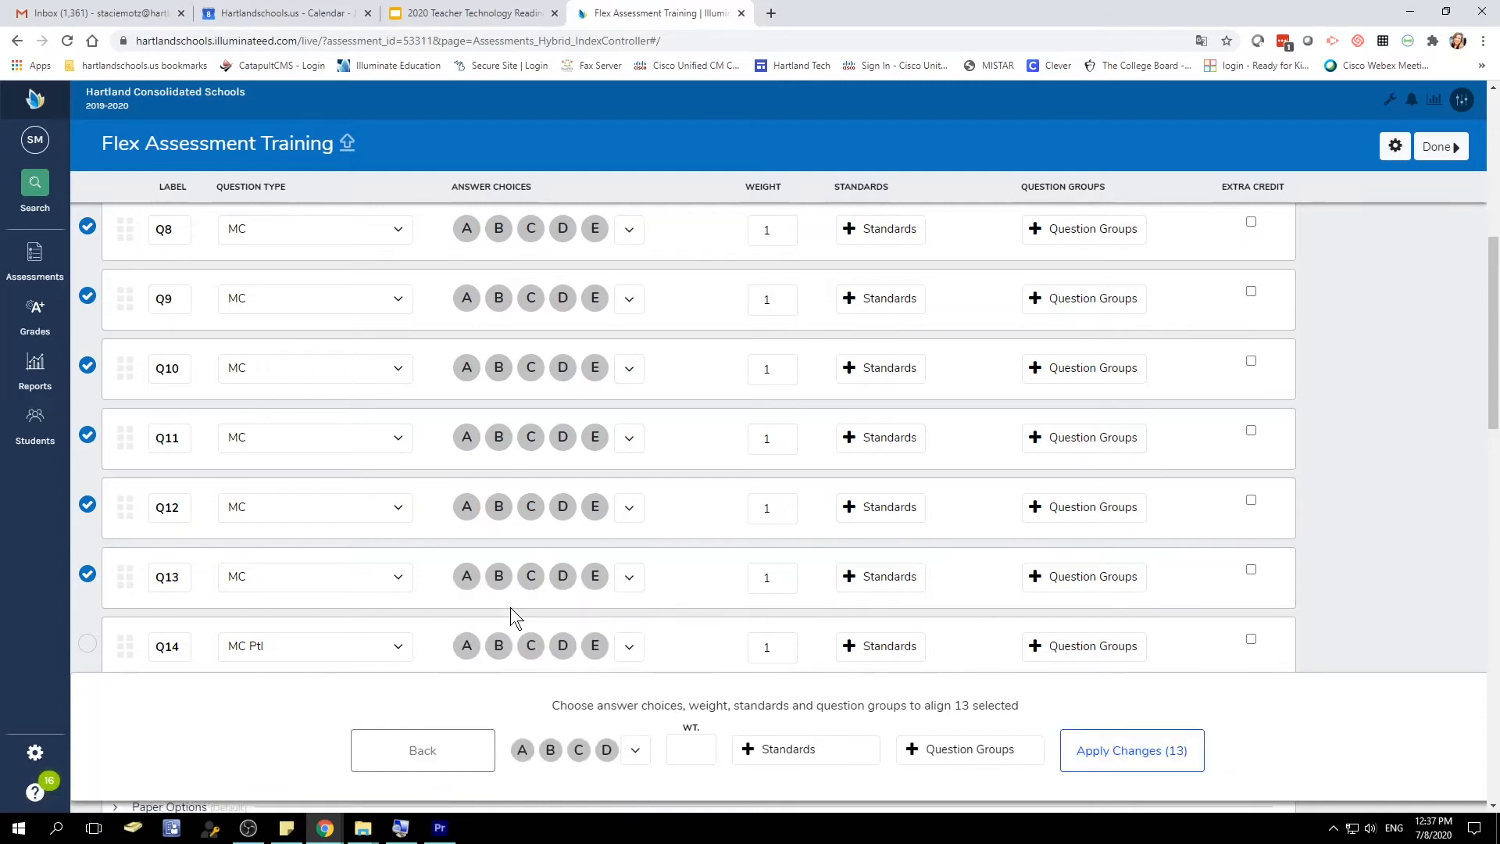
pyautogui.click(1122, 756)
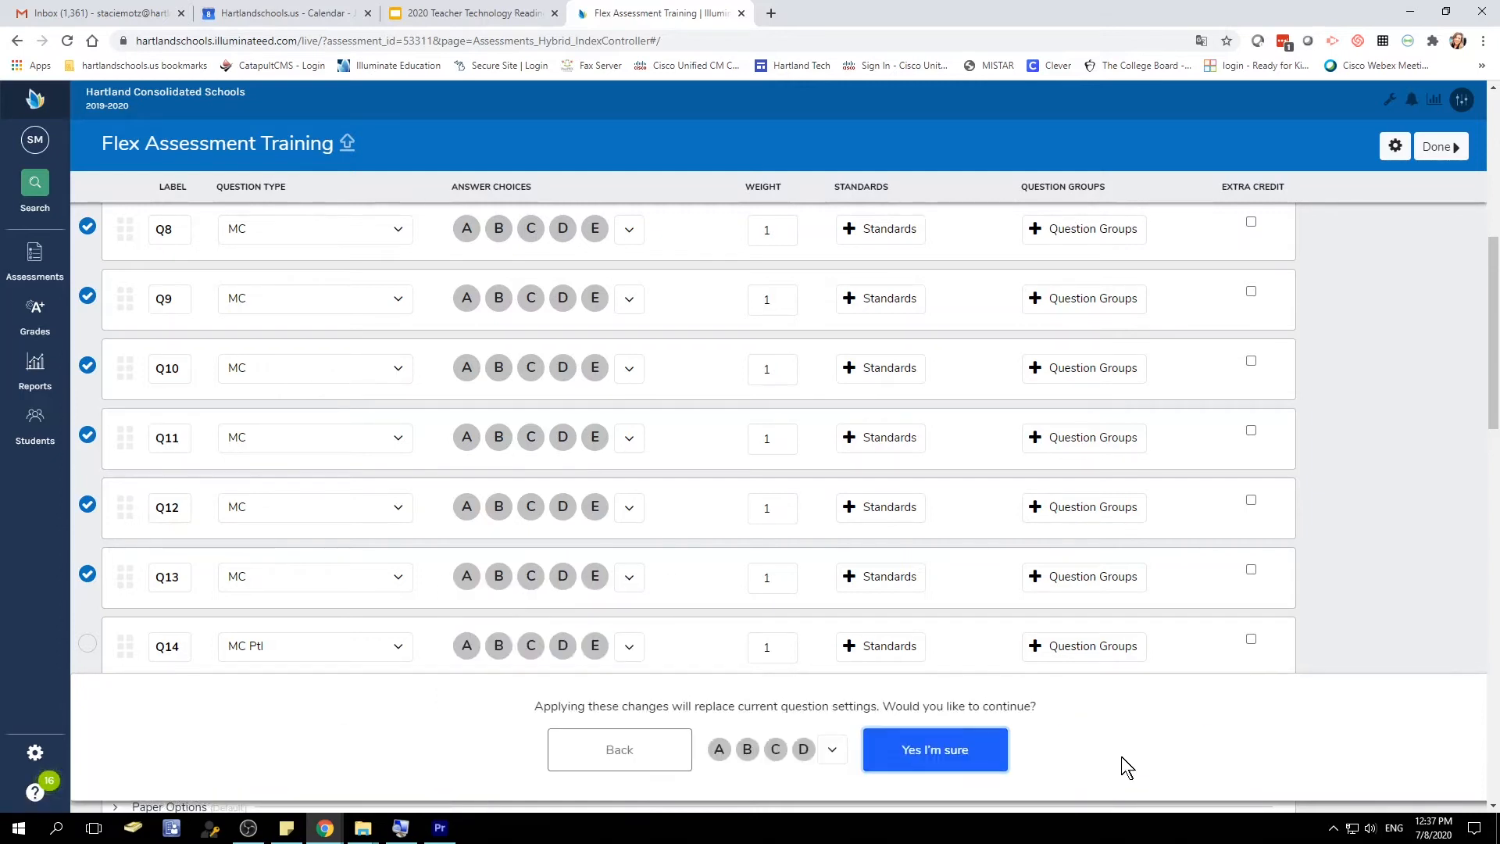
pyautogui.click(944, 756)
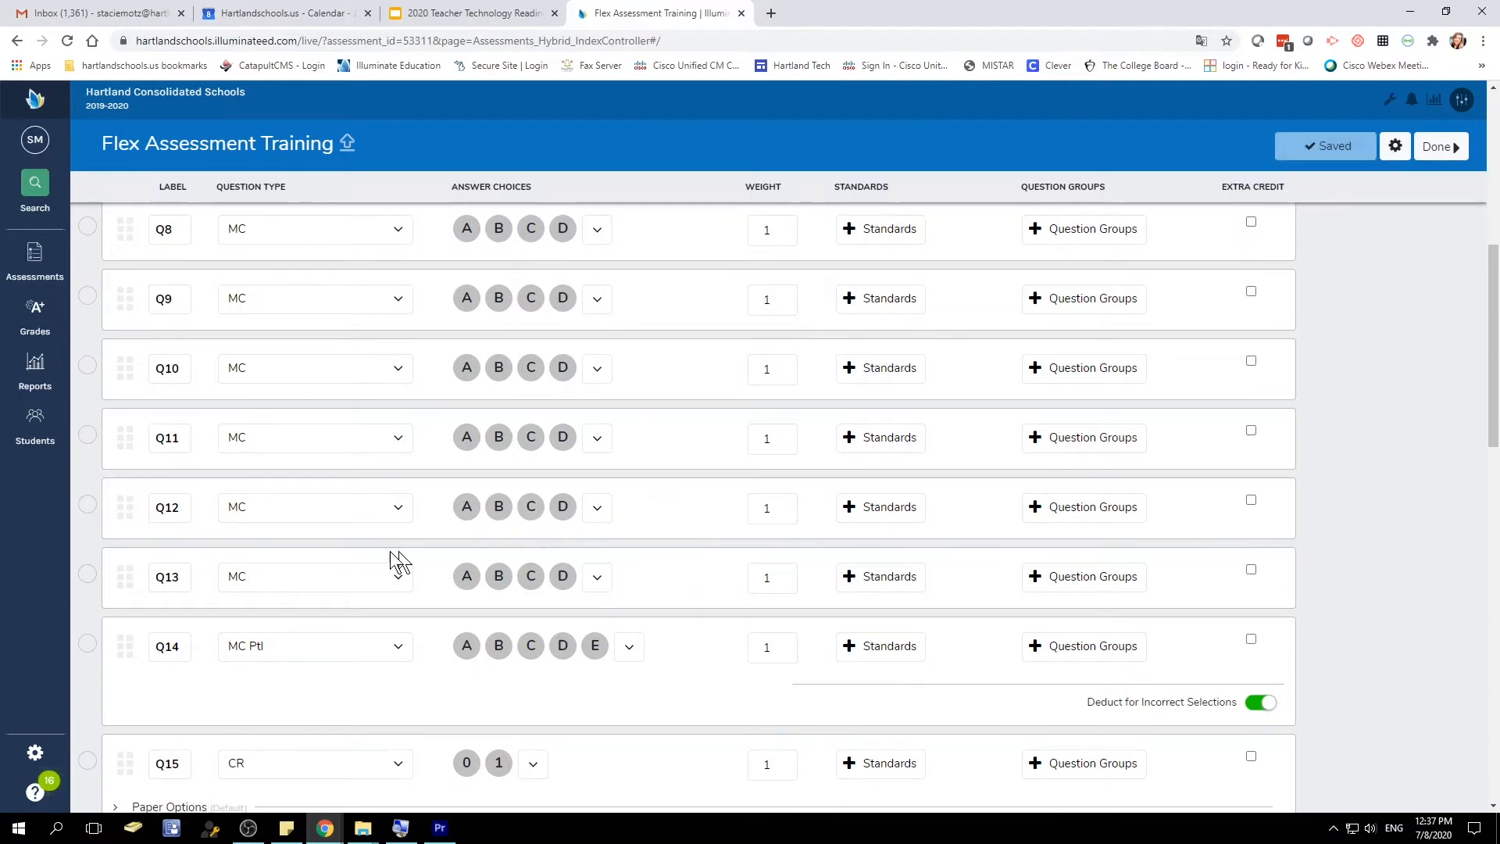
# - Look over the MC questions' answer choices and go through the choice sets offered for Q1, including the option to edit choices
pyautogui.scroll(-1, 632, 590)
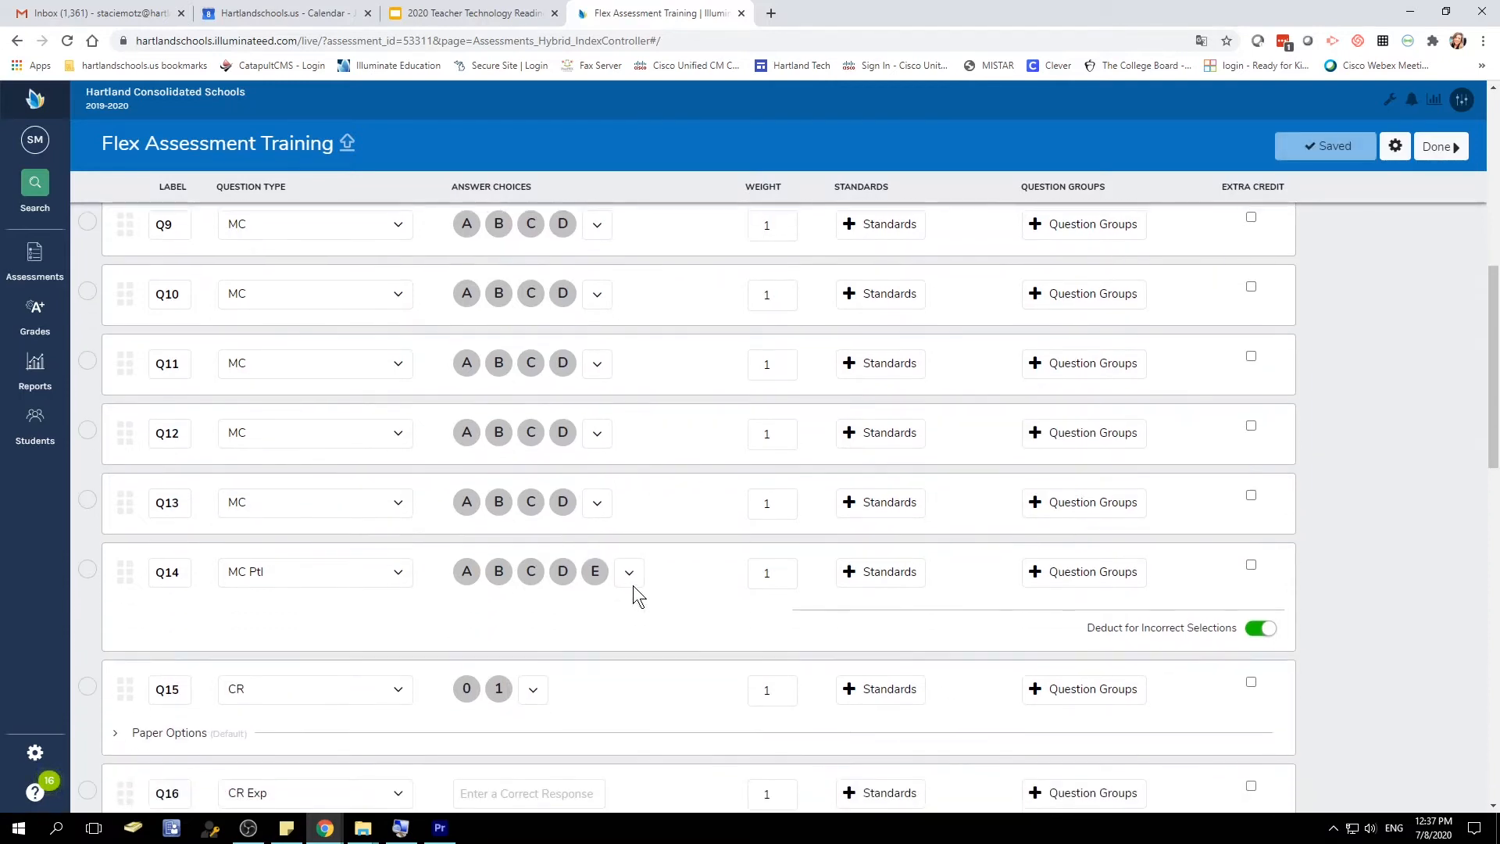
pyautogui.scroll(2, 634, 585)
pyautogui.scroll(6, 634, 583)
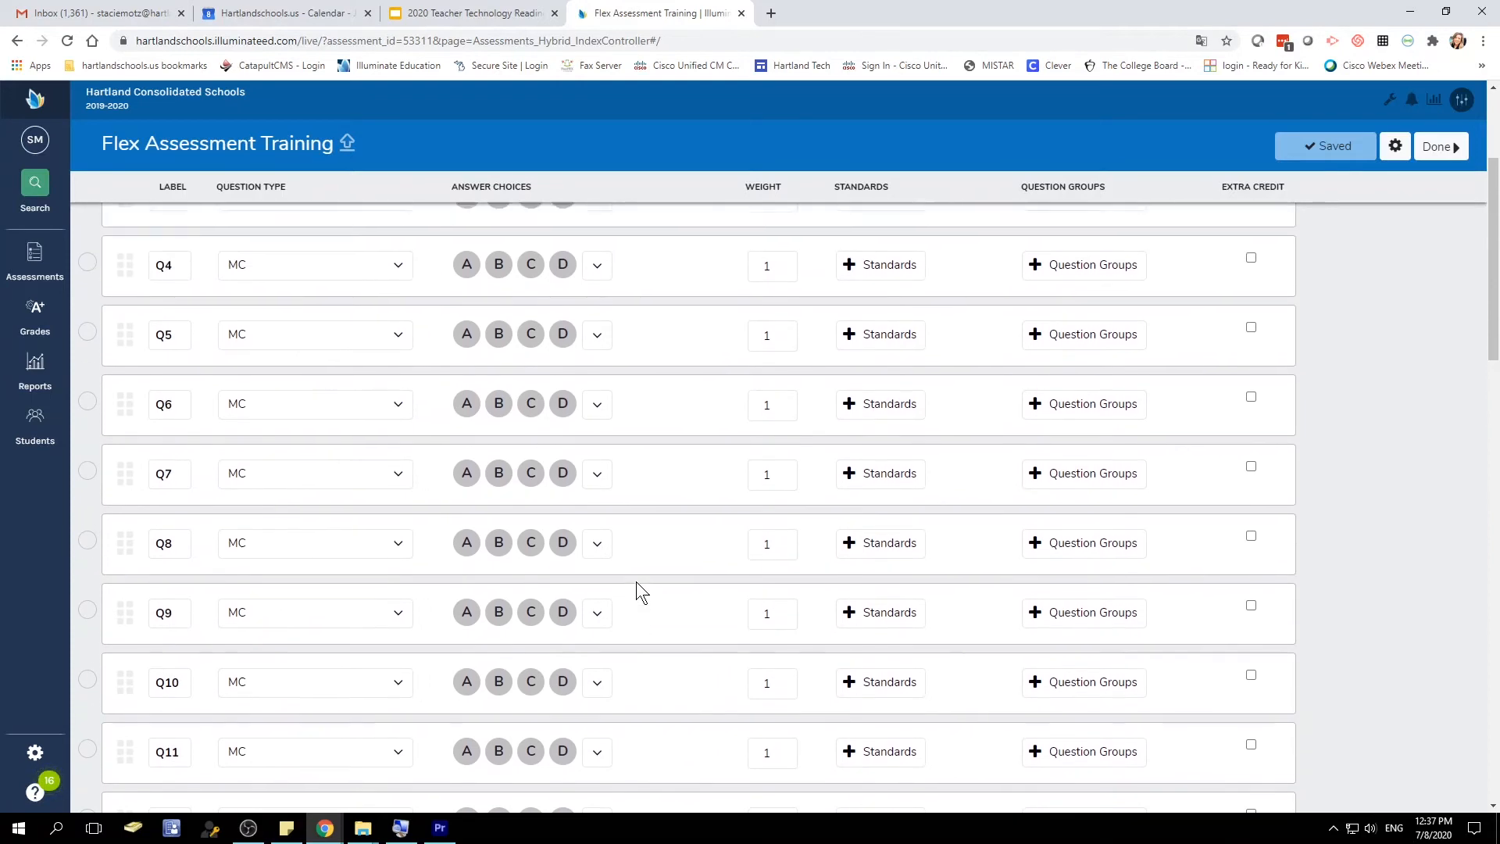
pyautogui.scroll(1, 635, 582)
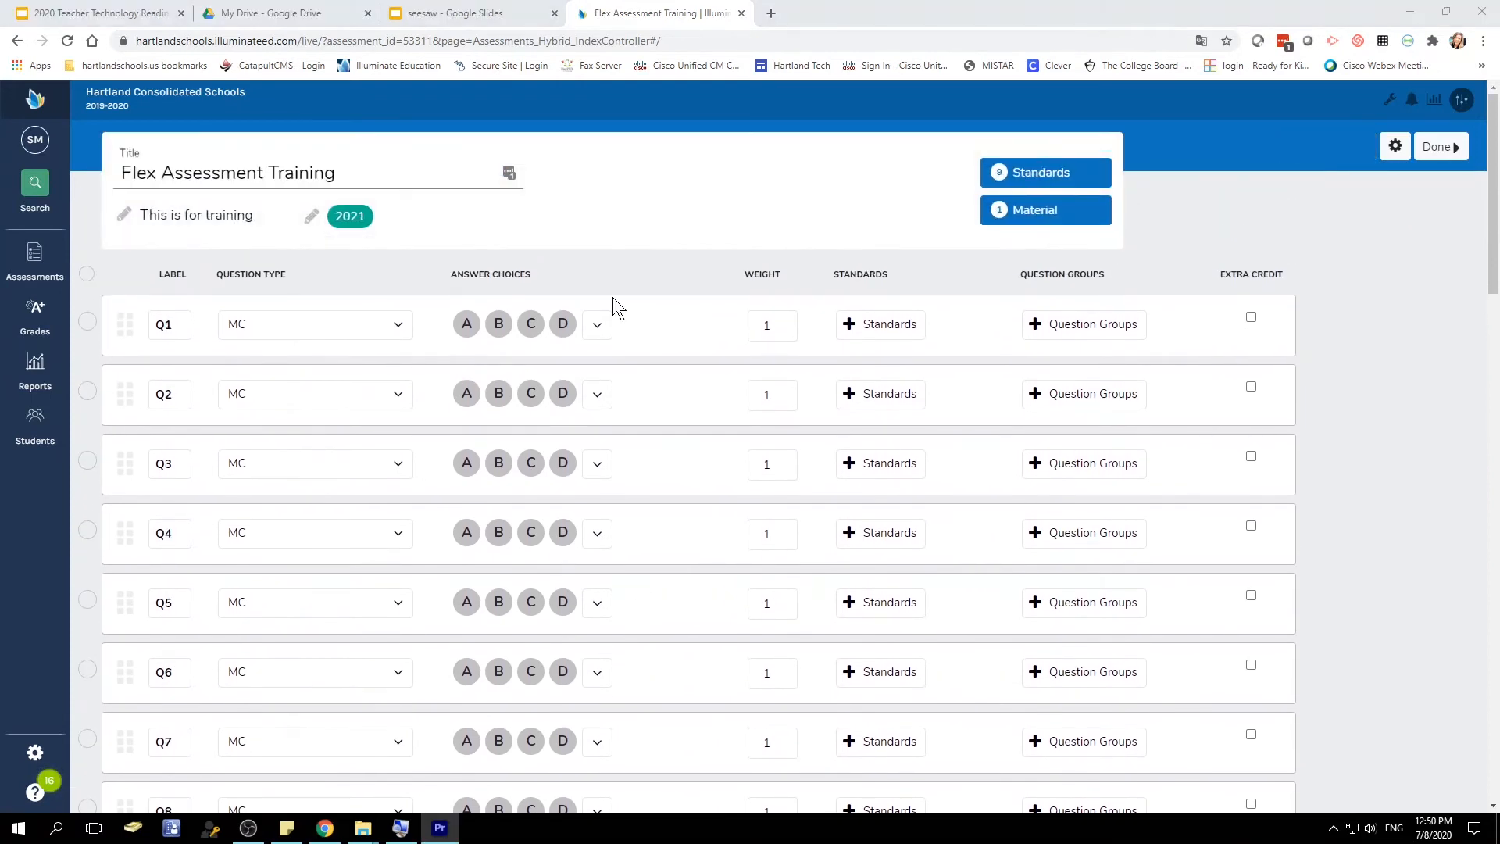
pyautogui.click(598, 326)
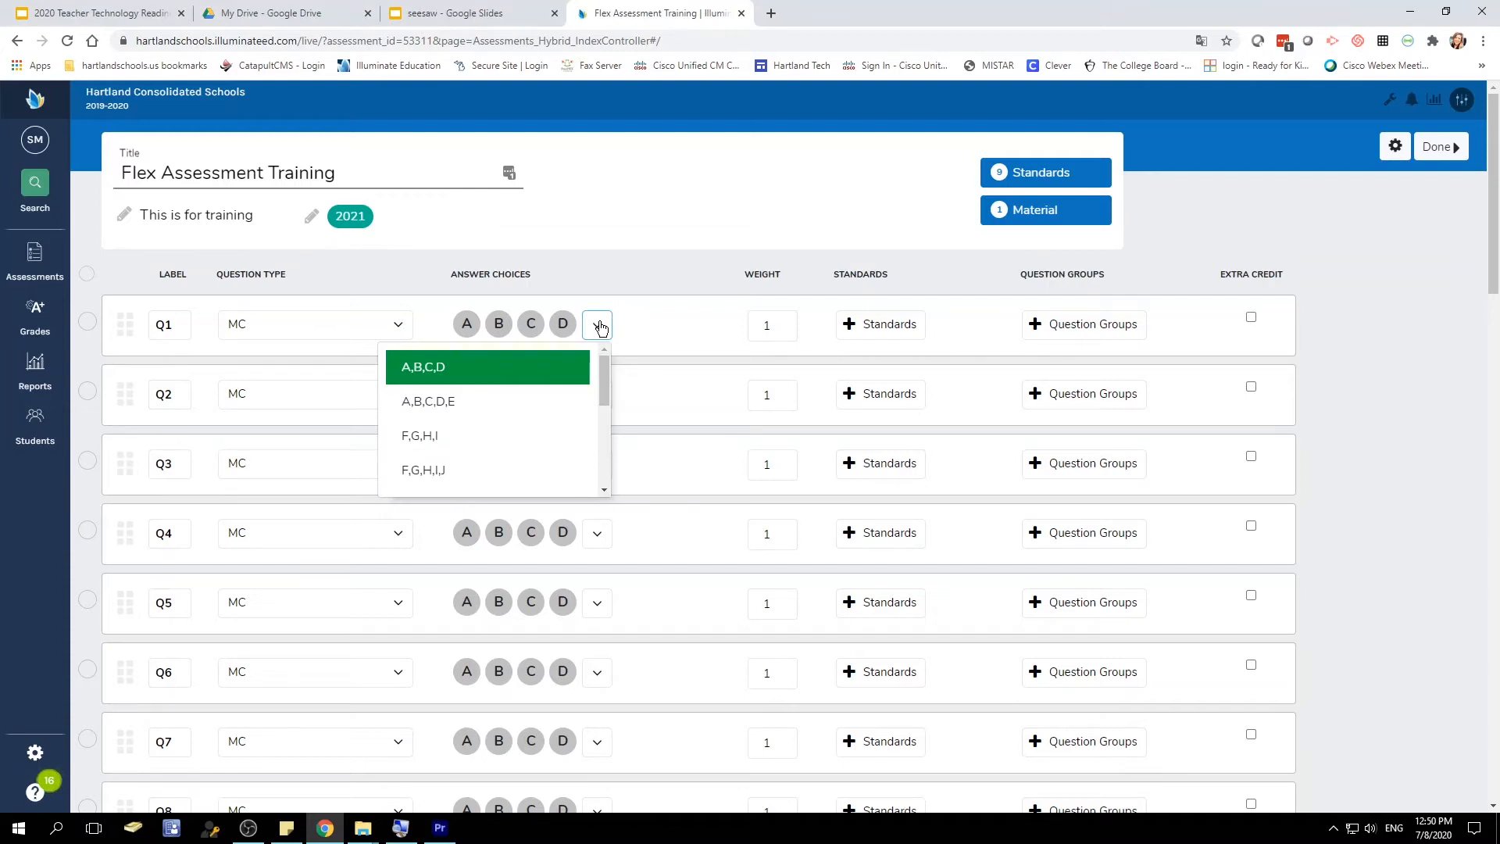
pyautogui.scroll(-4, 474, 405)
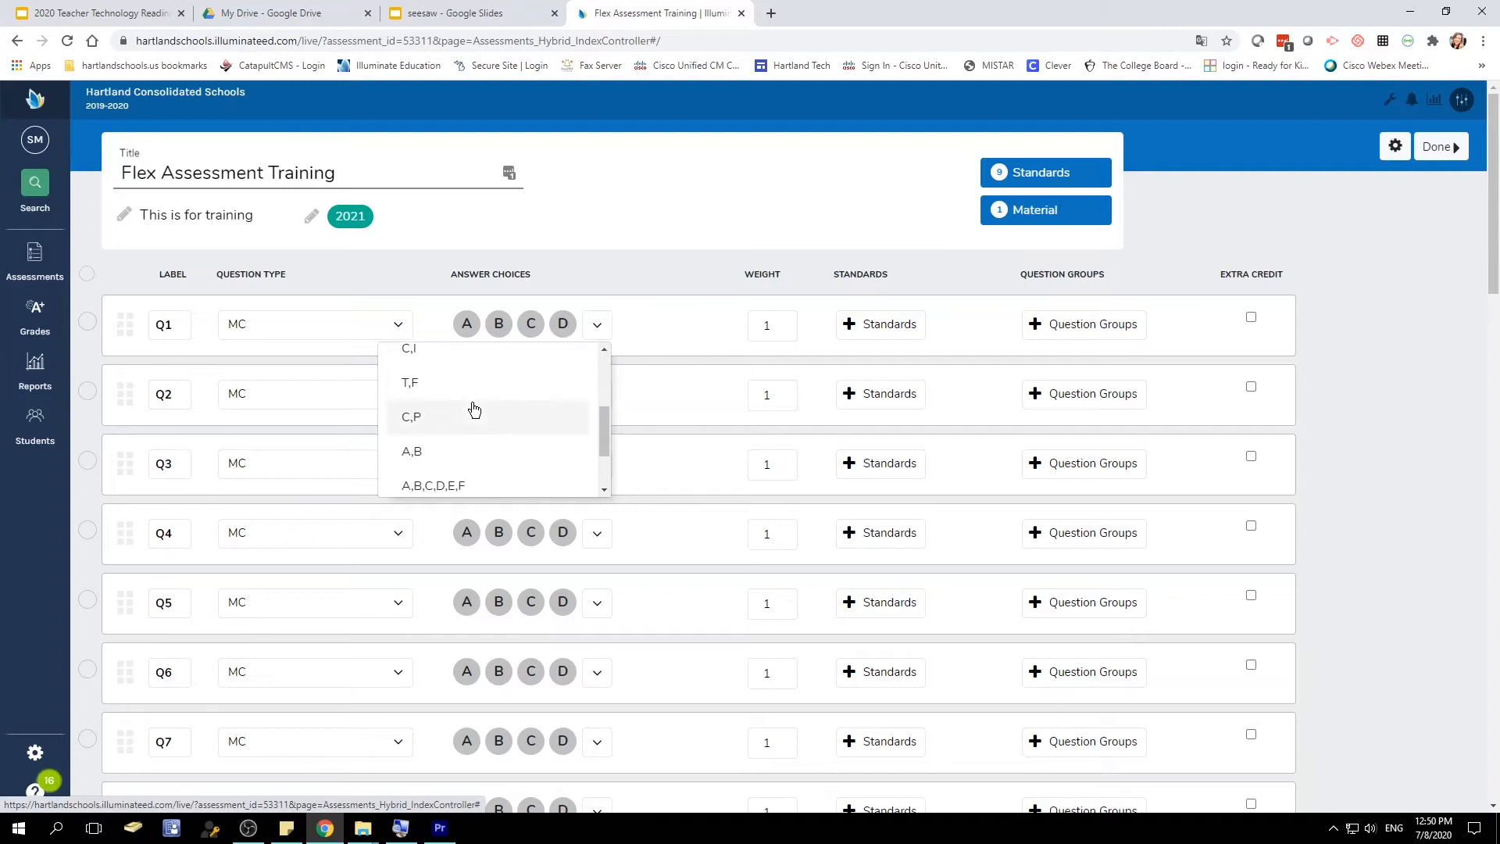
pyautogui.scroll(-2, 473, 408)
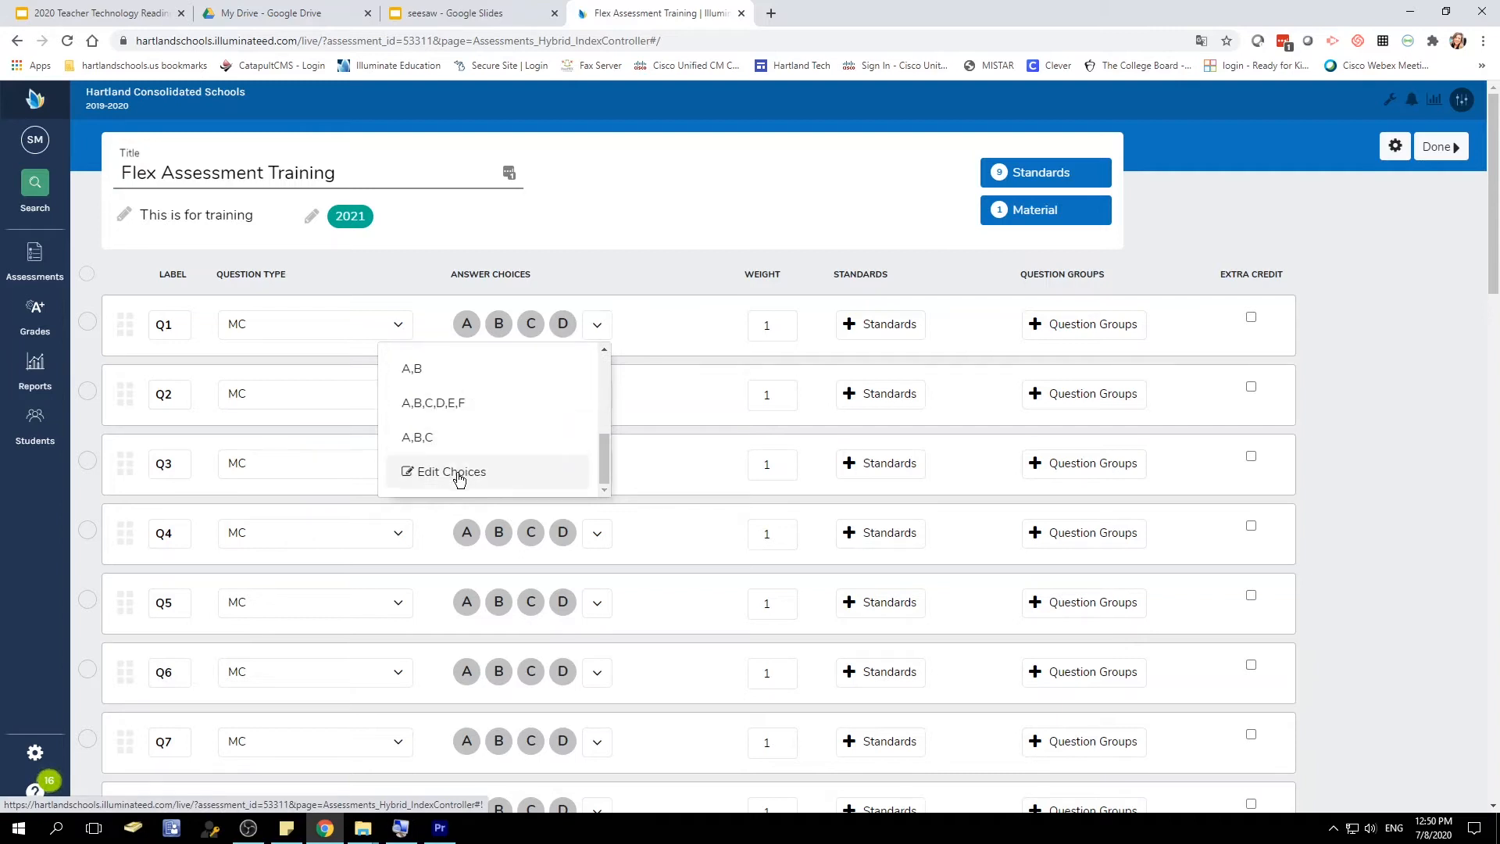
pyautogui.scroll(2, 502, 398)
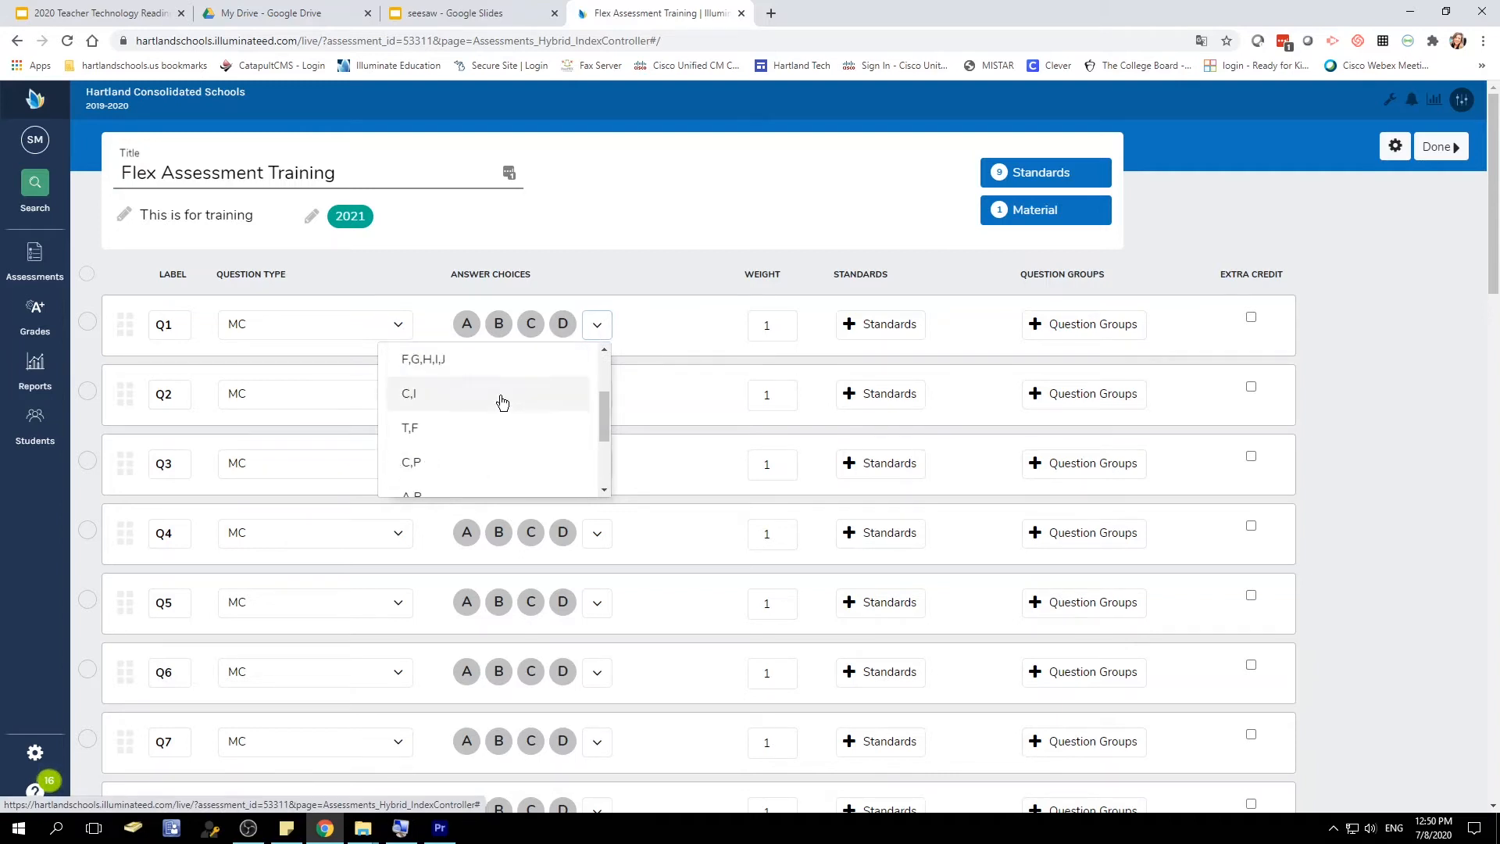
pyautogui.scroll(-2, 502, 397)
pyautogui.scroll(-1, 503, 396)
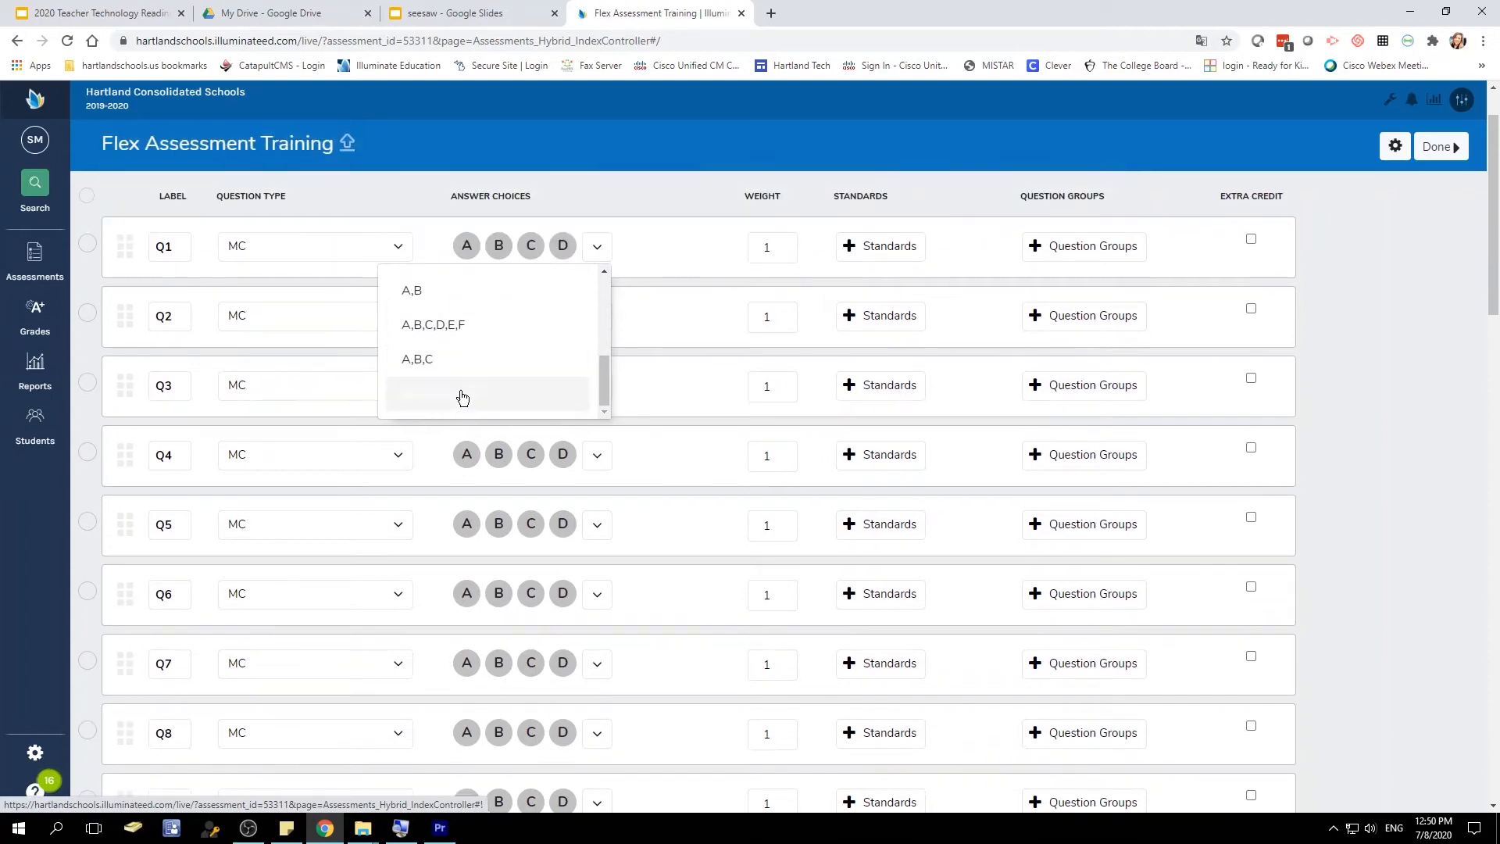
# - Open the editor for answer choice sets and start a user-created choice set with the letters E, F and G
pyautogui.click(724, 395)
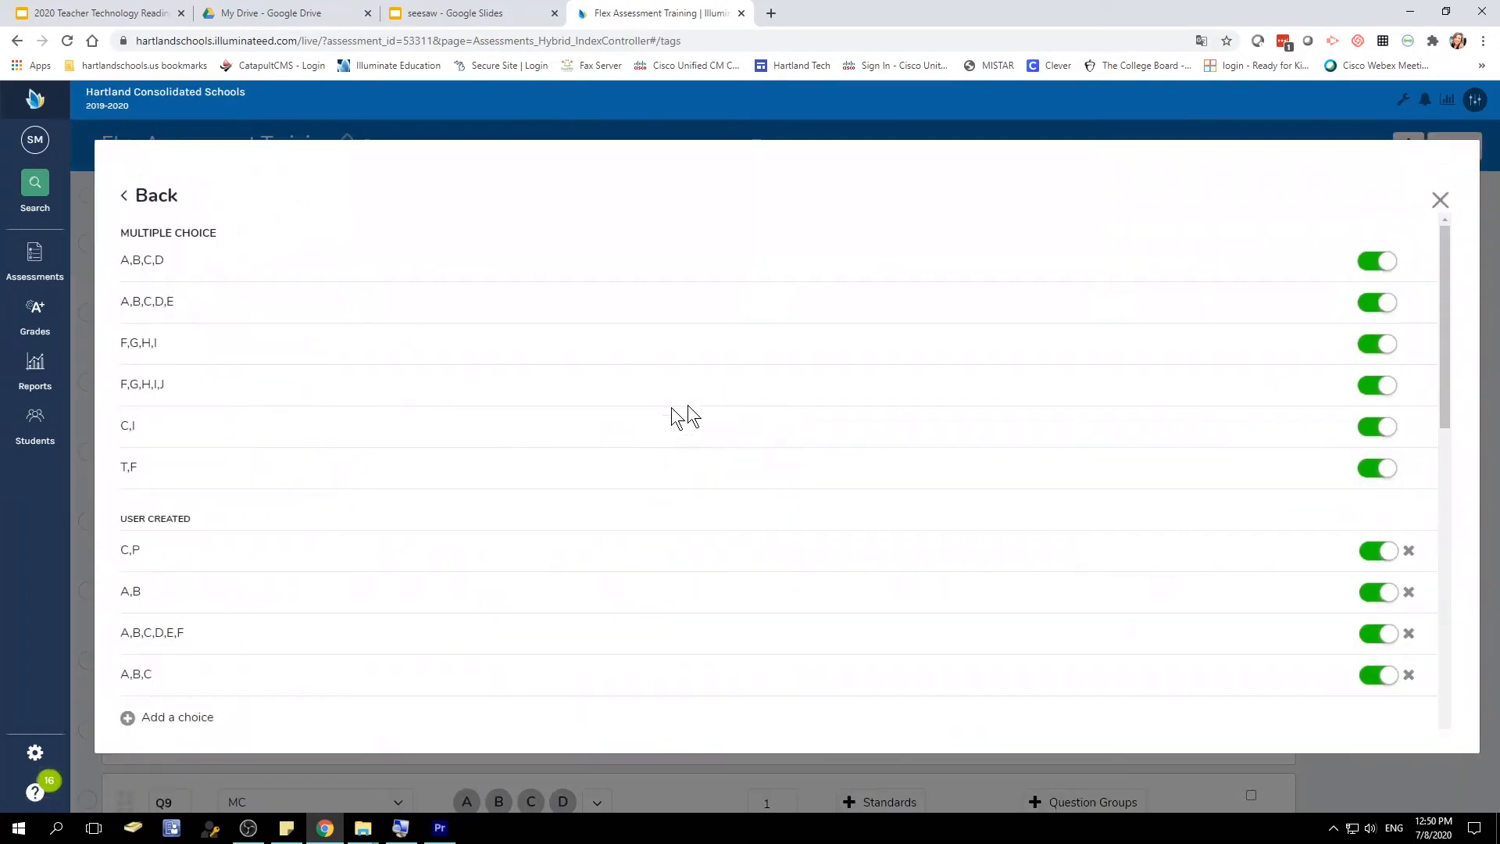
pyautogui.scroll(-2, 154, 639)
pyautogui.click(182, 563)
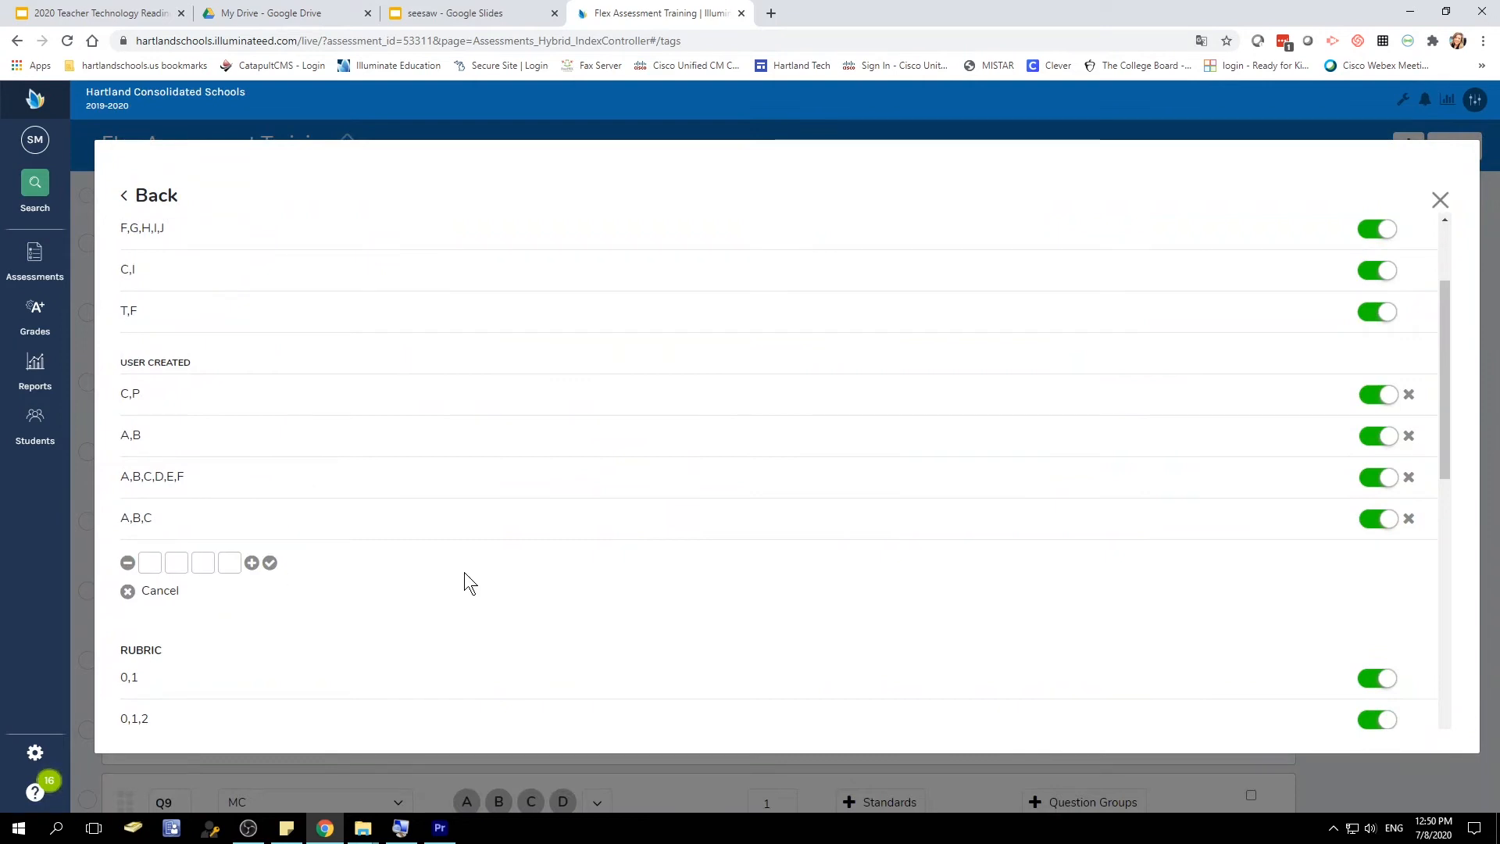
pyautogui.write('E')
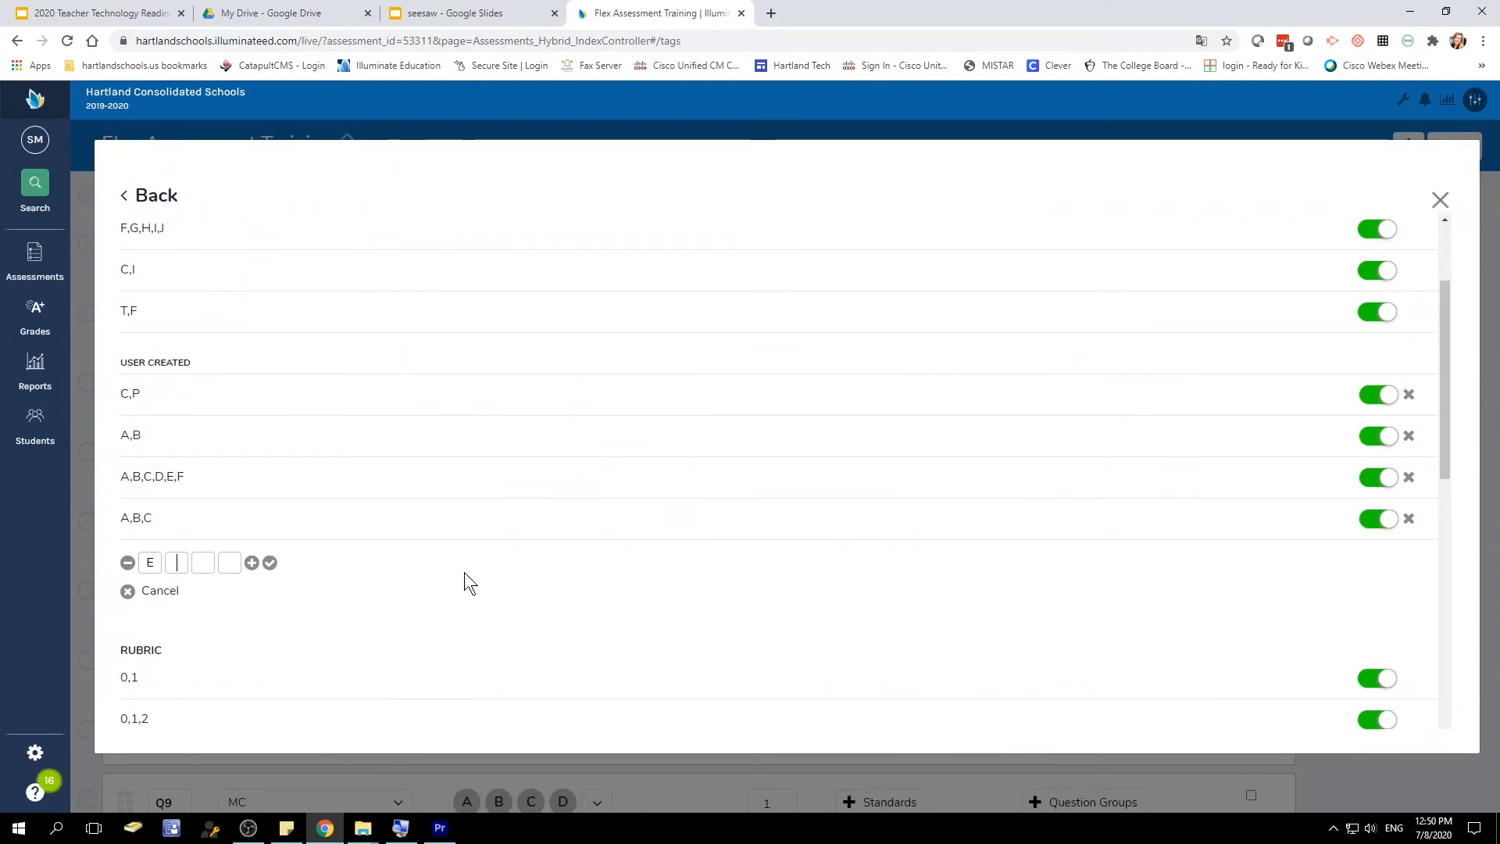
pyautogui.write('F')
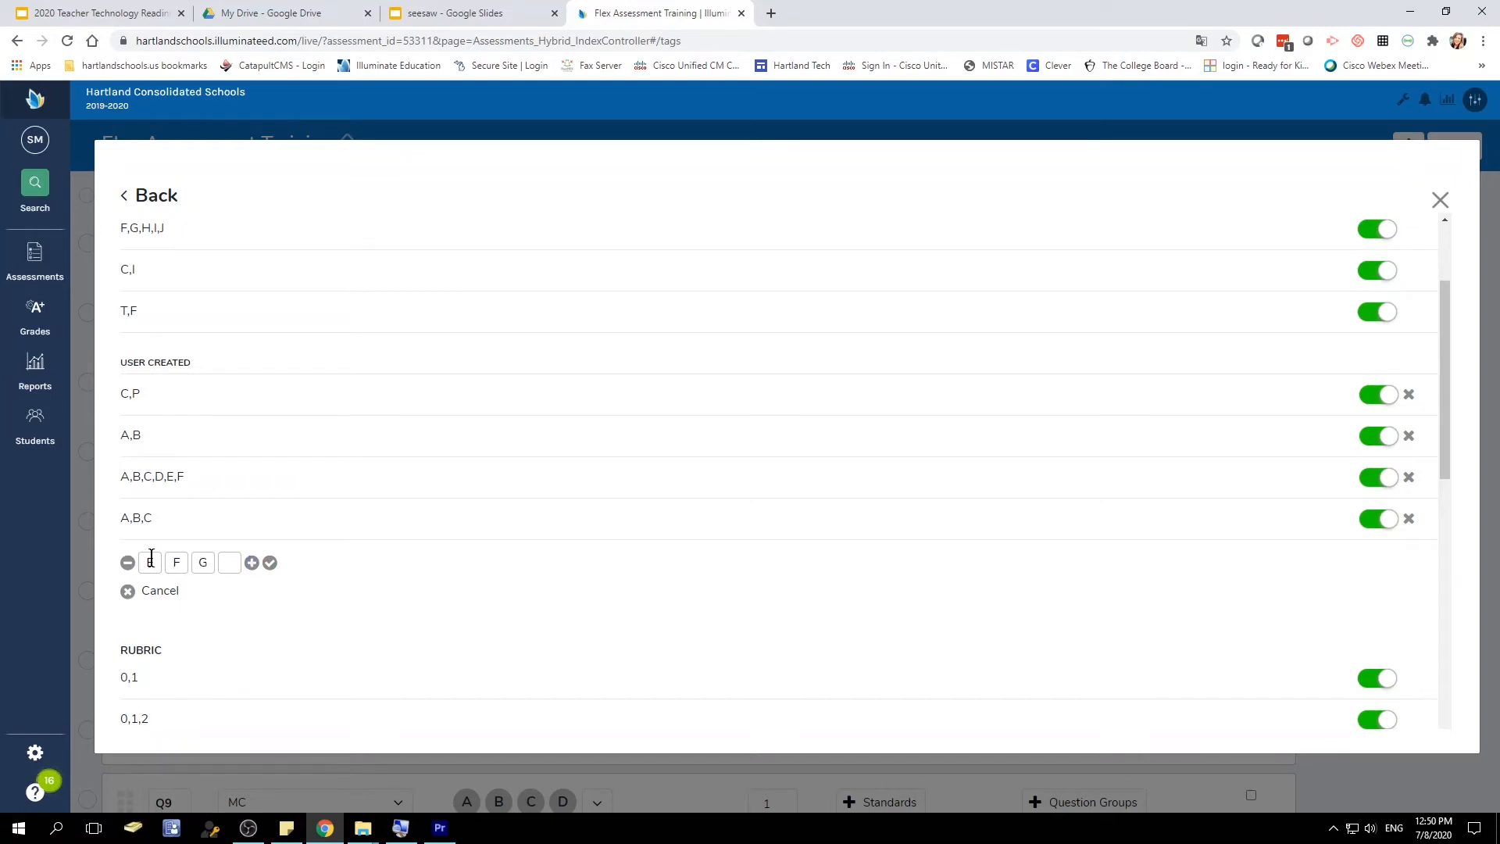
# - Try adding and removing letter boxes in the new choice set, leave three, and close the editor without saving it
pyautogui.click(127, 562)
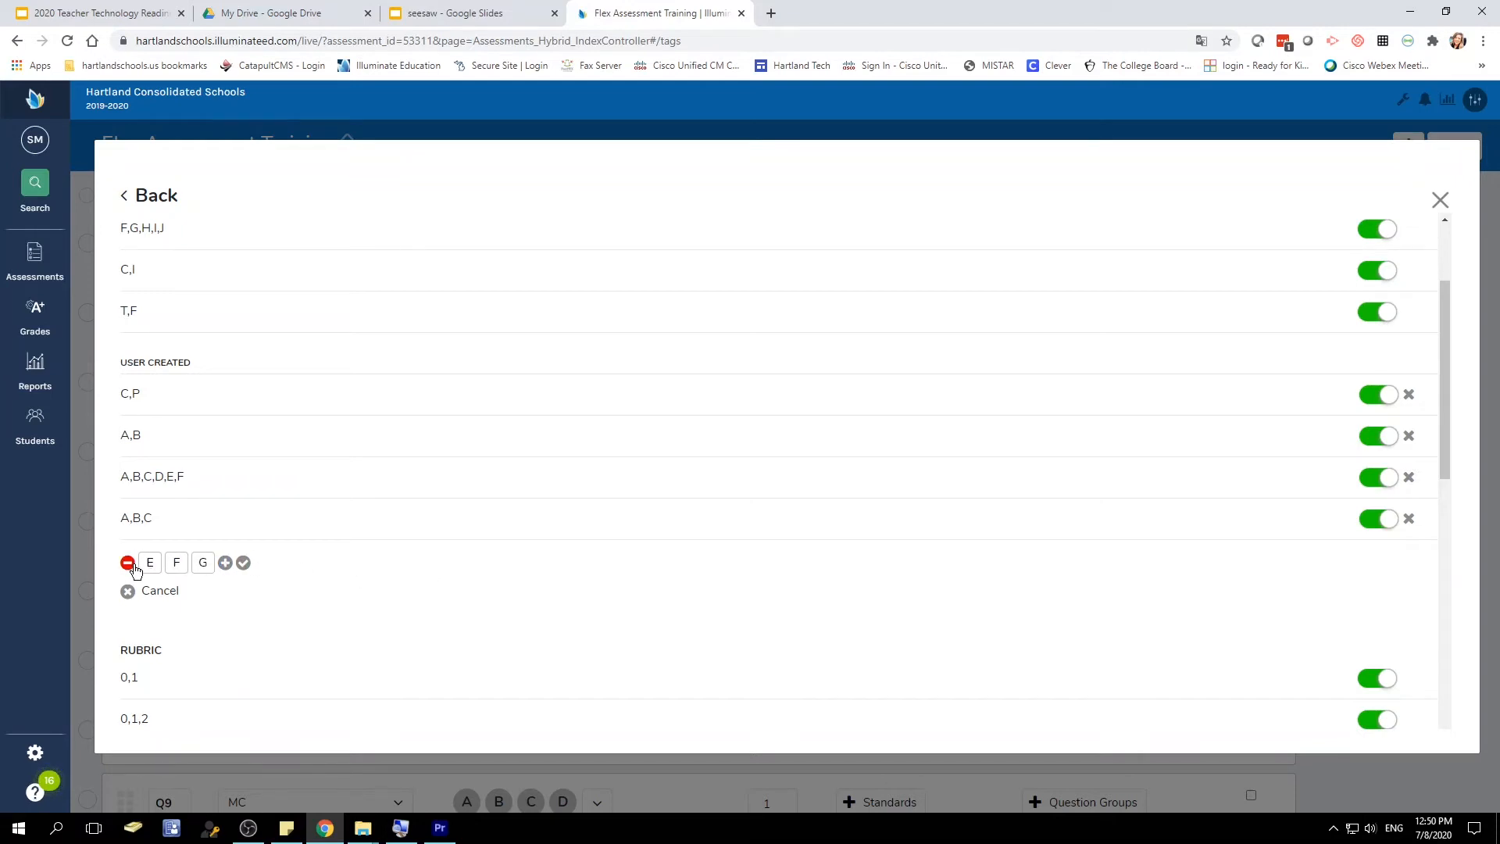
pyautogui.click(224, 564)
pyautogui.click(253, 563)
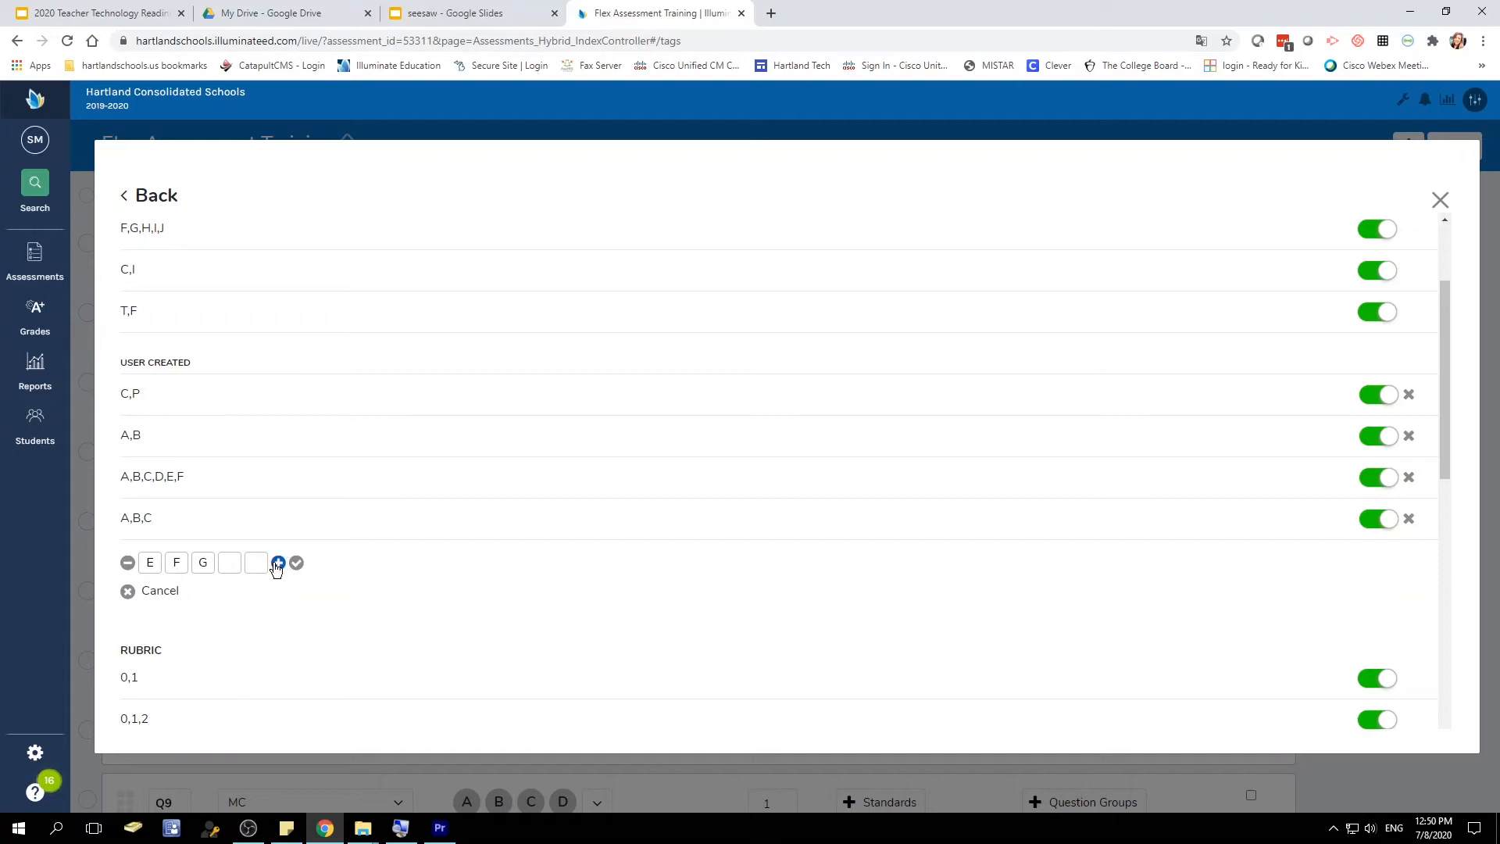
pyautogui.click(277, 563)
pyautogui.click(130, 566)
pyautogui.click(128, 563)
pyautogui.click(128, 563)
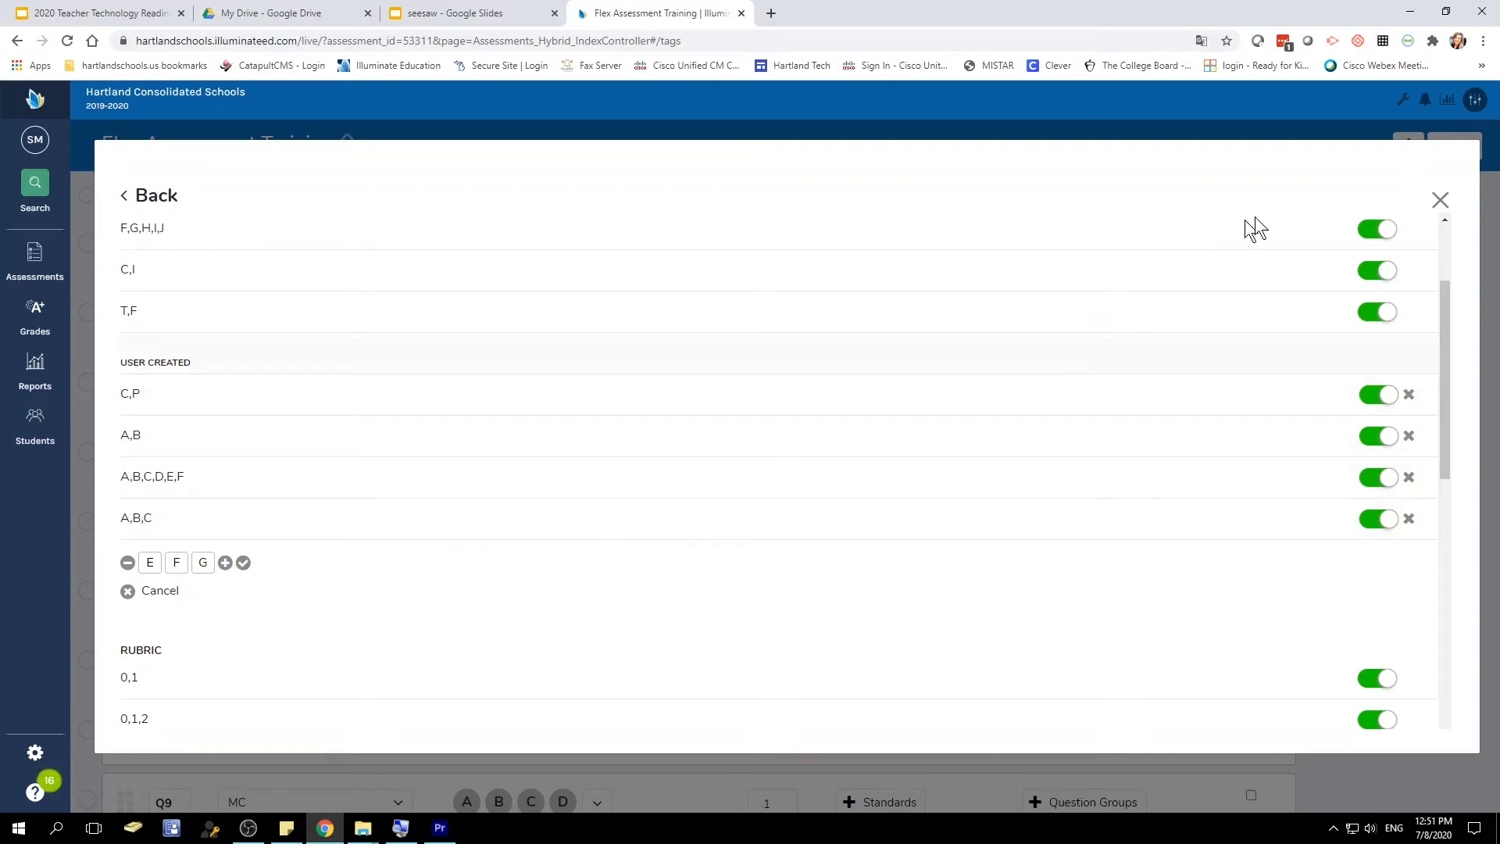
pyautogui.click(1438, 206)
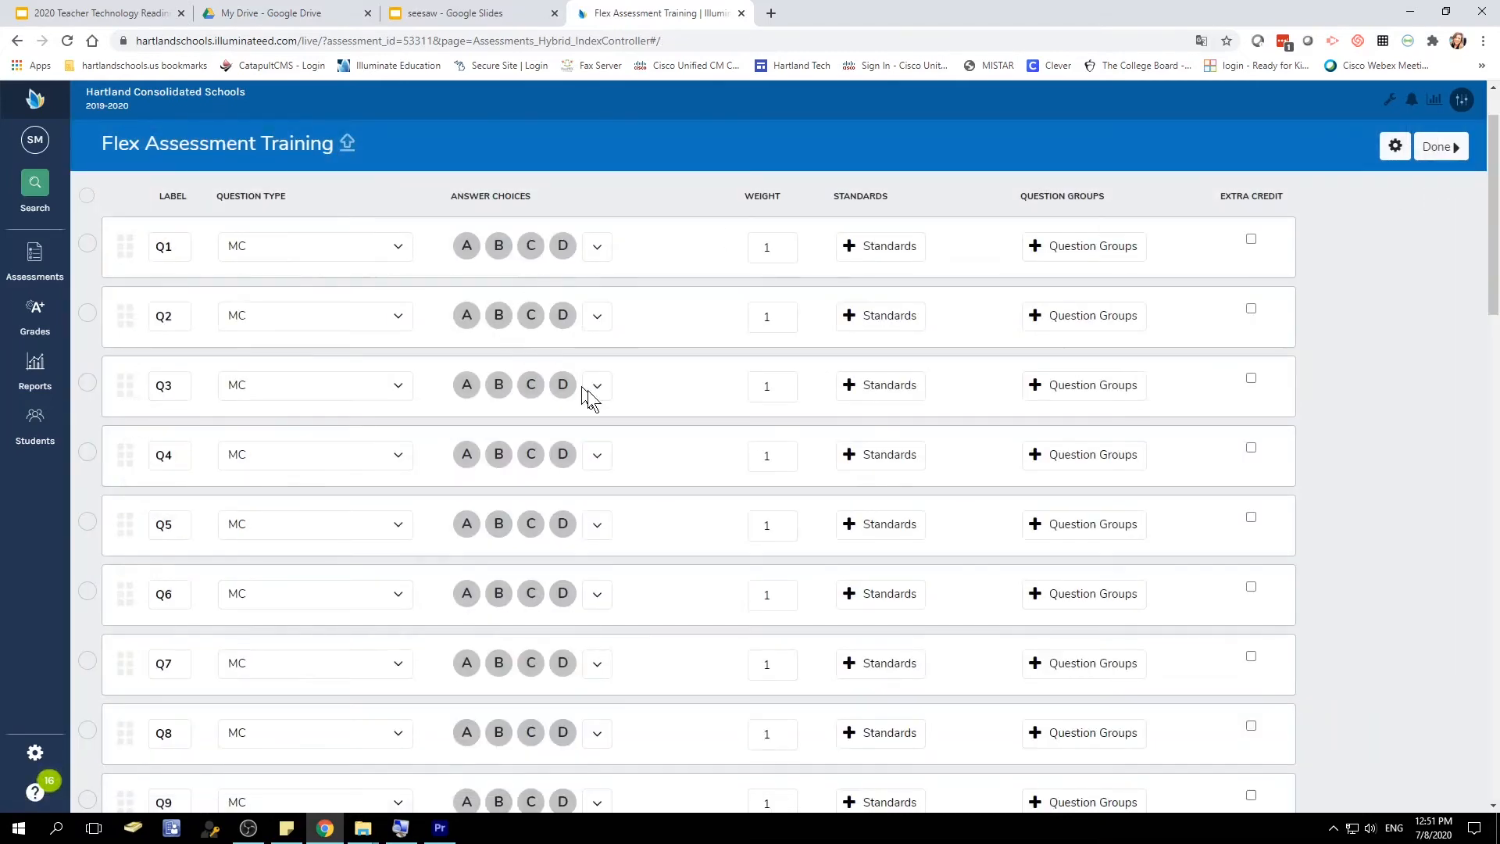
# - Mark A, B, C and D as the correct answers of the MC Ptl question Q14
pyautogui.scroll(-8, 607, 402)
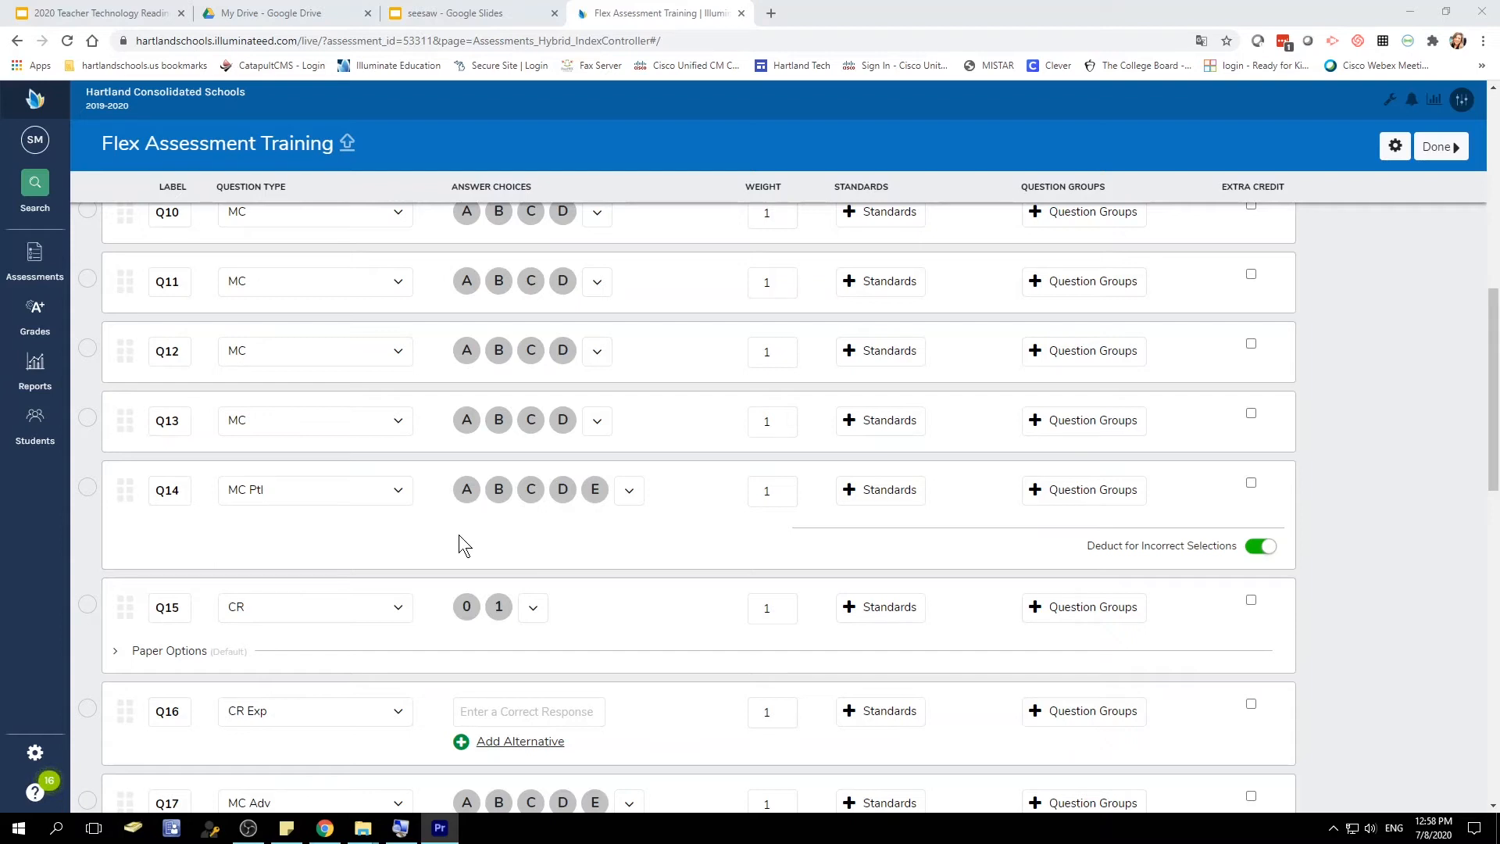
pyautogui.click(471, 492)
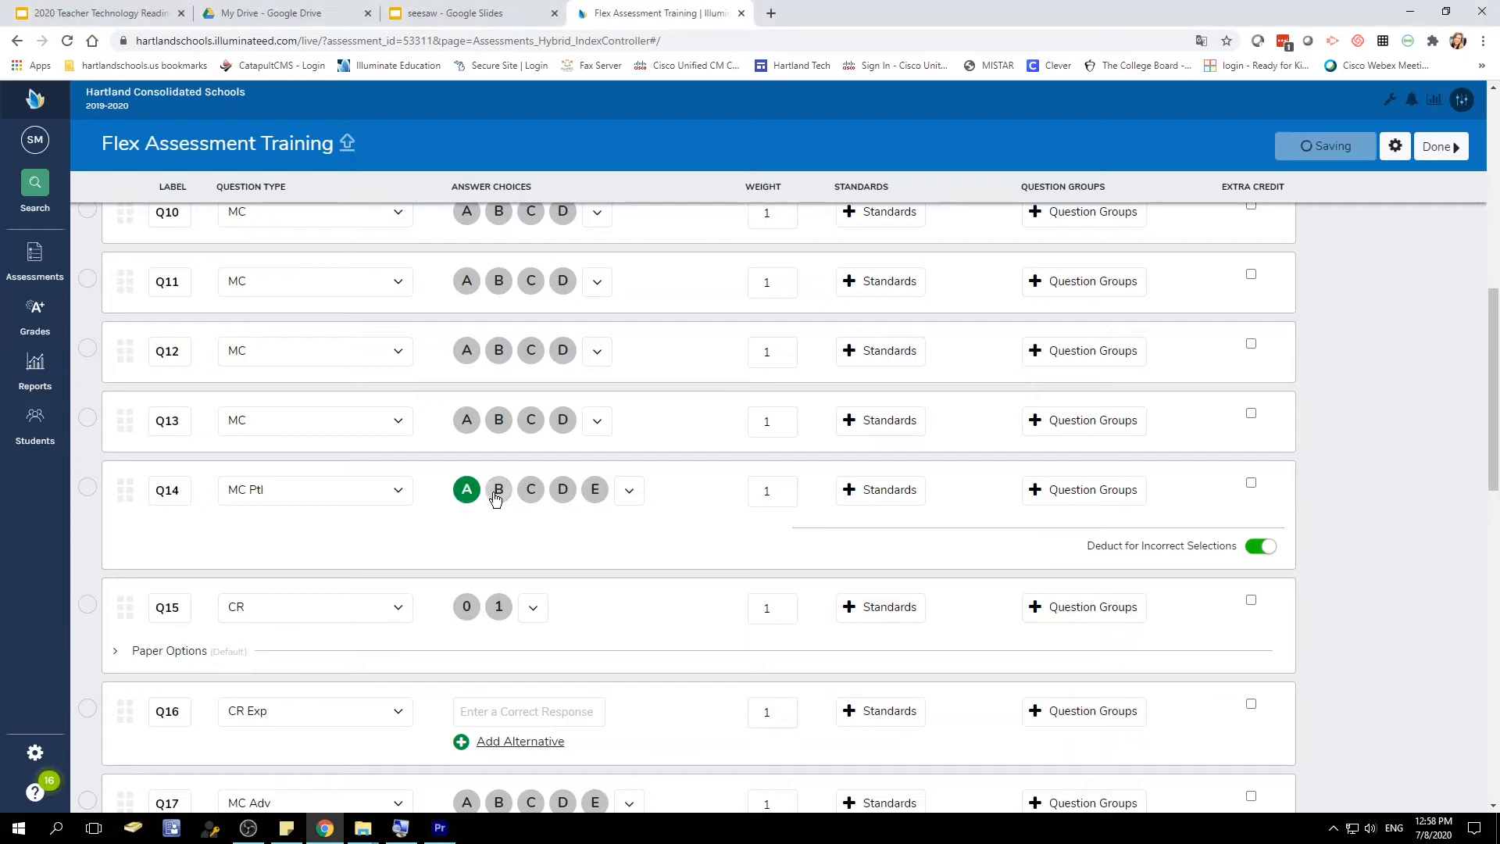
pyautogui.click(498, 492)
pyautogui.click(530, 495)
pyautogui.click(564, 493)
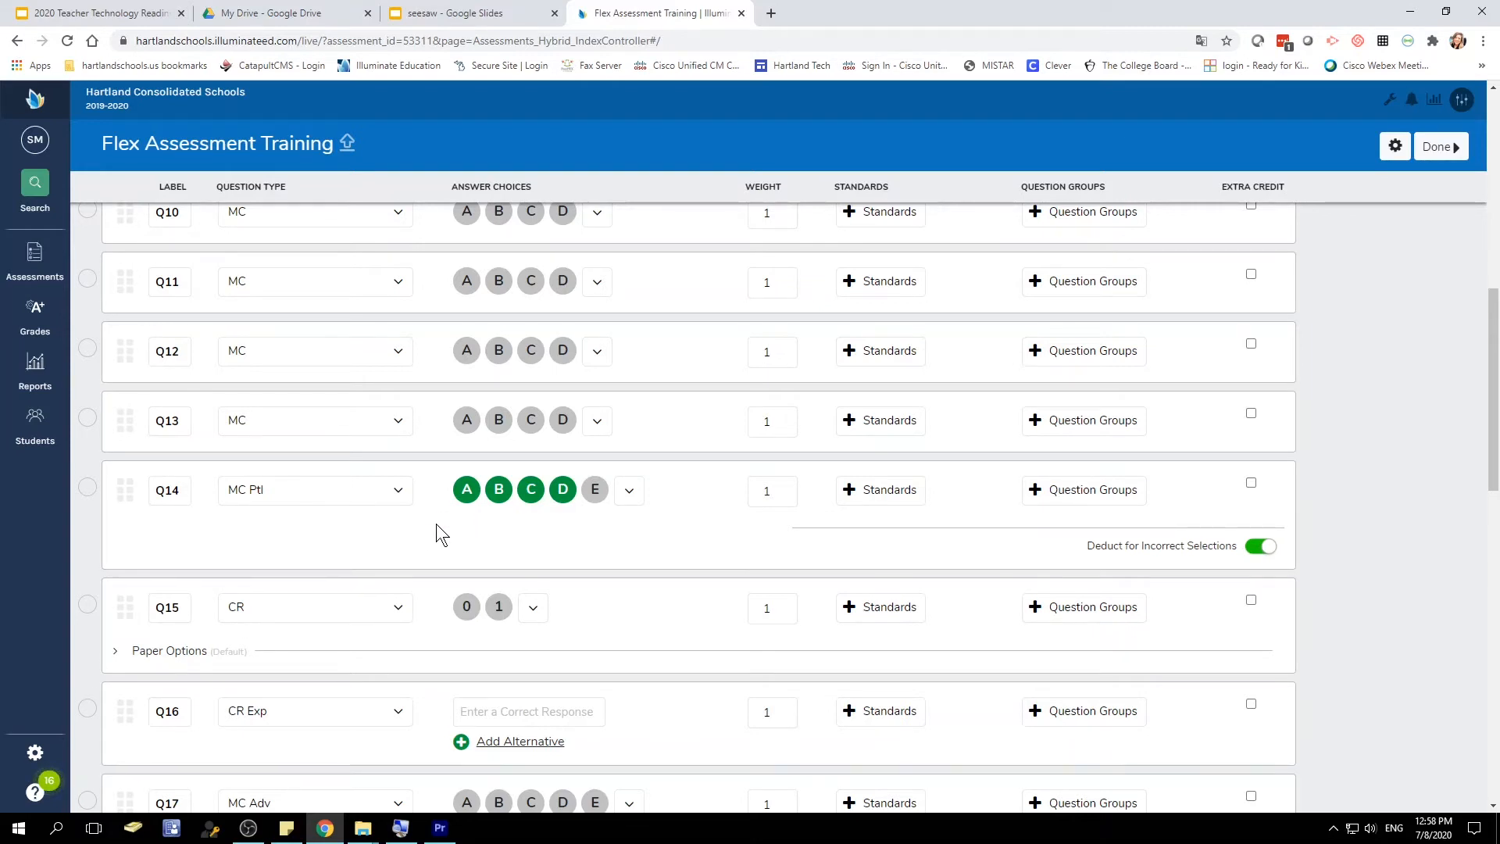
# - Reorder the questions so the MC Adv question sits directly after the MC Ptl question, as Q15
pyautogui.scroll(-2, 435, 525)
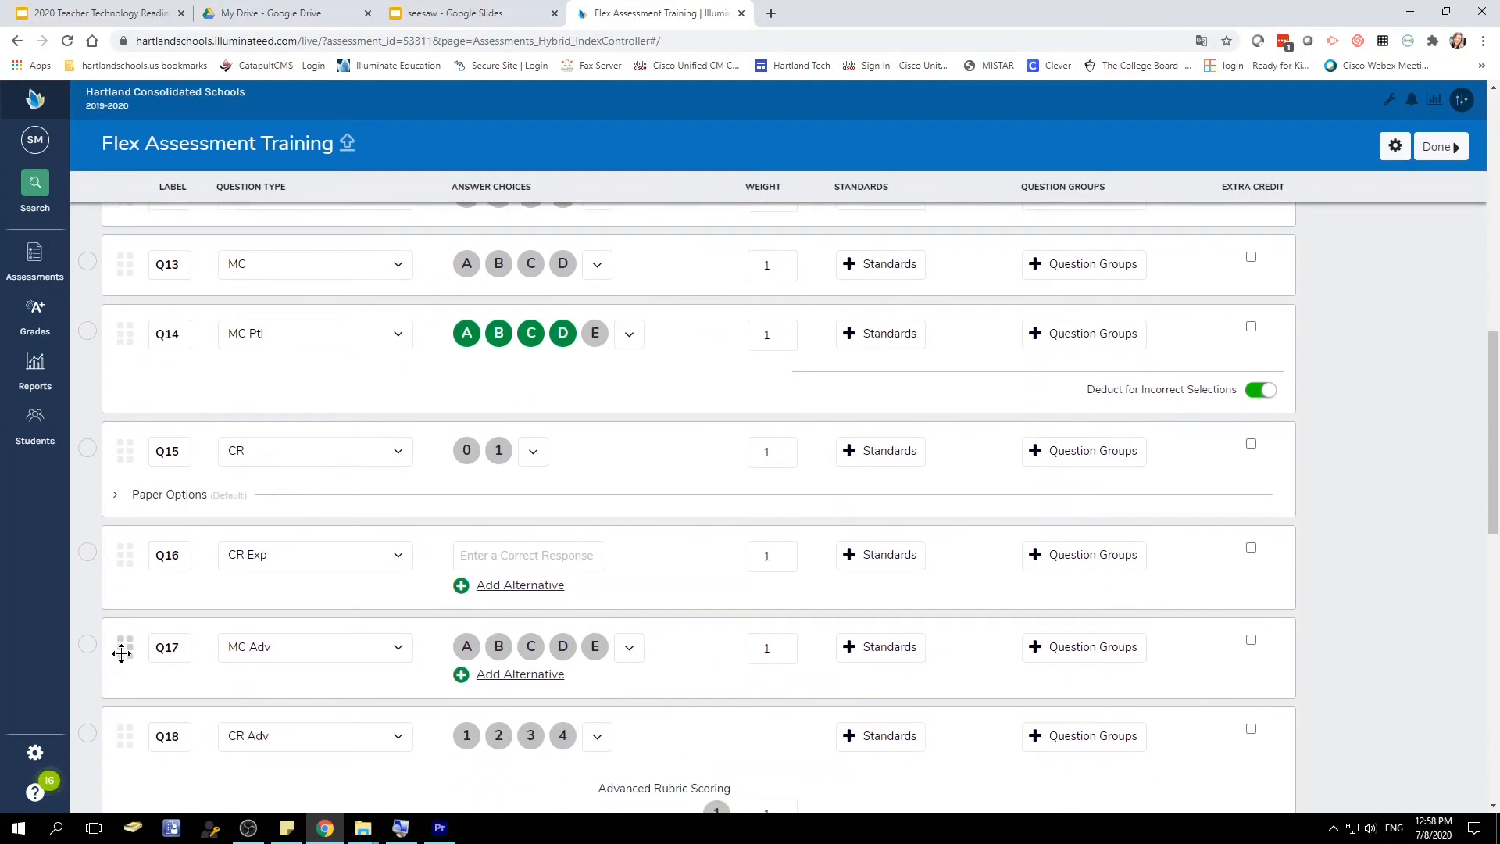
pyautogui.moveTo(122, 647); pyautogui.dragTo(150, 388)
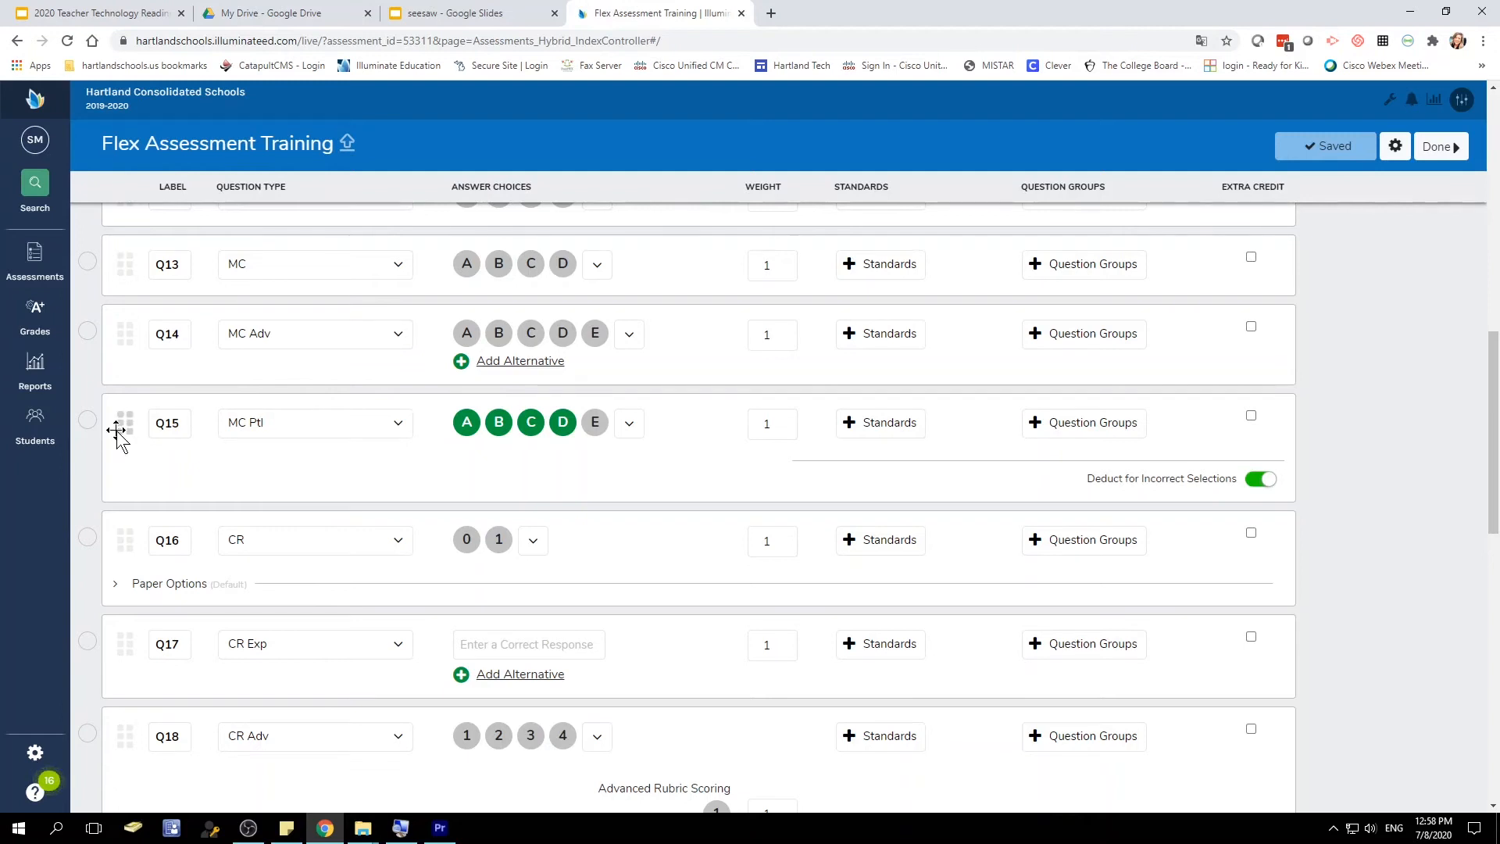
pyautogui.moveTo(117, 429); pyautogui.dragTo(123, 335)
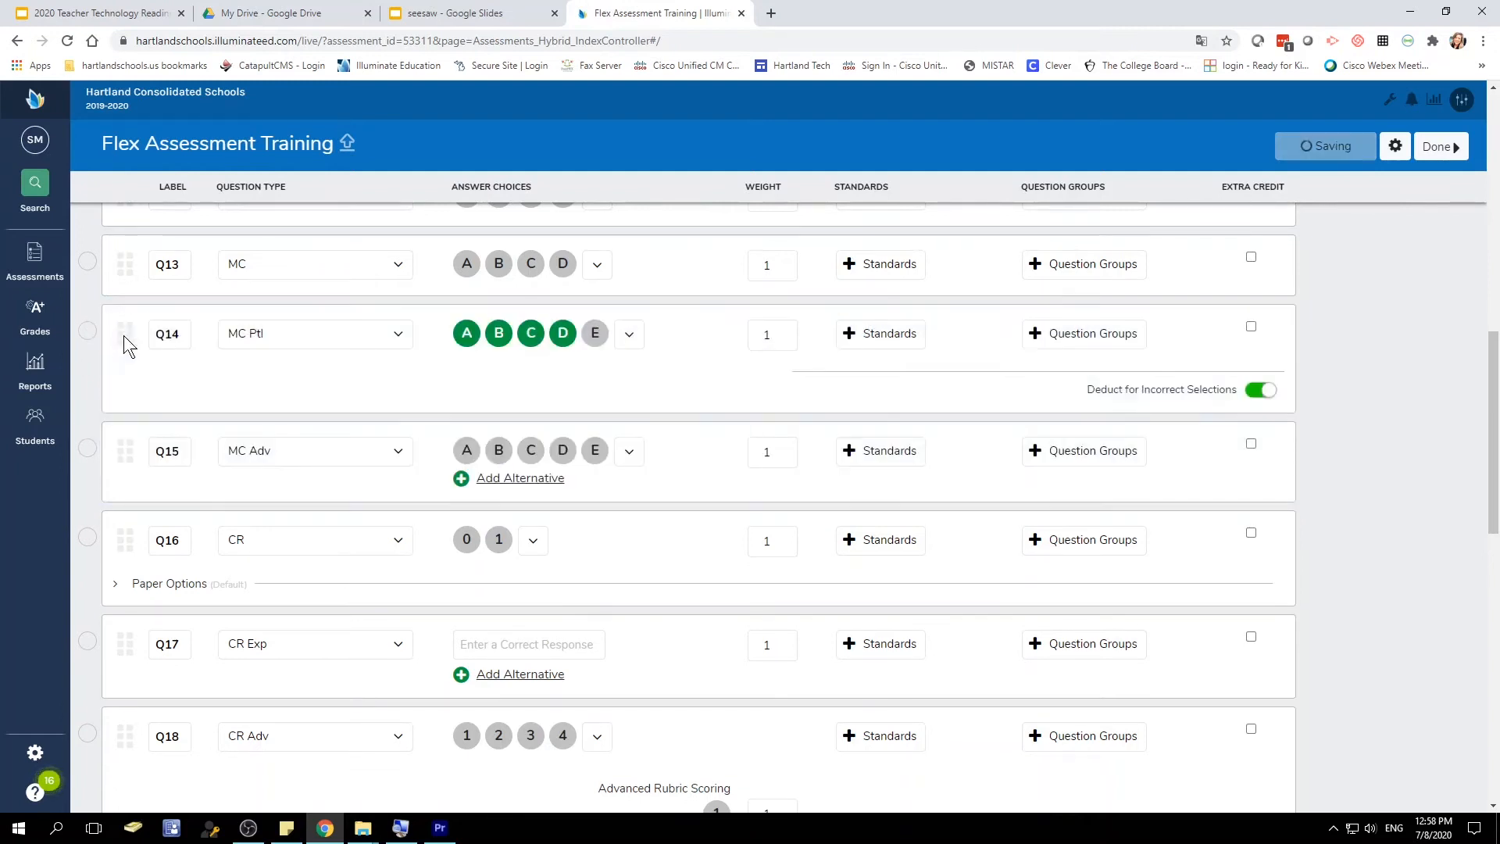
# - Add two alternatives to Q15, marking A and B correct in the first row, A in the second and B in the third
pyautogui.click(409, 461)
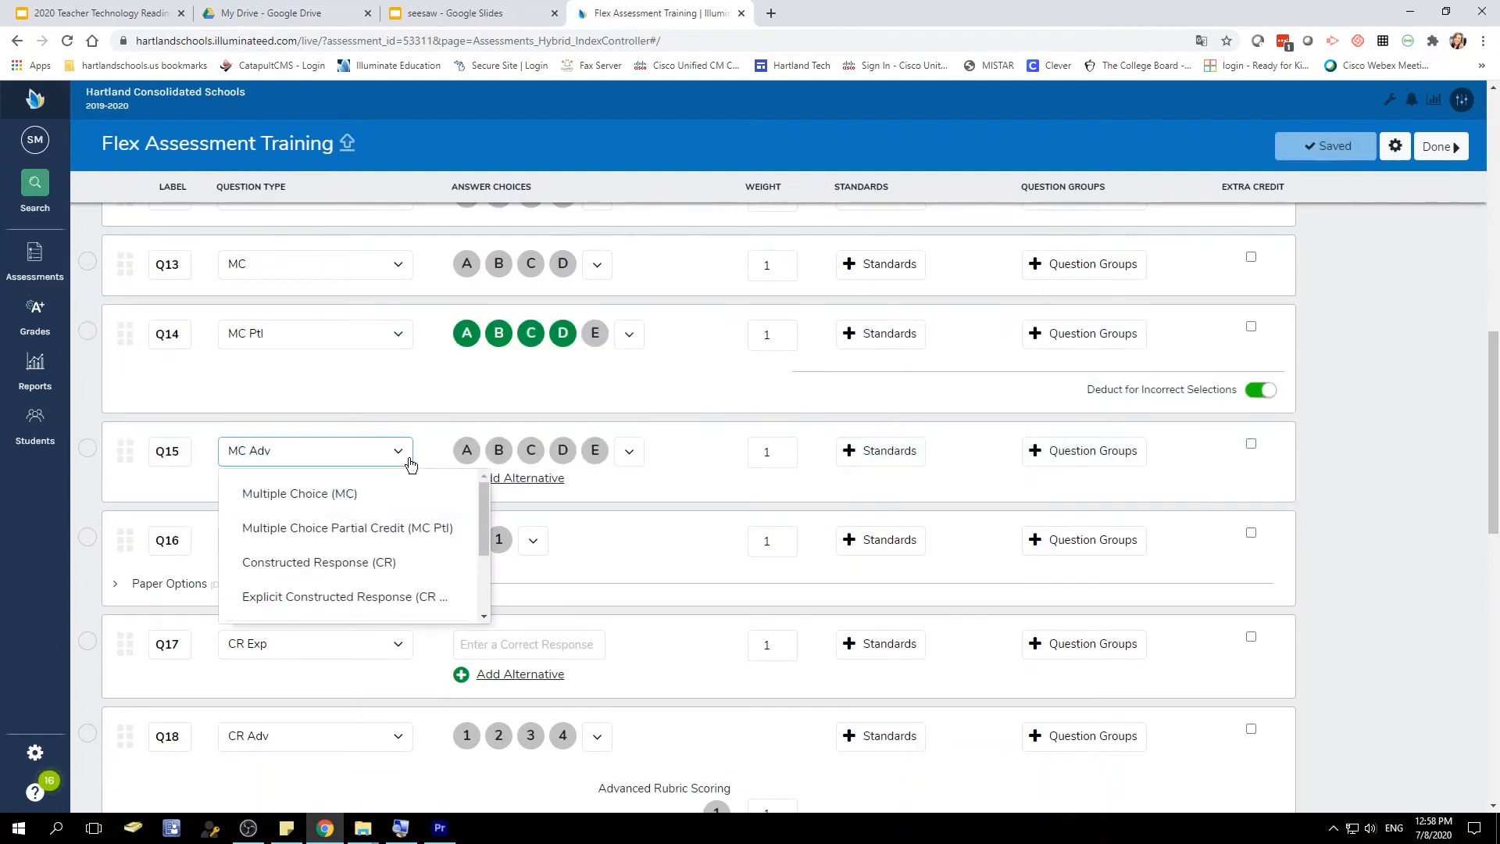
pyautogui.click(411, 464)
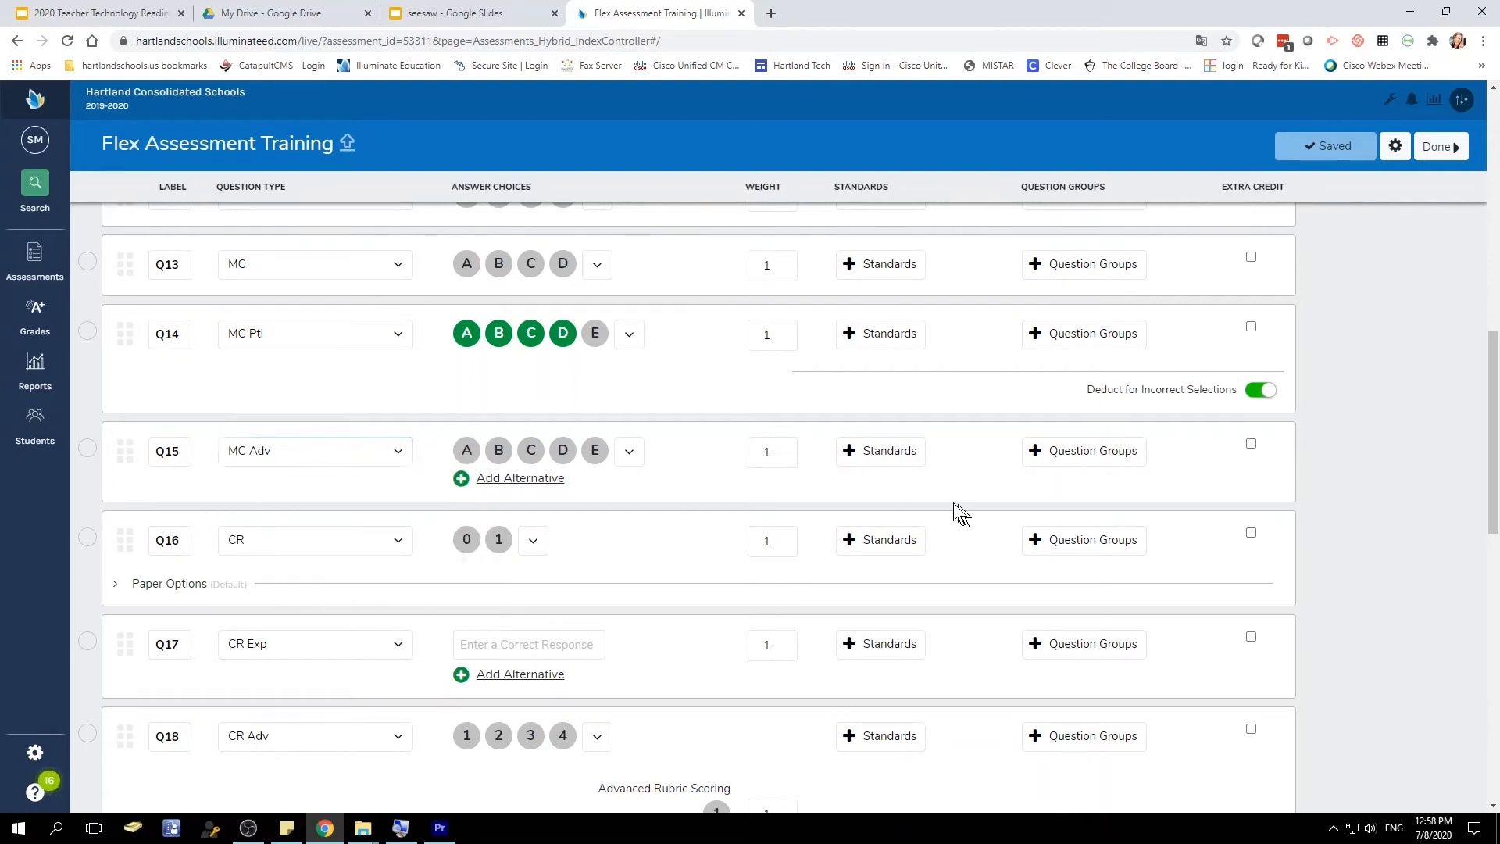
pyautogui.click(520, 479)
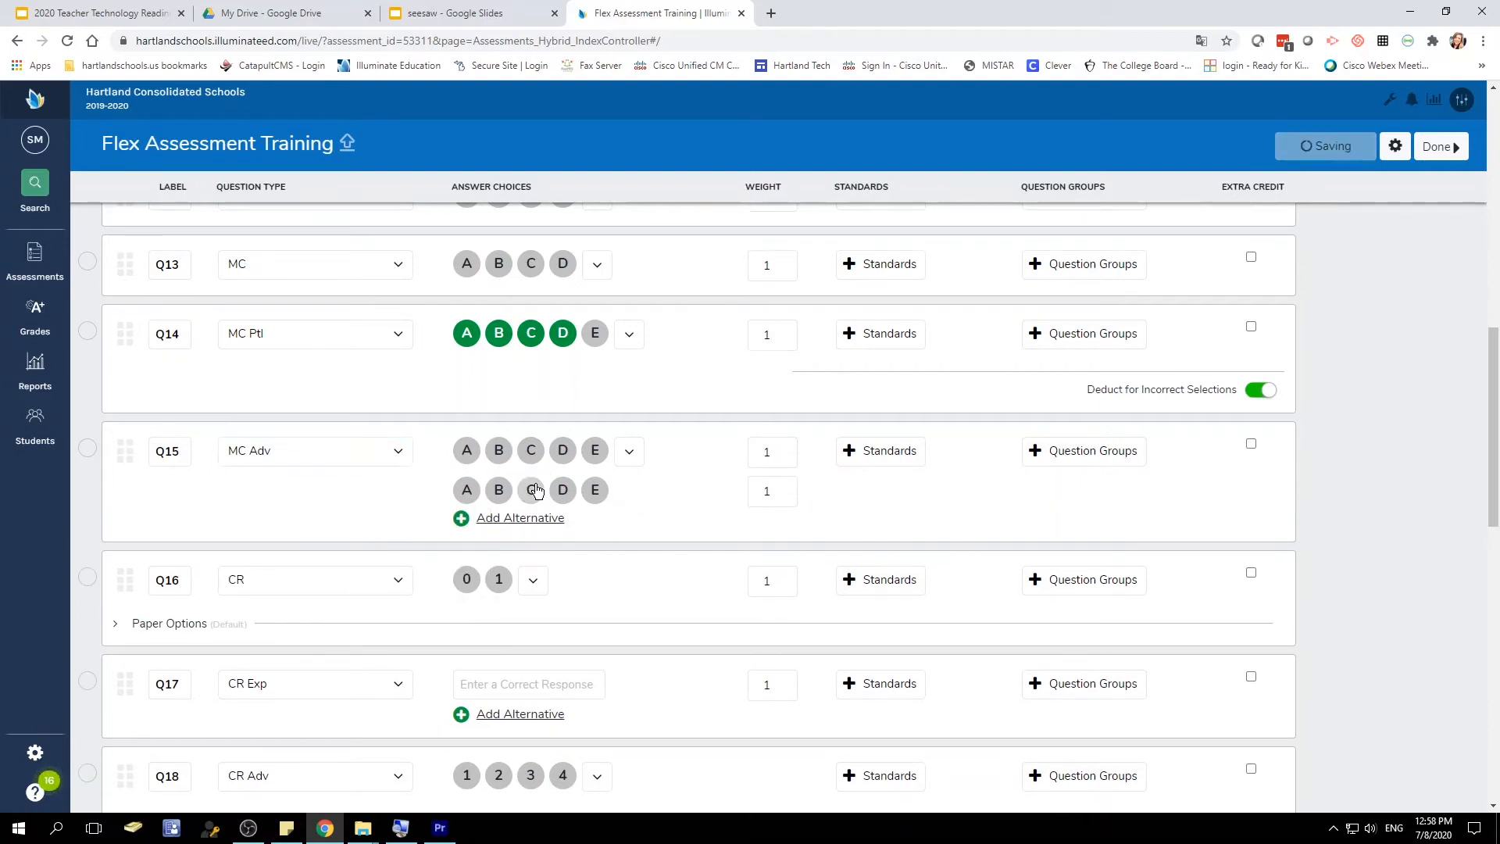
pyautogui.click(513, 522)
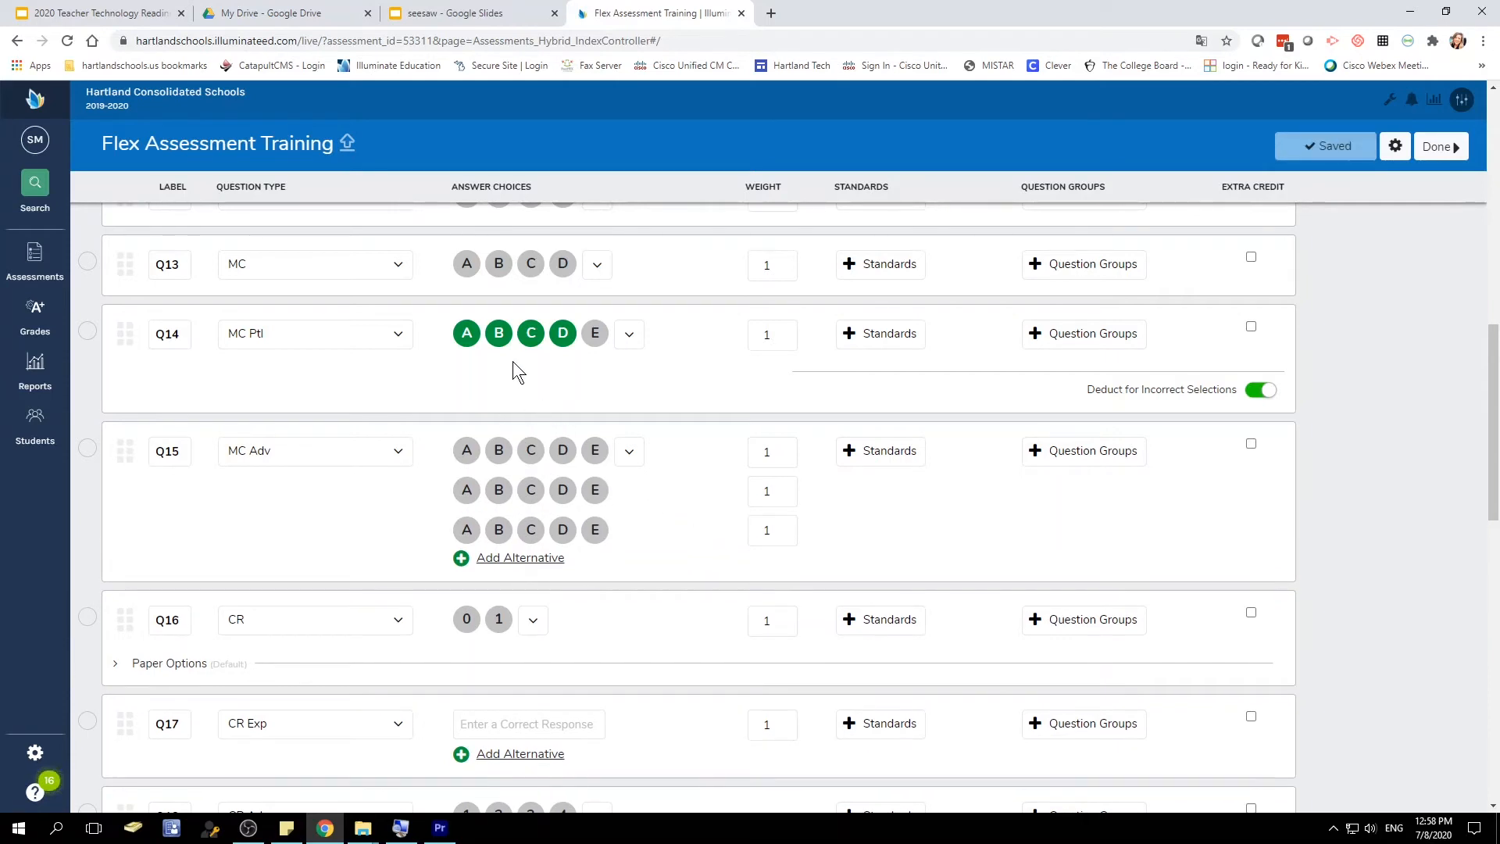
pyautogui.click(468, 450)
pyautogui.click(498, 451)
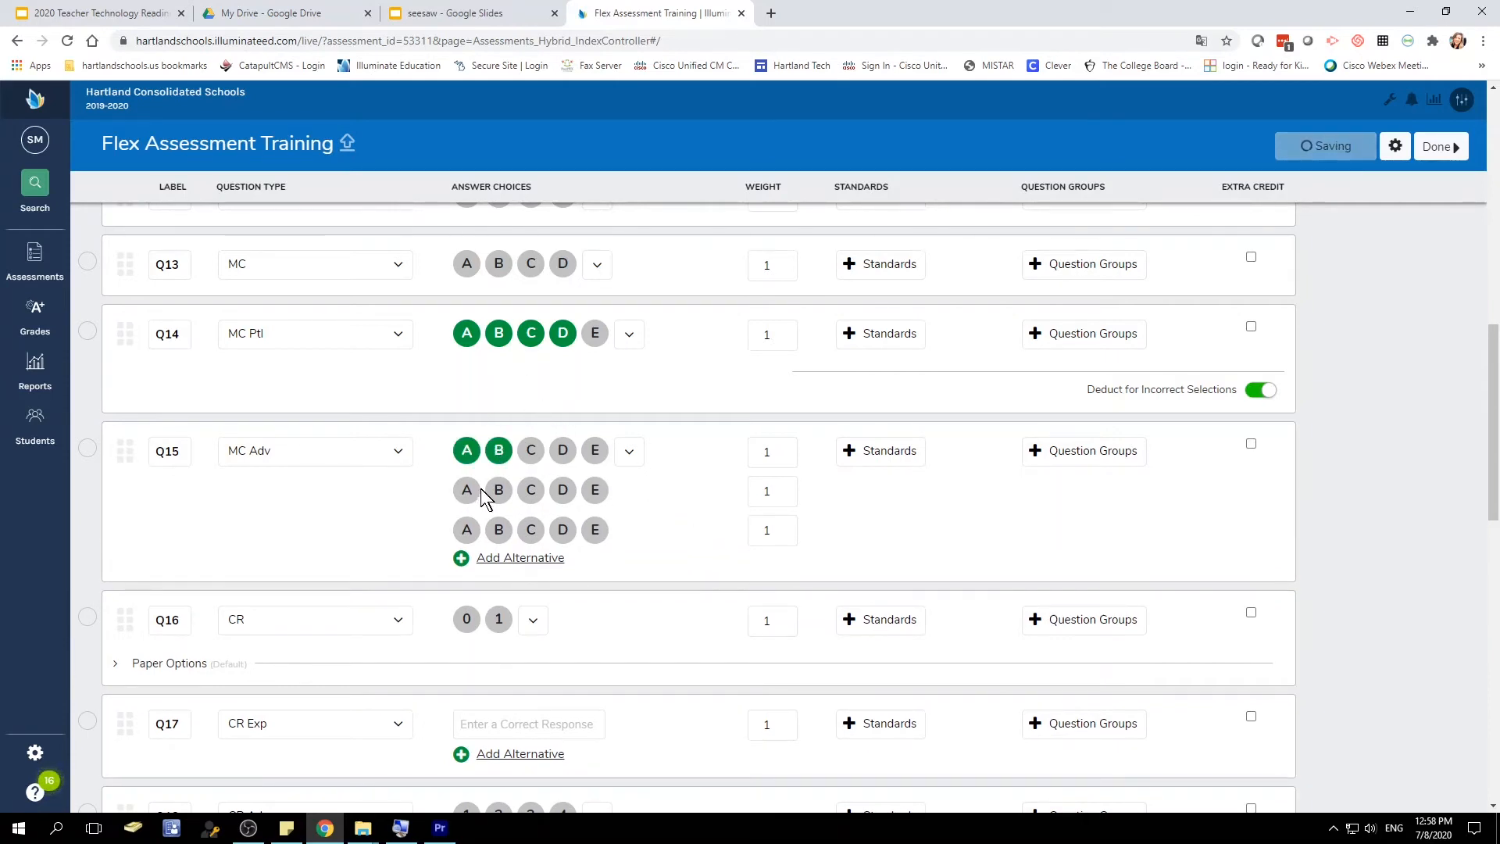
pyautogui.click(467, 490)
pyautogui.click(498, 530)
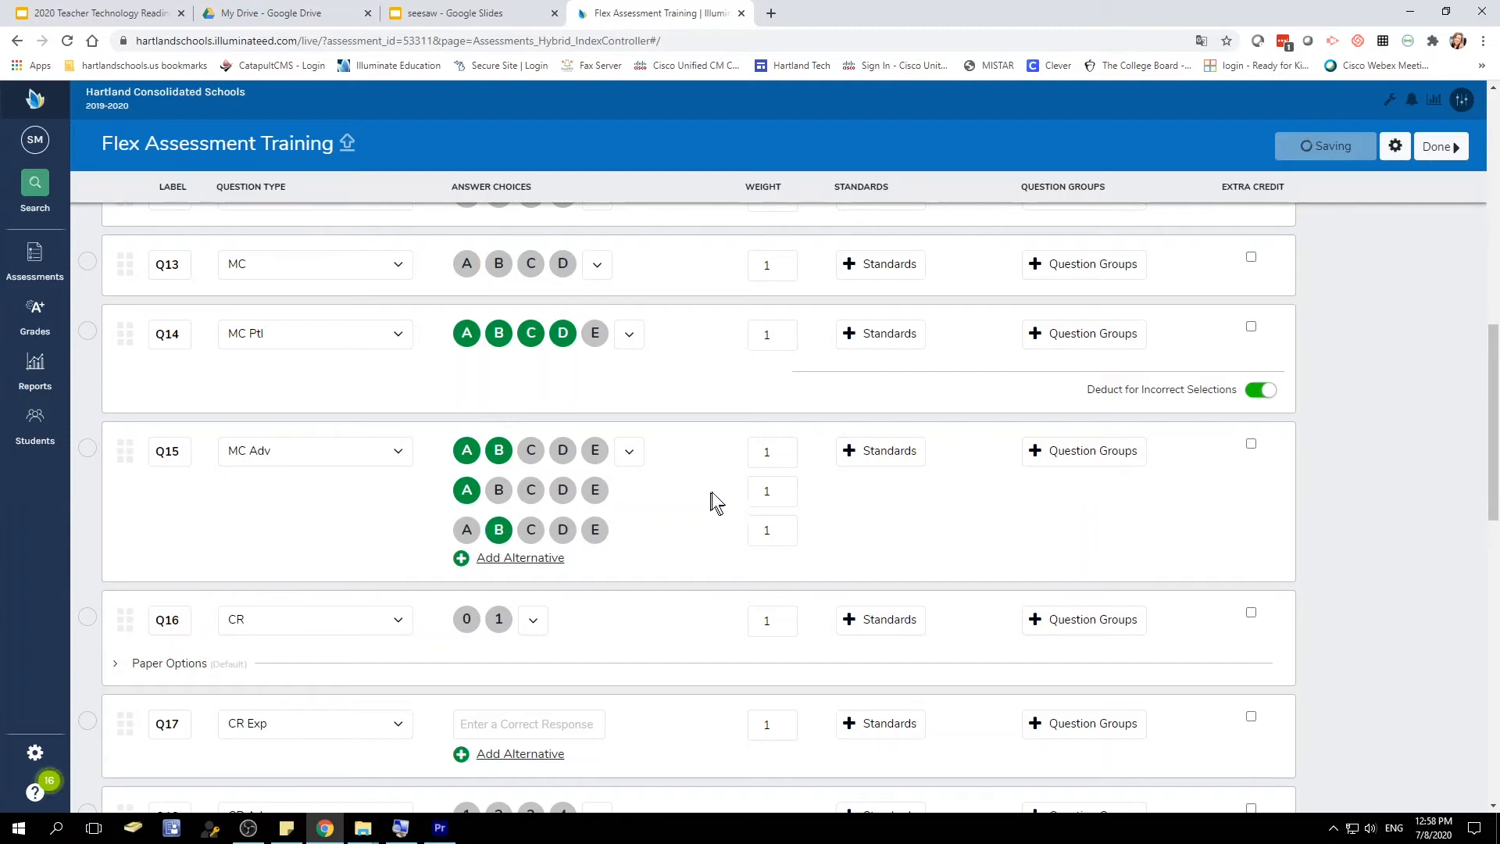
# - Set the weights of Q15's second and third answer rows to 0.5 and add two more blank alternatives
pyautogui.click(785, 497)
pyautogui.moveTo(756, 489); pyautogui.dragTo(780, 490)
pyautogui.doubleClick(766, 532)
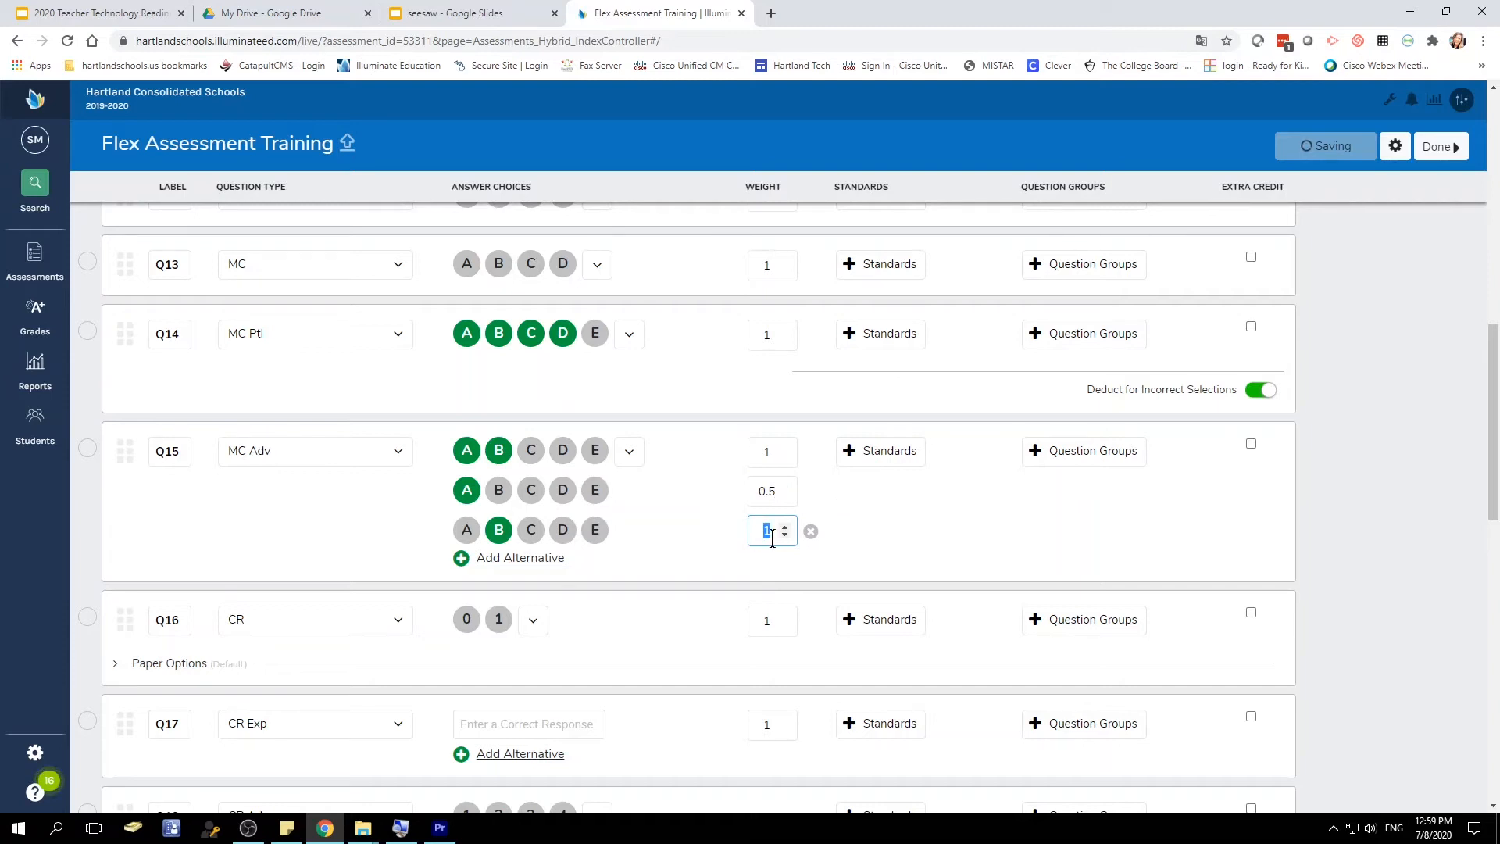
pyautogui.write('0.5')
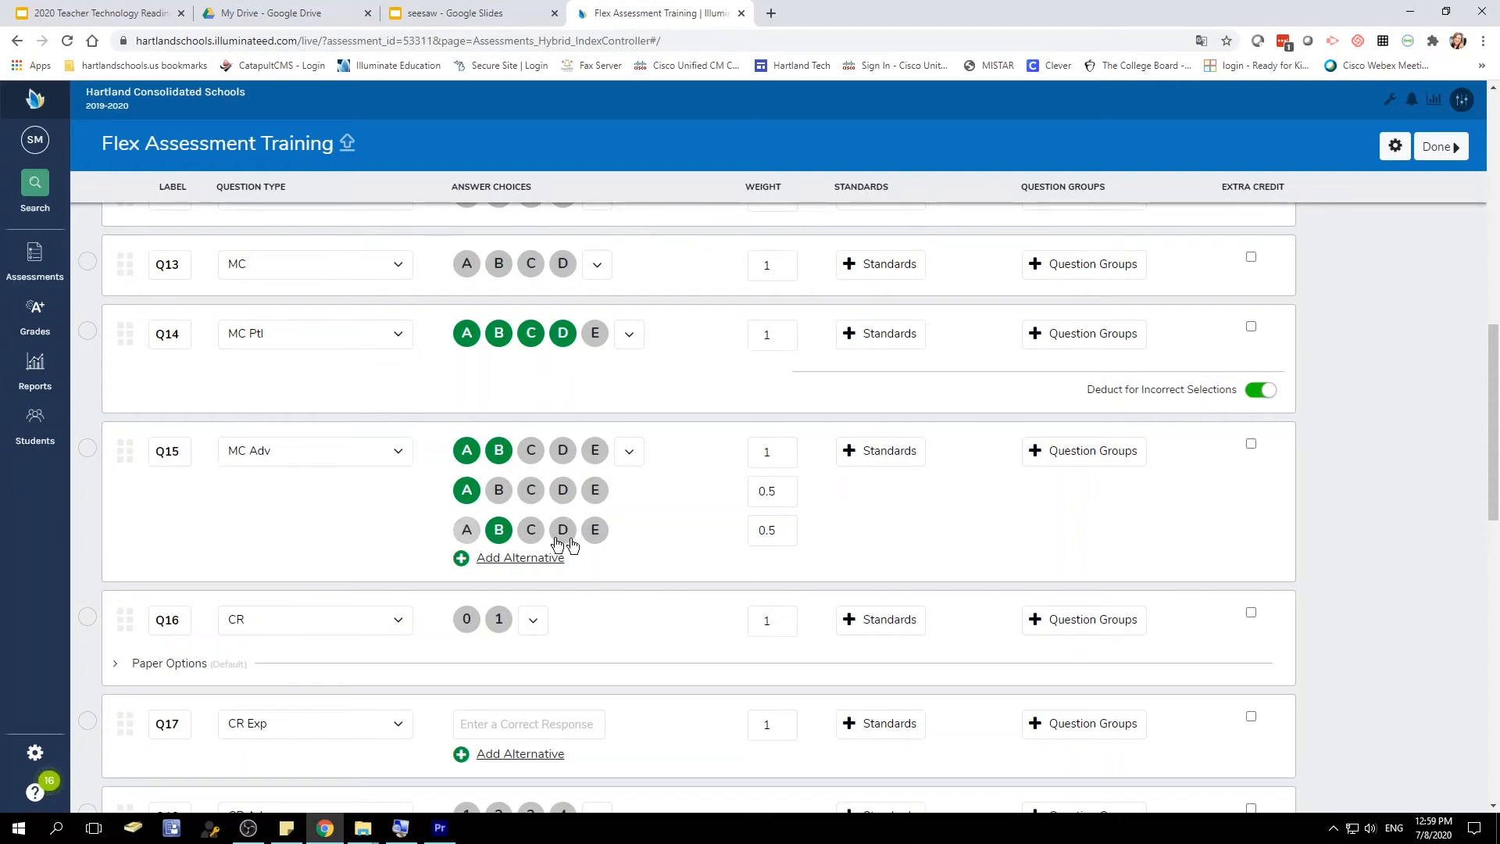
pyautogui.click(533, 564)
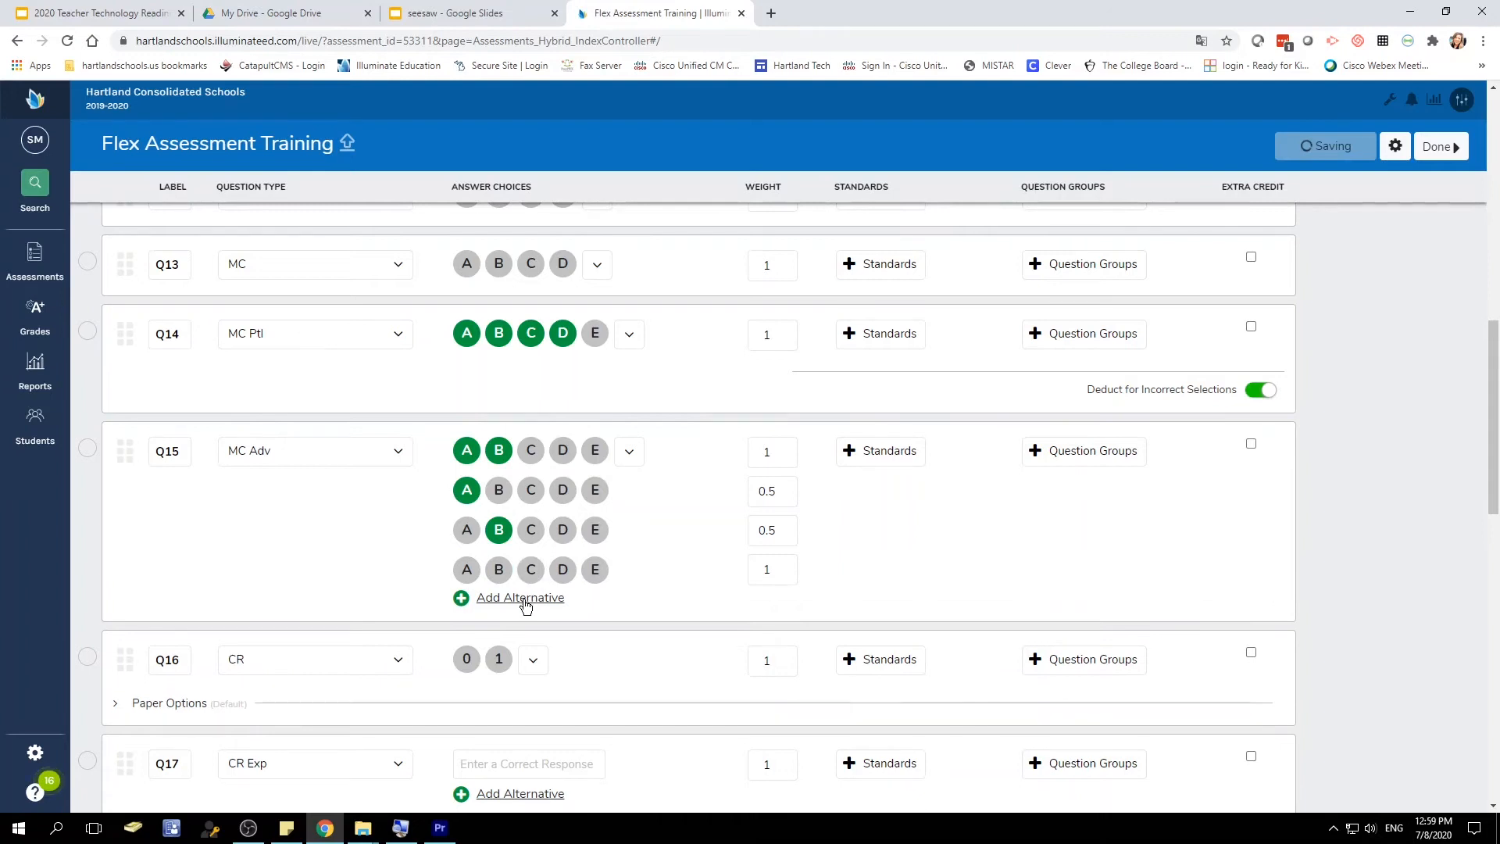
pyautogui.click(526, 601)
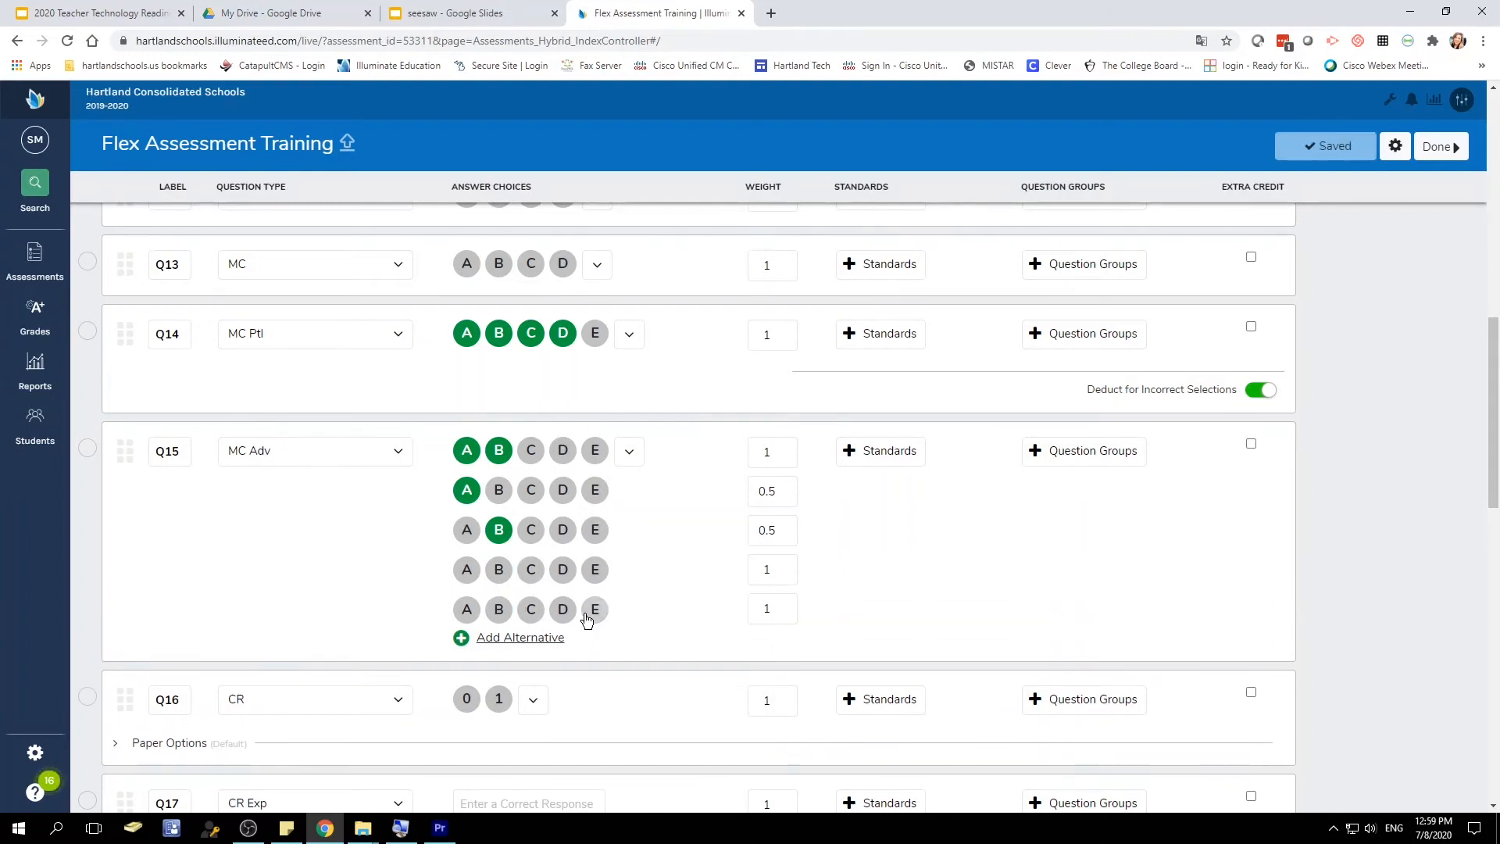
# - Set the answer choices of the constructed response question Q16 to 0,1,2,3,4
pyautogui.scroll(-1, 377, 589)
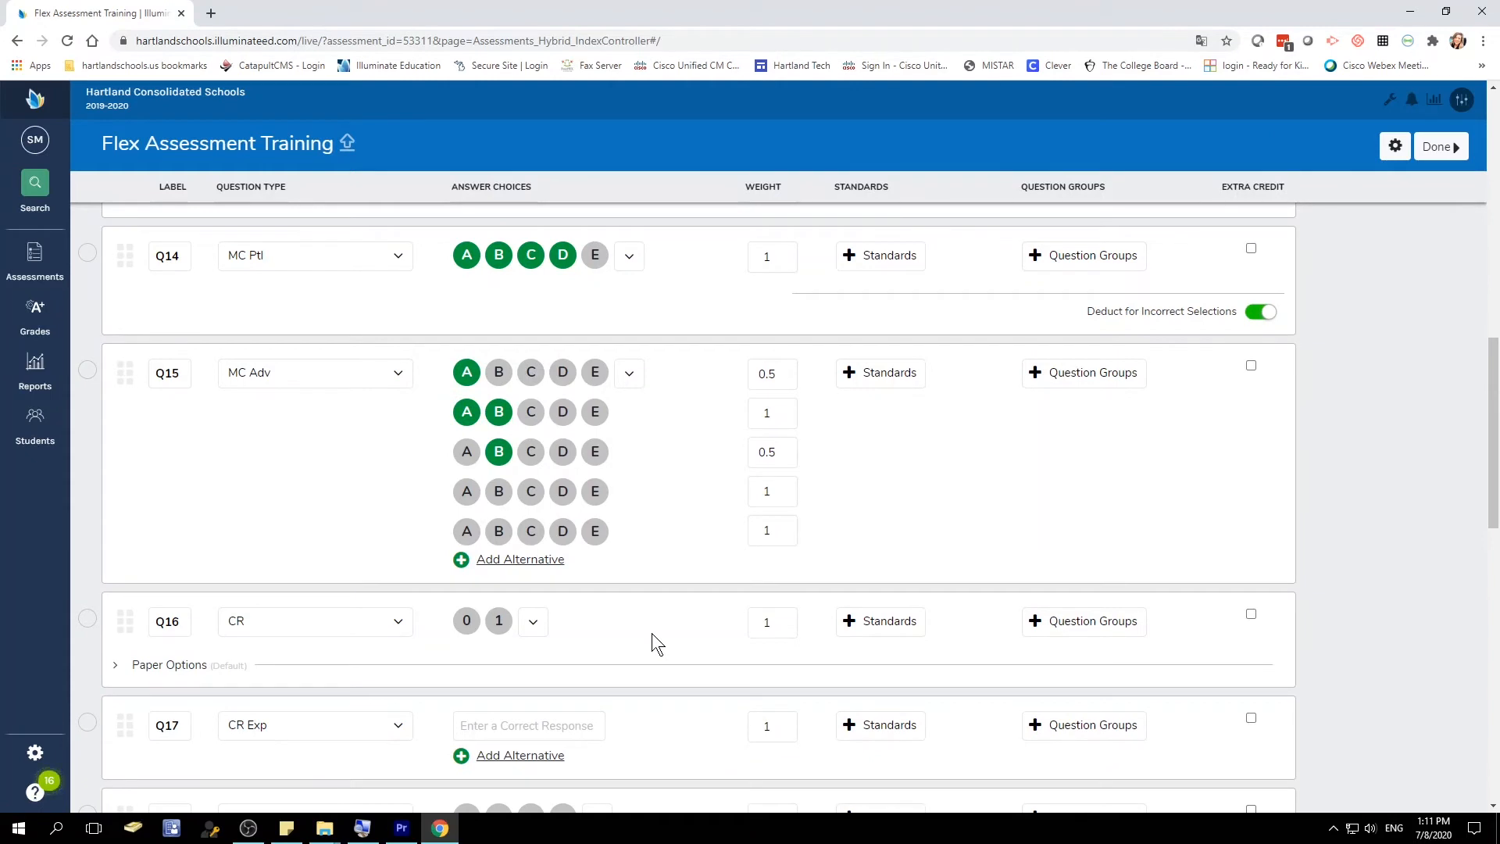
pyautogui.click(406, 622)
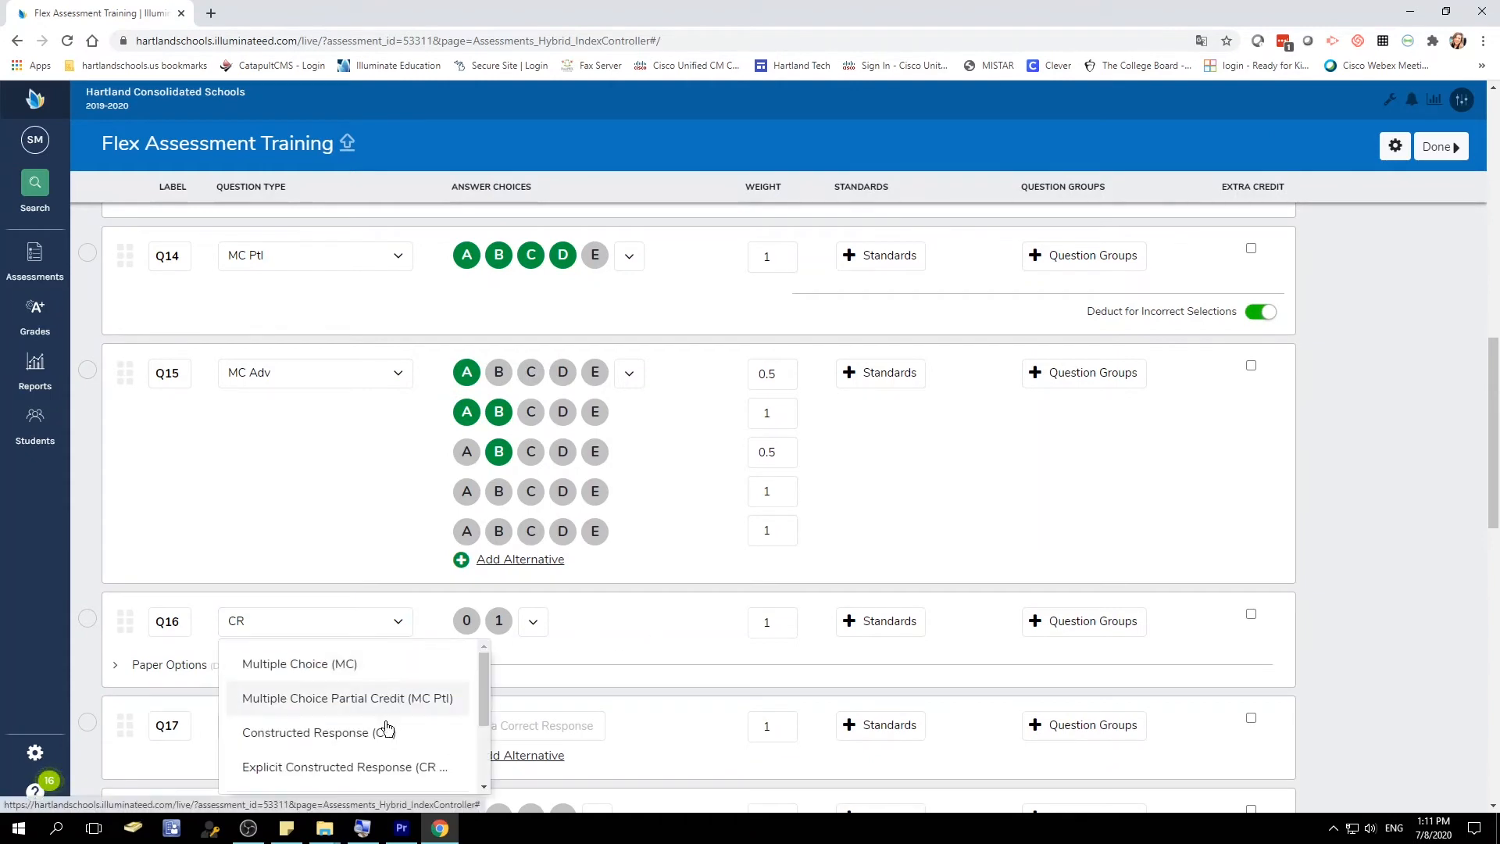
pyautogui.click(625, 638)
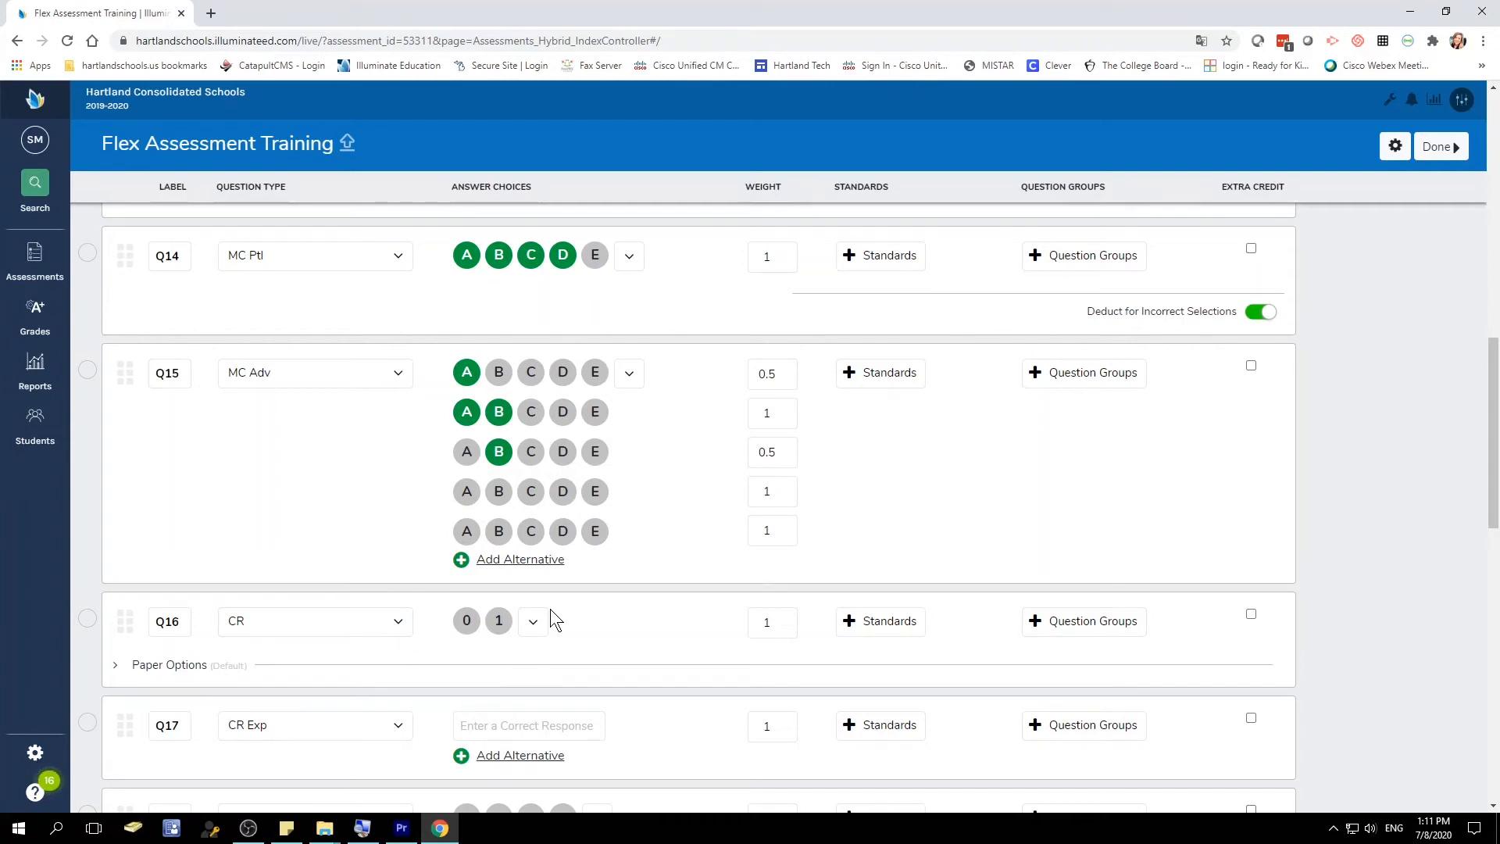
pyautogui.click(531, 622)
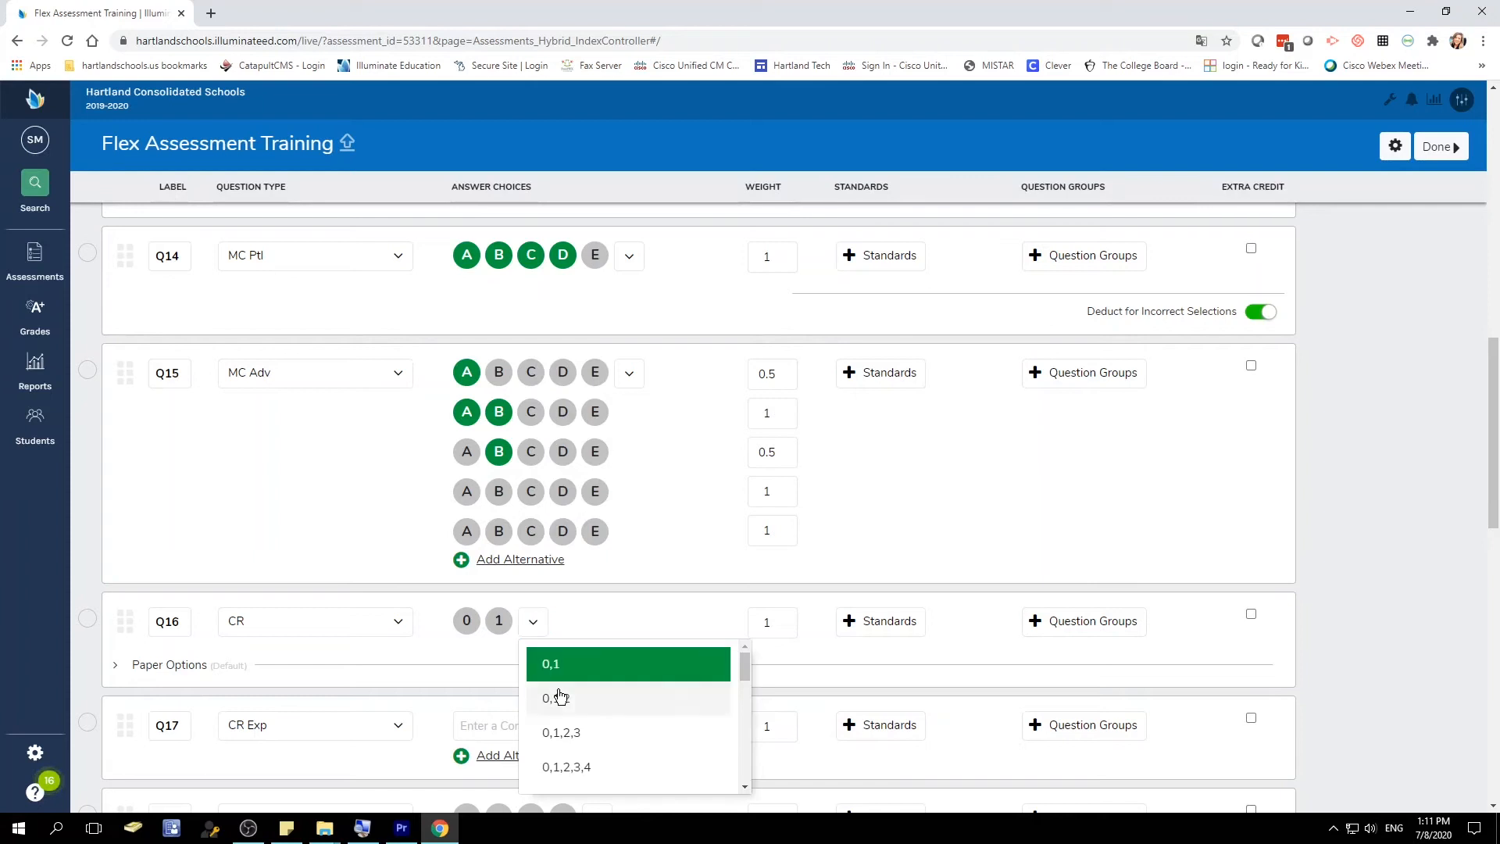
pyautogui.click(568, 767)
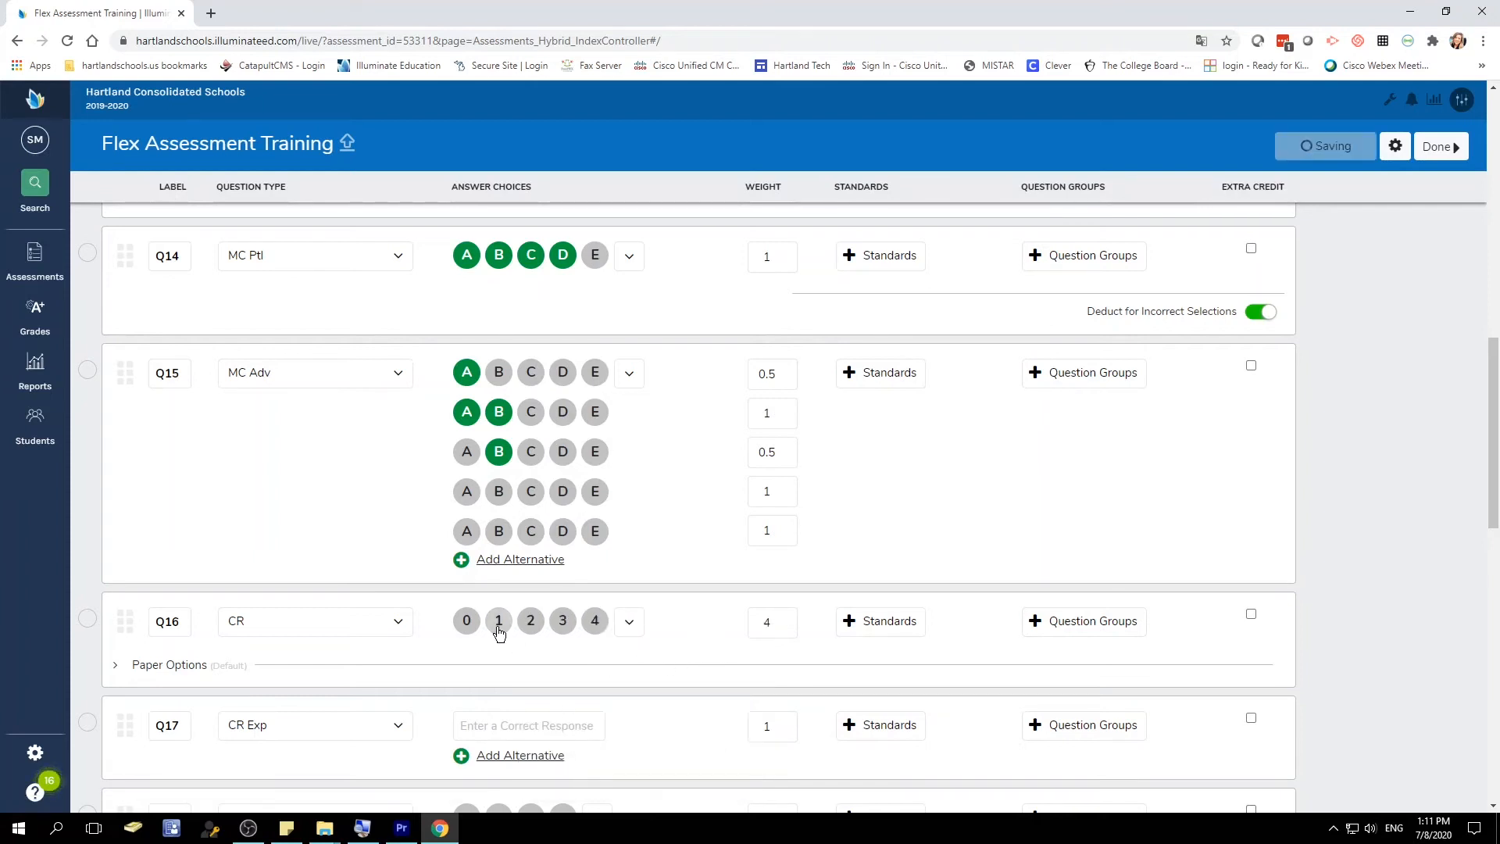
# - Look through the remaining answer choice sets available for Q16 and the choice editor, and leave the editor without changing anything
pyautogui.click(628, 621)
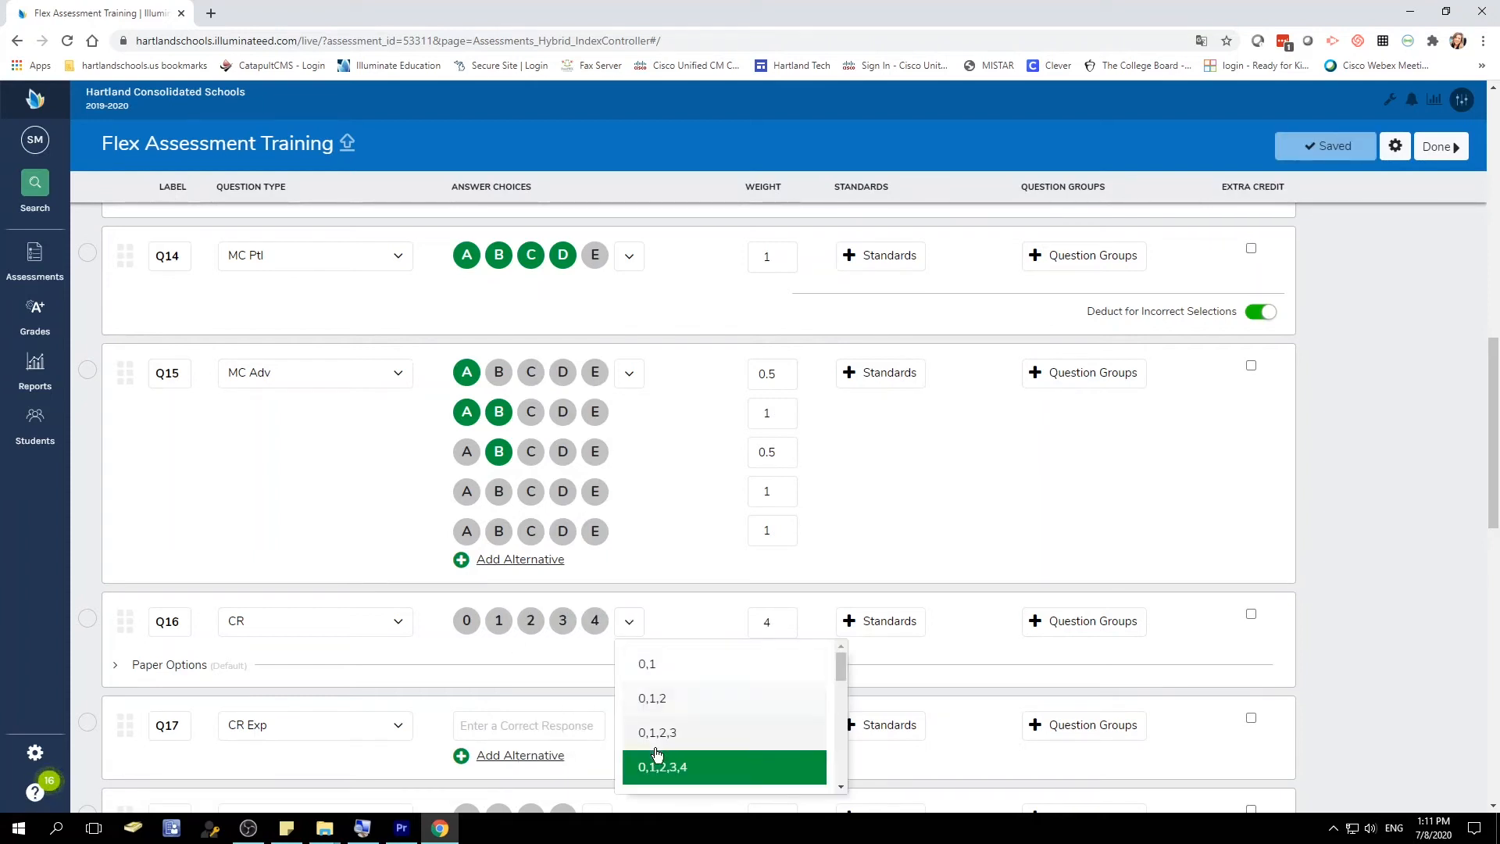
pyautogui.click(629, 629)
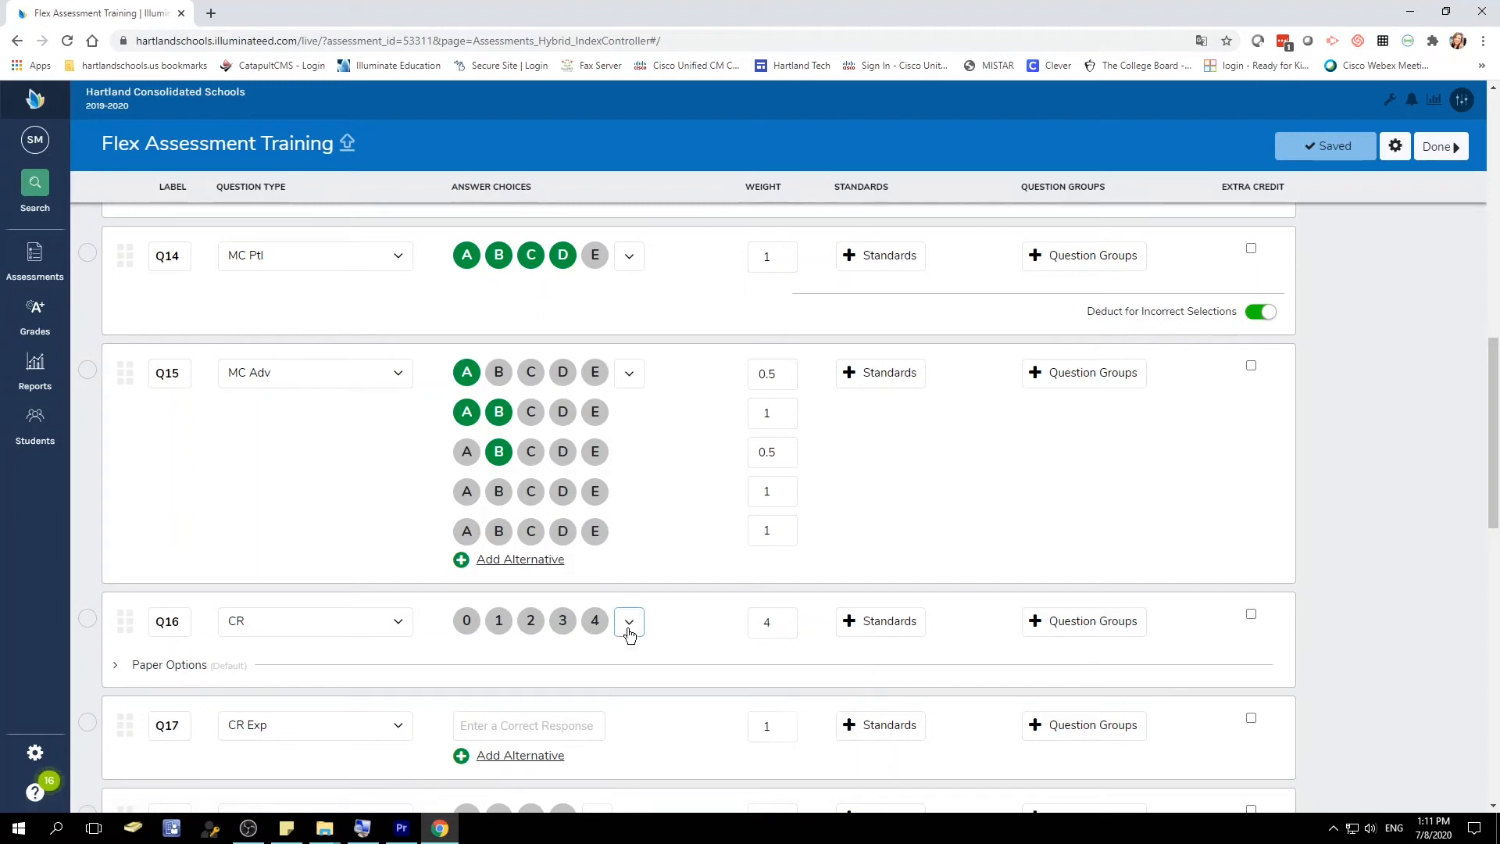
pyautogui.click(630, 635)
pyautogui.scroll(-1, 691, 730)
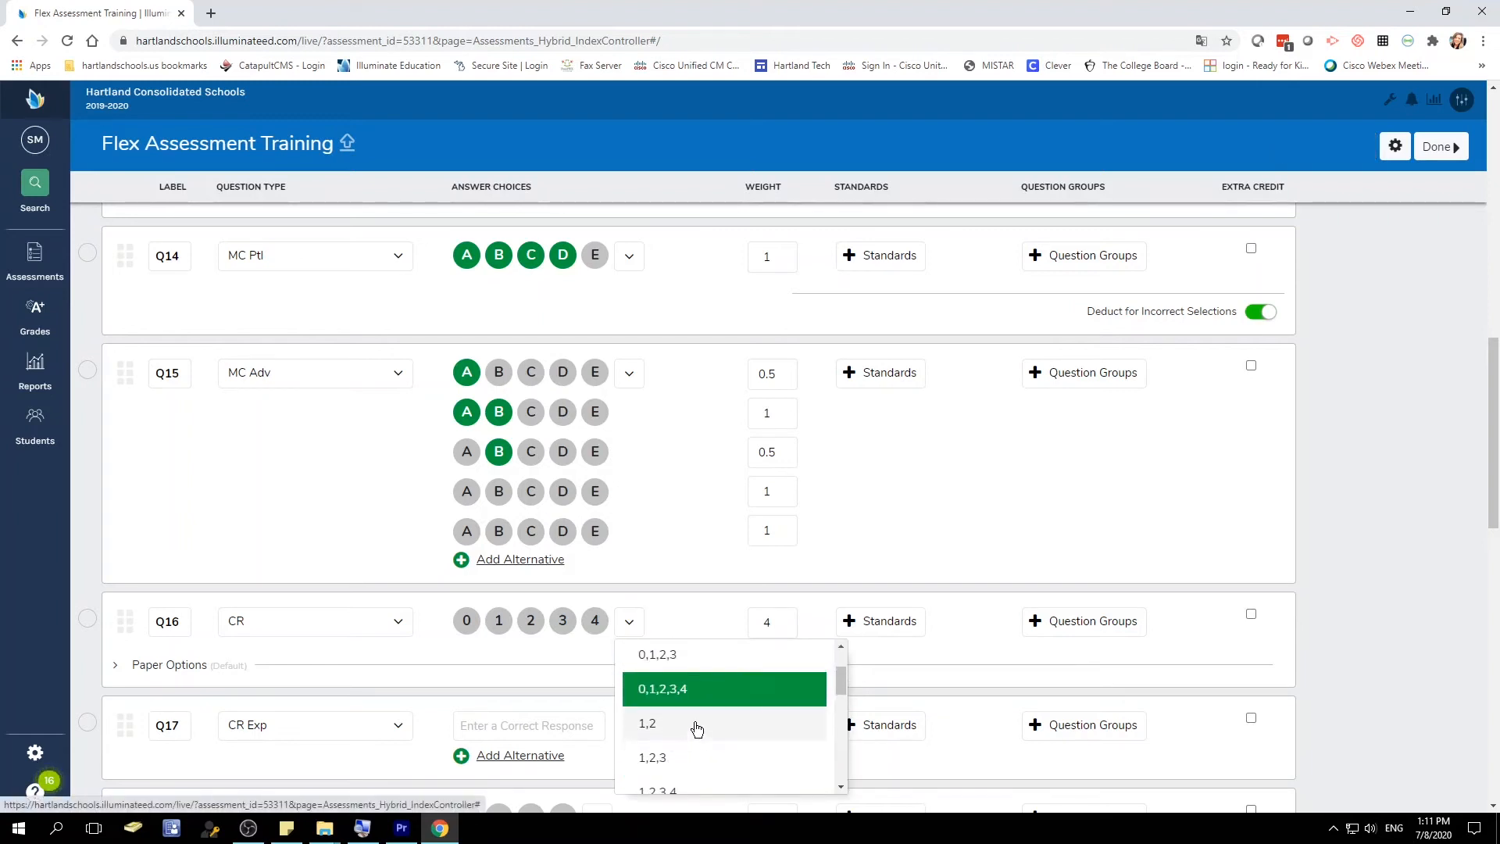
pyautogui.scroll(-5, 697, 728)
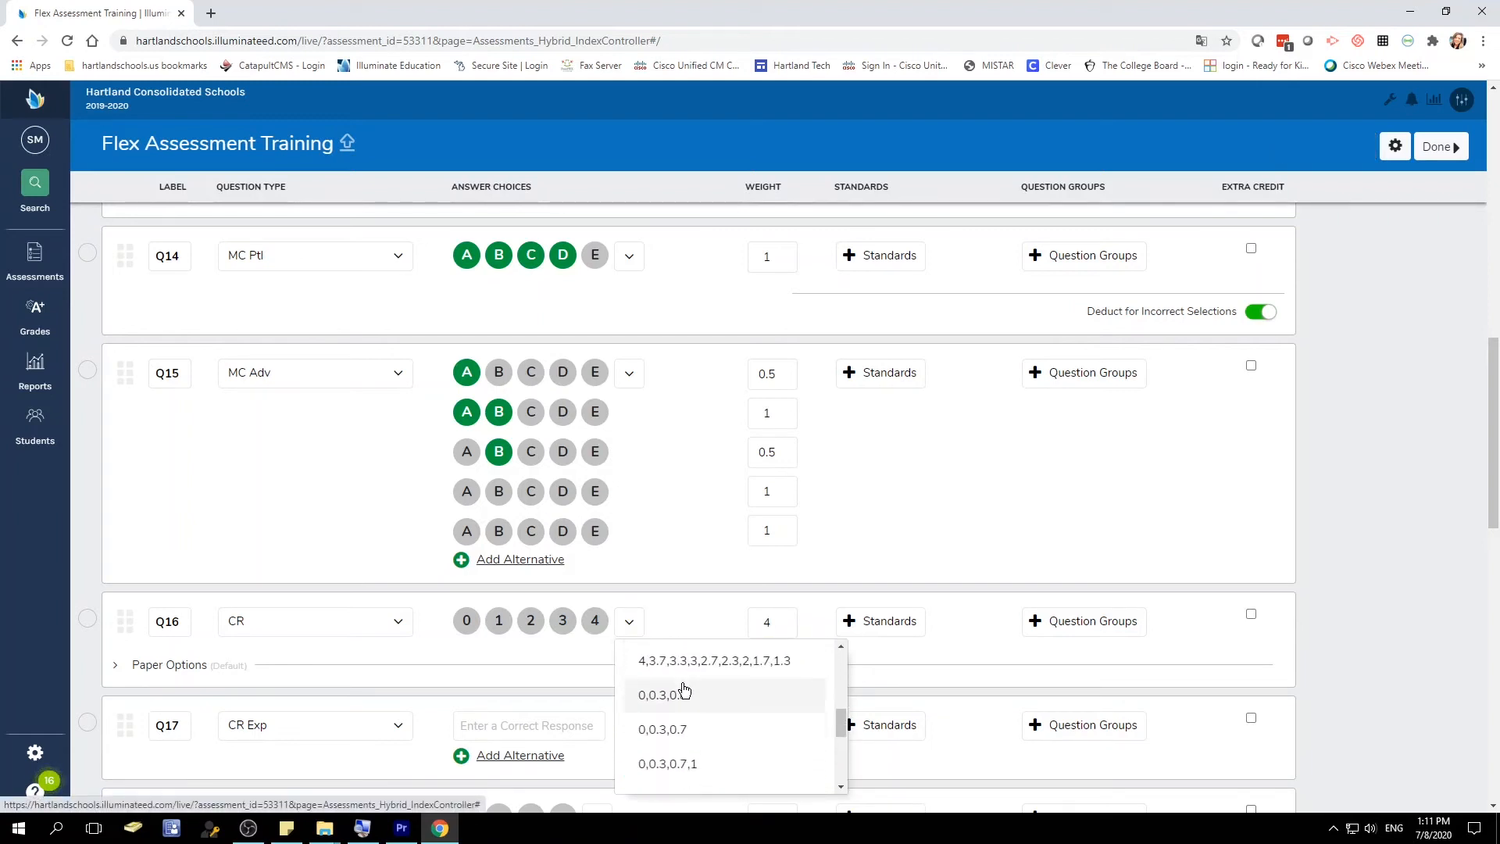
pyautogui.scroll(-4, 683, 689)
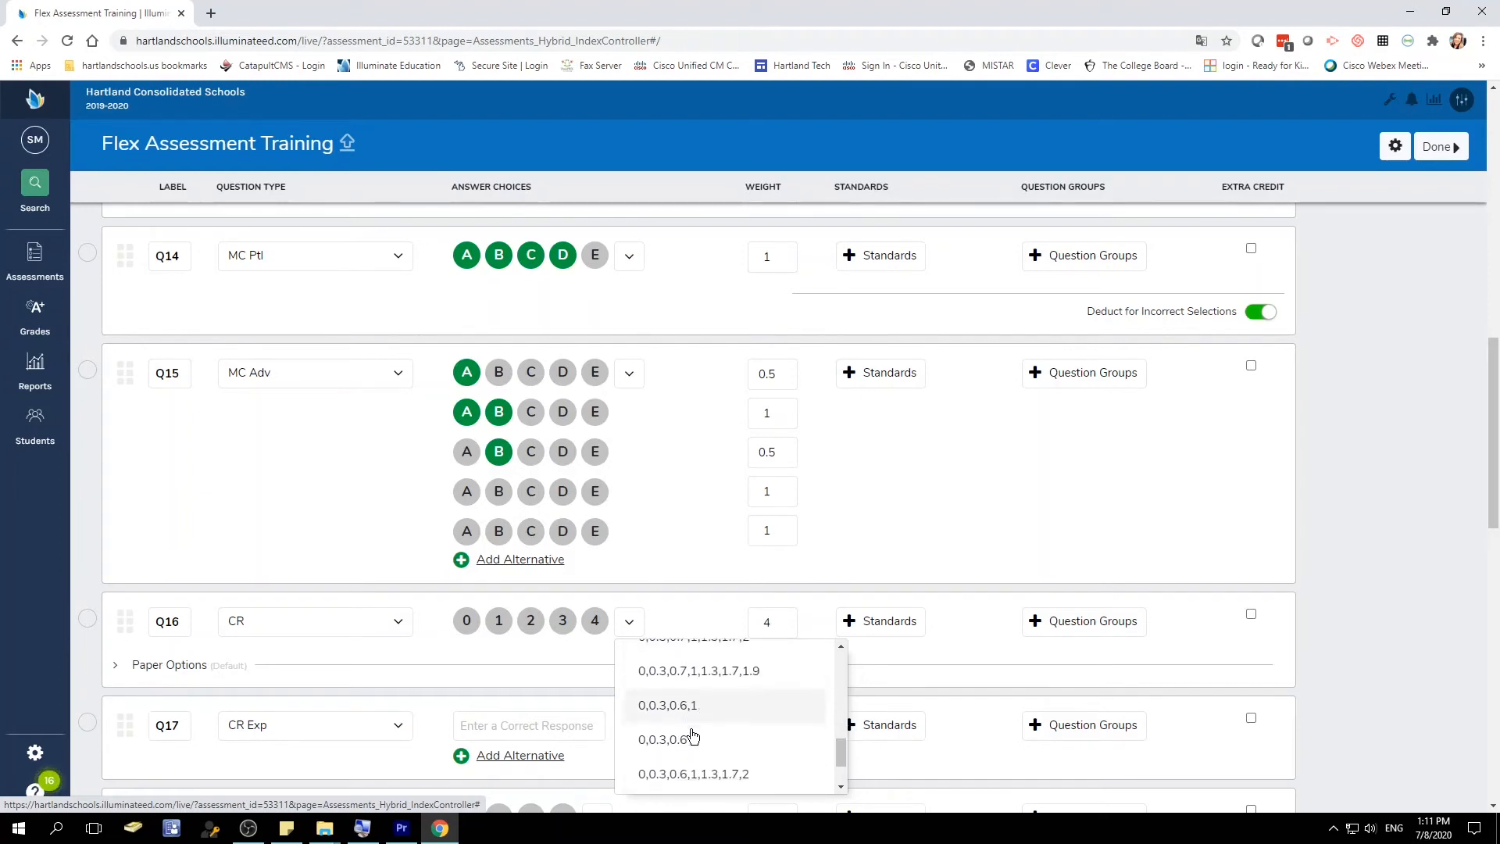
pyautogui.scroll(-2, 691, 736)
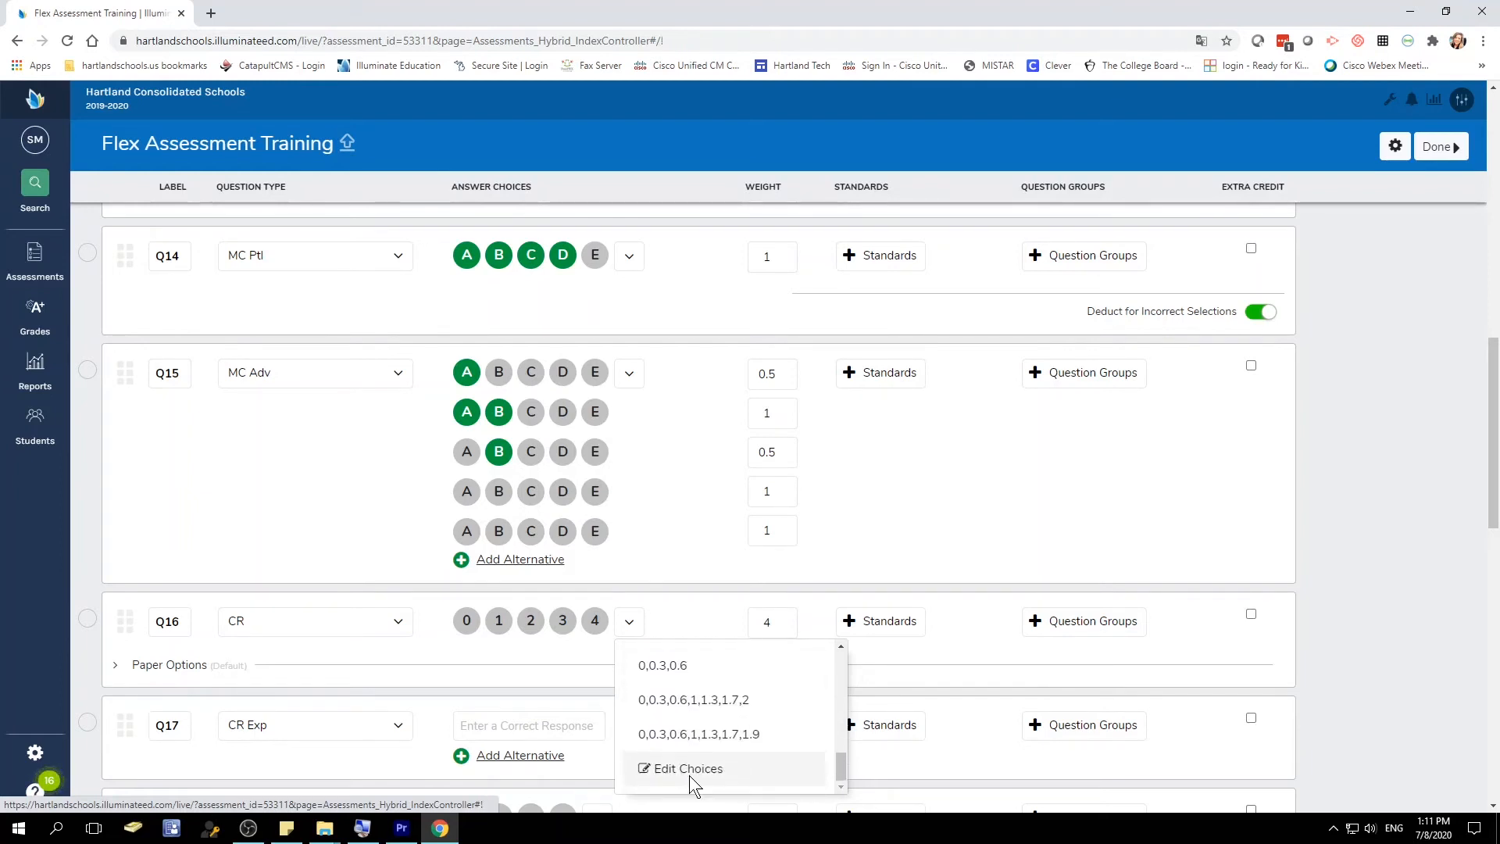
pyautogui.click(687, 769)
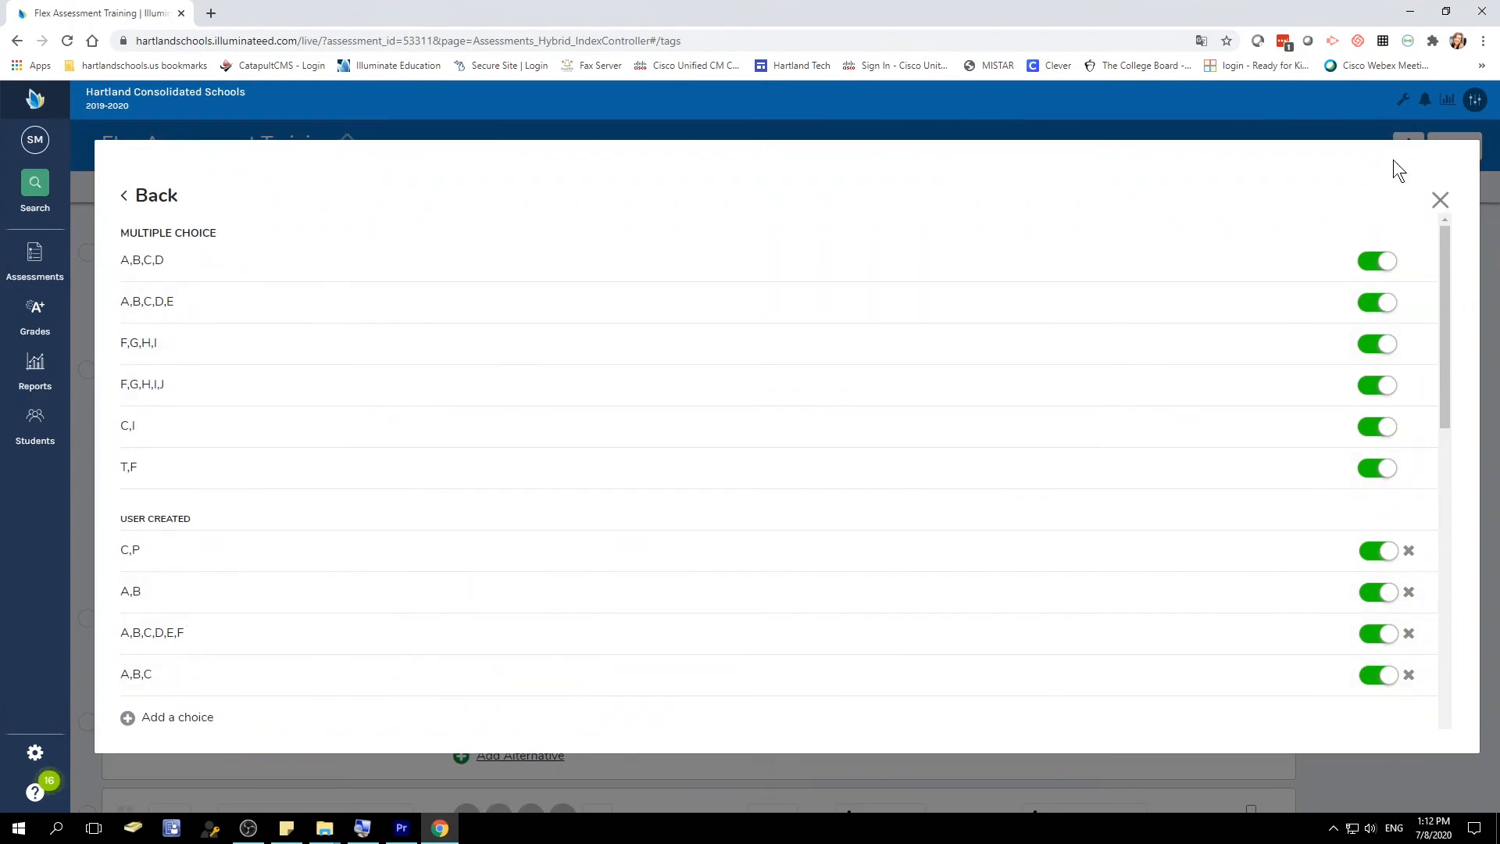
pyautogui.click(1436, 201)
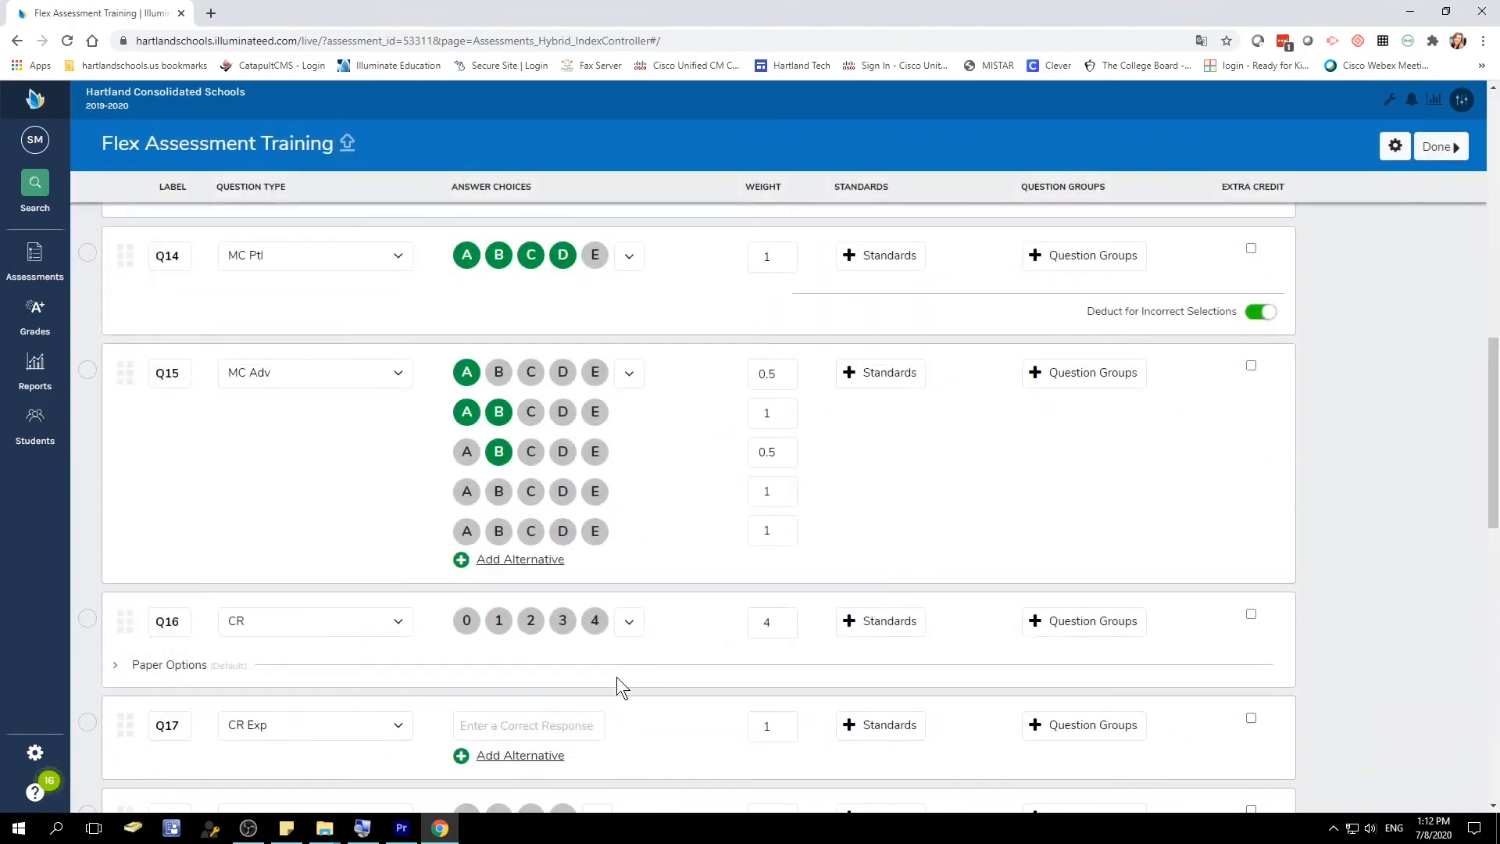
# - Enter "Sun" as the correct response of the CR Exp question Q17 and add the alternative "sun"
pyautogui.scroll(-2, 687, 688)
pyautogui.click(467, 571)
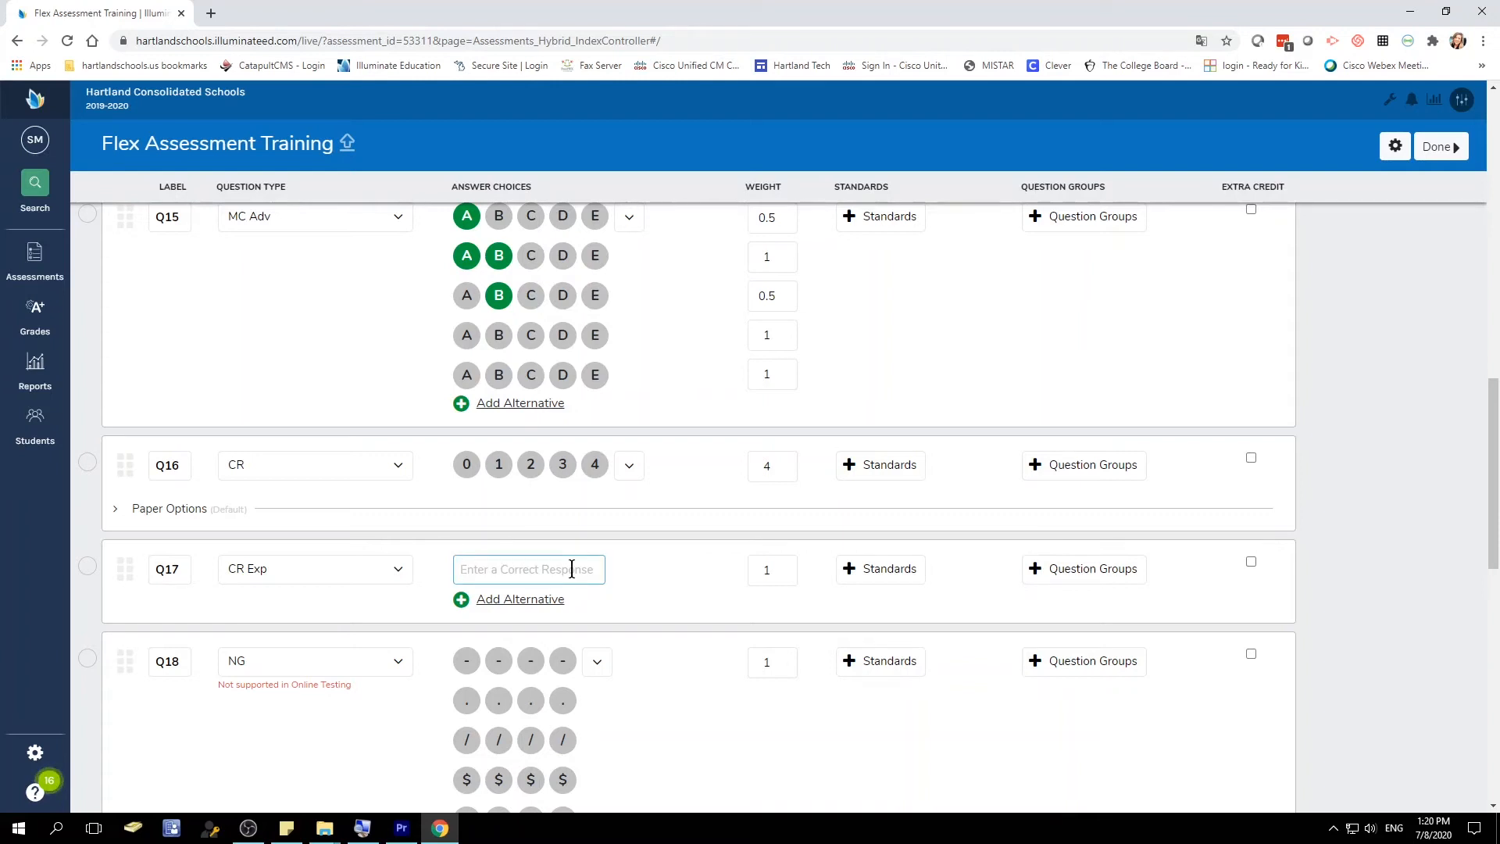
pyautogui.write('S')
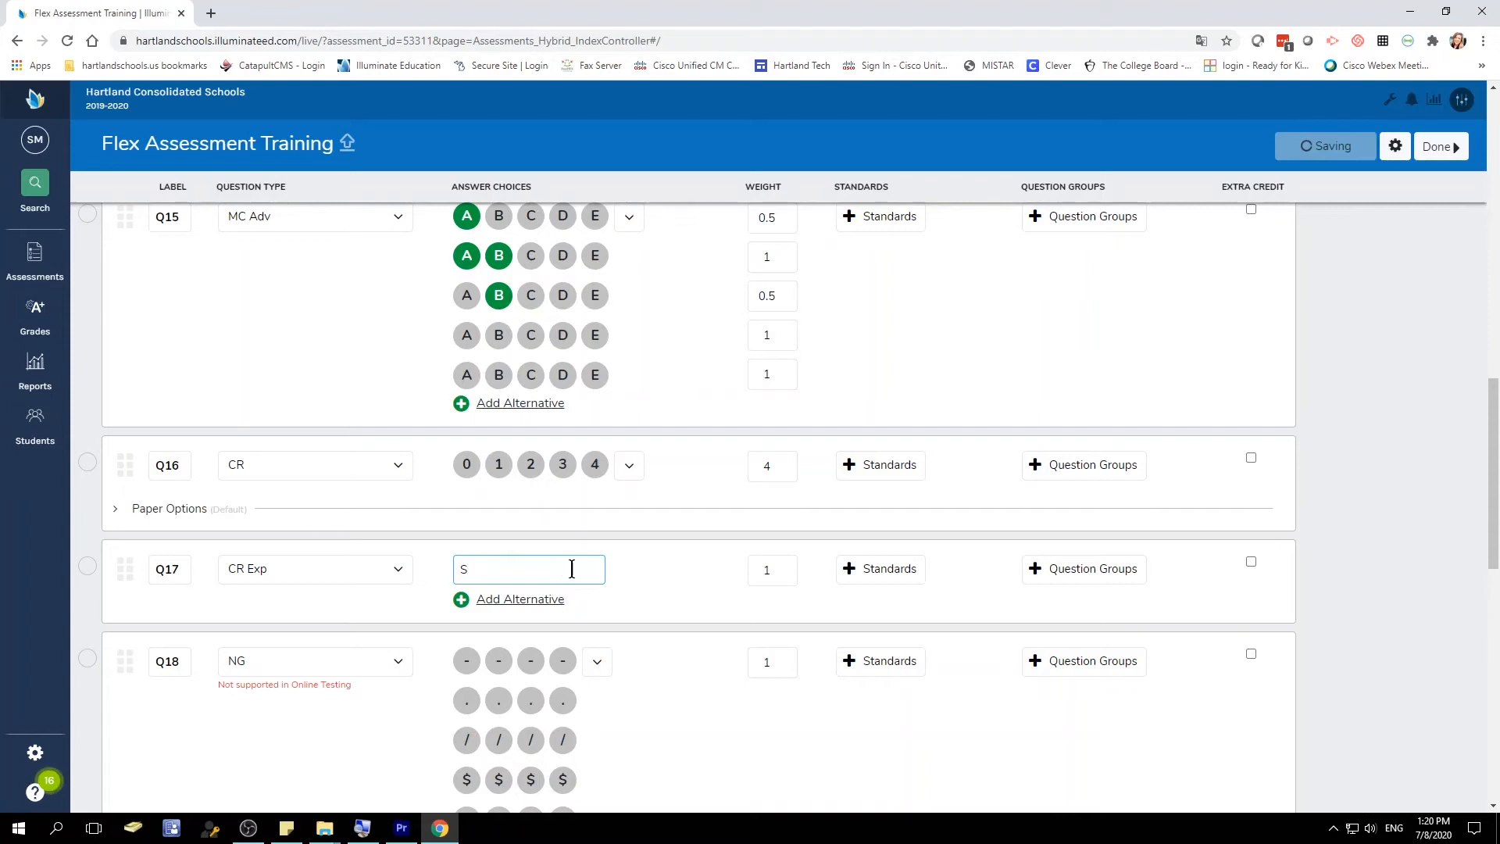
pyautogui.write('un')
pyautogui.click(546, 599)
pyautogui.click(544, 603)
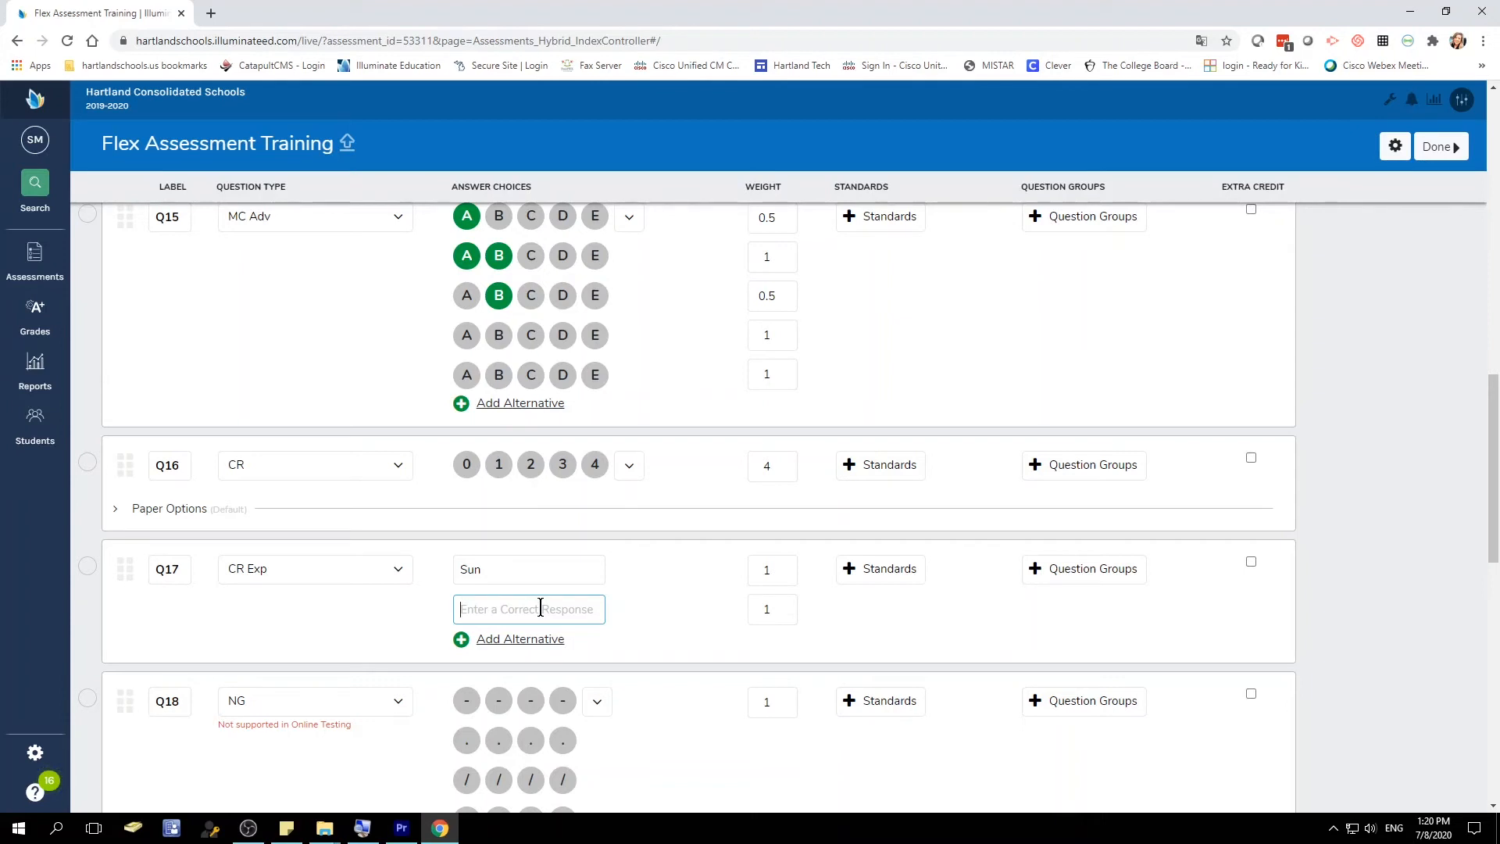
pyautogui.write('sun')
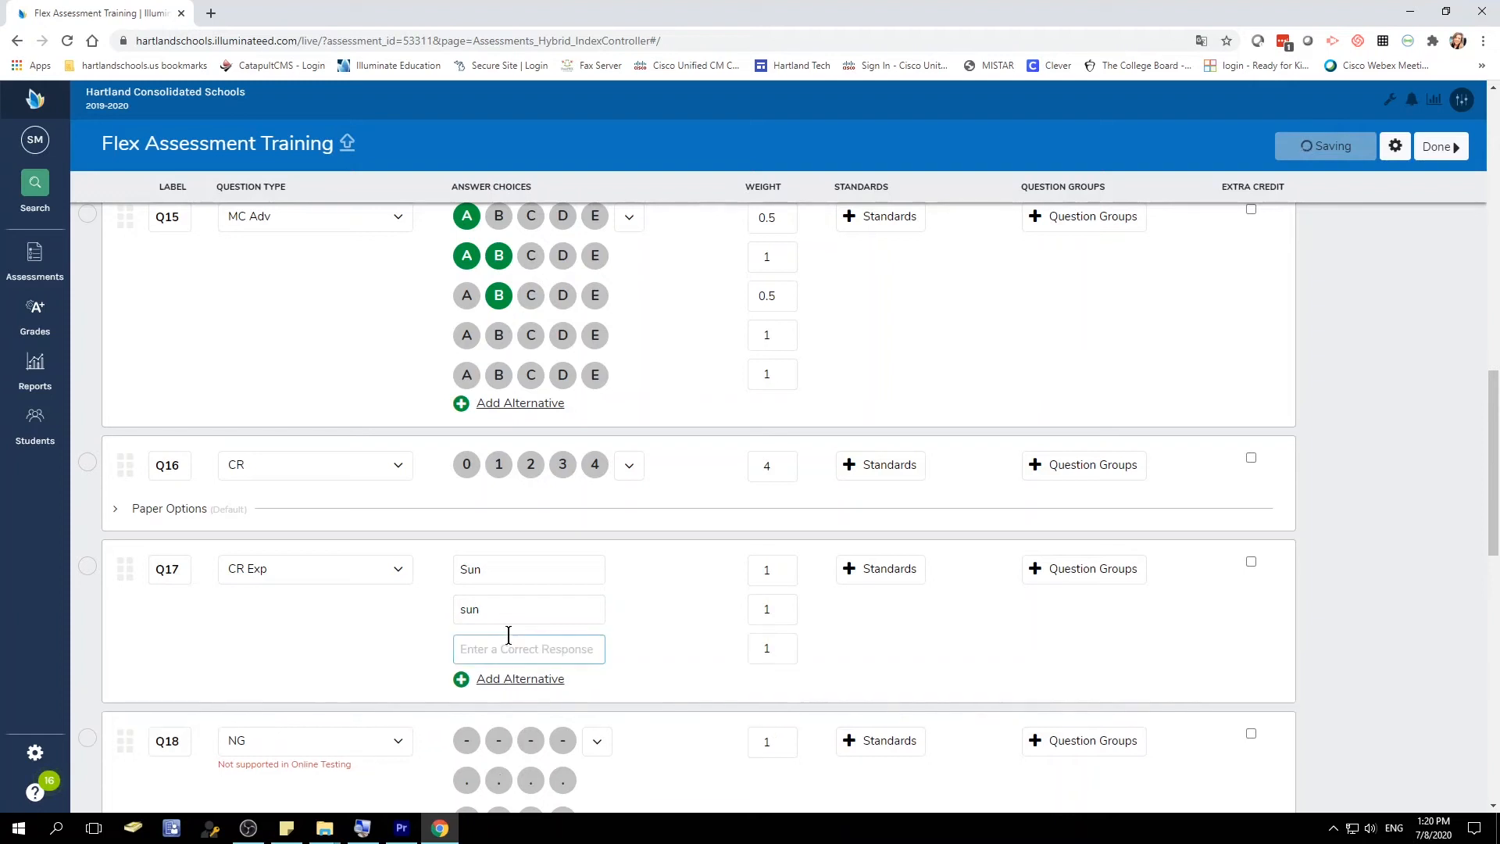
# - Add two more alternative correct responses to Q17, "The sun" and "son"
pyautogui.click(512, 639)
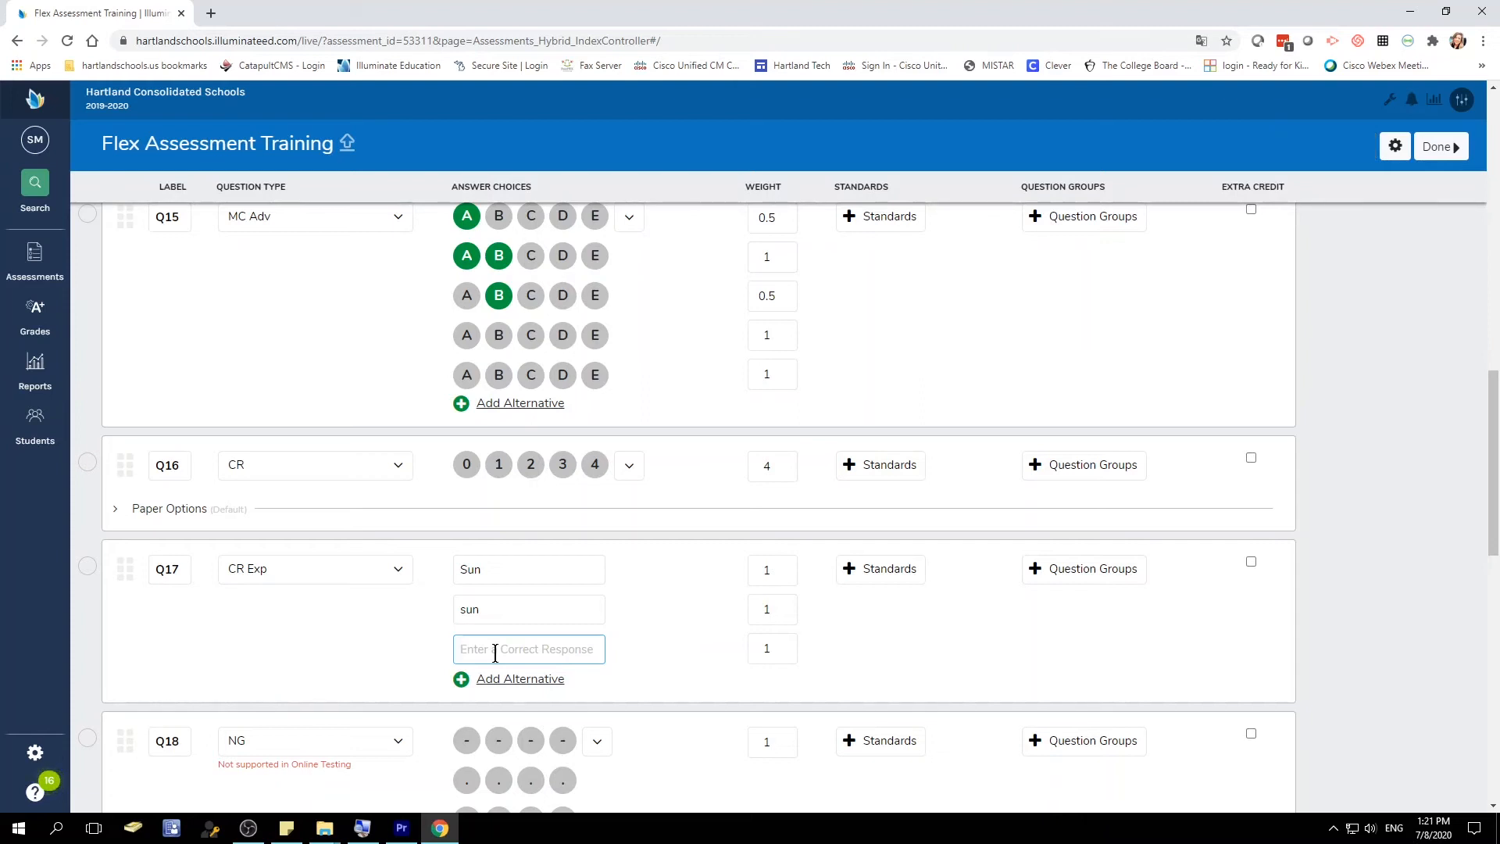
pyautogui.write('The ')
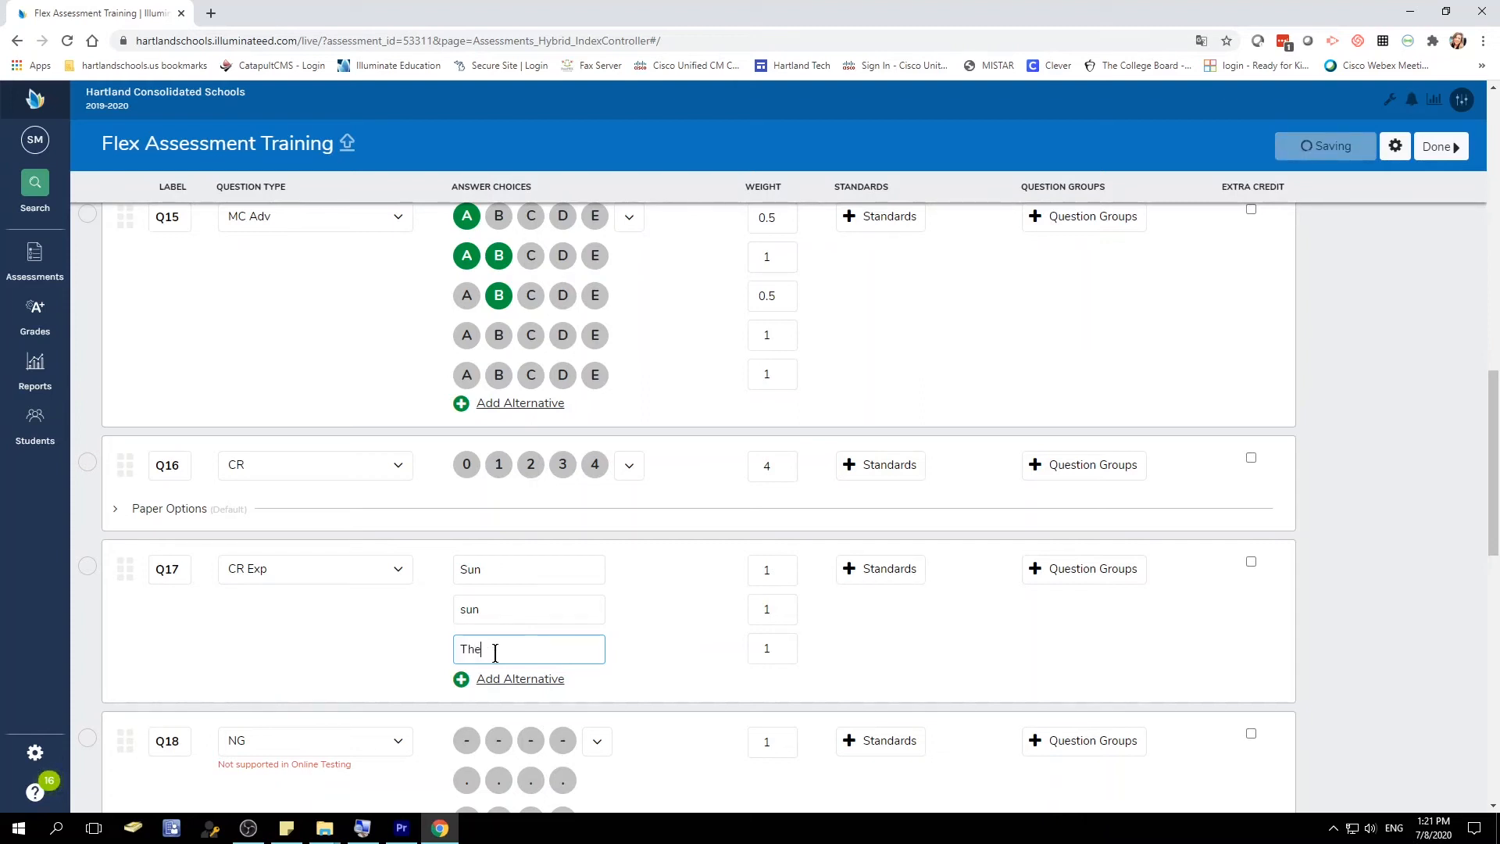
pyautogui.write('sun')
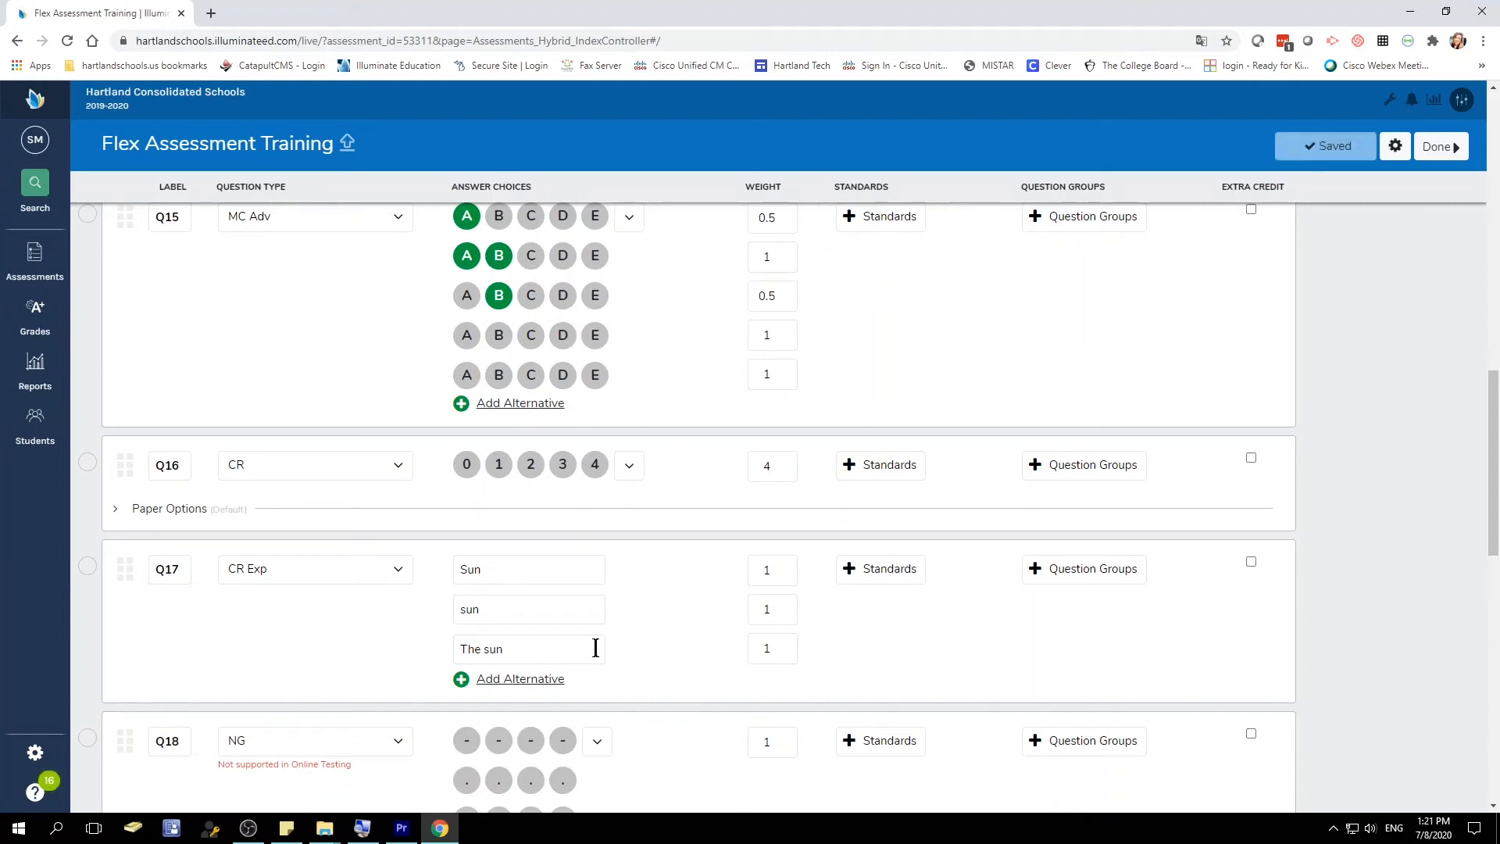
pyautogui.click(554, 649)
pyautogui.click(534, 679)
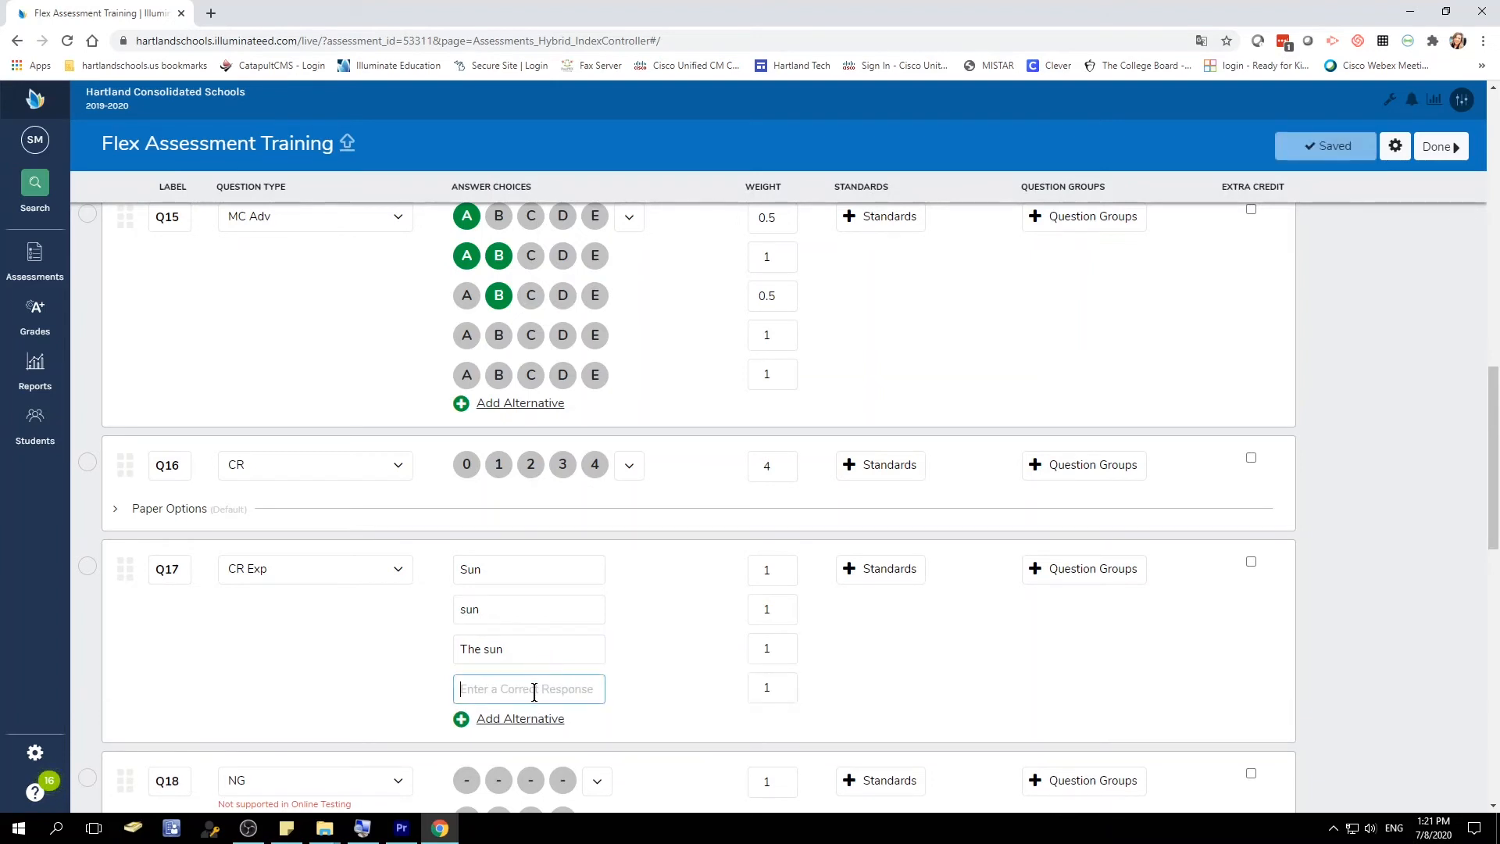
pyautogui.write('son')
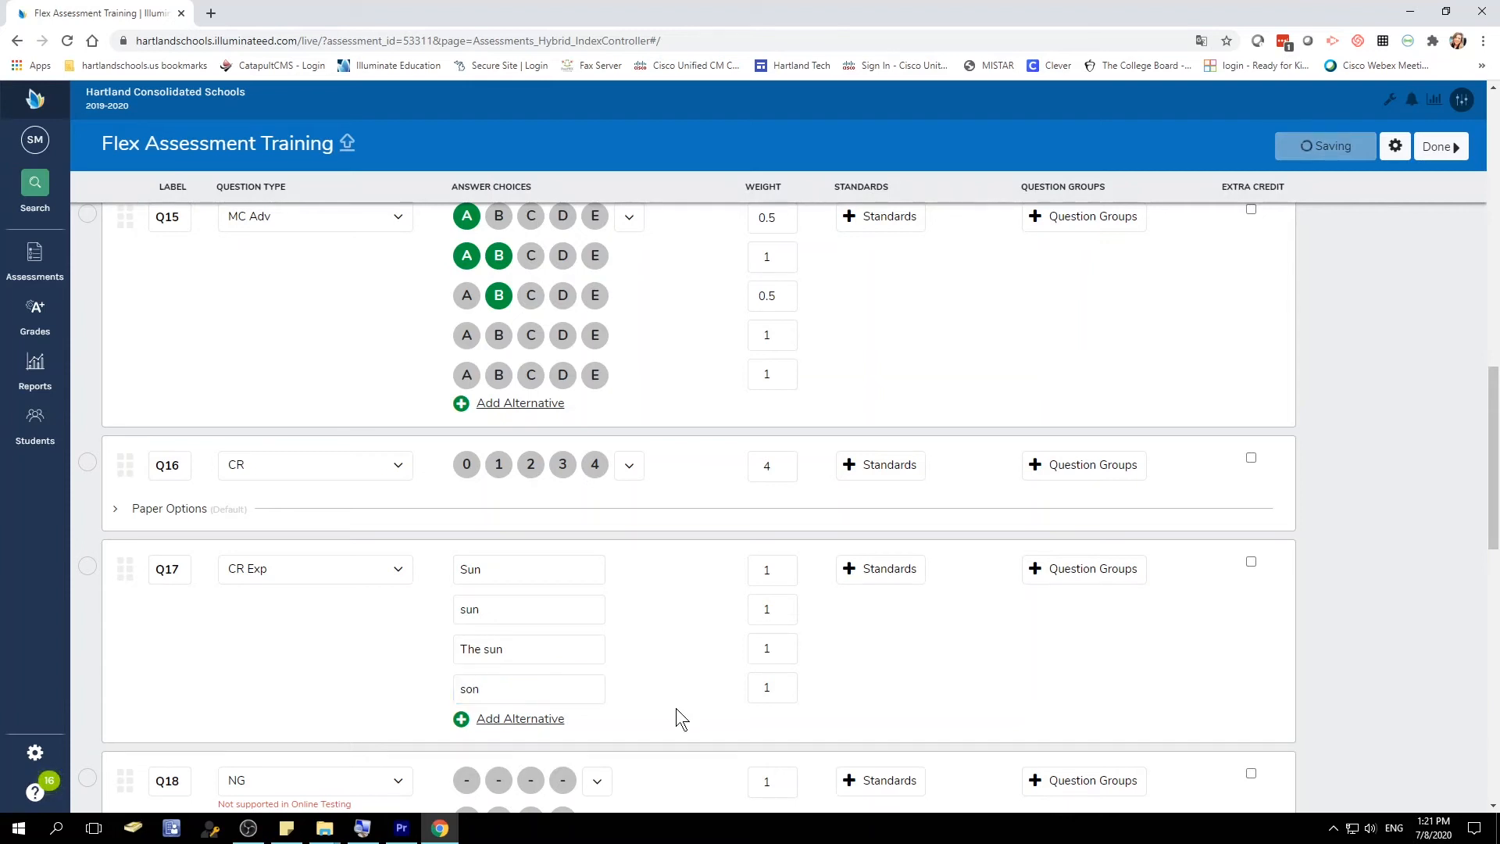
# - Mark $, 1, the decimal point and 0 across the four columns of the NG question Q18 as its answer
pyautogui.scroll(-5, 677, 707)
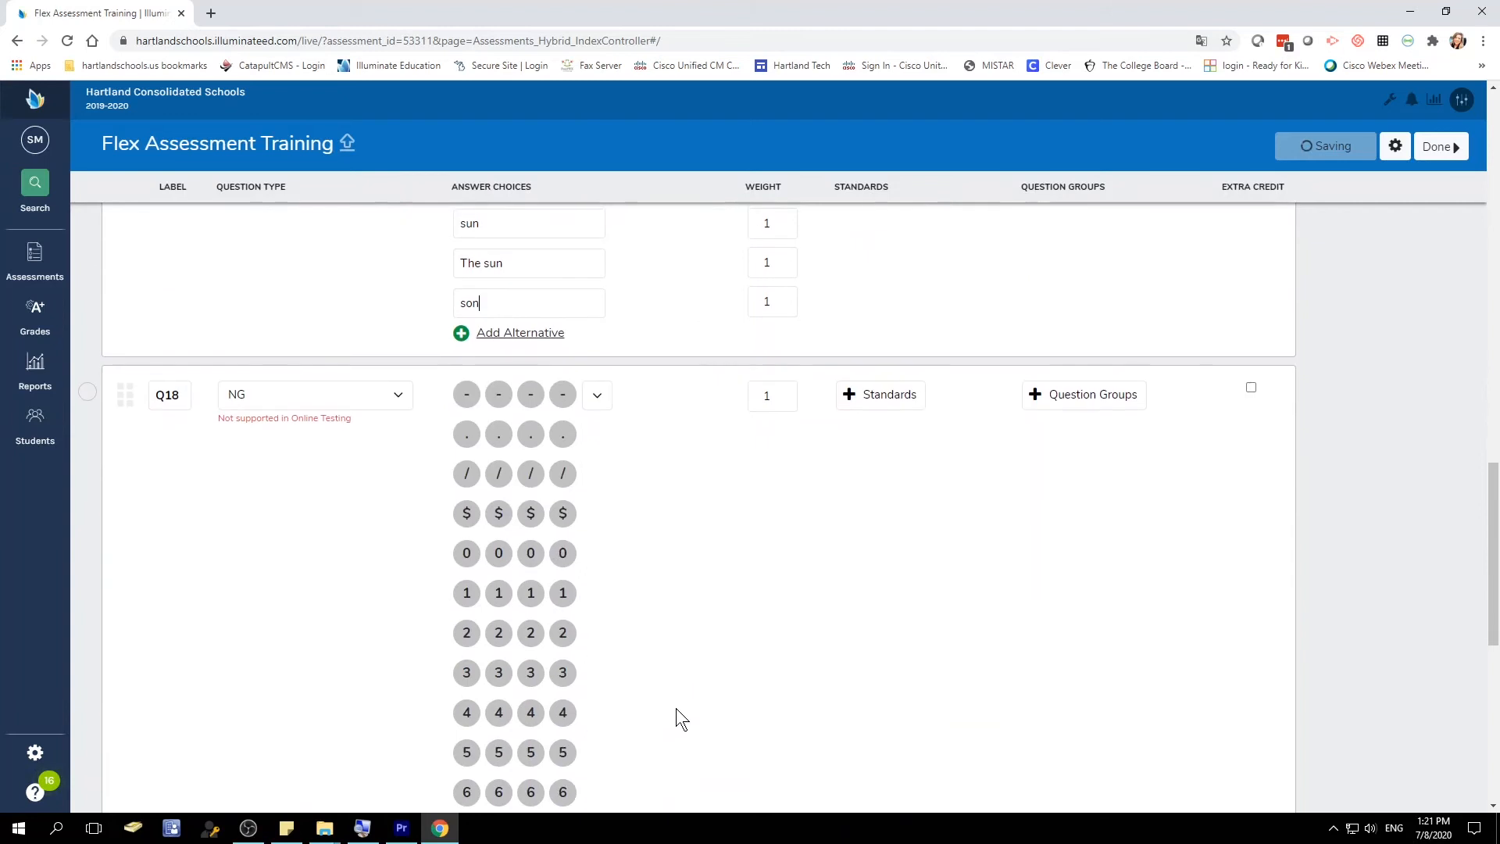
pyautogui.scroll(1, 676, 709)
pyautogui.scroll(-2, 676, 707)
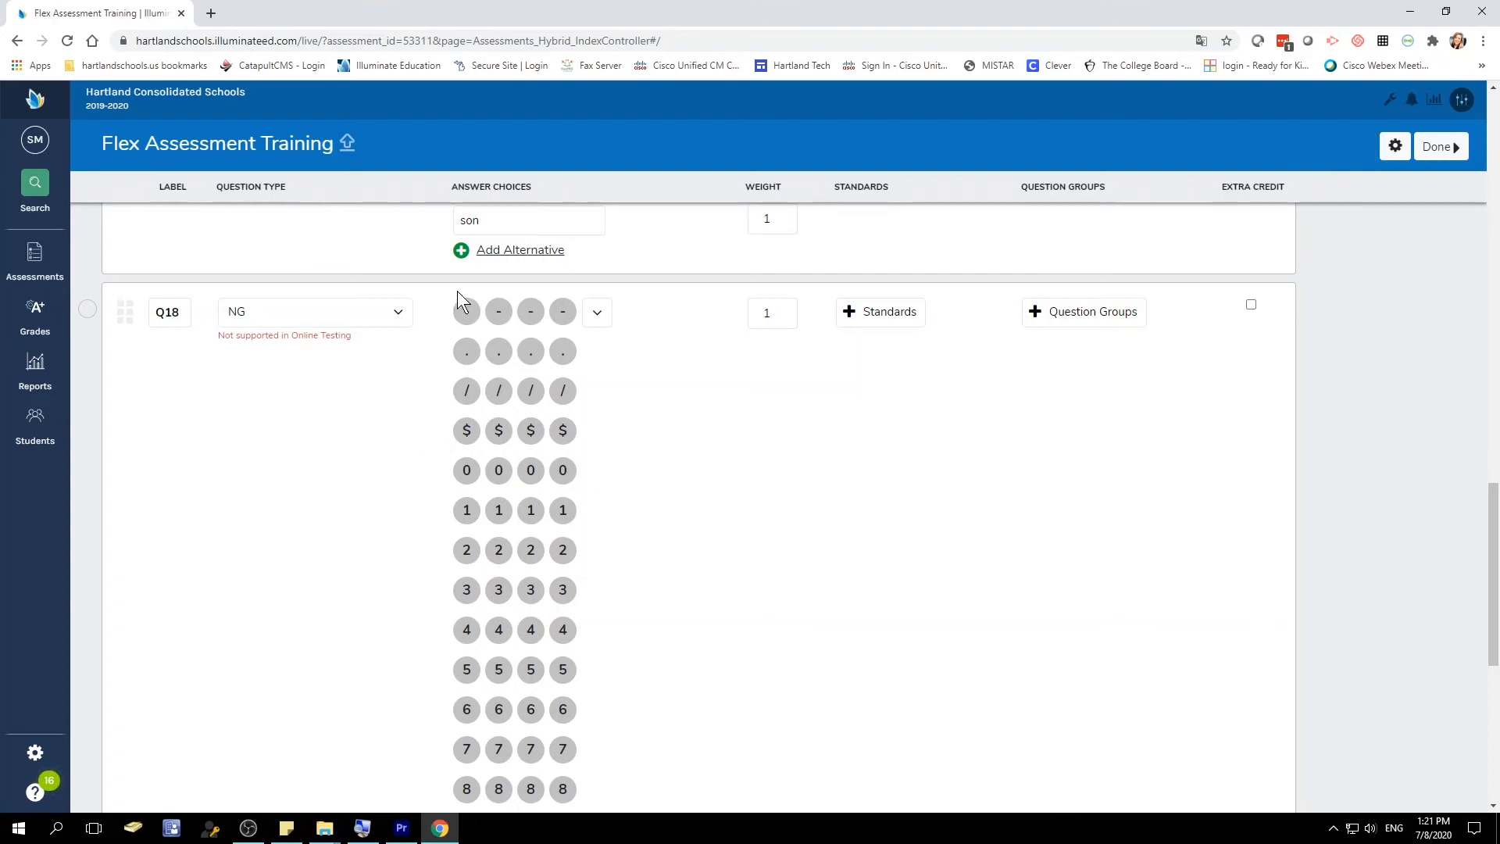
pyautogui.click(469, 439)
pyautogui.click(501, 512)
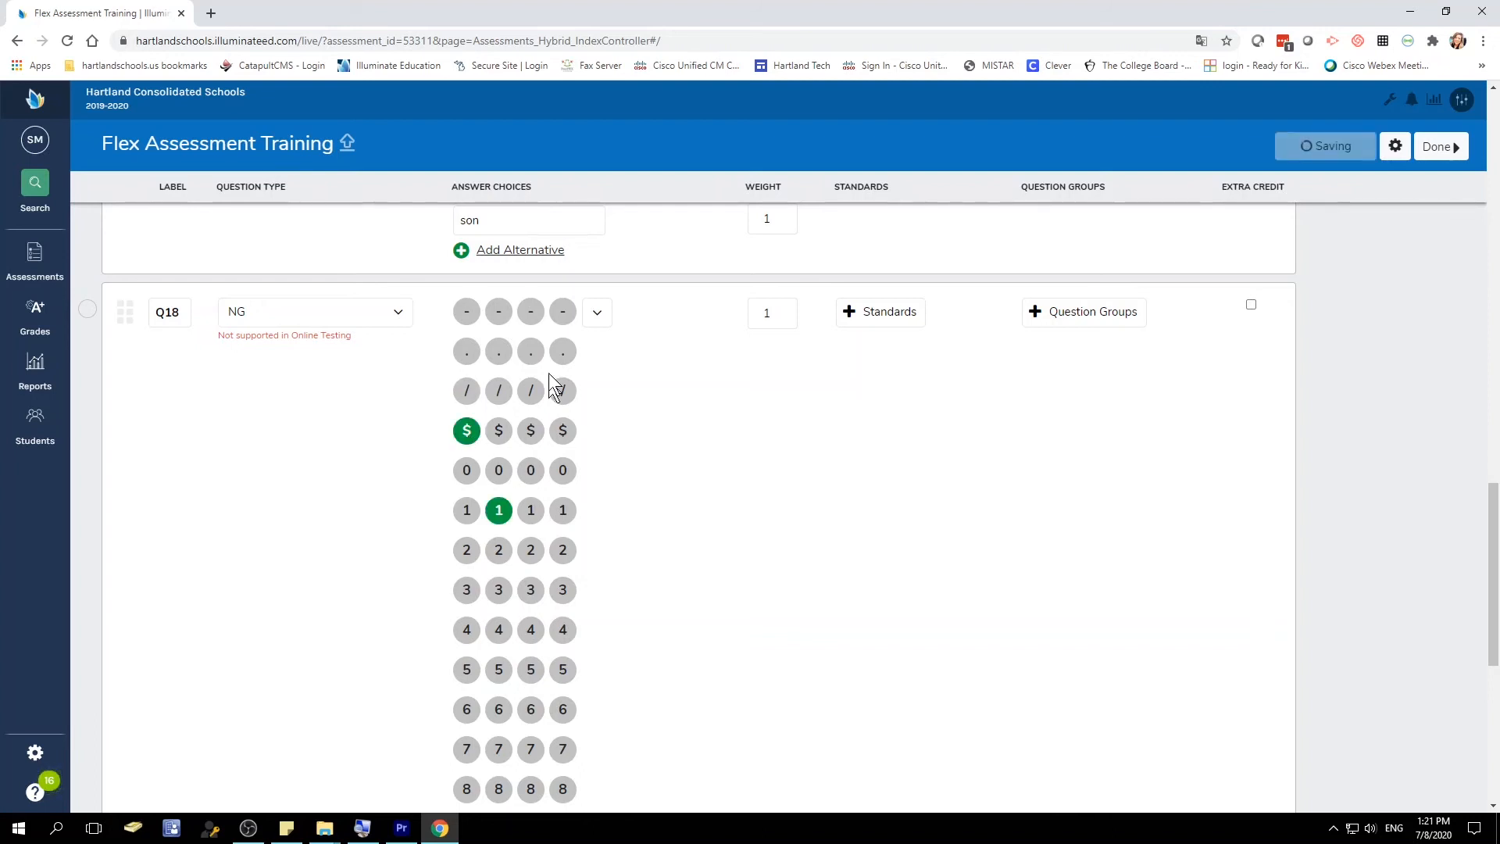
pyautogui.click(530, 352)
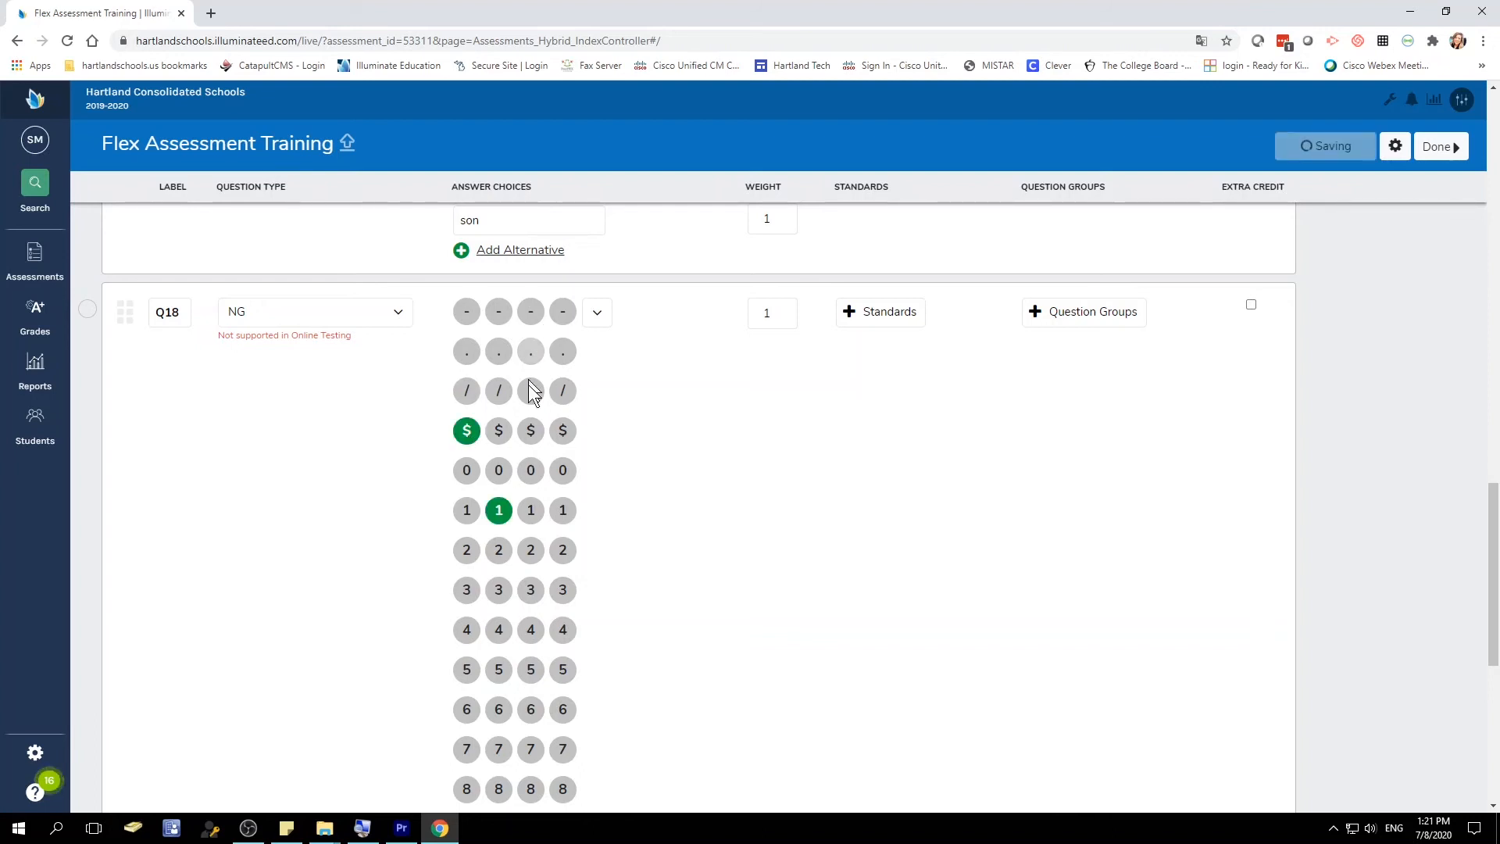
pyautogui.click(565, 471)
# - Expand Q18's answer grid to five columns and mark 0 in the fifth column
pyautogui.click(597, 312)
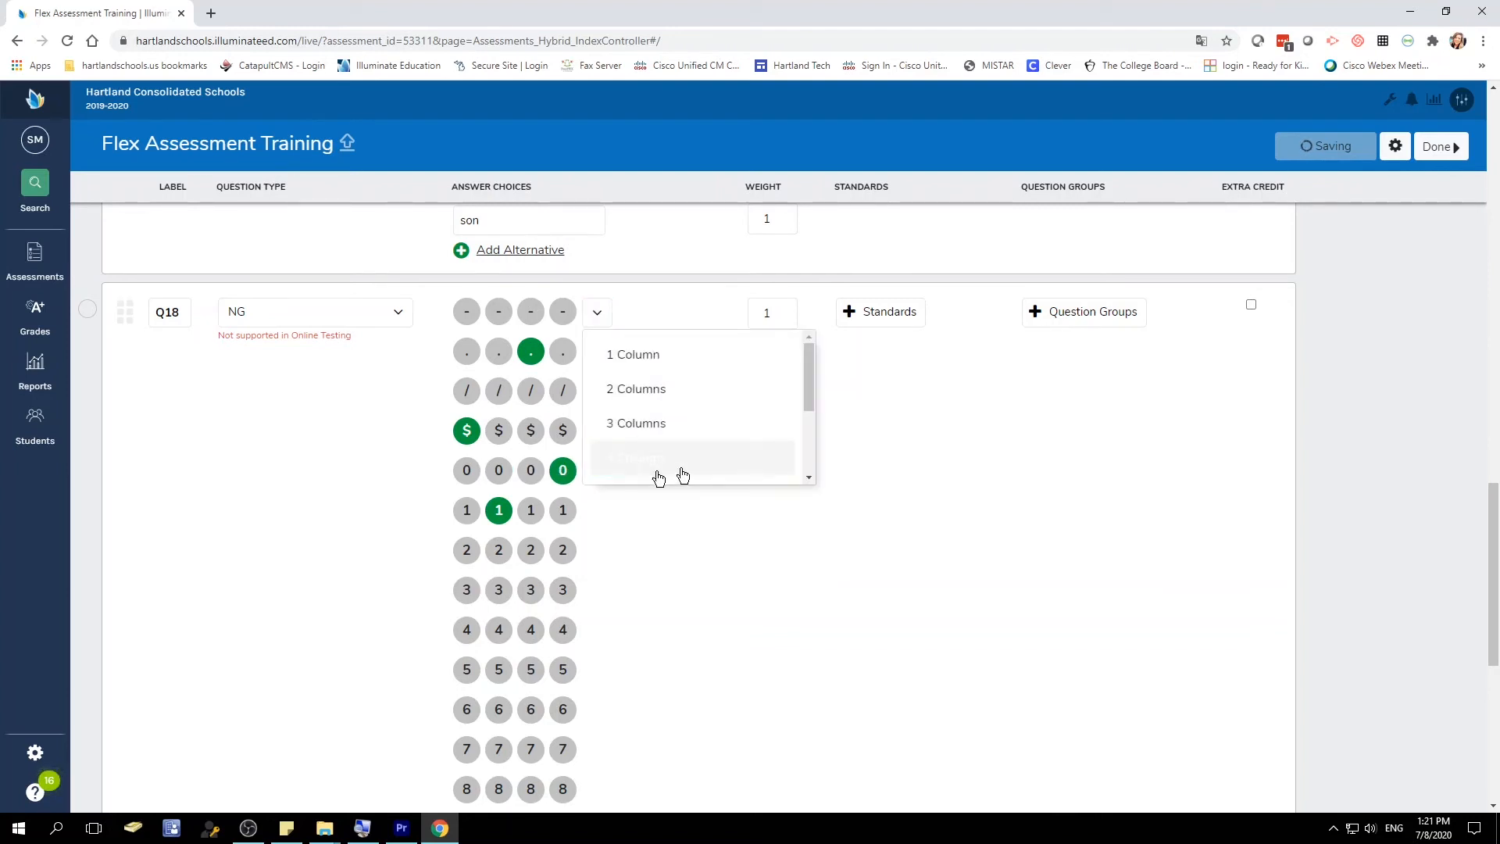
pyautogui.scroll(-2, 695, 437)
pyautogui.click(687, 378)
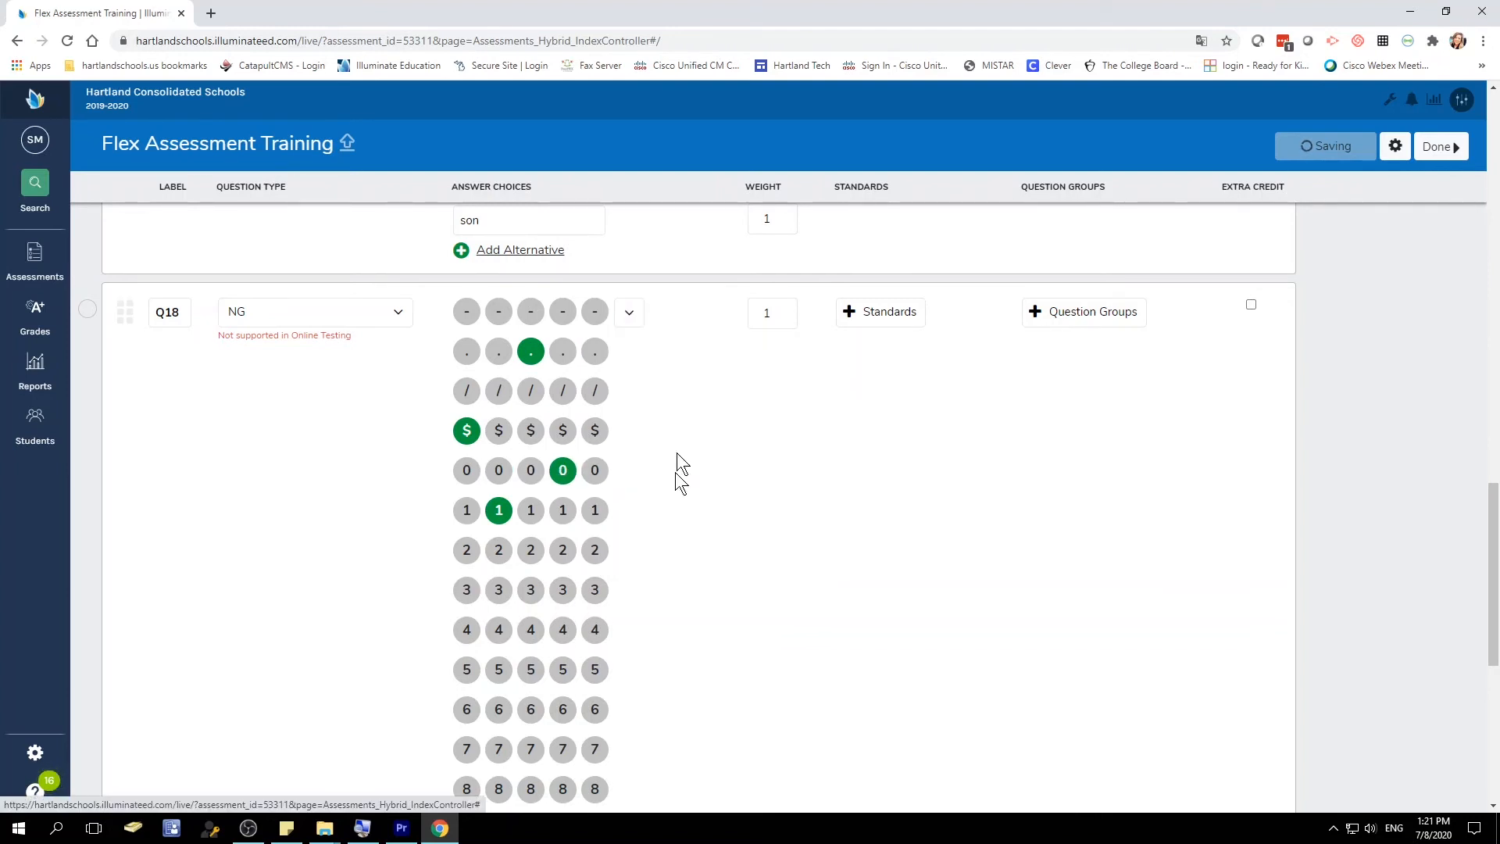
pyautogui.click(595, 471)
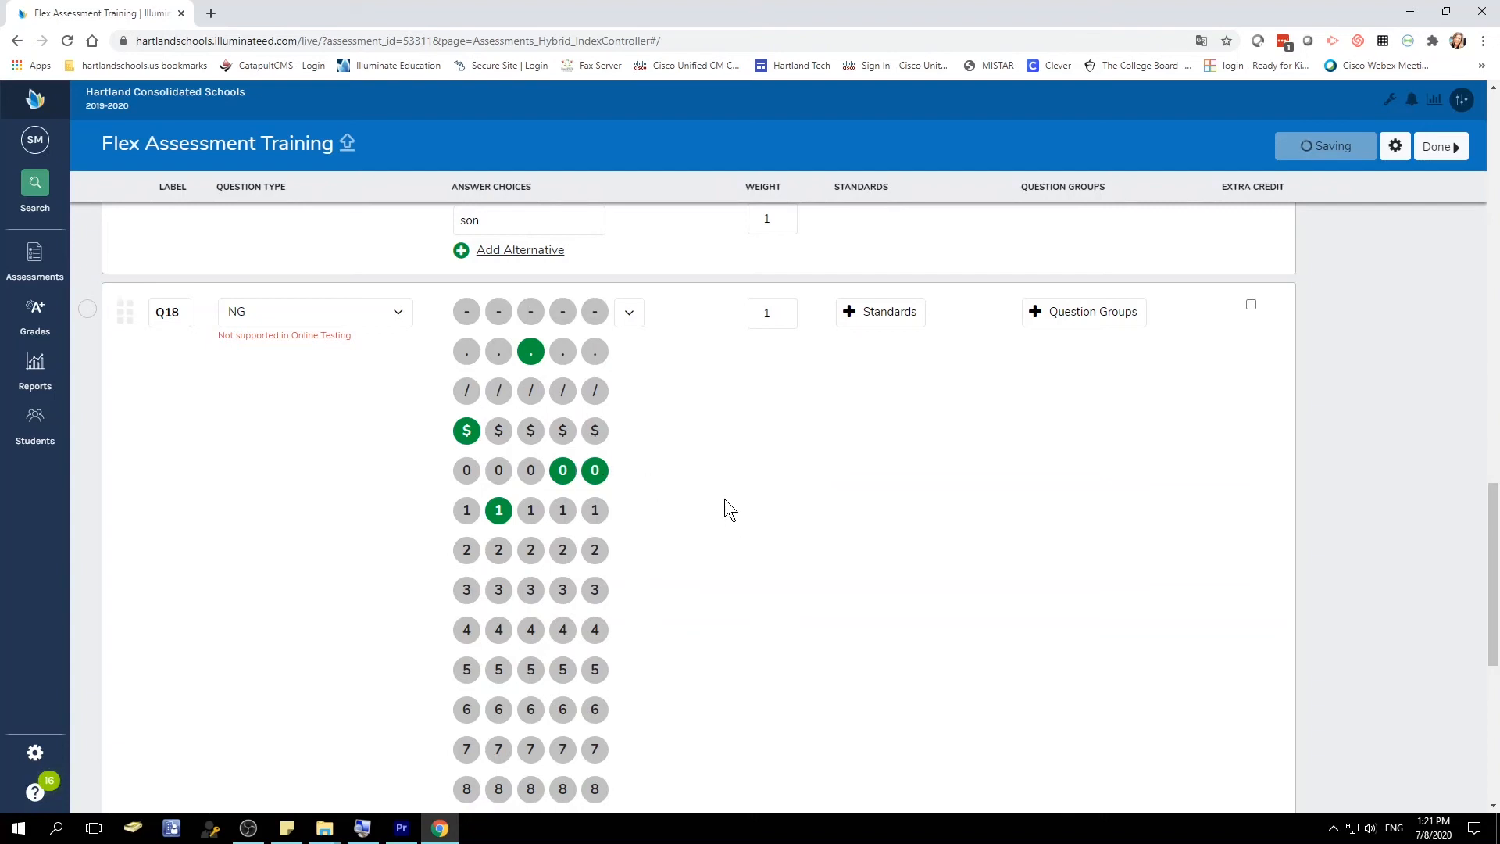
# - Set the advanced rubric score for level 1 of the CR Adv question Q19 to 2
pyautogui.scroll(-5, 718, 546)
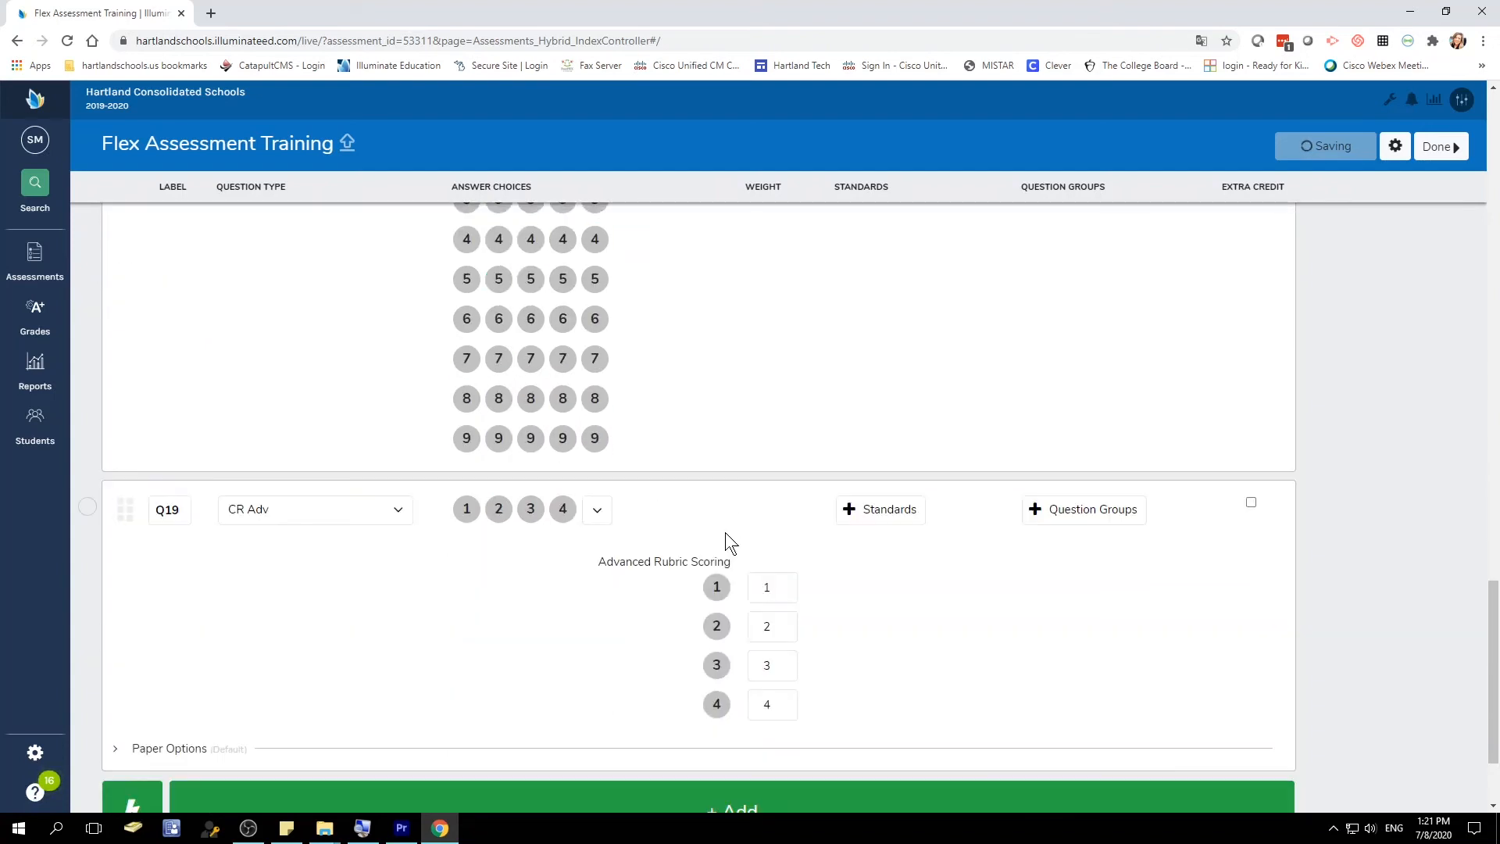
pyautogui.scroll(-2, 727, 533)
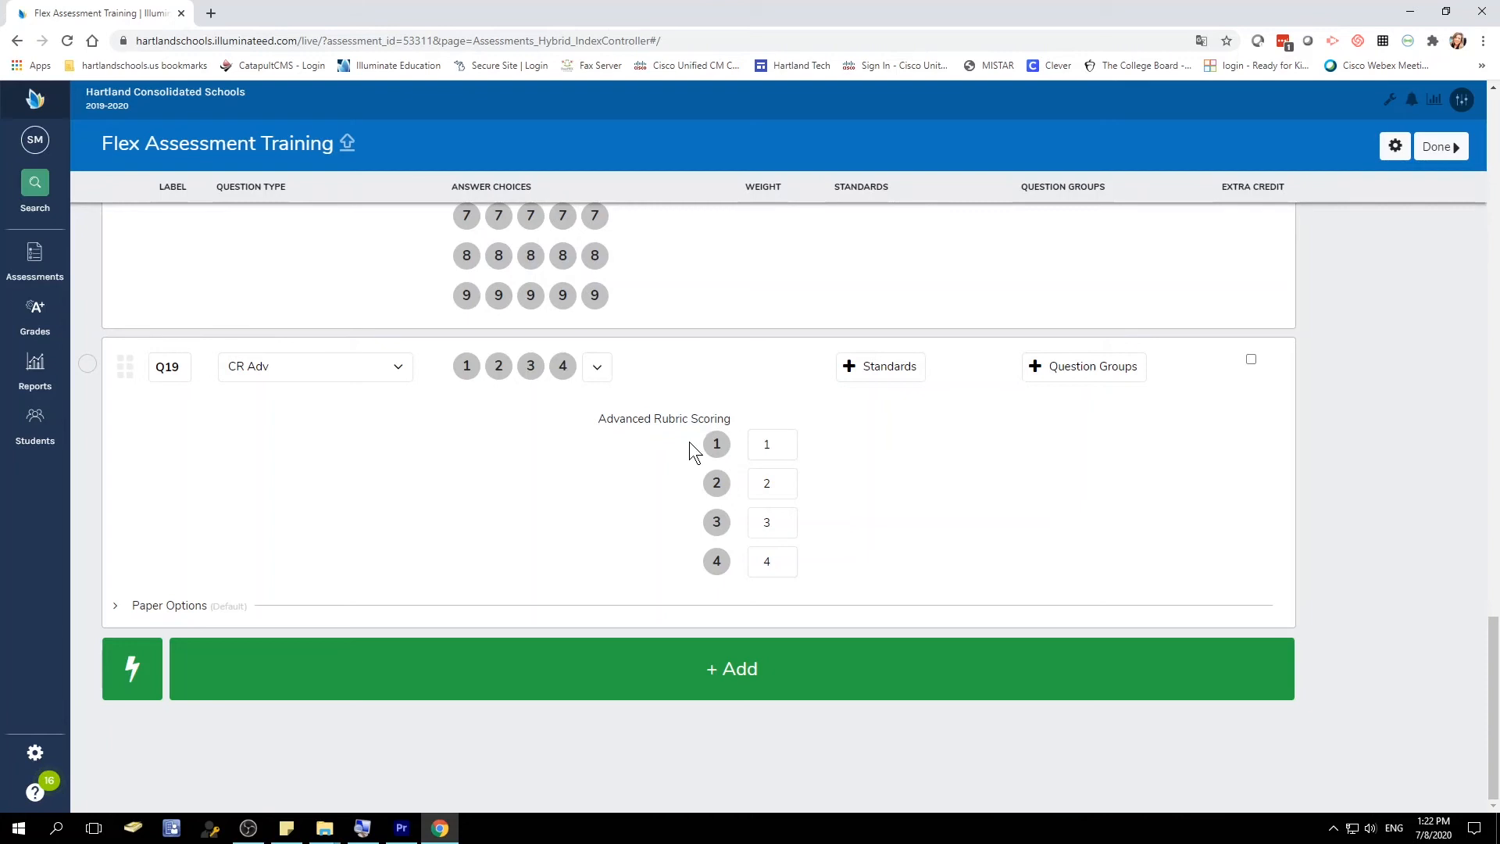
pyautogui.click(766, 442)
pyautogui.click(785, 441)
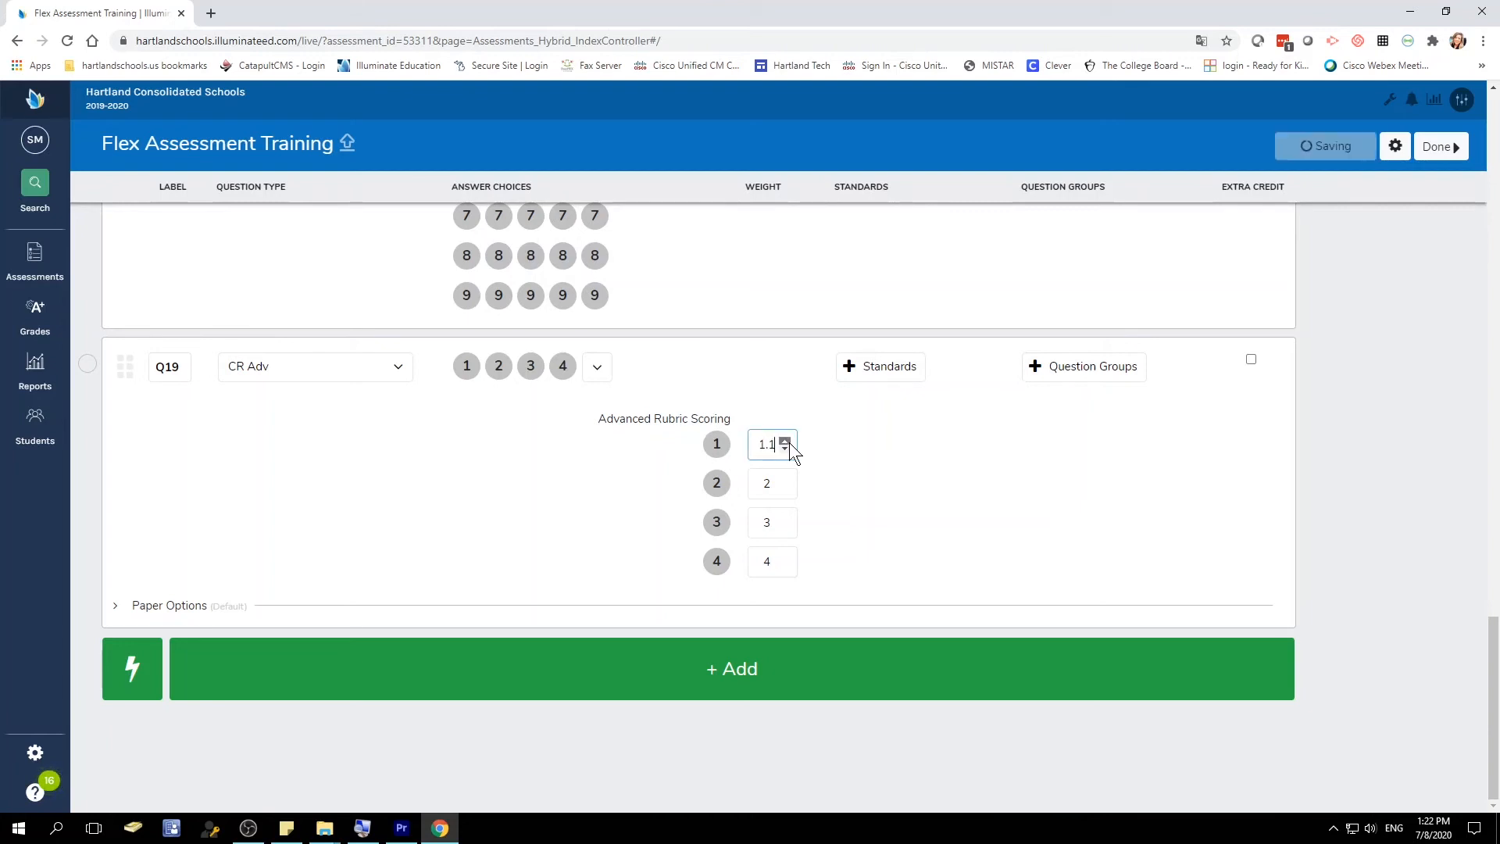
pyautogui.click(785, 441)
pyautogui.click(784, 441)
pyautogui.moveTo(758, 444); pyautogui.dragTo(786, 443)
# - Mark the correct answers for Q1 to Q7: A for Q1, A and B for Q2, B for Q3, and C for Q4 to Q7
pyautogui.scroll(5, 931, 486)
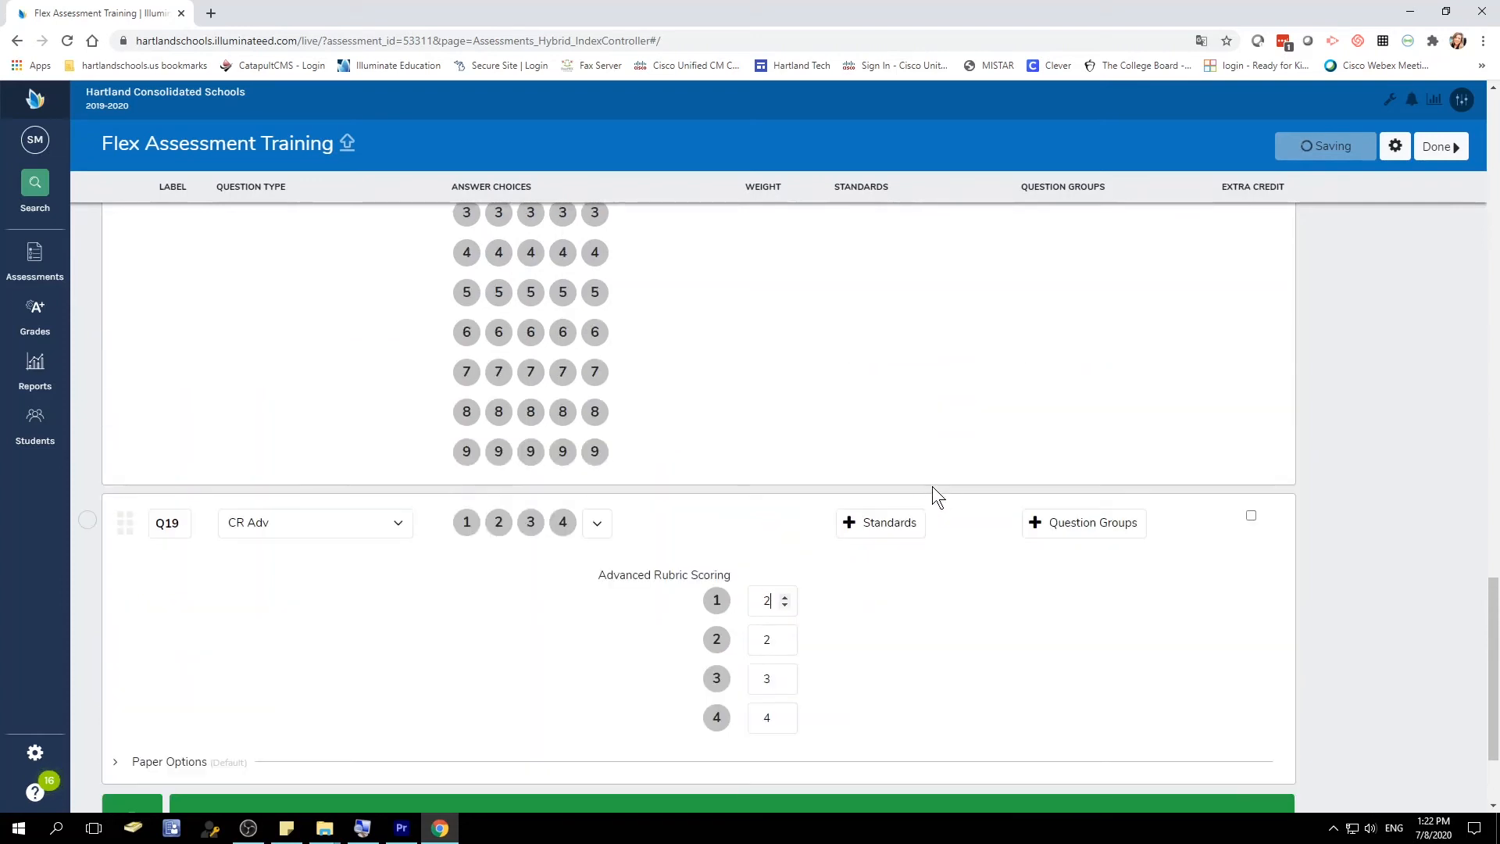
pyautogui.scroll(15, 951, 506)
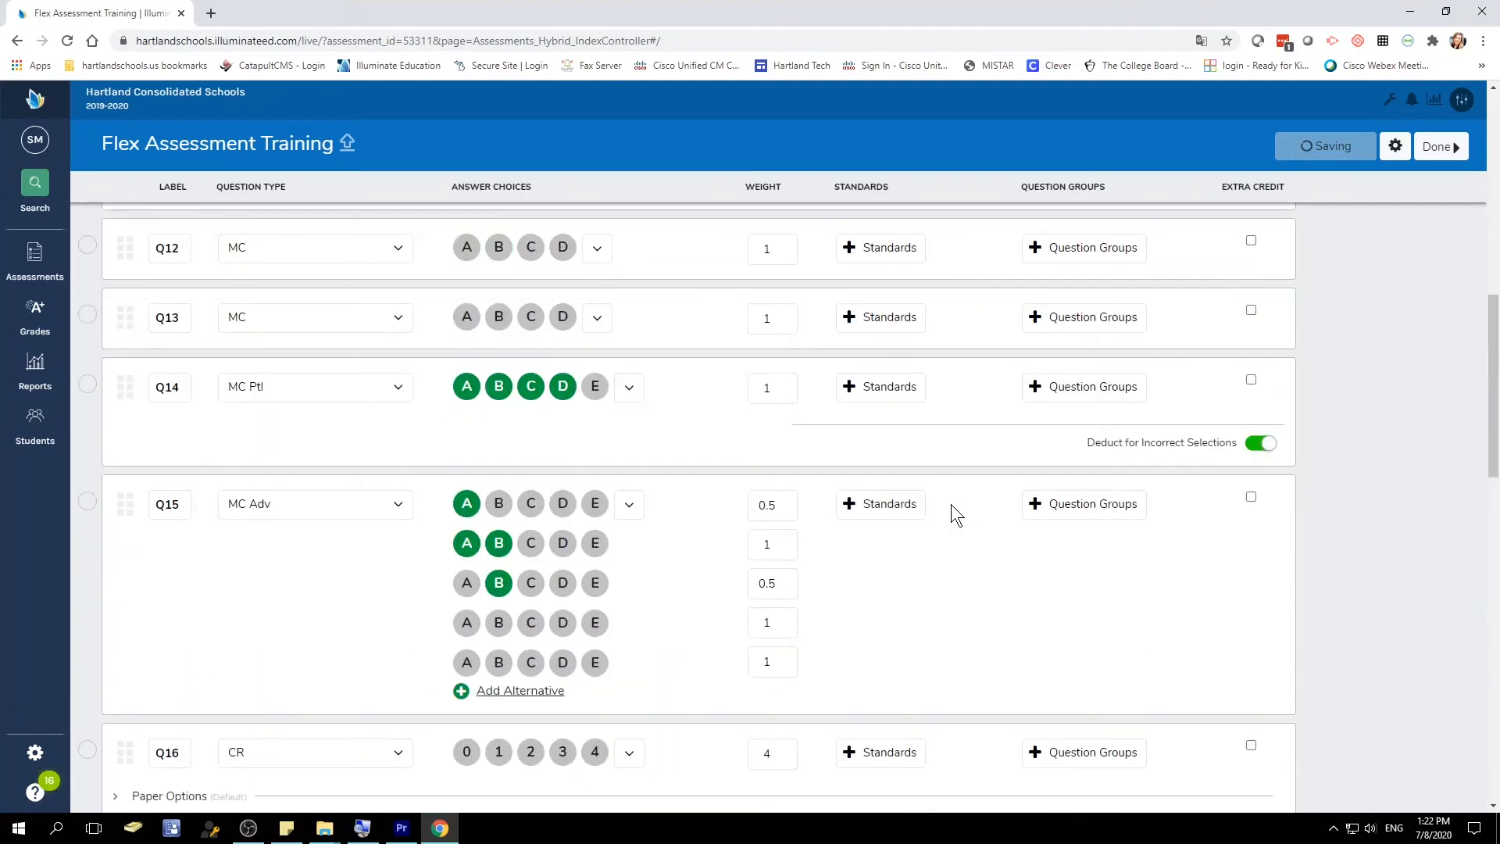
pyautogui.scroll(8, 950, 504)
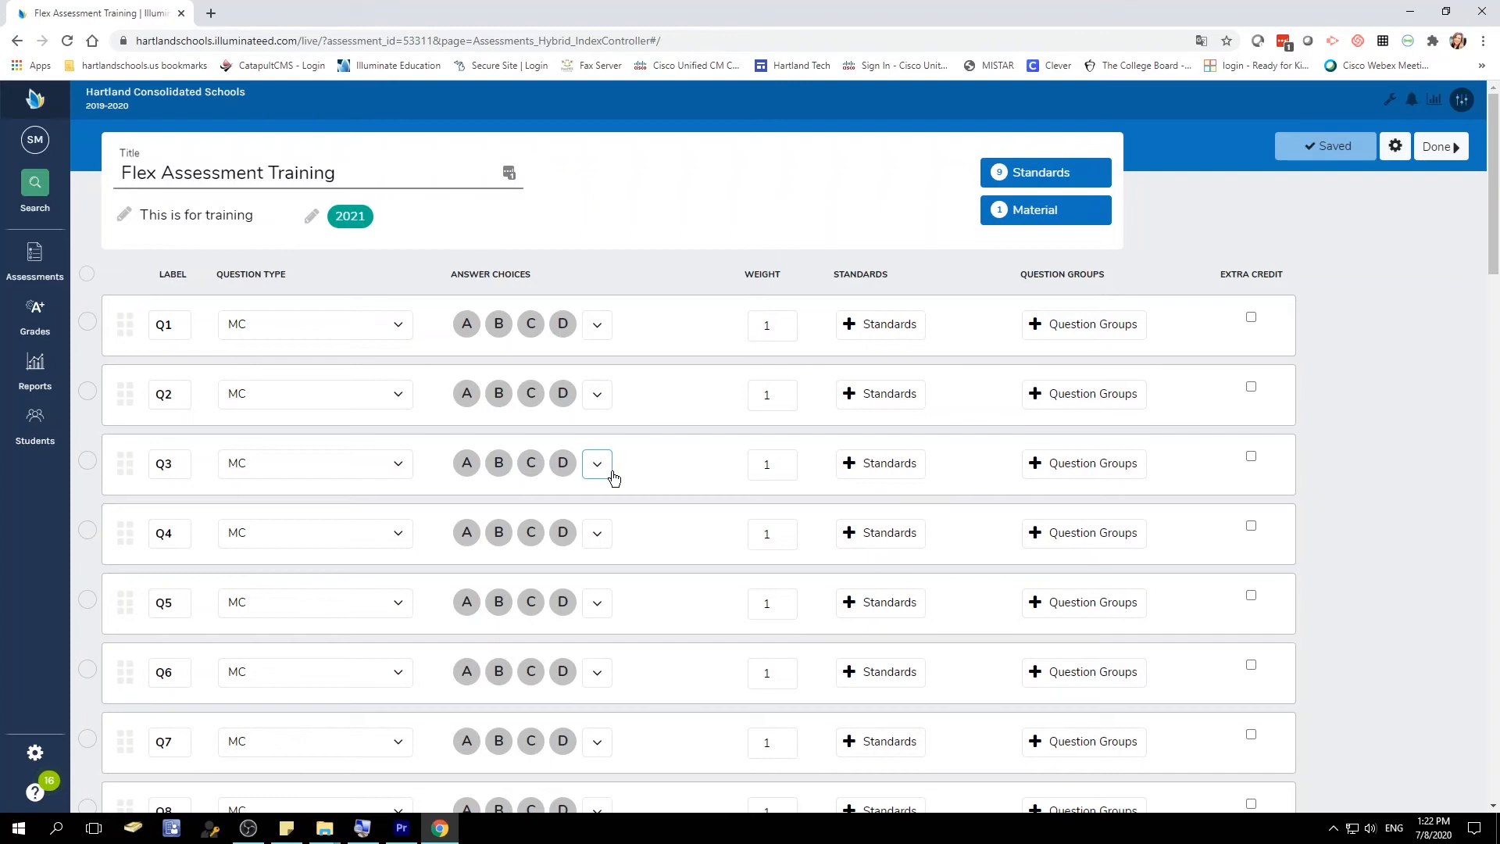
pyautogui.click(467, 328)
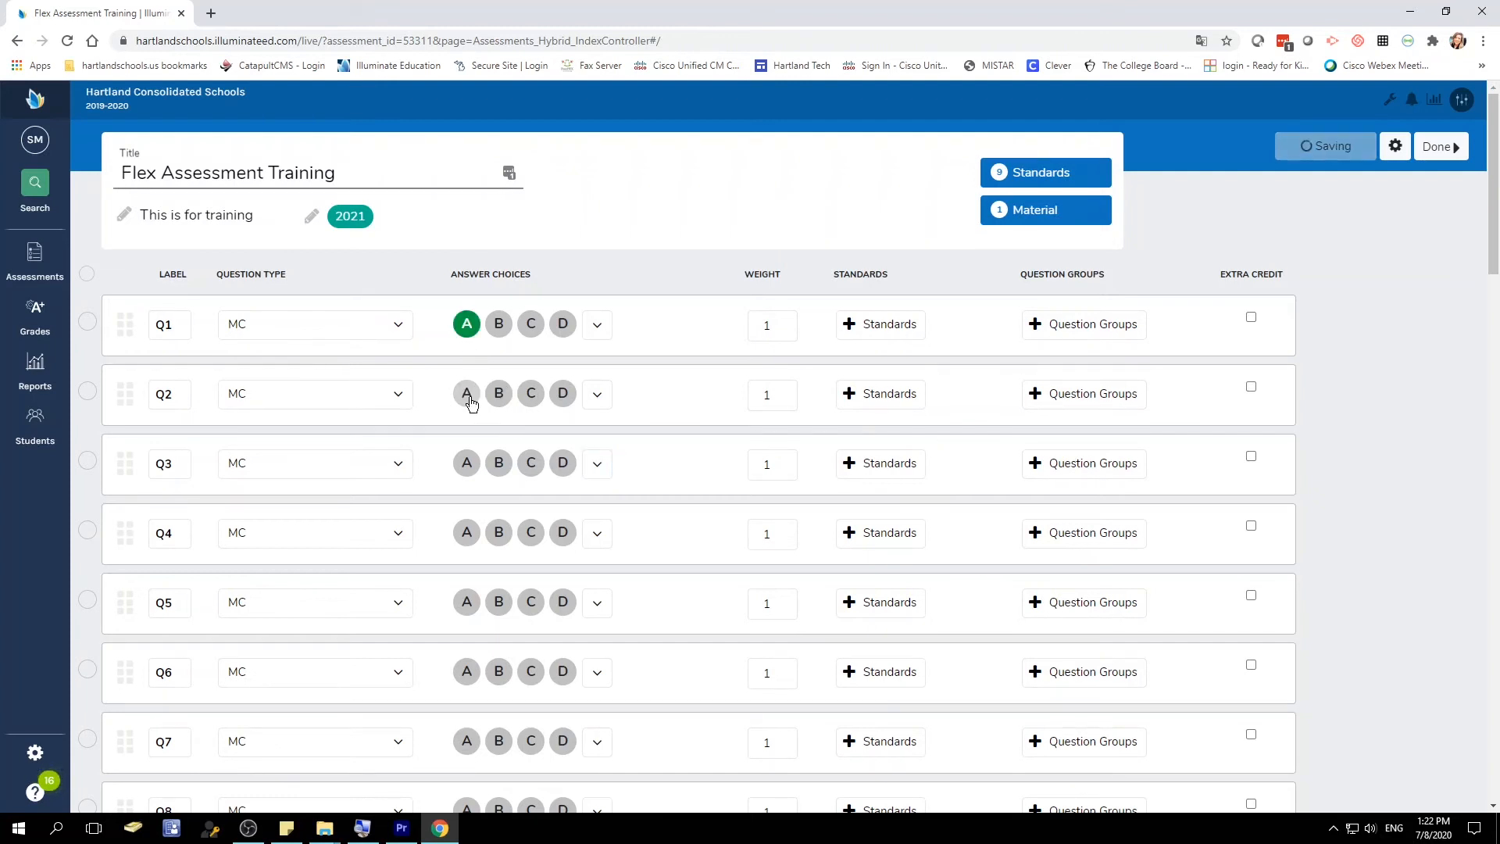
pyautogui.click(494, 397)
pyautogui.click(500, 463)
pyautogui.click(528, 534)
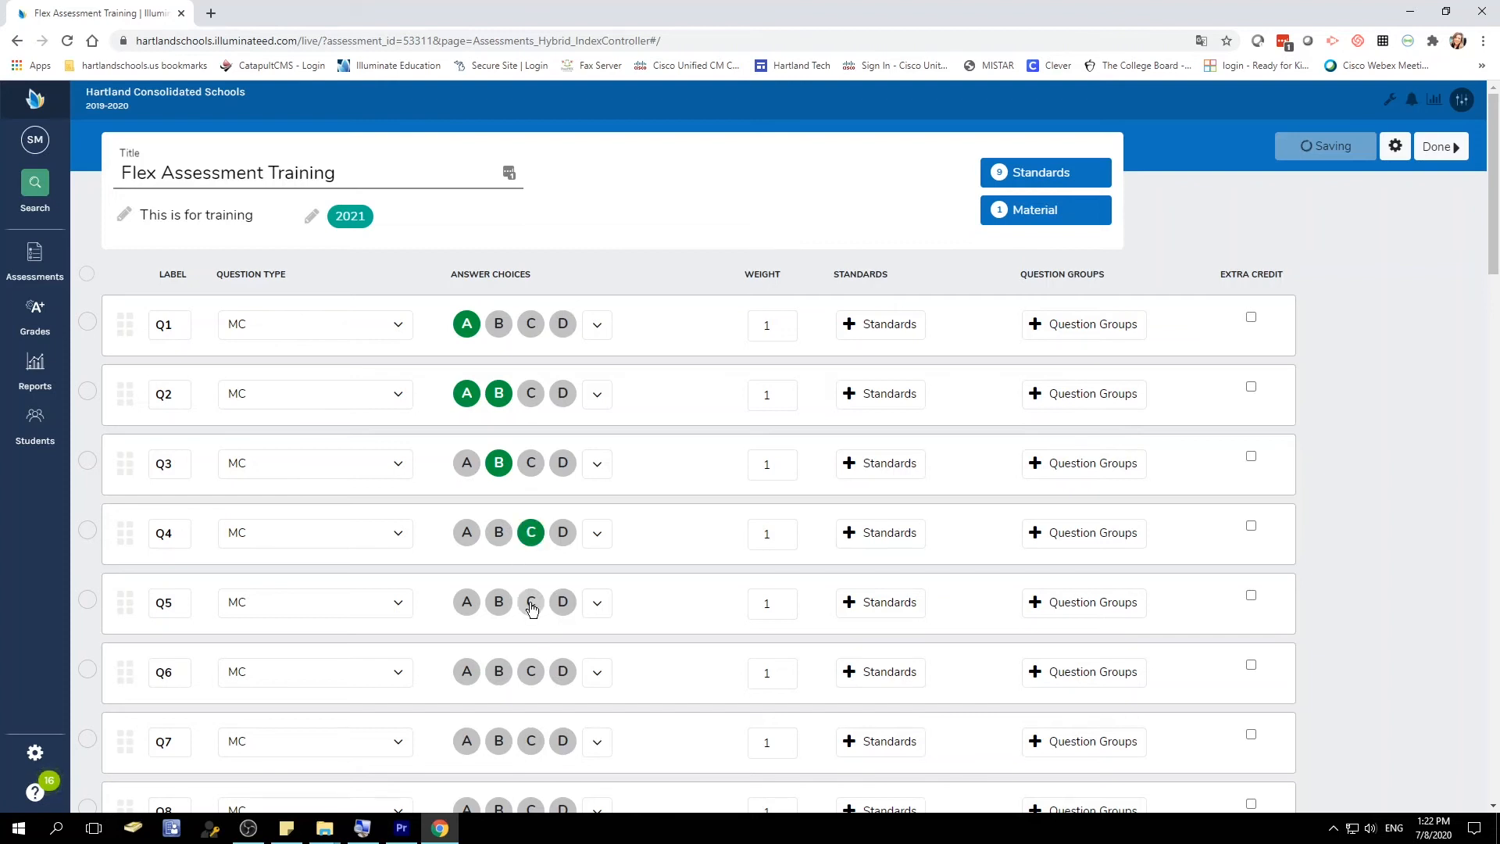
pyautogui.click(529, 603)
pyautogui.click(531, 674)
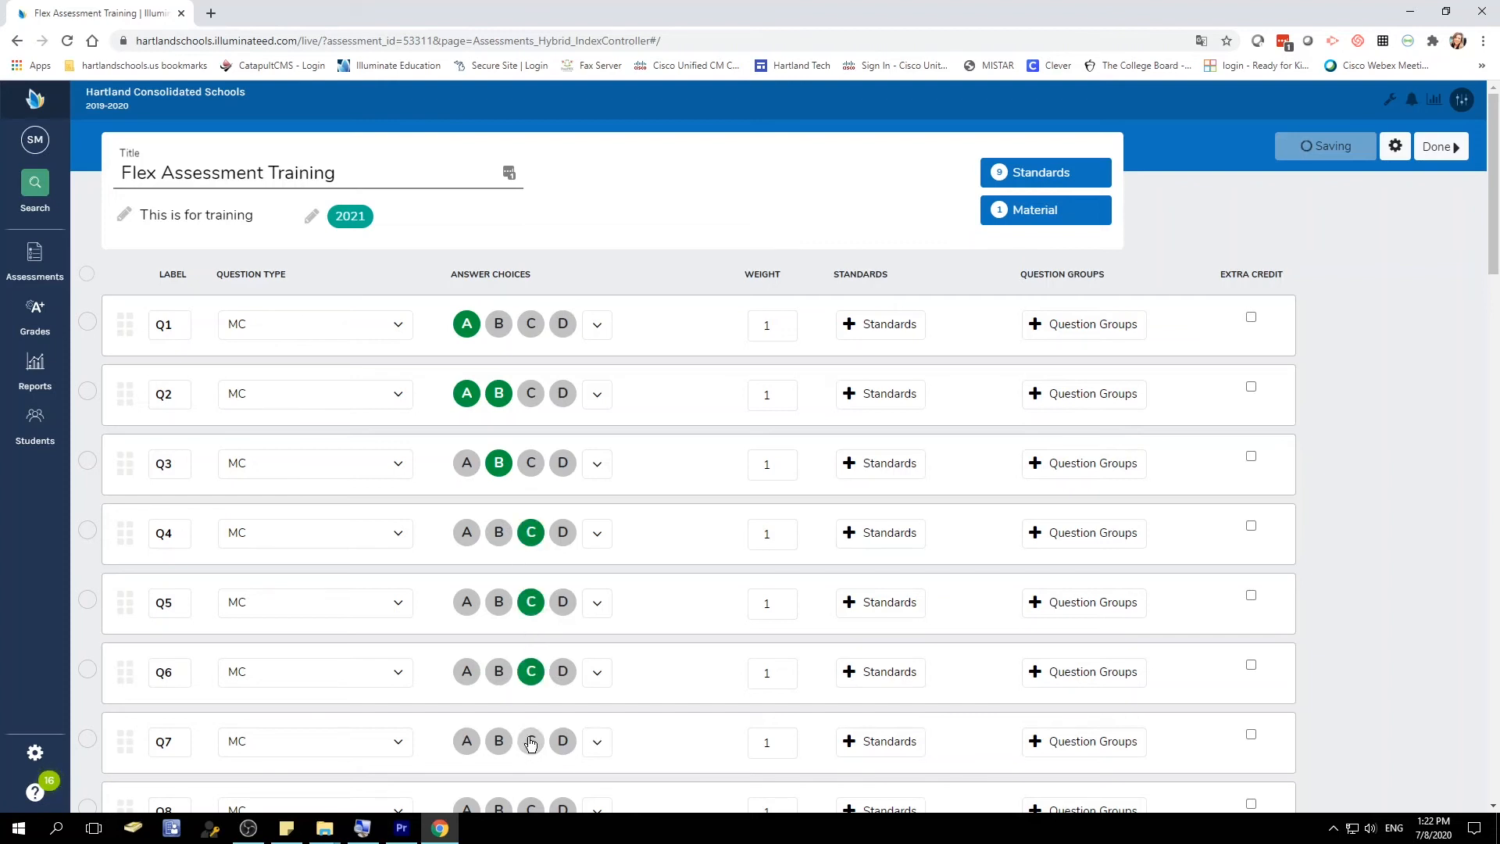
pyautogui.click(532, 741)
# - Mark the correct answers for Q8 to Q13: C for Q8 and Q9, B for Q10, A for Q11, and B for Q12 and Q13
pyautogui.scroll(-3, 715, 682)
pyautogui.click(528, 546)
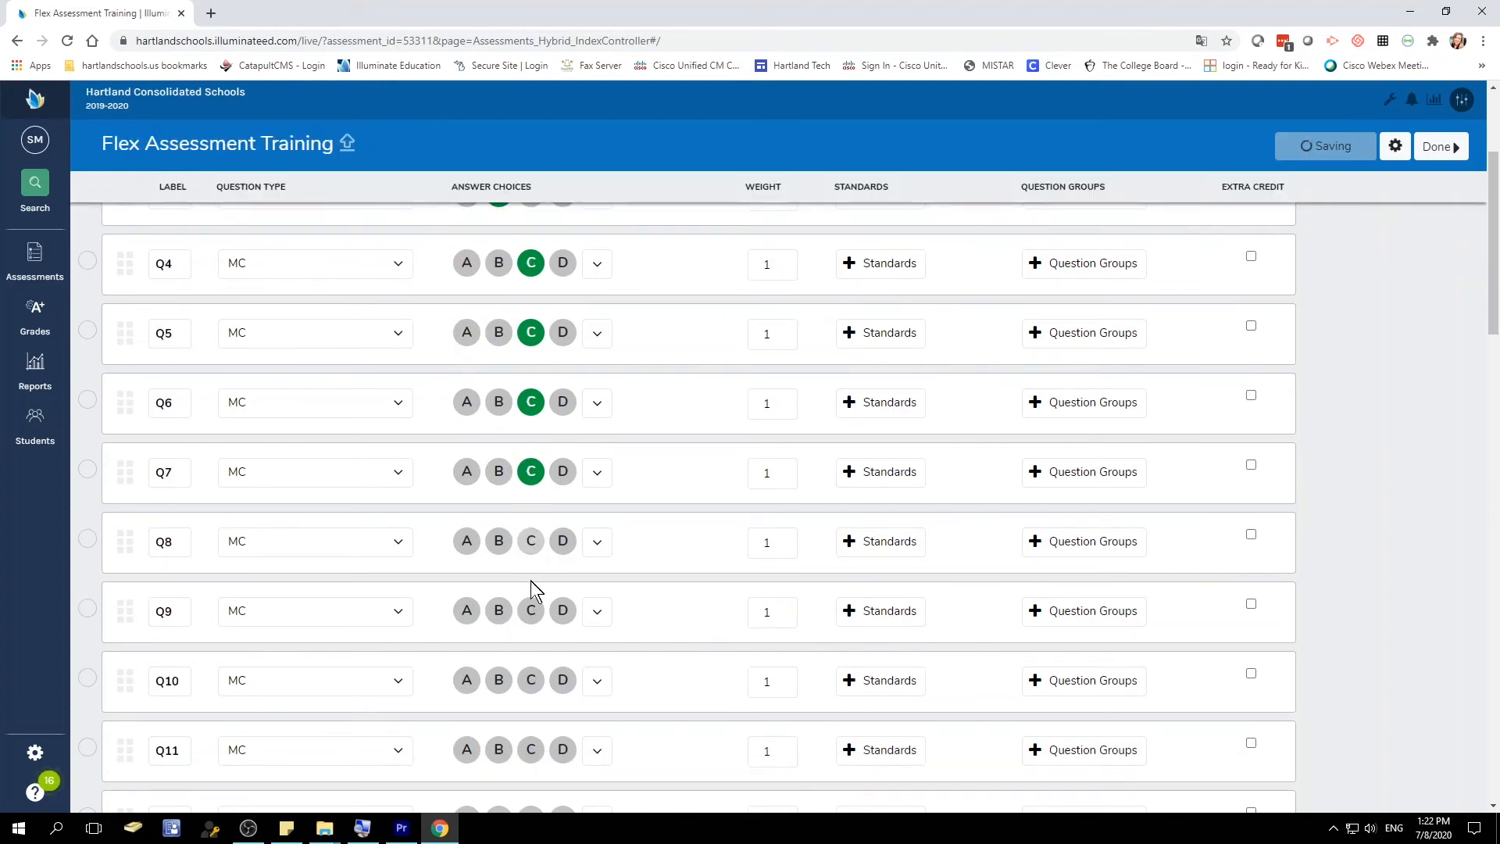
pyautogui.click(528, 614)
pyautogui.click(498, 679)
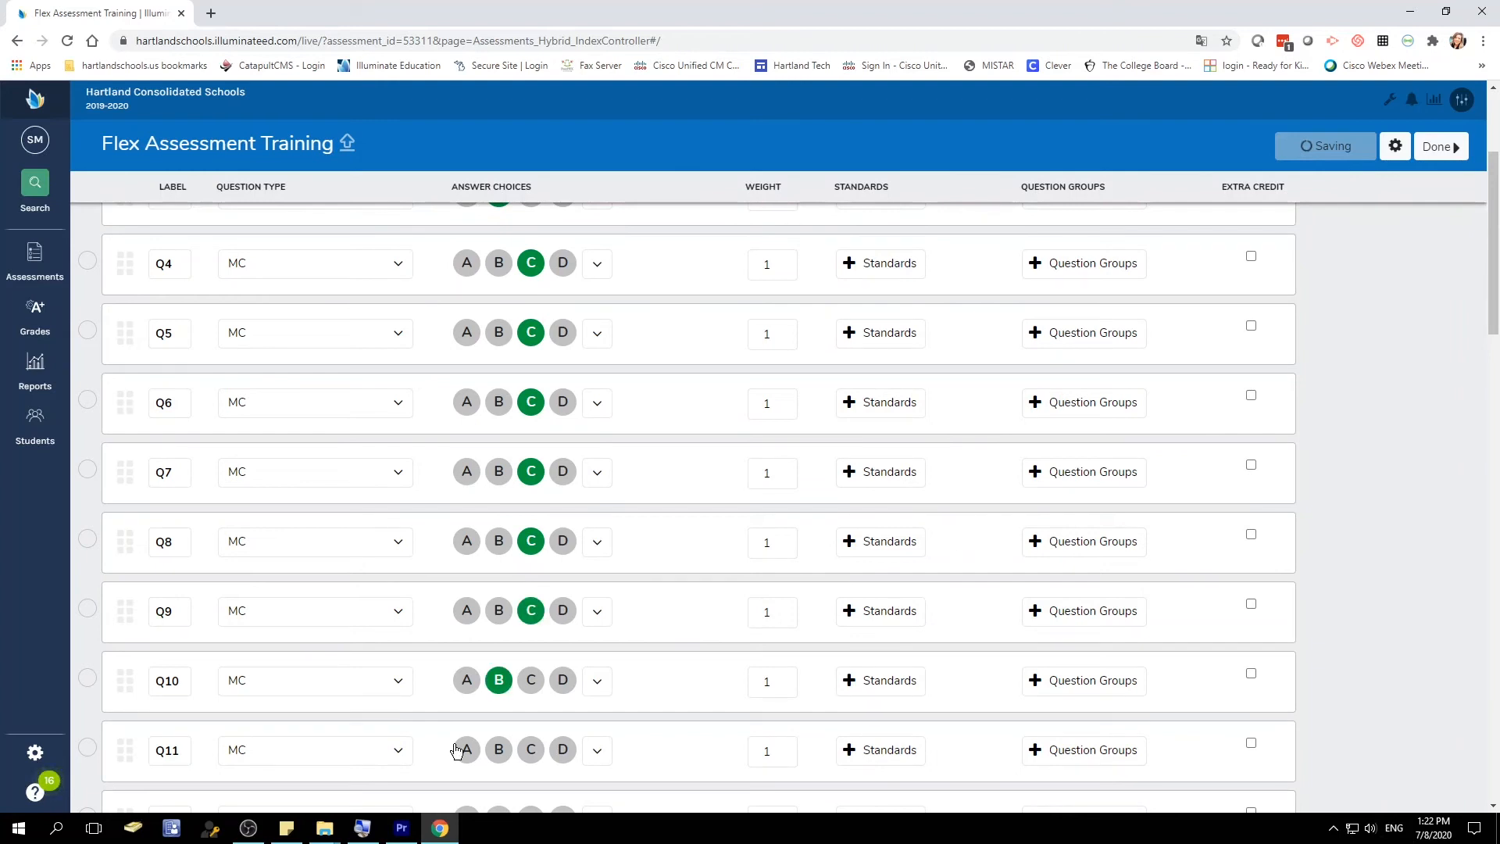
pyautogui.click(466, 749)
pyautogui.scroll(-3, 631, 689)
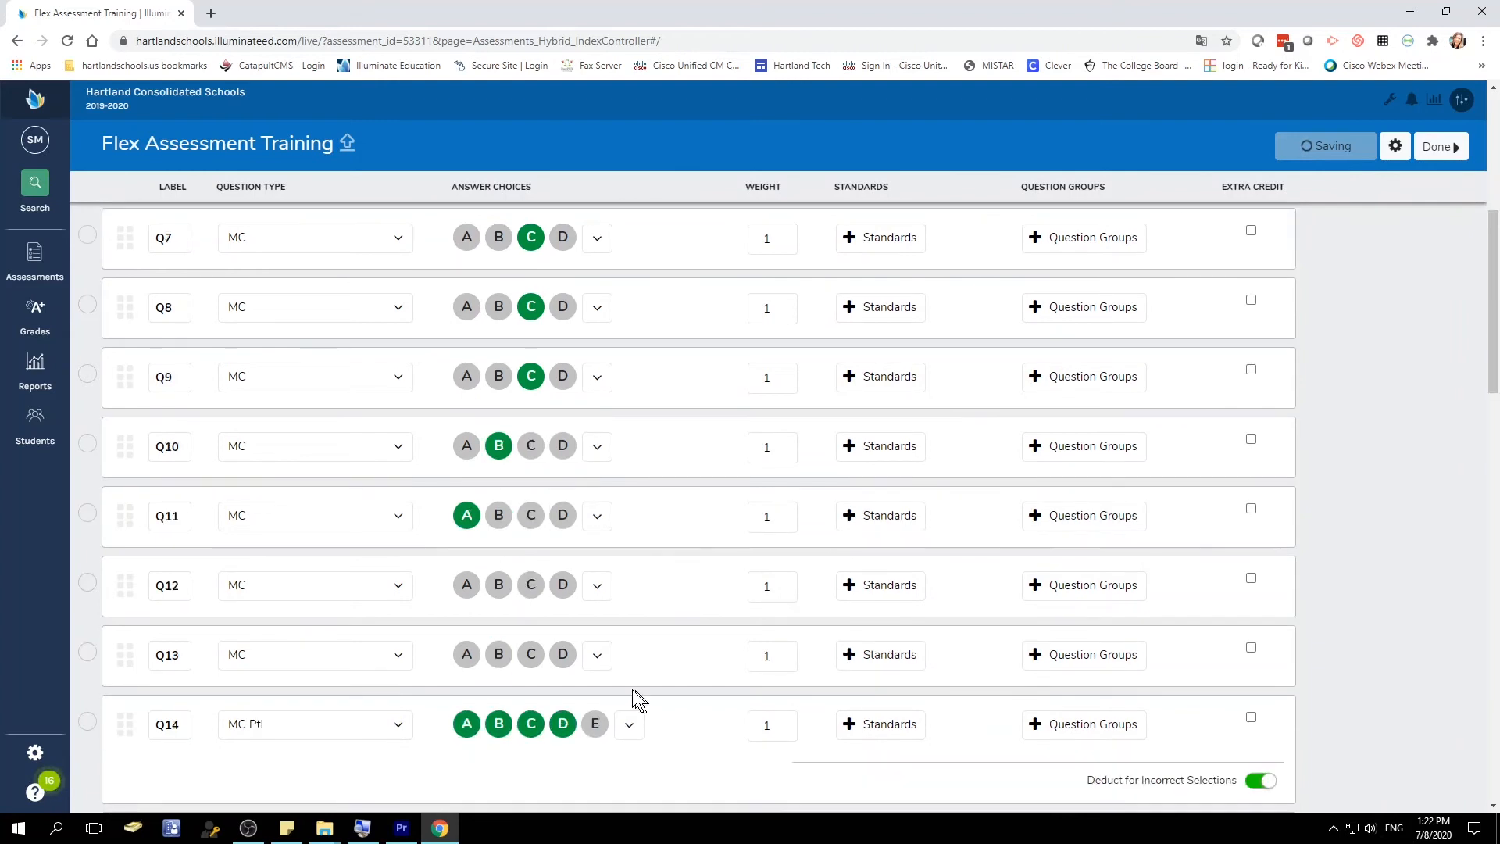
pyautogui.click(499, 588)
pyautogui.click(499, 655)
# - Align question Q1 with the standard PE.SCI.2.K-2-ETS1 Engineering Design
pyautogui.scroll(6, 648, 613)
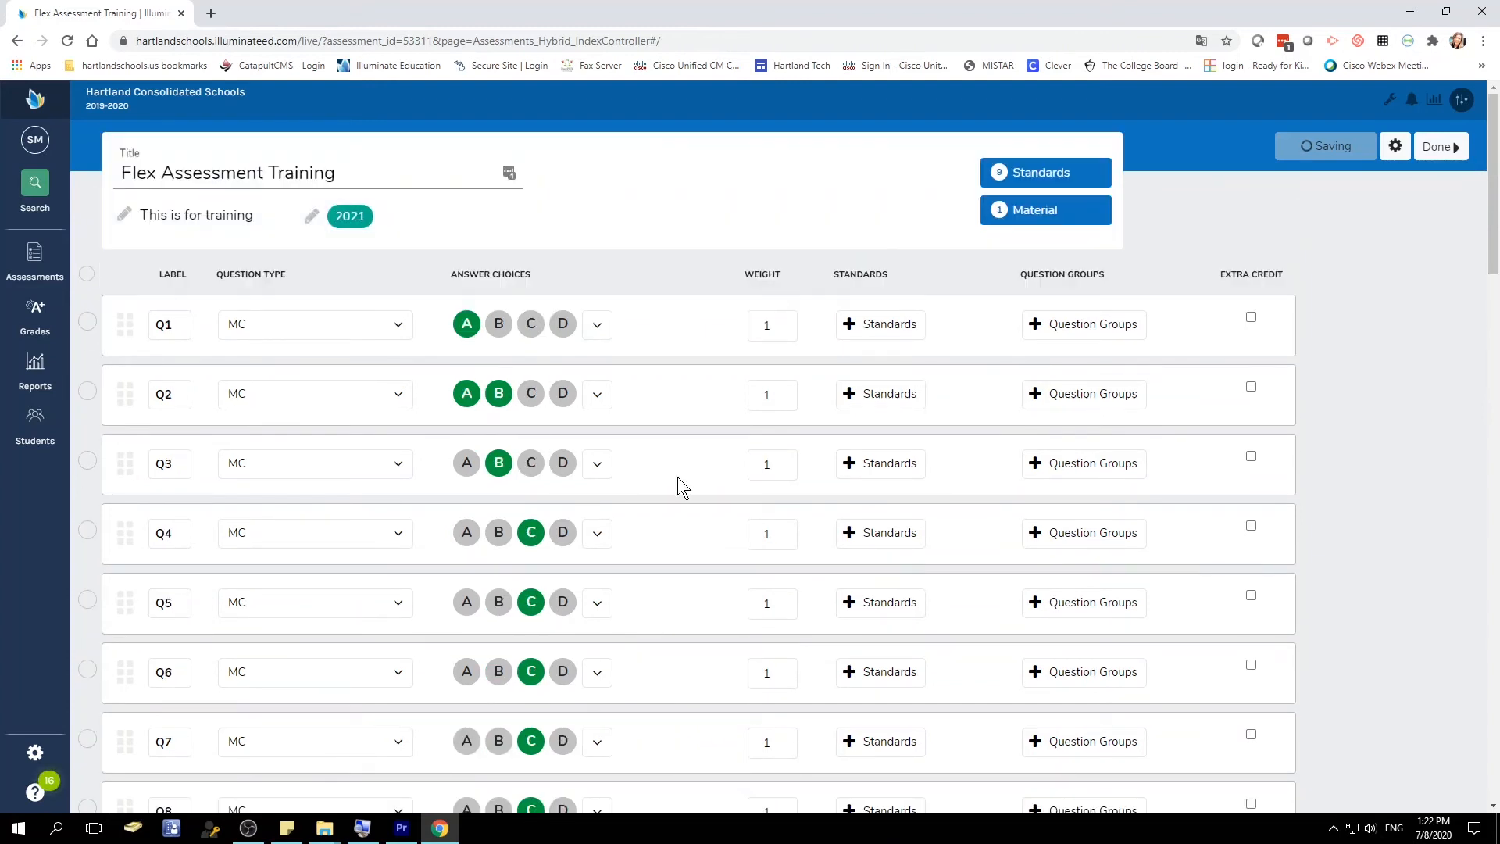
pyautogui.click(881, 336)
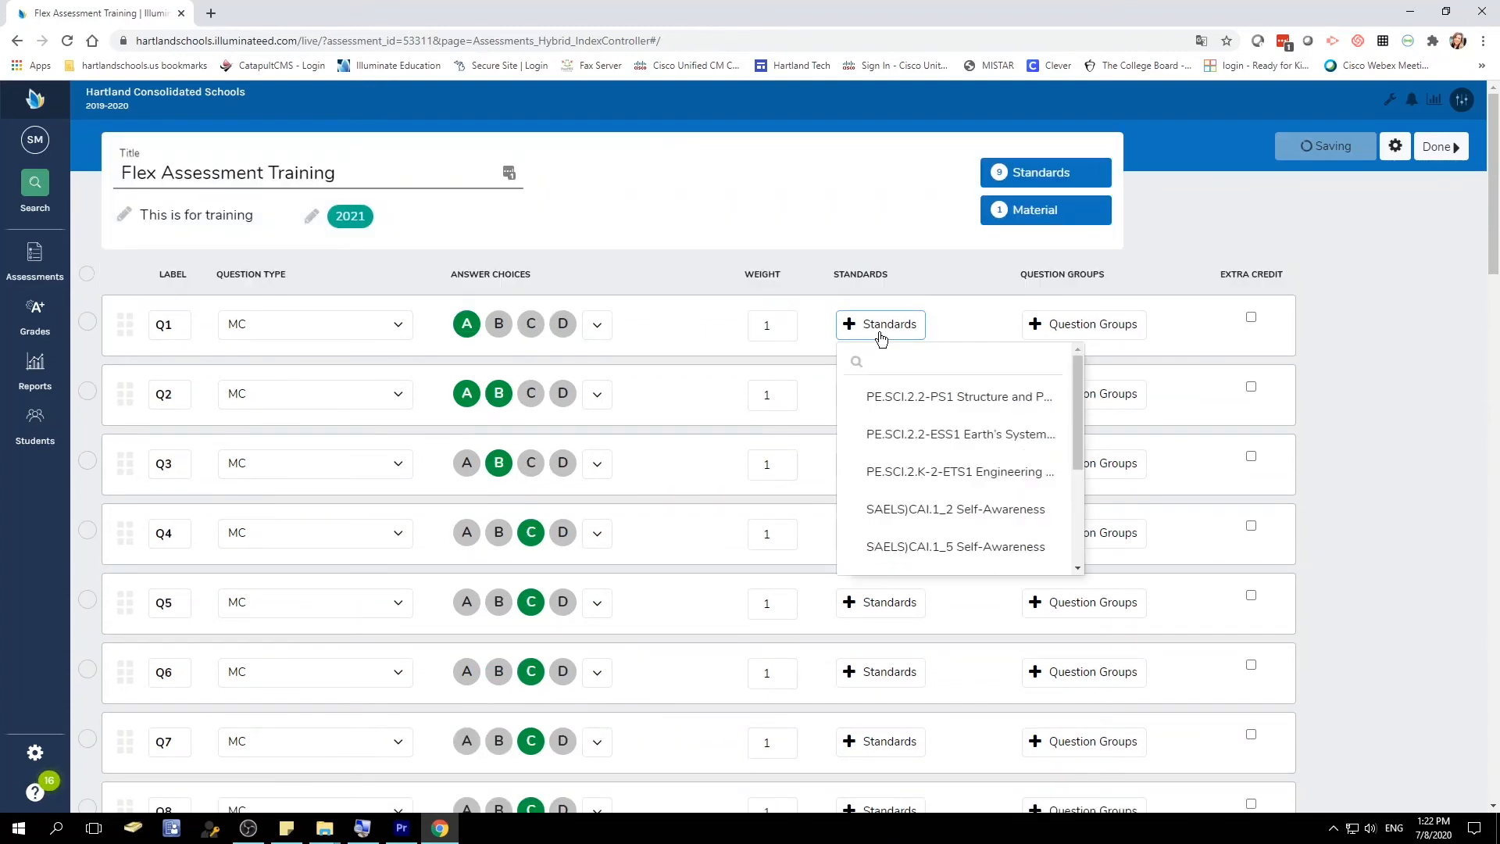
pyautogui.scroll(-5, 965, 469)
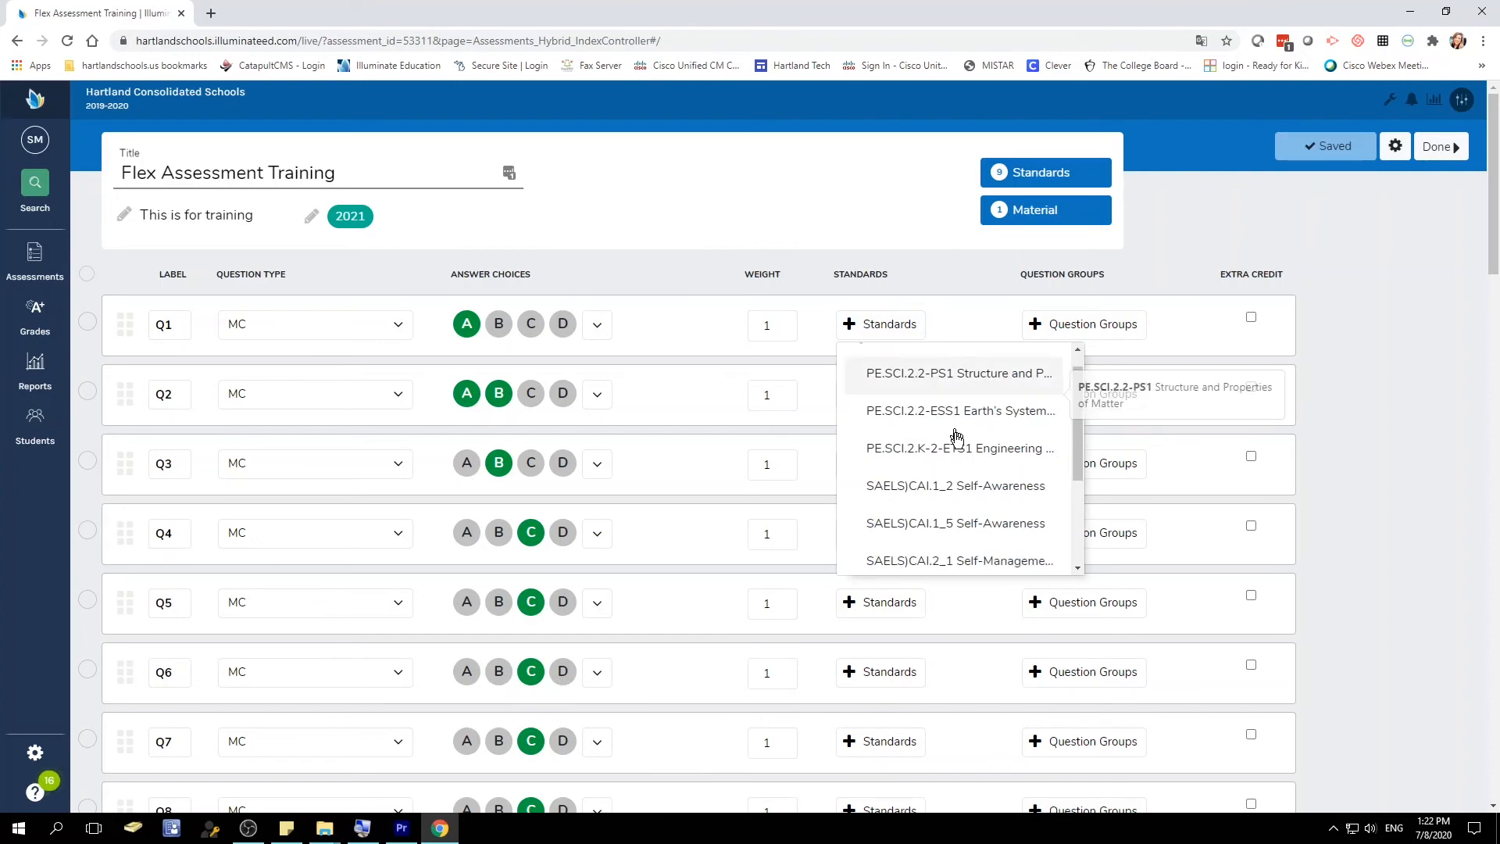
pyautogui.scroll(-1, 962, 469)
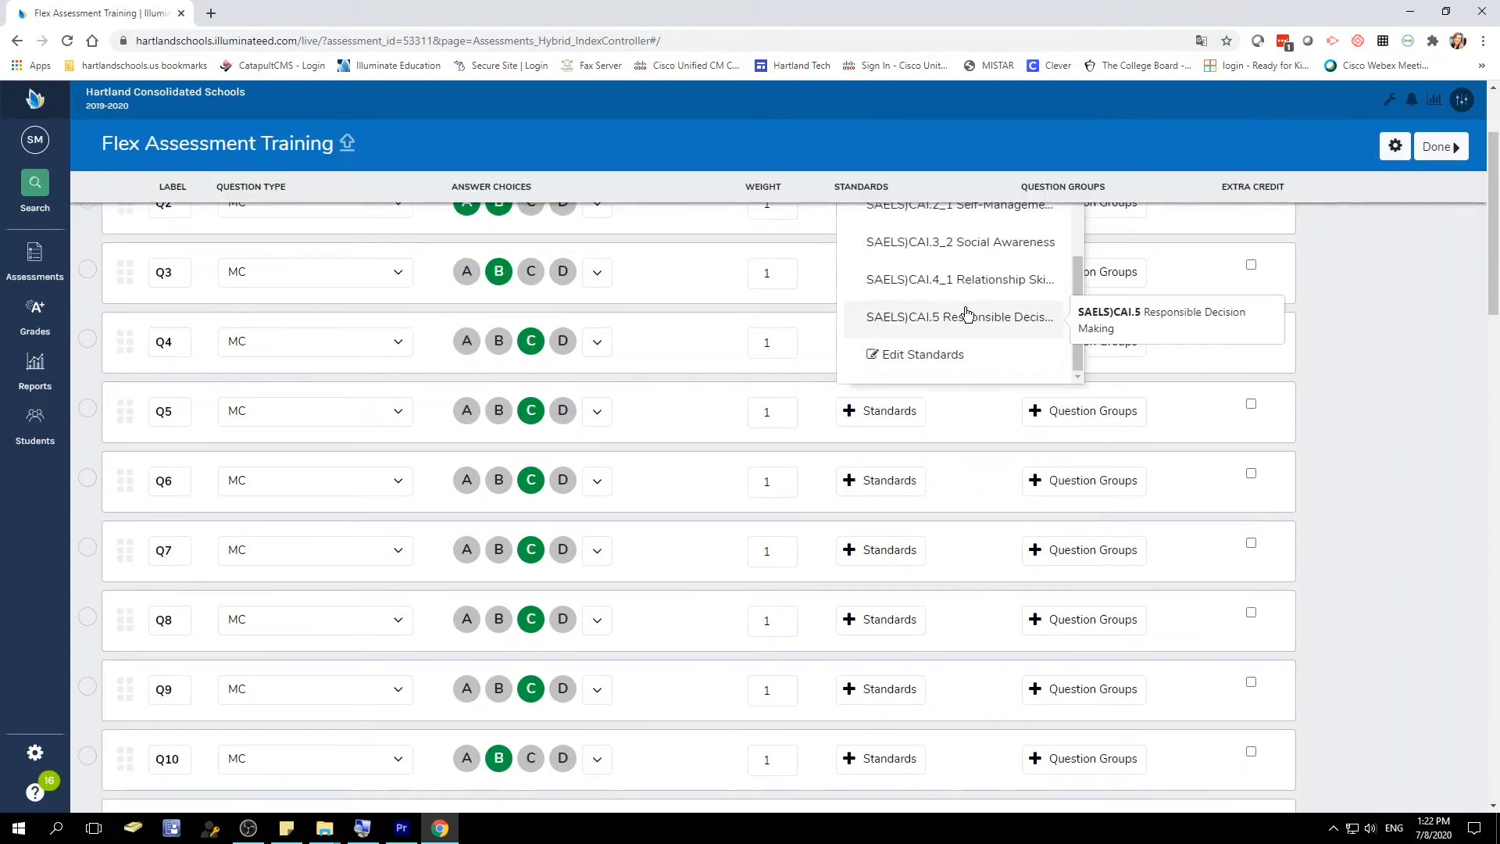
pyautogui.scroll(3, 957, 328)
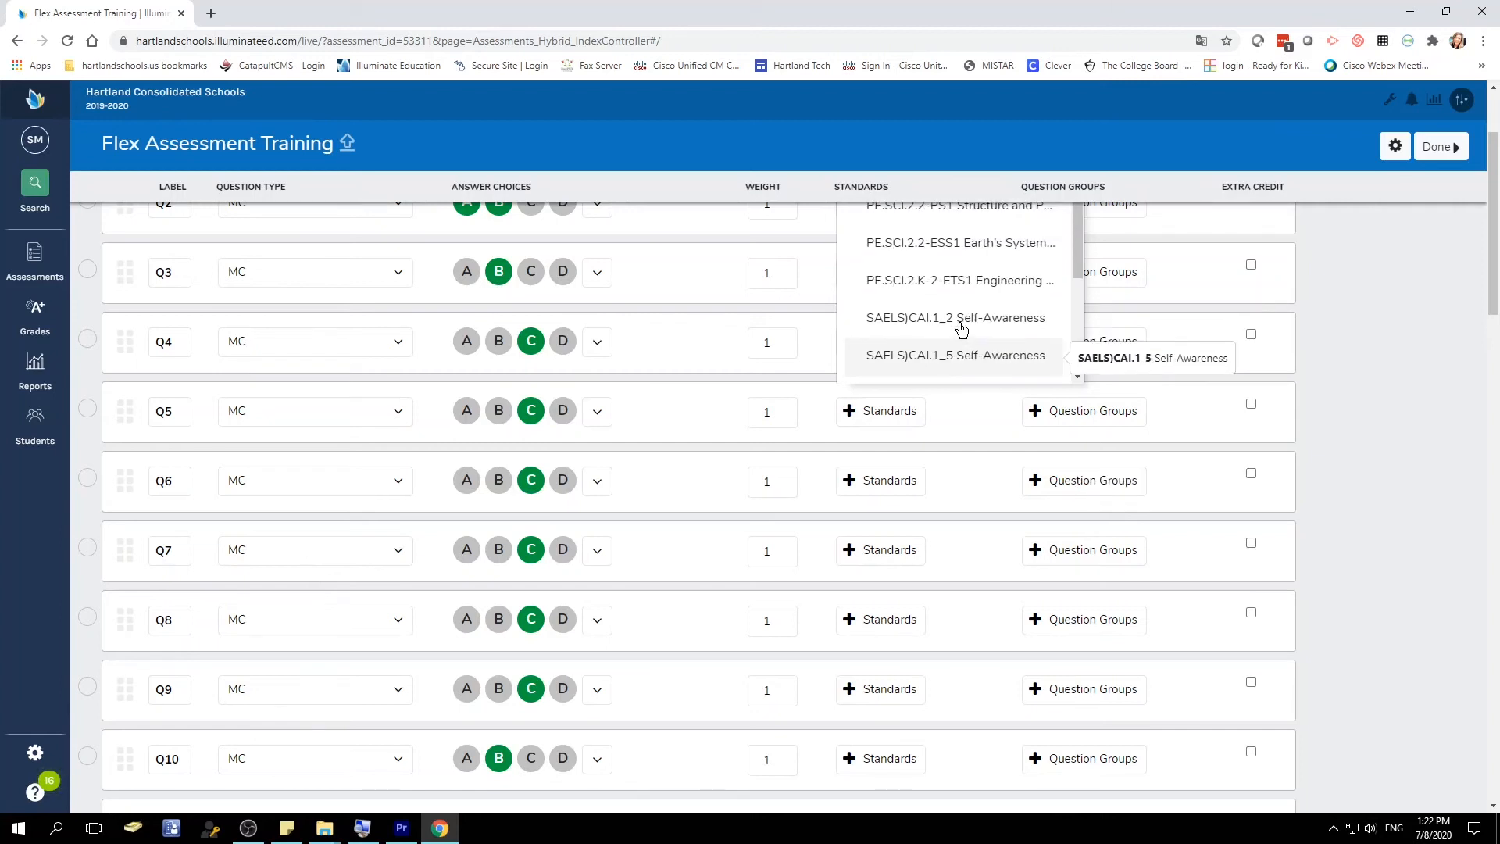
pyautogui.click(960, 281)
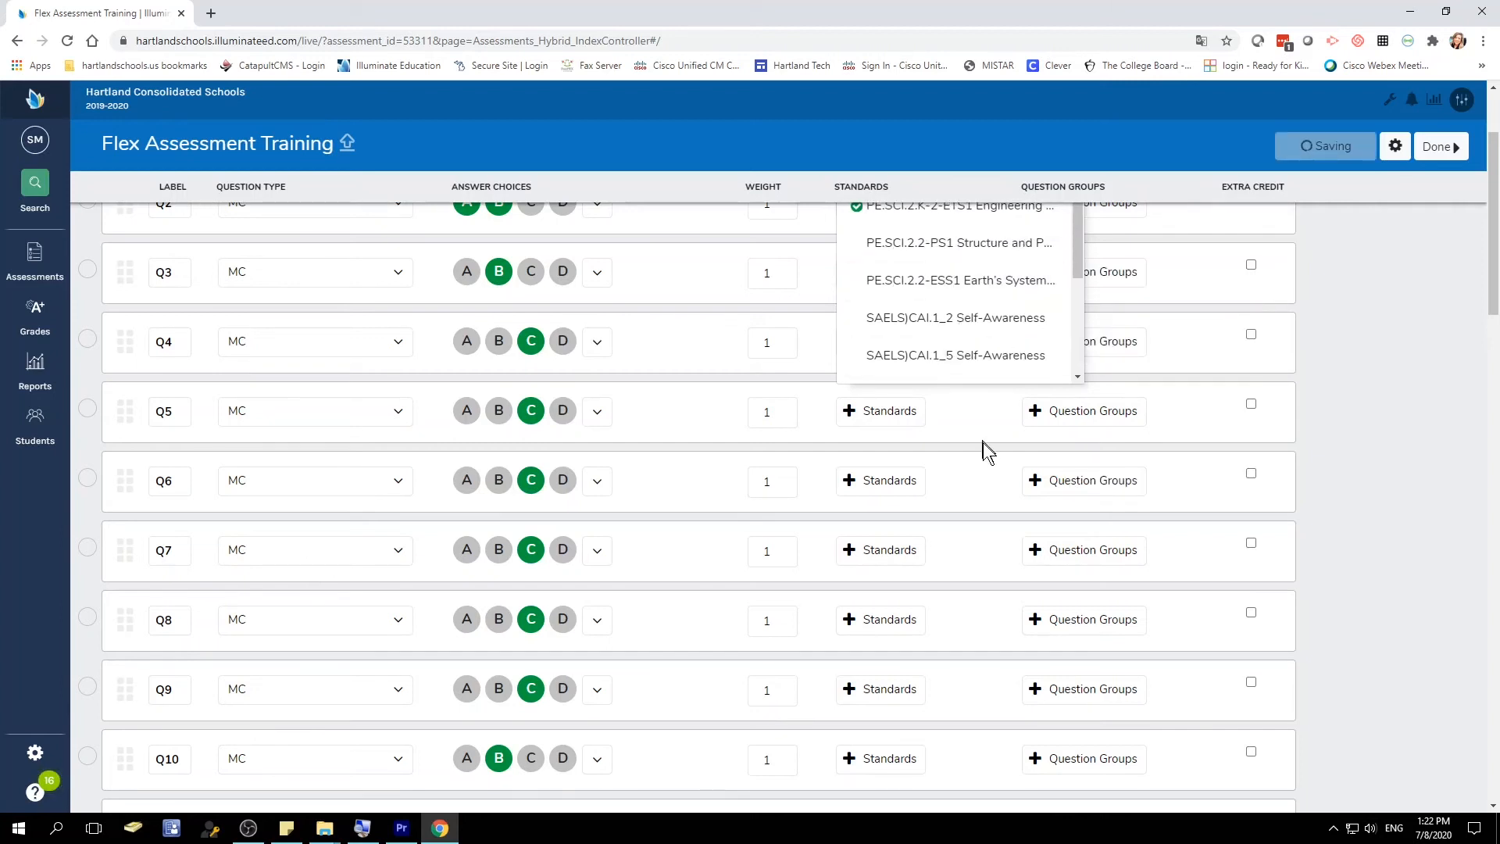
pyautogui.scroll(-2, 983, 443)
pyautogui.scroll(1, 948, 305)
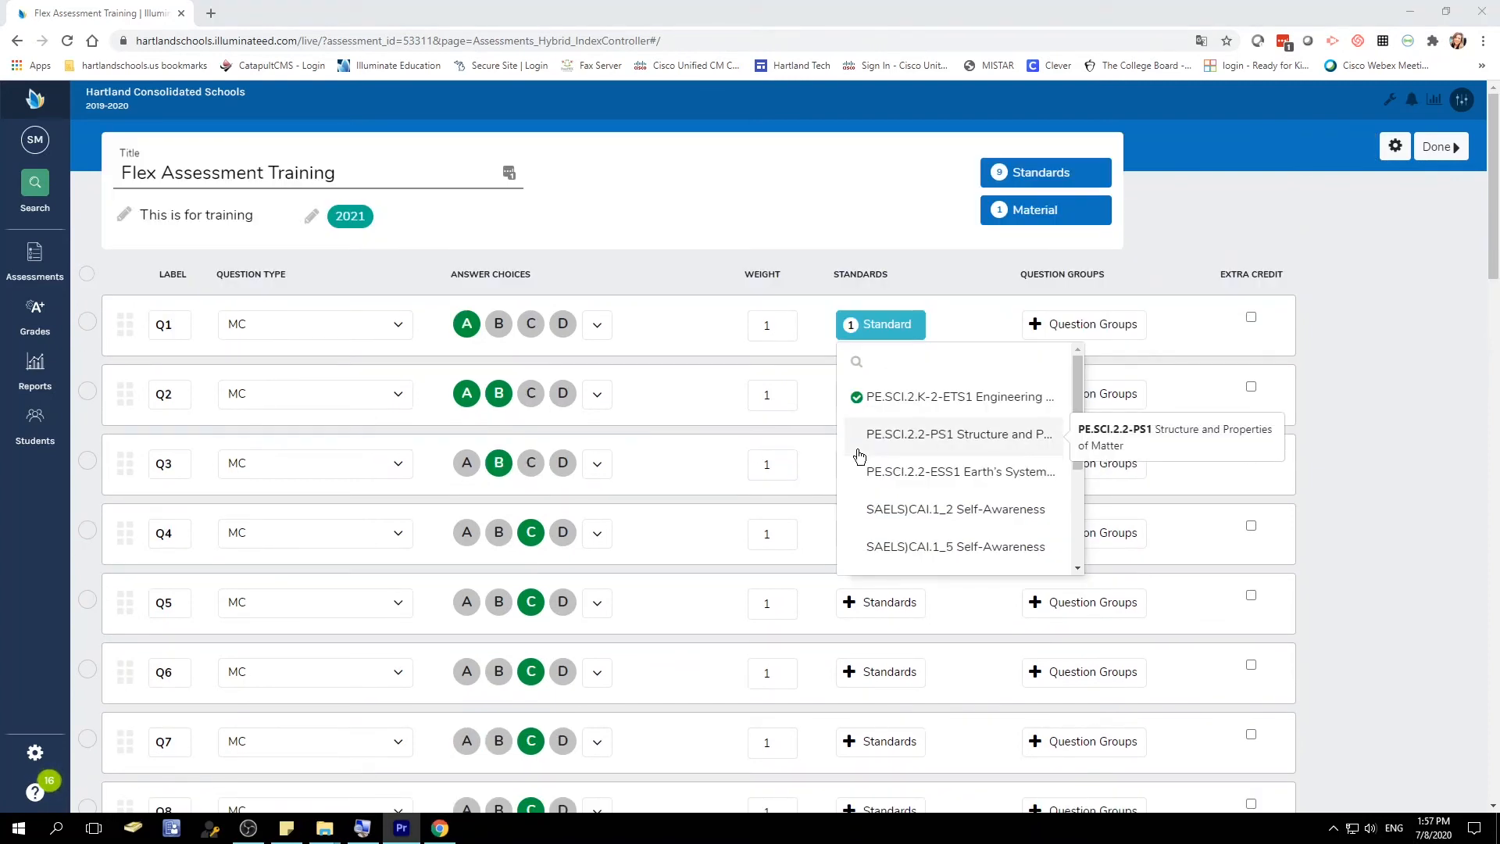
# - Apply the standard PE.SCI.2.K-2-ETS1 Engineering Design to questions Q1 through Q6 in one bulk edit, and check Q1's standards
pyautogui.click(86, 275)
pyautogui.click(86, 275)
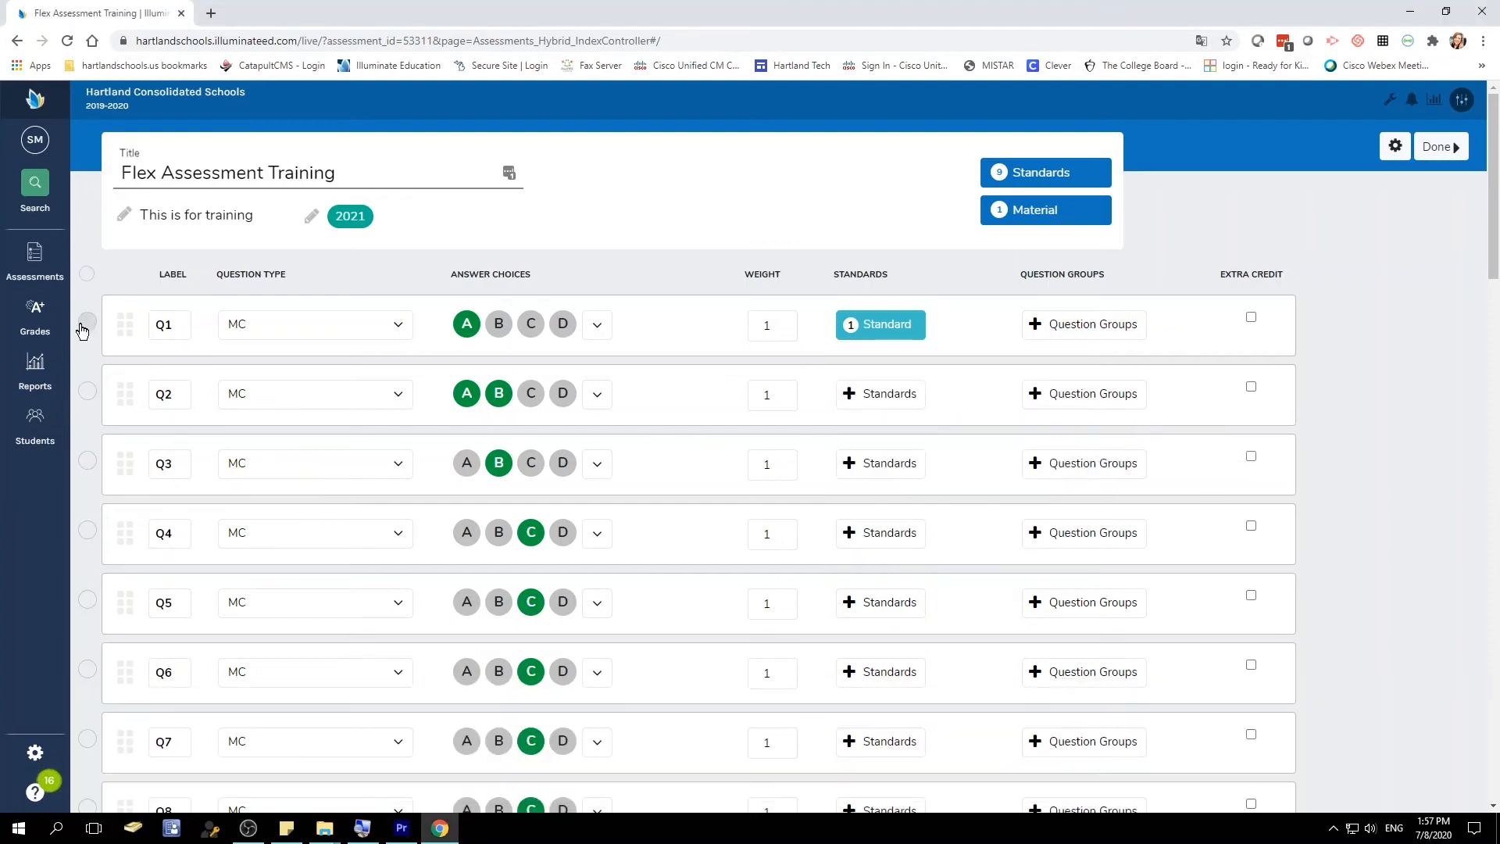
pyautogui.click(84, 324)
pyautogui.click(88, 392)
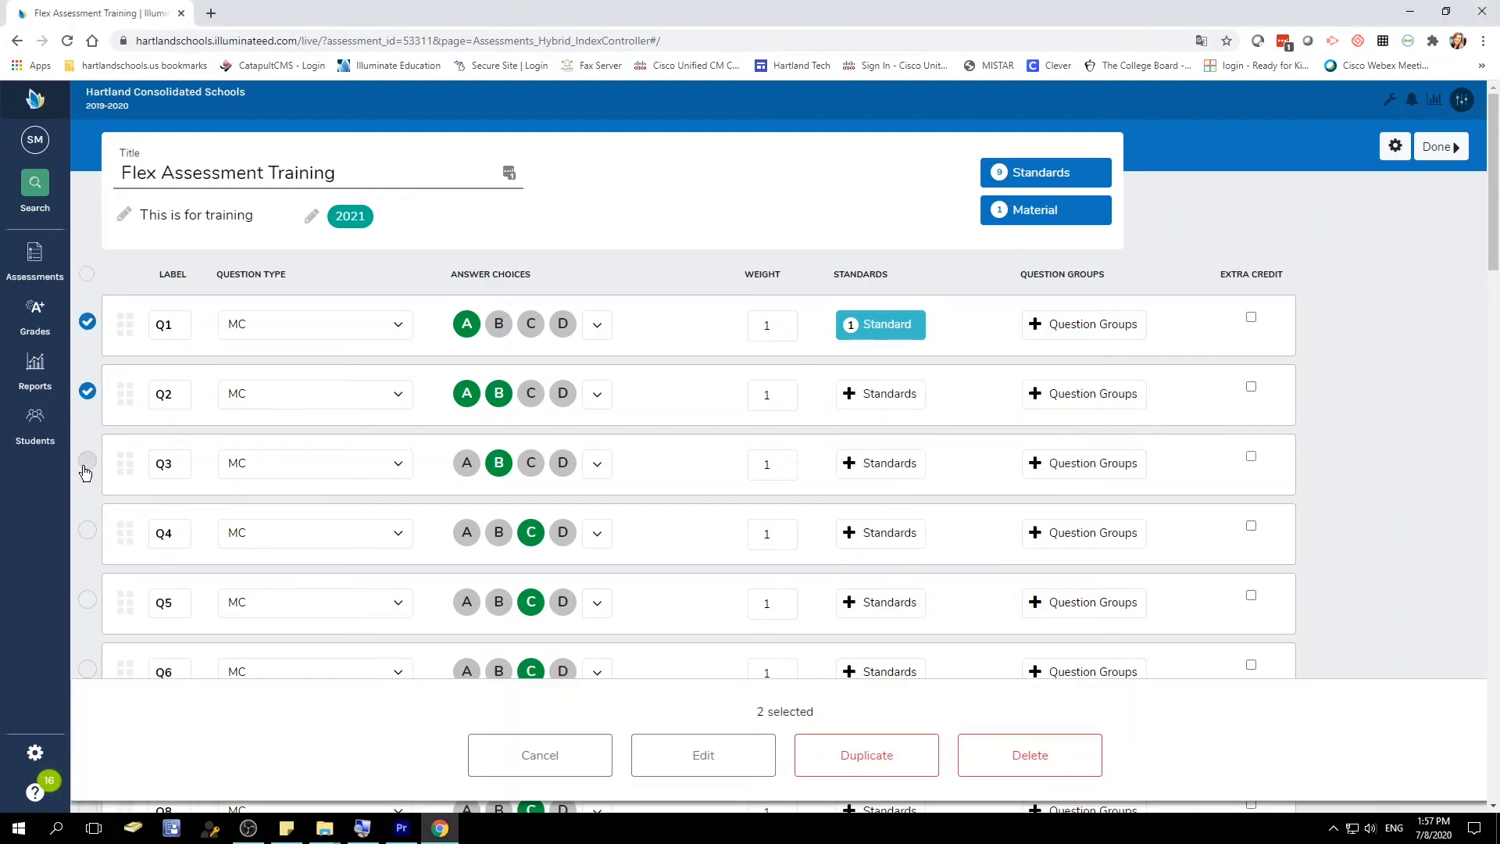
pyautogui.click(87, 531)
pyautogui.click(87, 600)
pyautogui.click(88, 670)
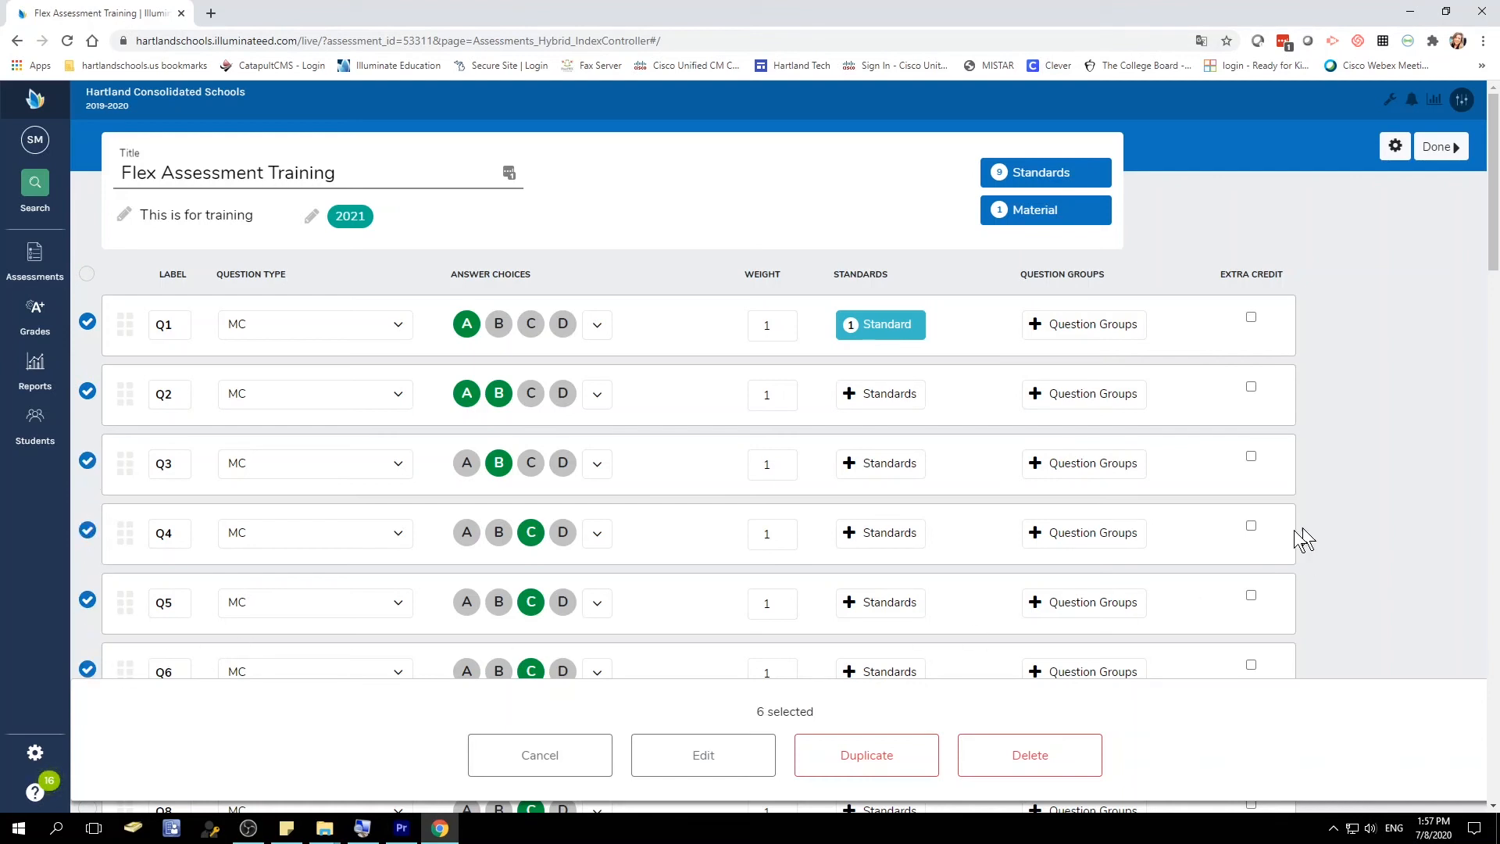
pyautogui.click(720, 774)
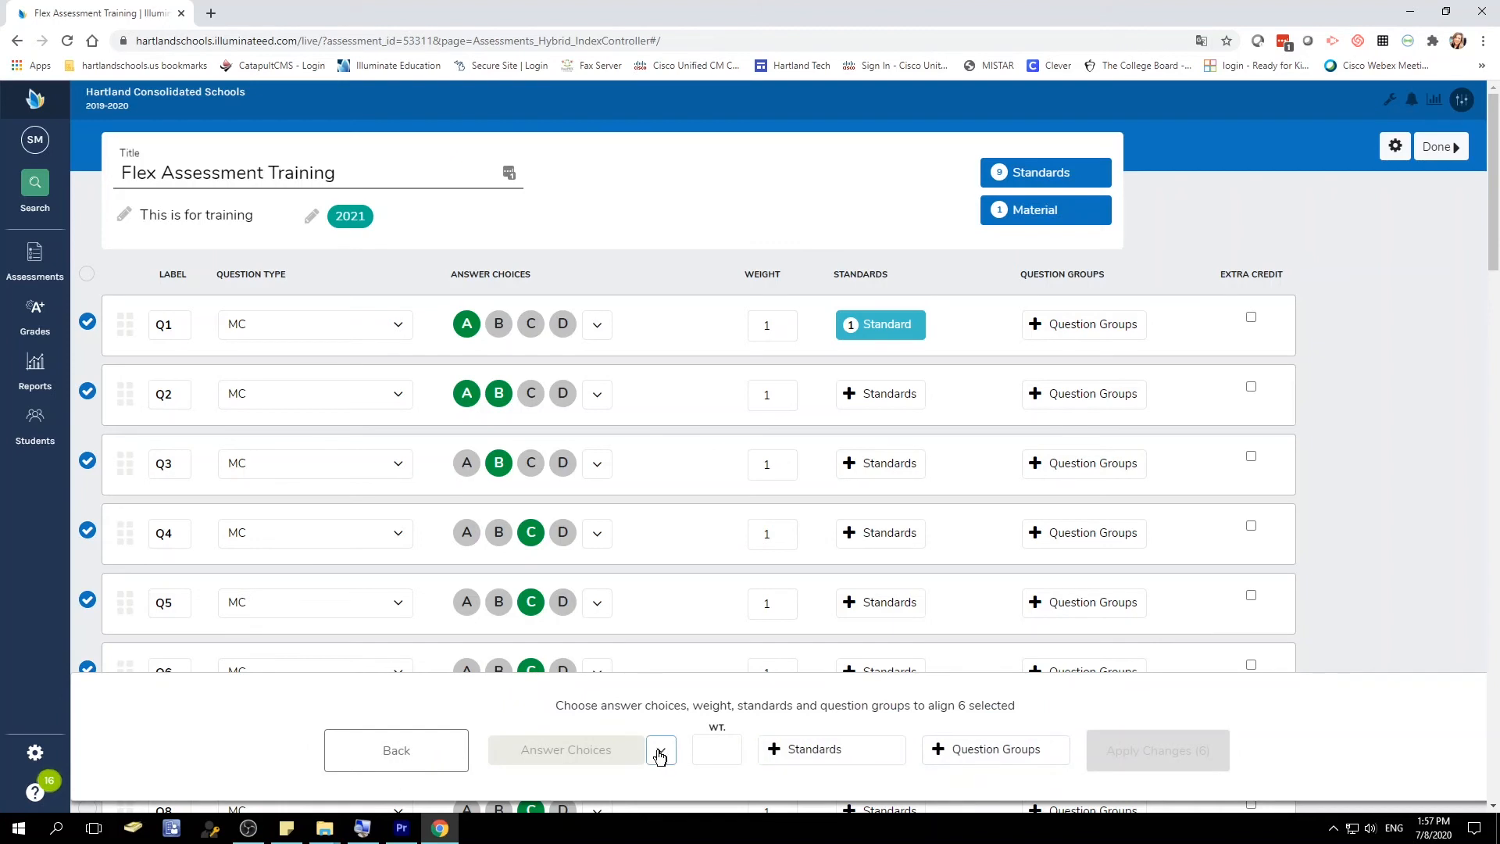
pyautogui.click(820, 762)
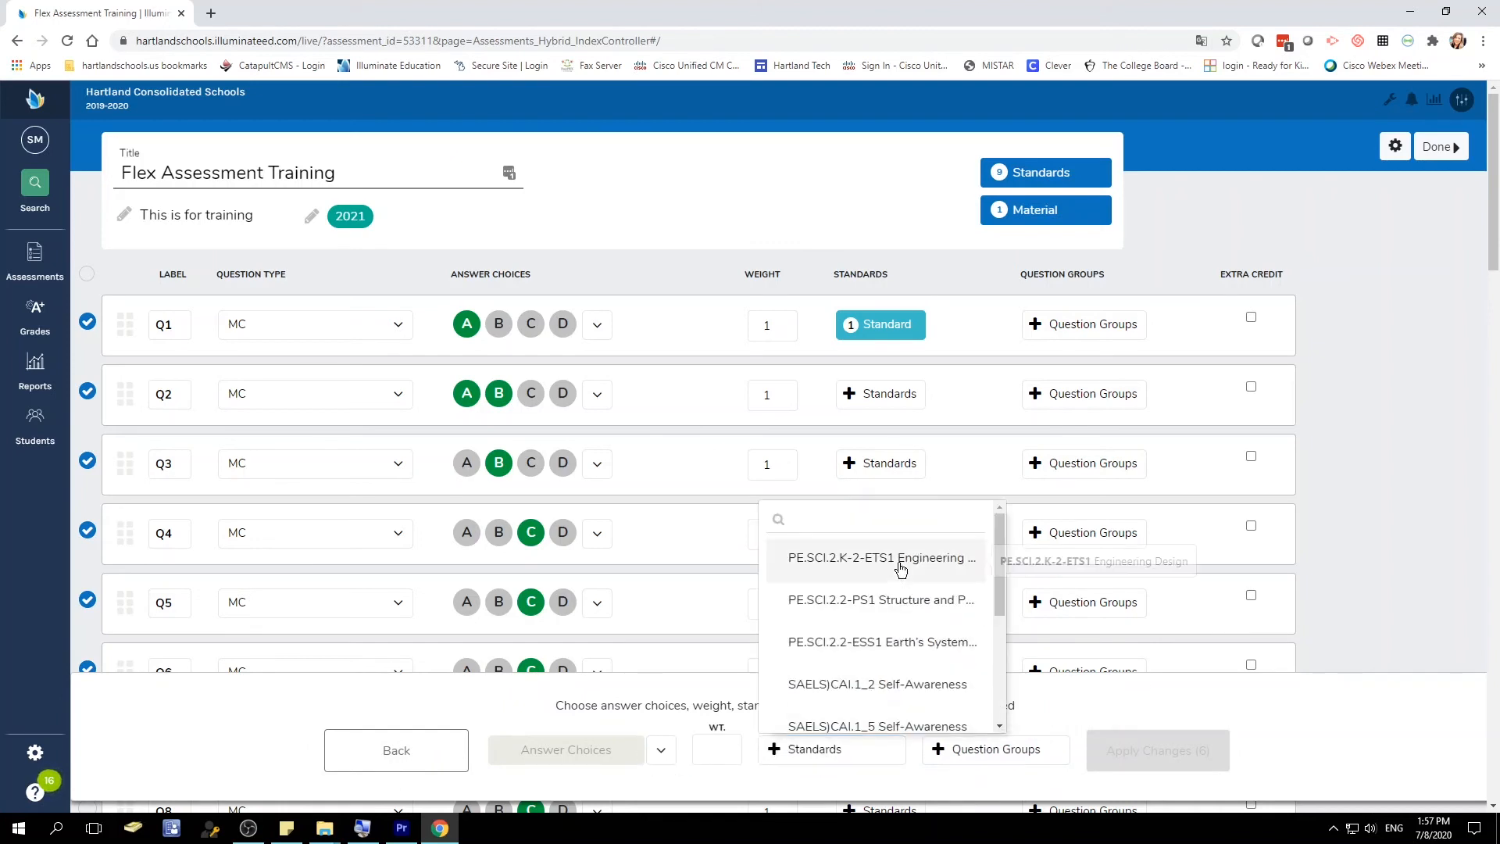
pyautogui.click(901, 566)
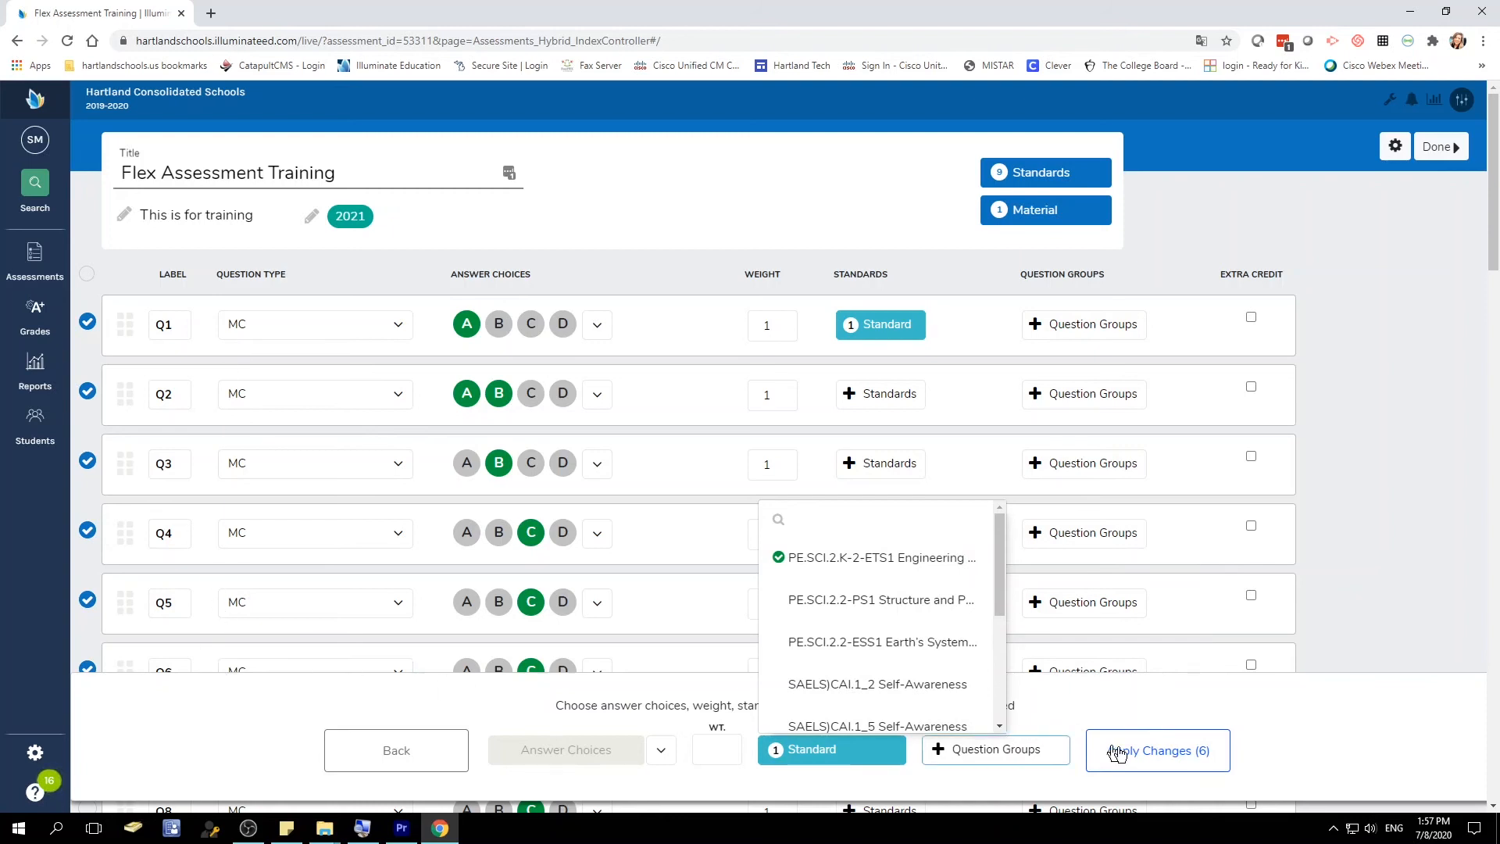
pyautogui.click(1179, 760)
pyautogui.click(1002, 752)
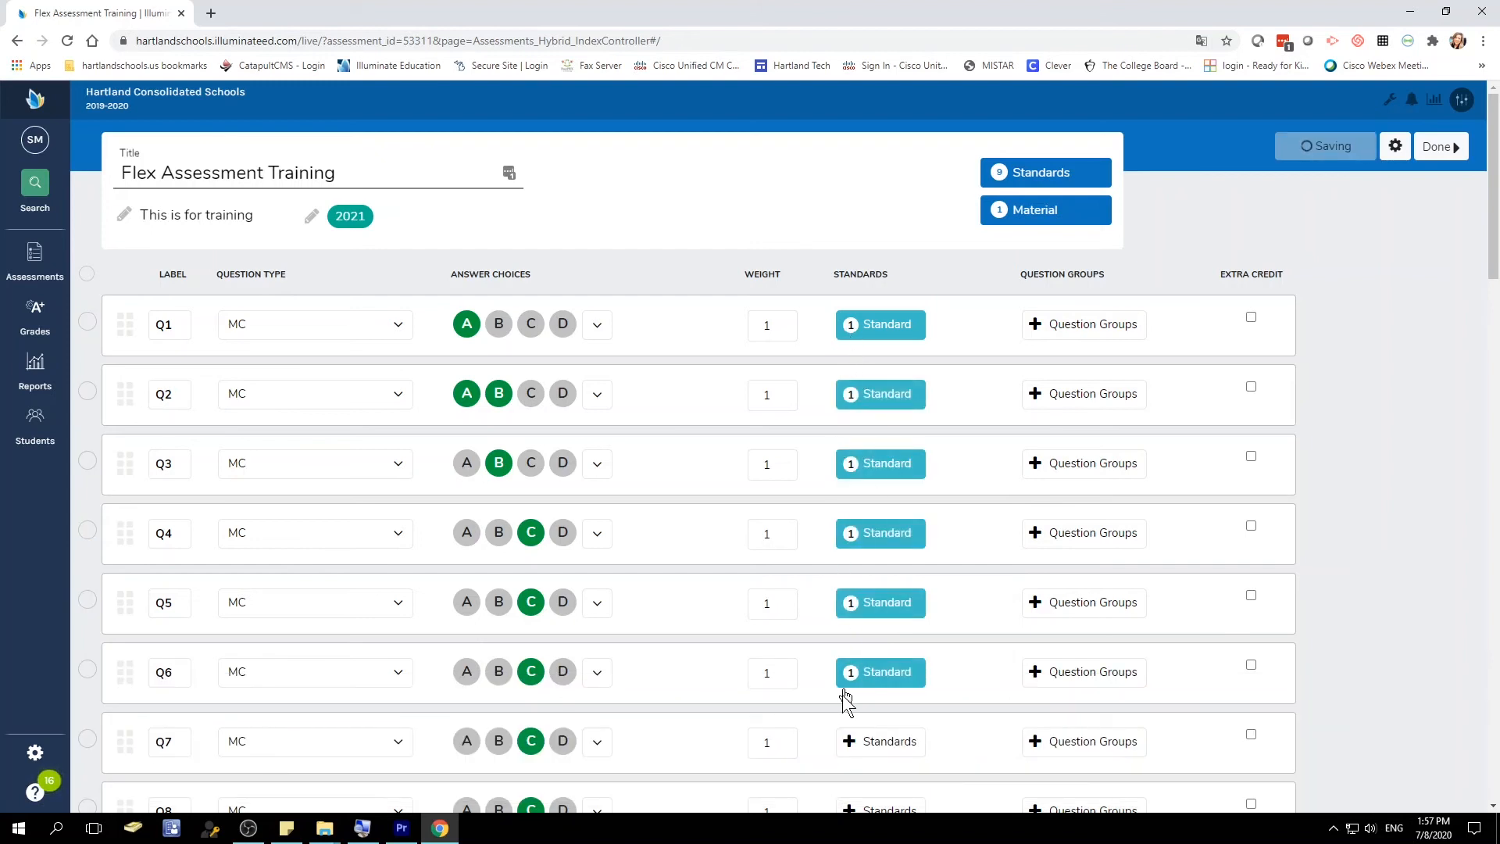
pyautogui.moveTo(851, 689)
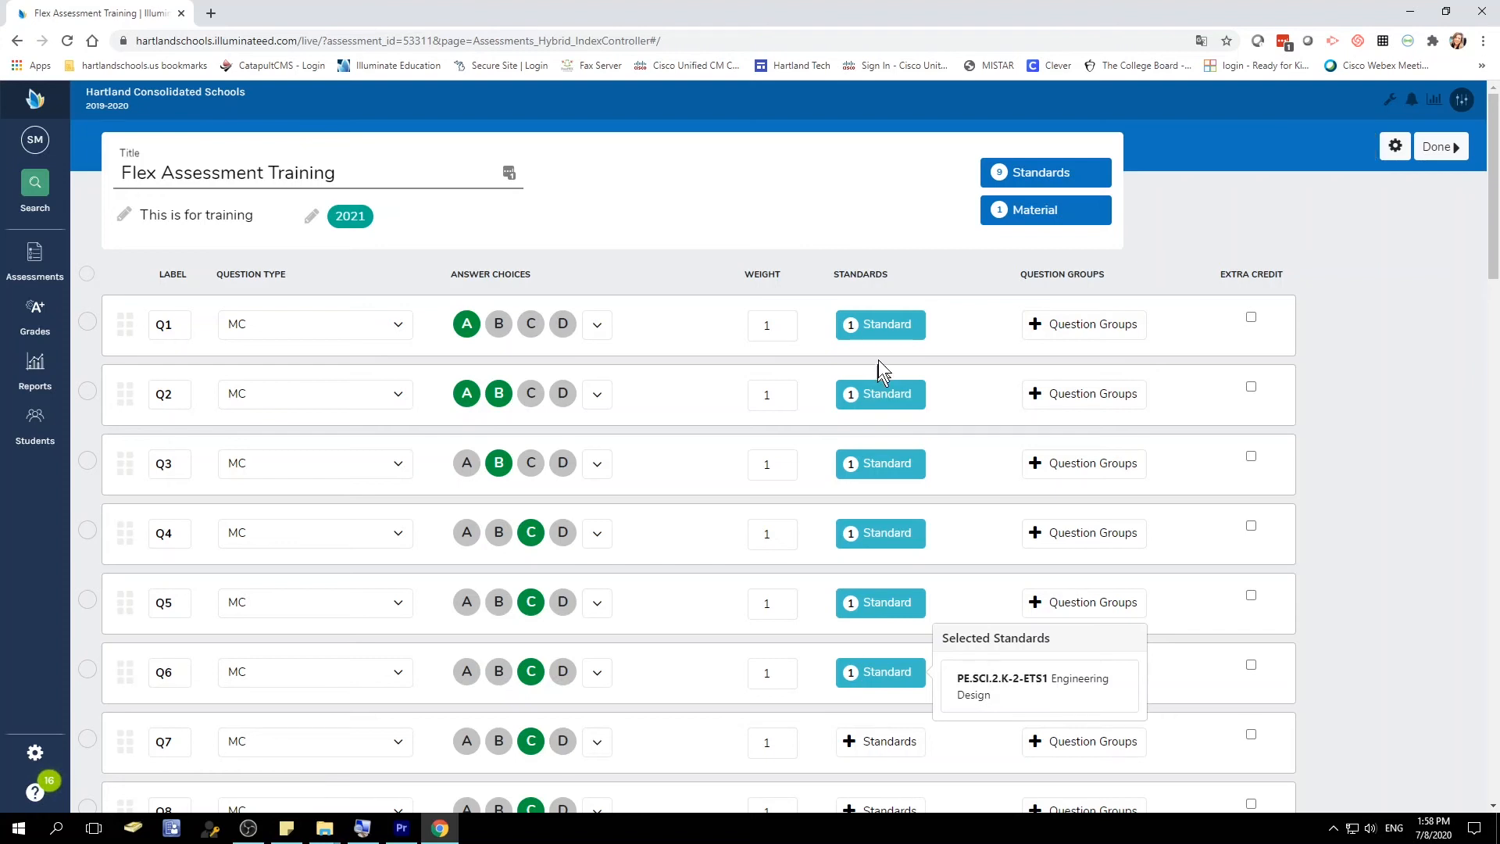
pyautogui.click(877, 329)
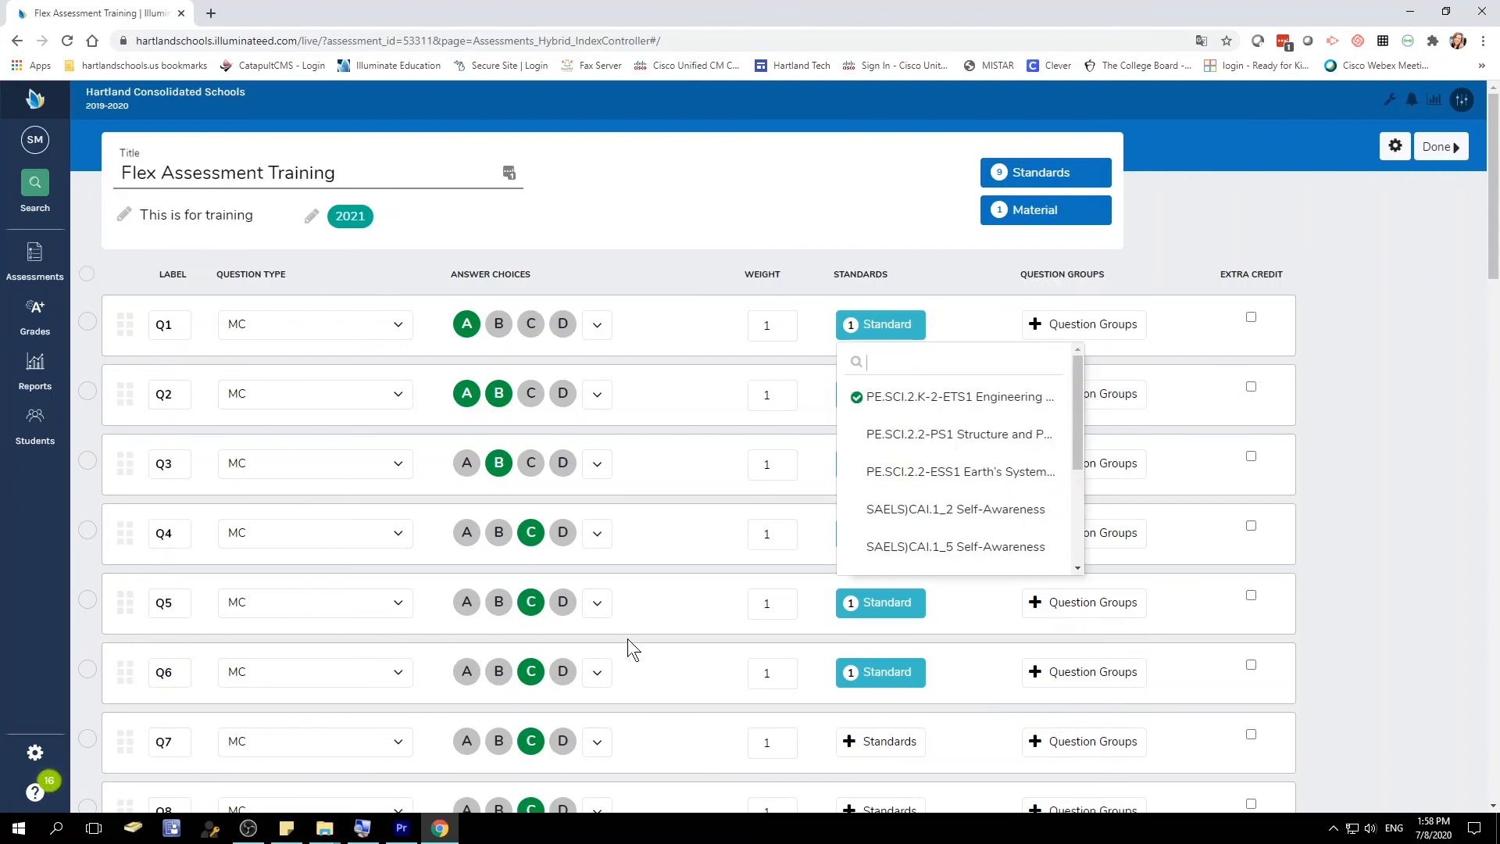
# - Search the question groups for "DOK" and assign the group DOK1 to question Q1
pyautogui.click(1075, 329)
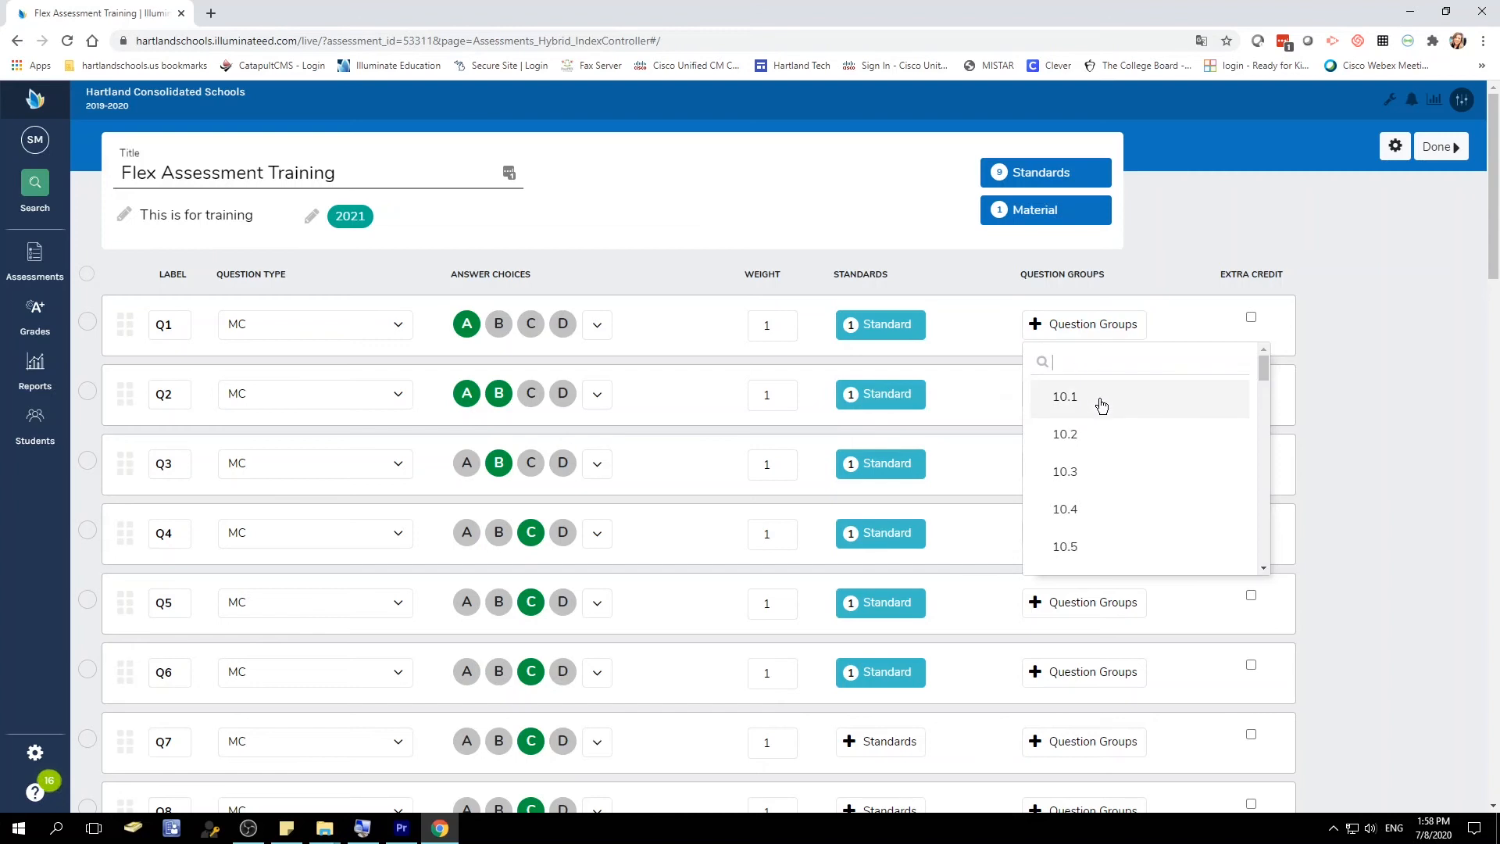
pyautogui.scroll(-7, 1101, 405)
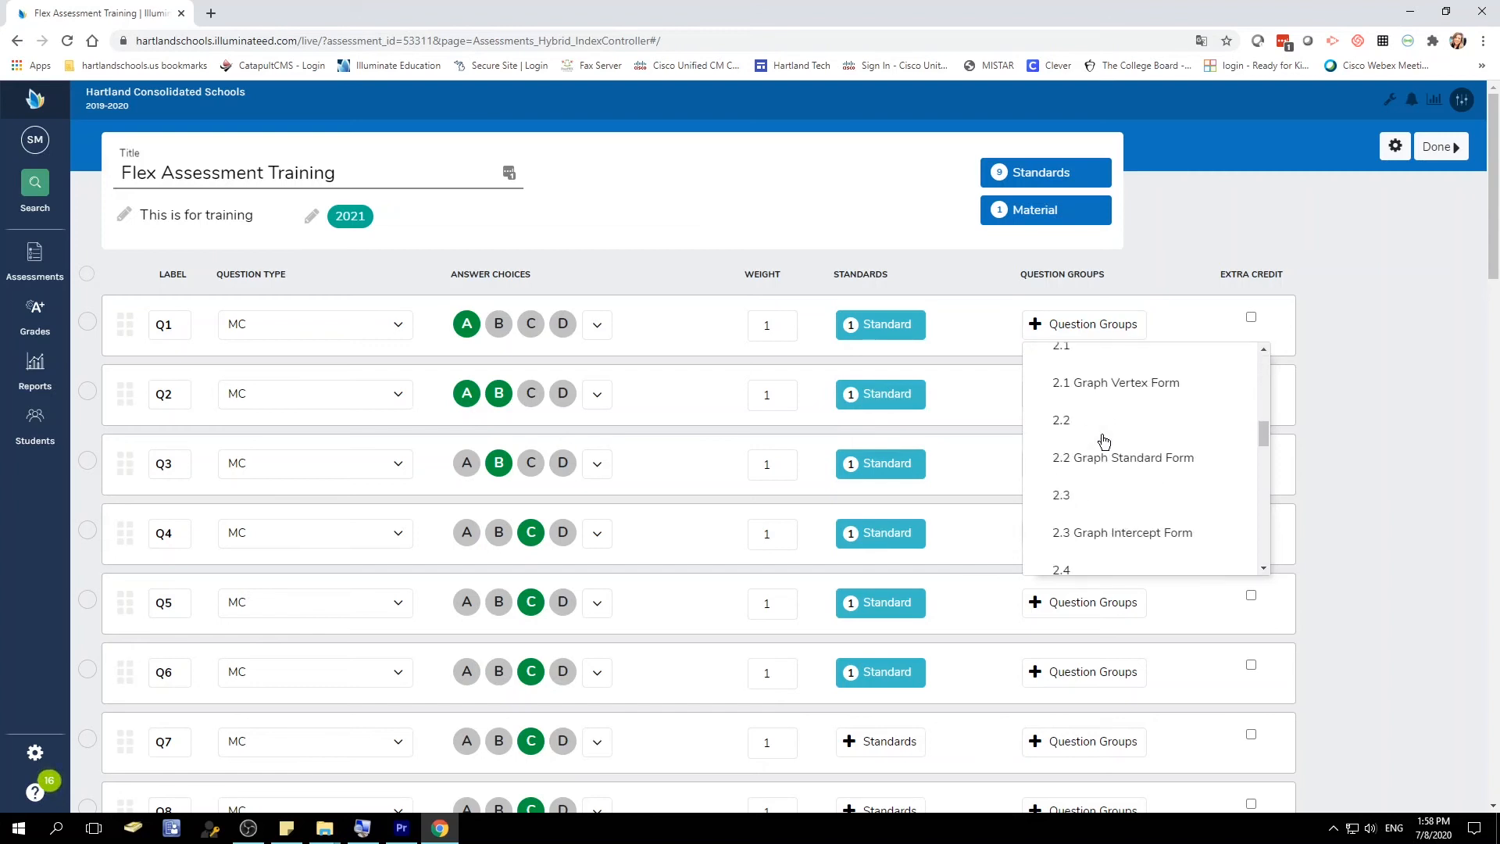
pyautogui.scroll(7, 1103, 444)
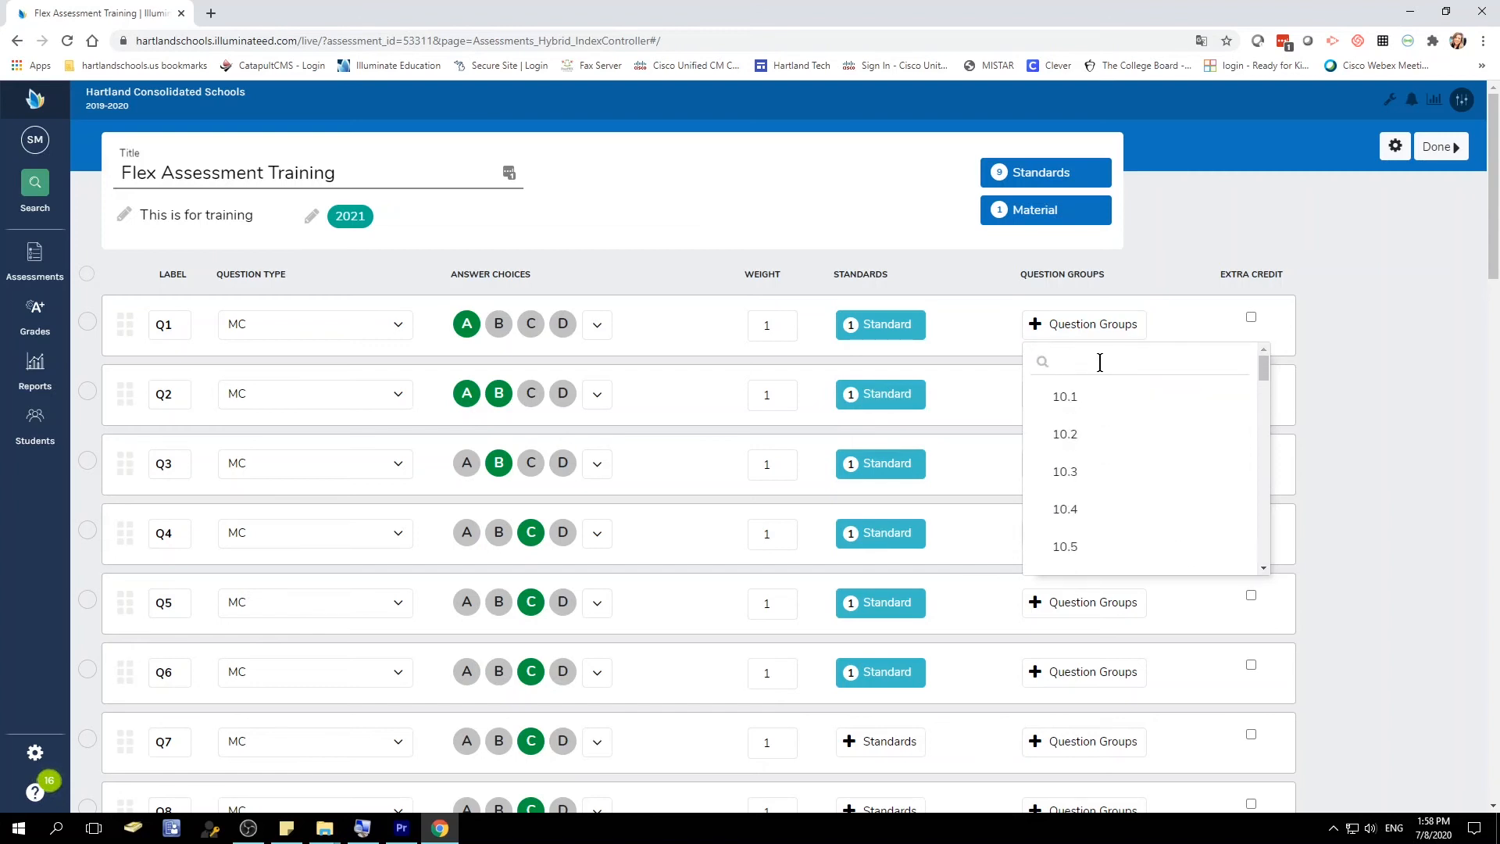
pyautogui.write('DOK')
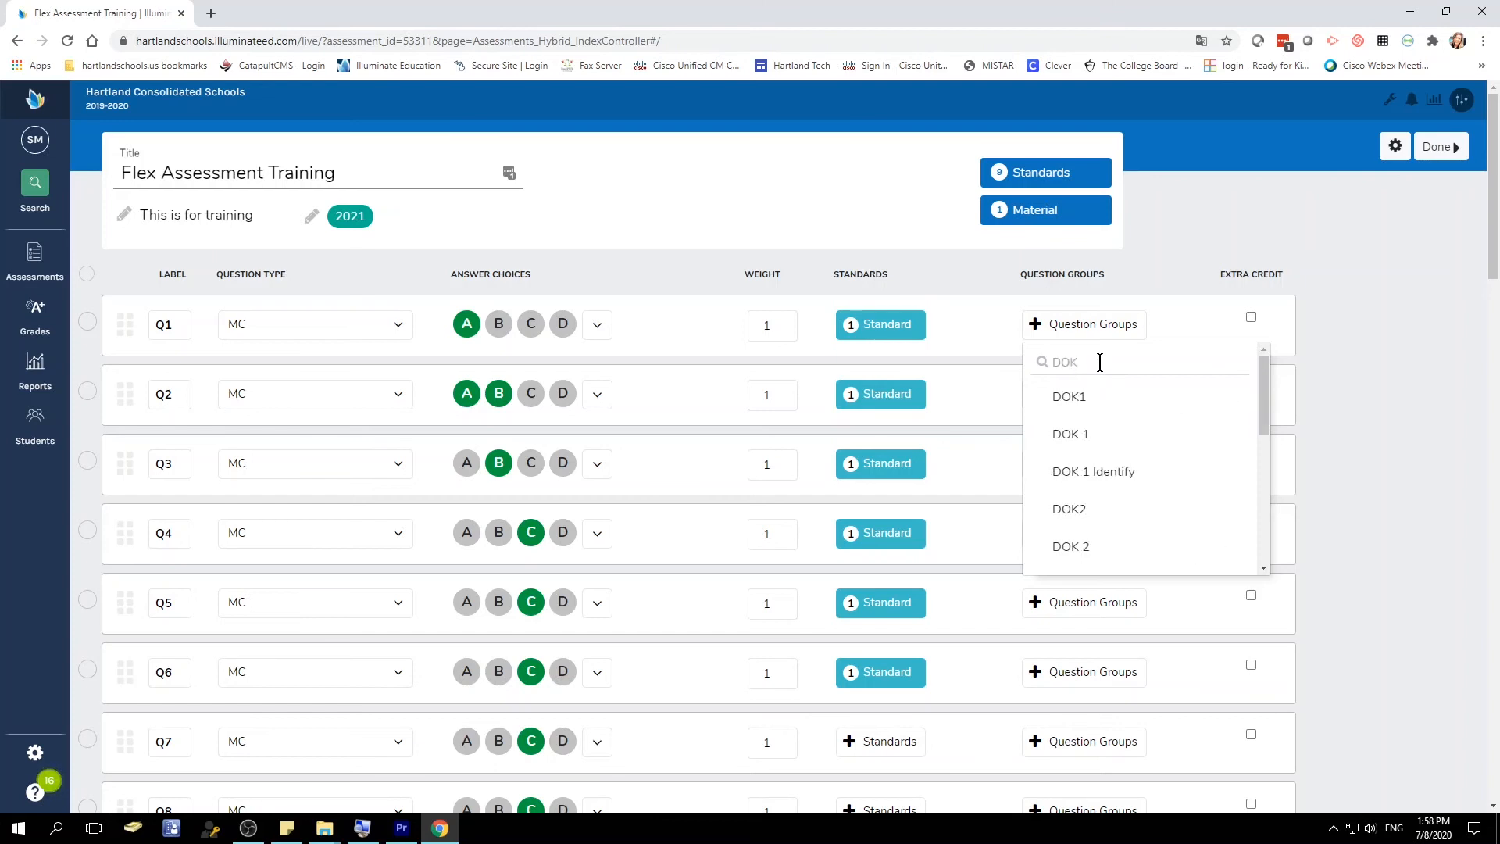
pyautogui.scroll(-5, 1100, 360)
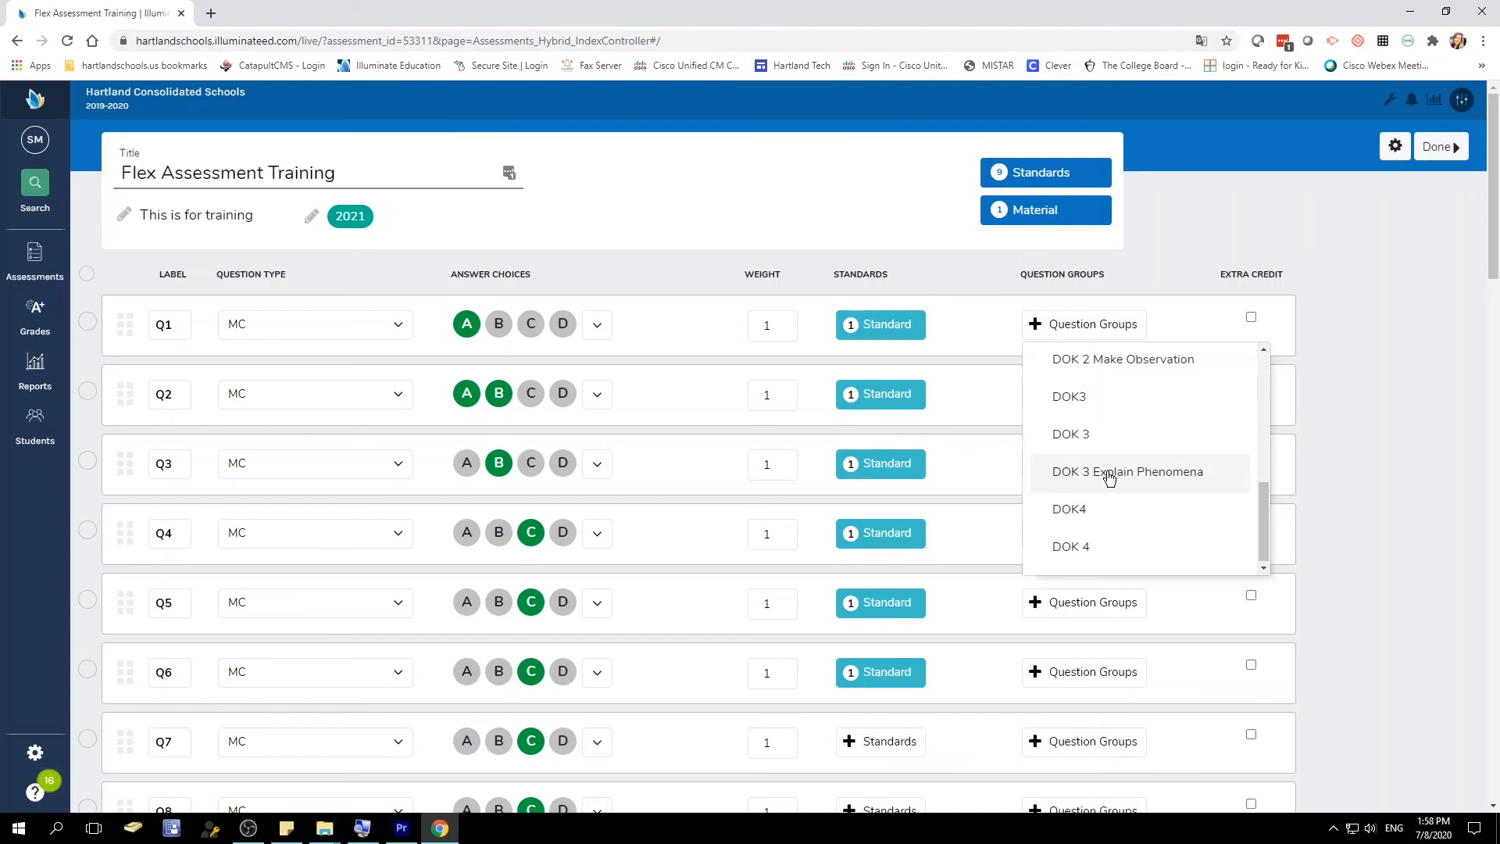
pyautogui.scroll(5, 1109, 478)
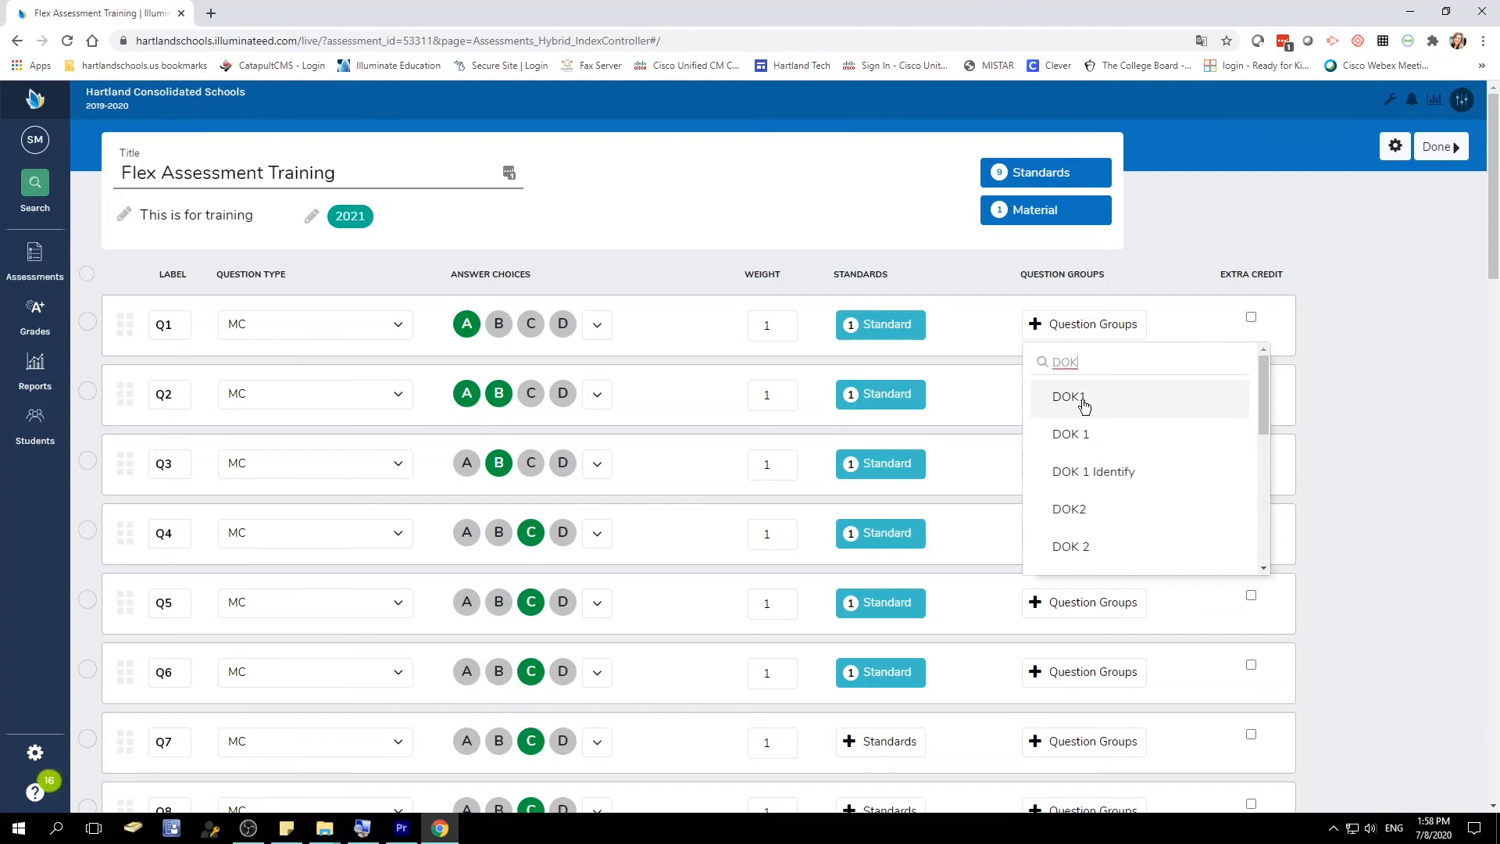
pyautogui.click(1083, 400)
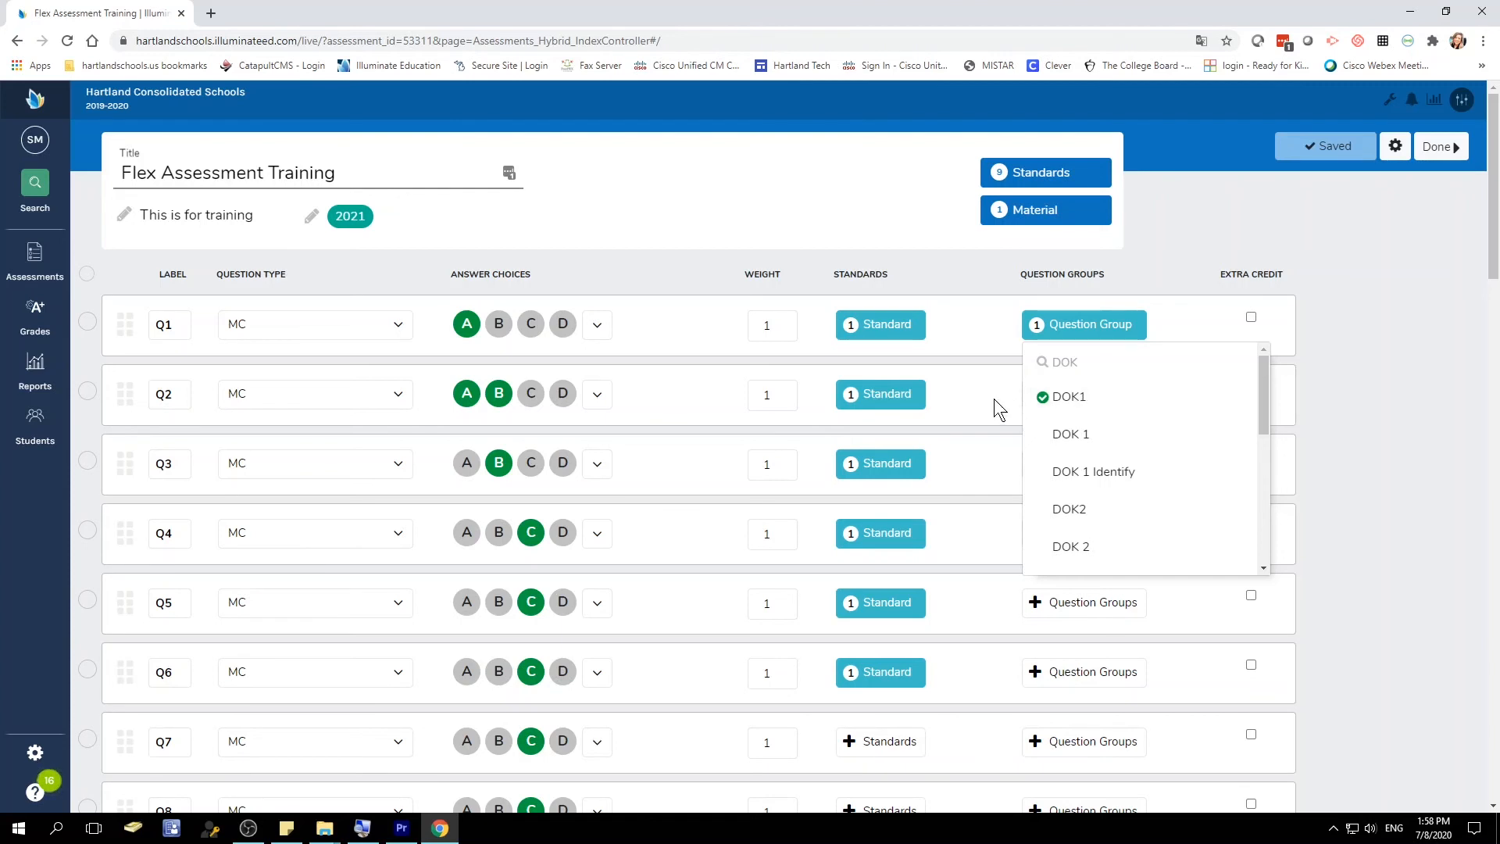
# - Browse the DOK question groups offered for Q1, search for "DOKST", and clear the search
pyautogui.scroll(-5, 1067, 430)
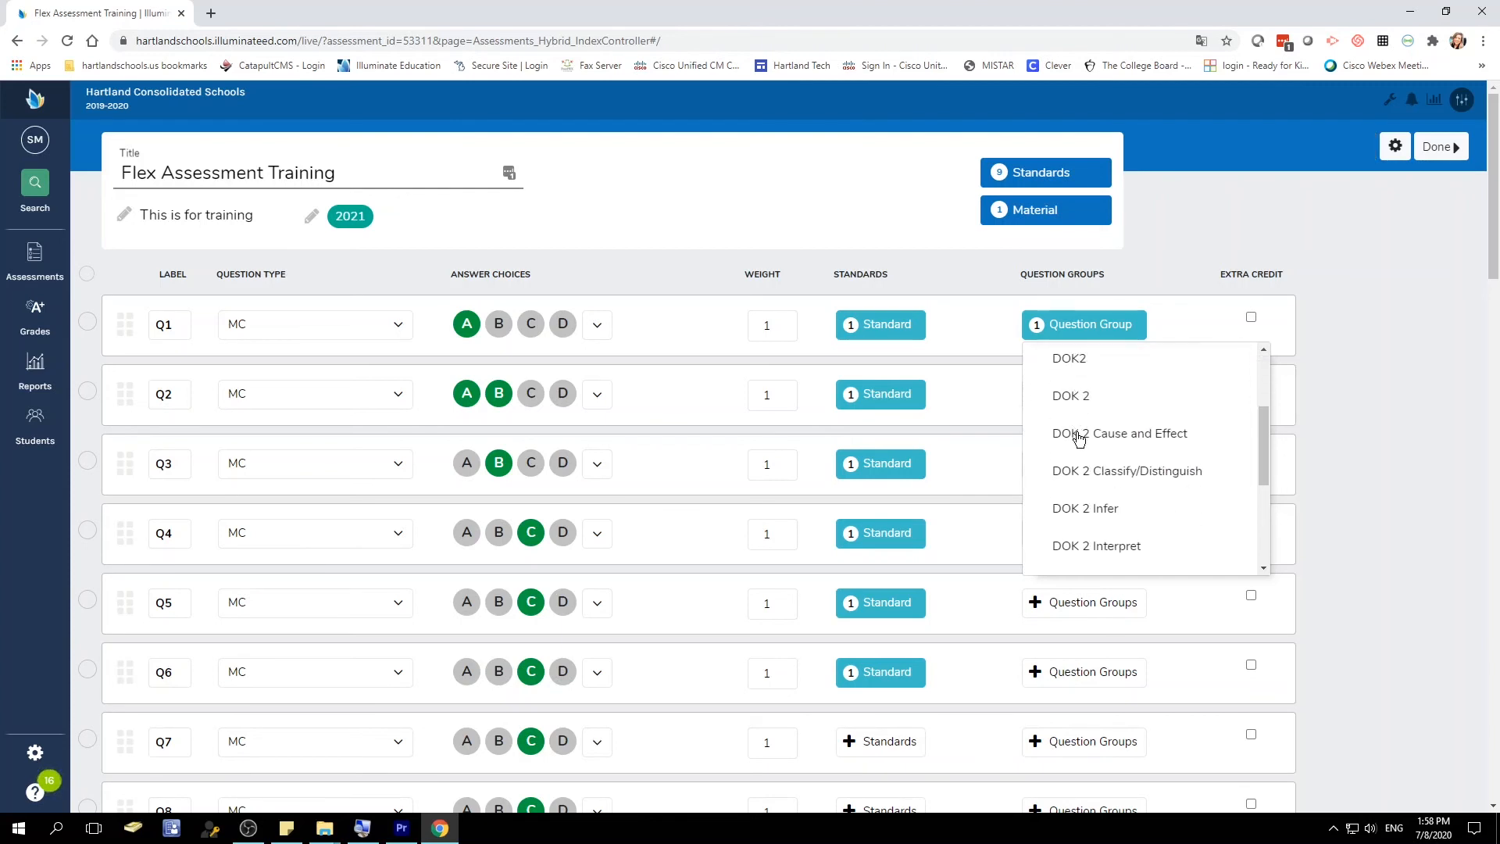
pyautogui.scroll(-7, 1134, 480)
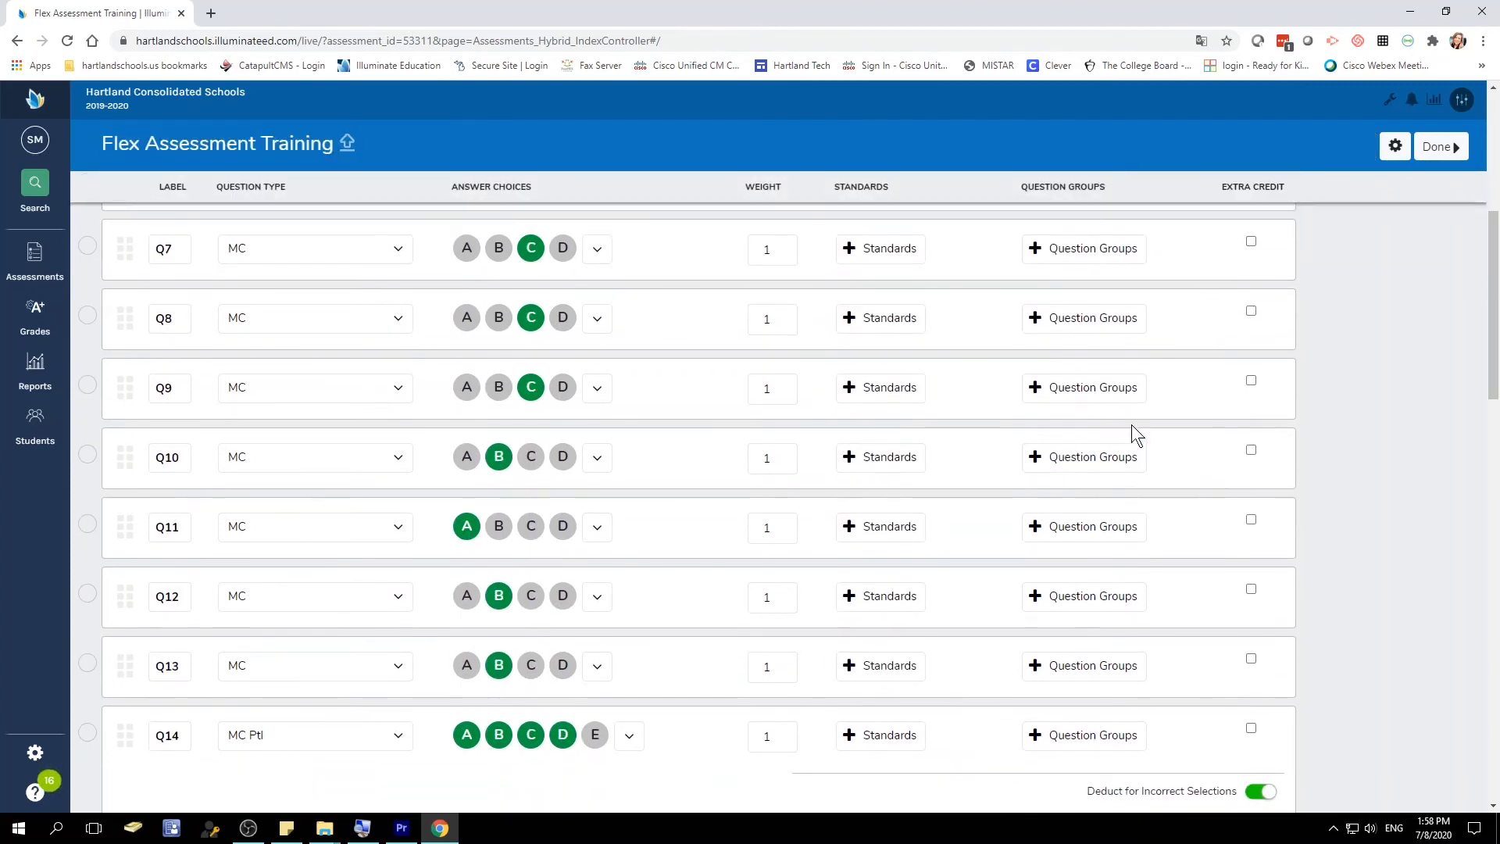
pyautogui.scroll(7, 1131, 435)
pyautogui.scroll(4, 1118, 389)
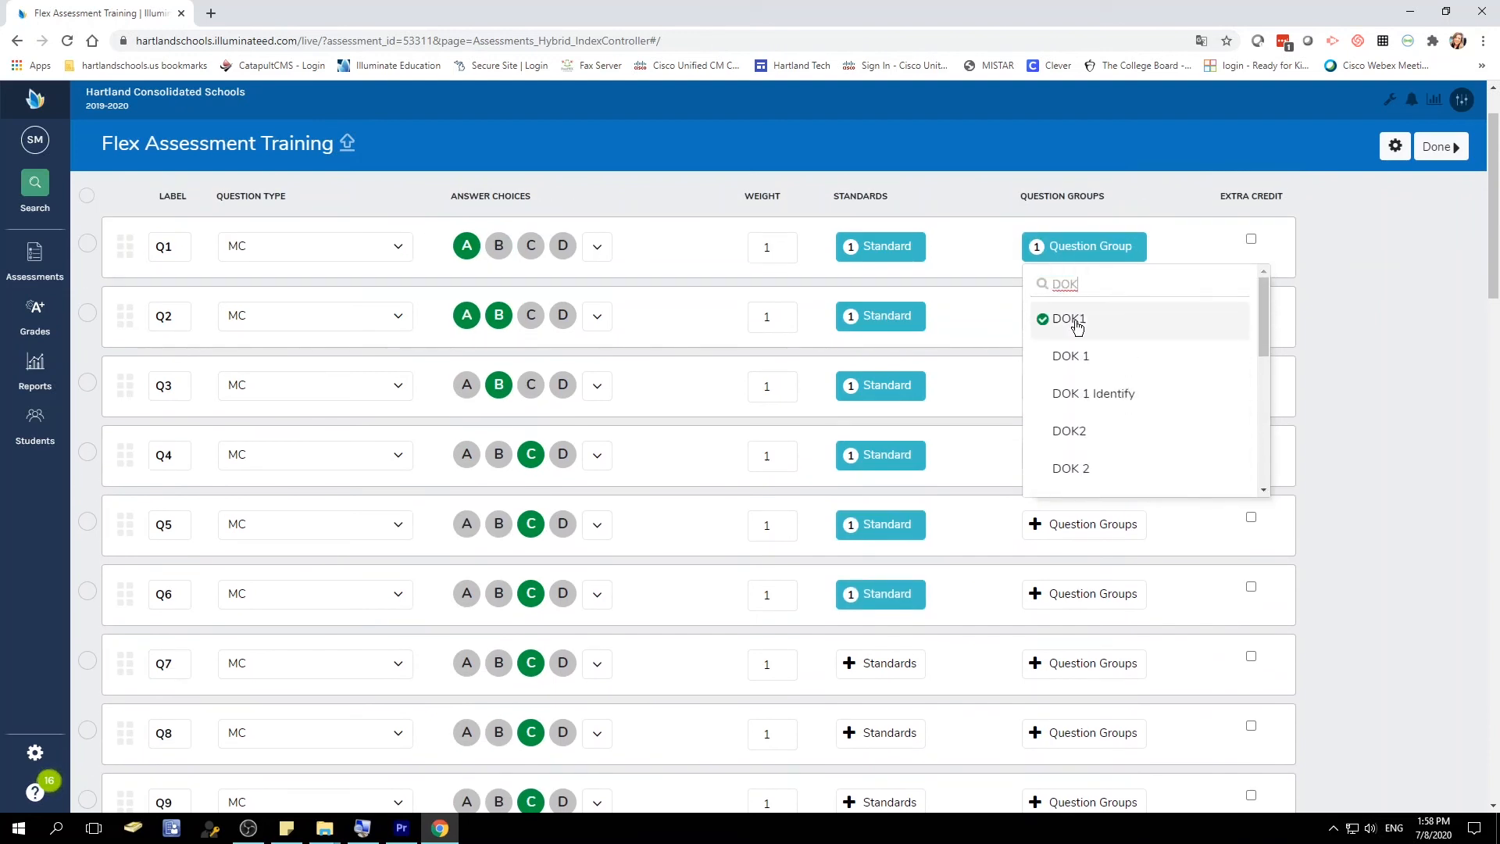
pyautogui.write('ST')
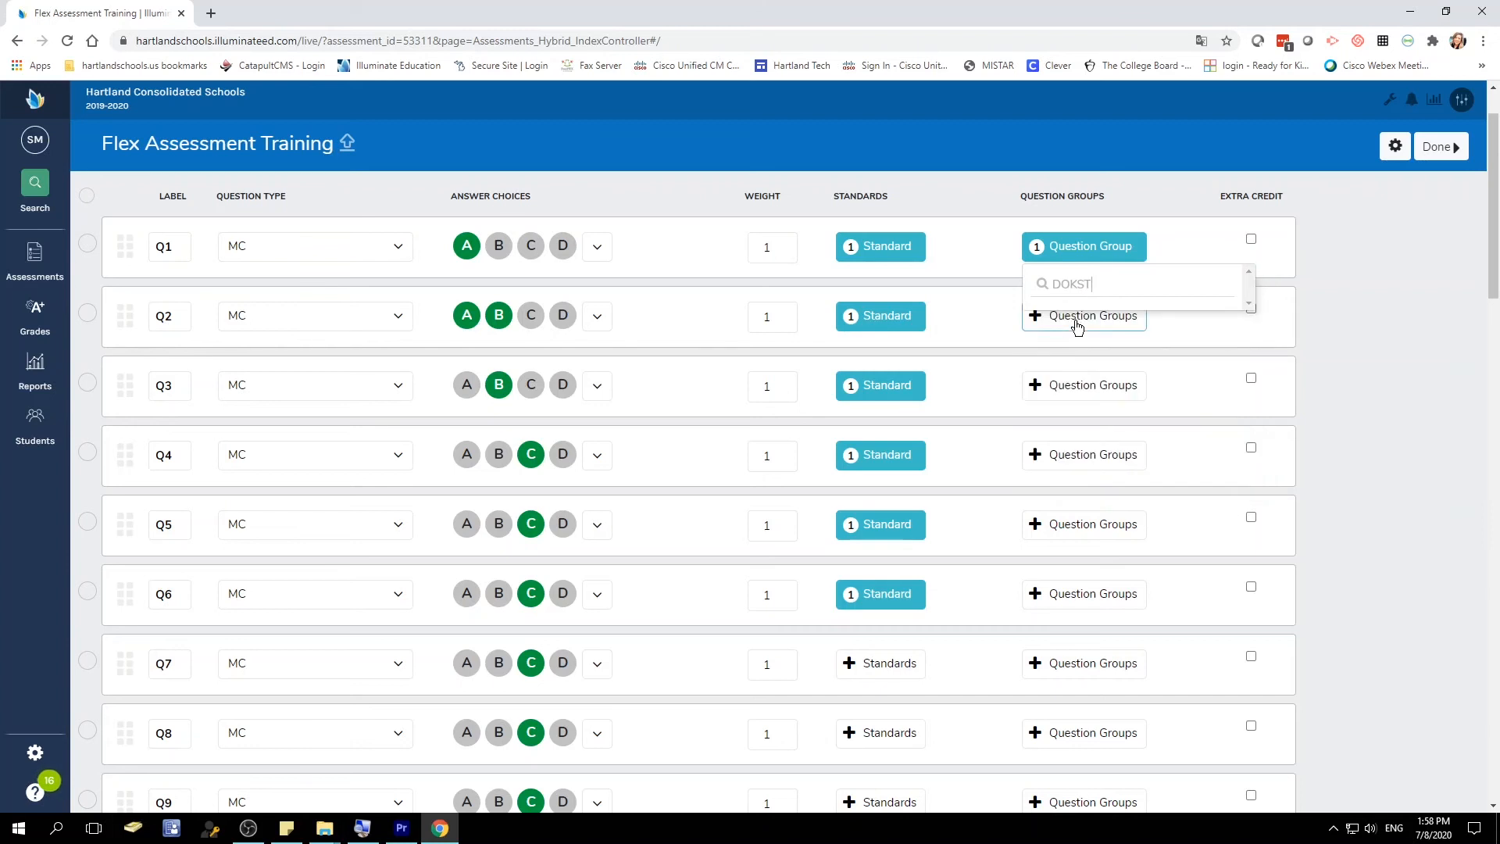
pyautogui.press('BackSpace')
pyautogui.press('BackSpace')
pyautogui.press('BackSpace')
pyautogui.press('BackSpace')
pyautogui.press('BackSpace')
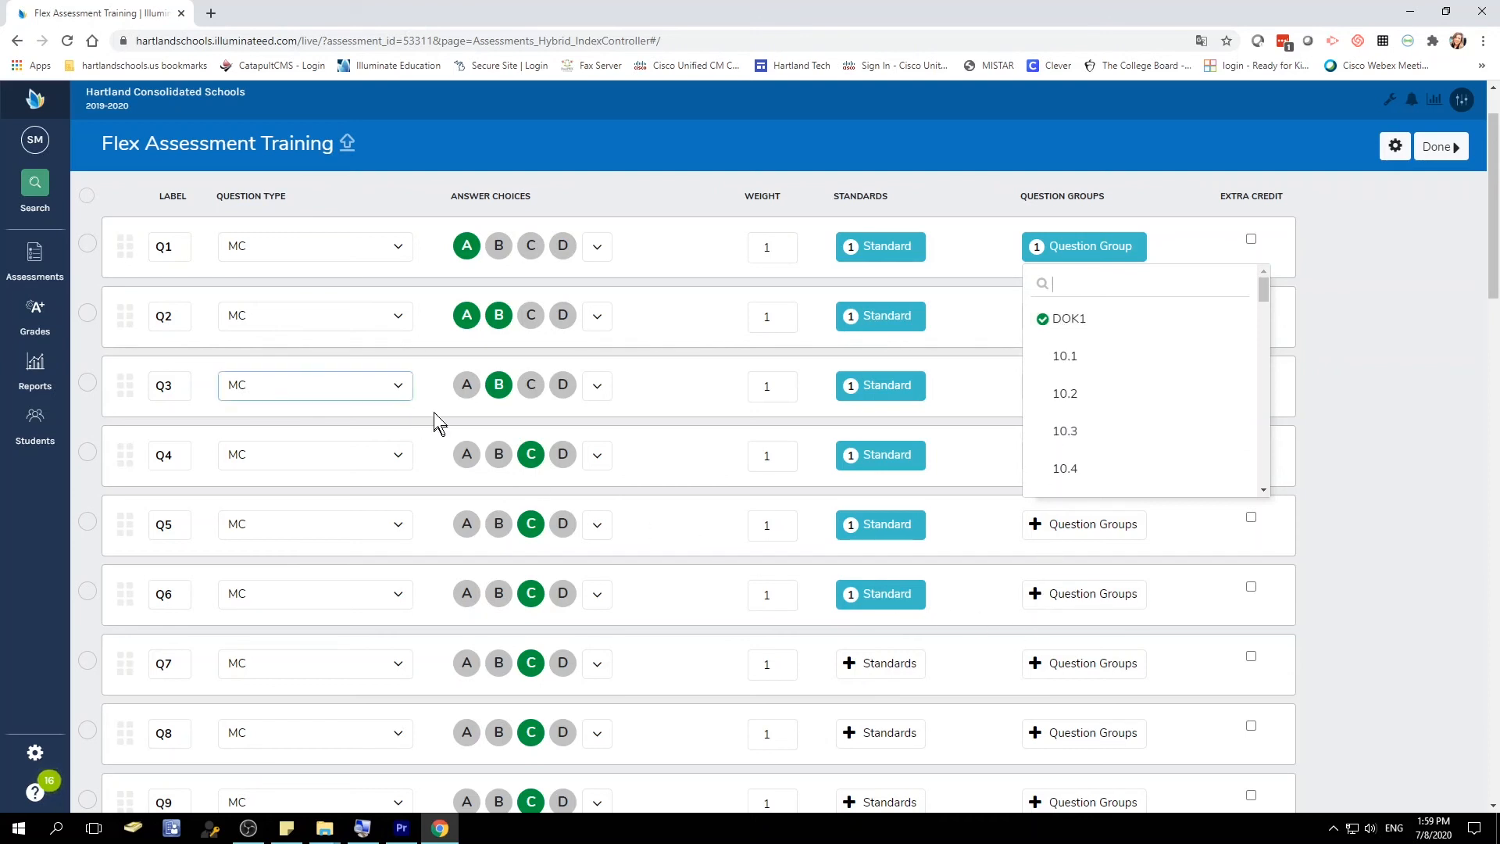
# - Select all questions except Q15, Q16 and Q17 and open them for bulk editing
pyautogui.click(89, 203)
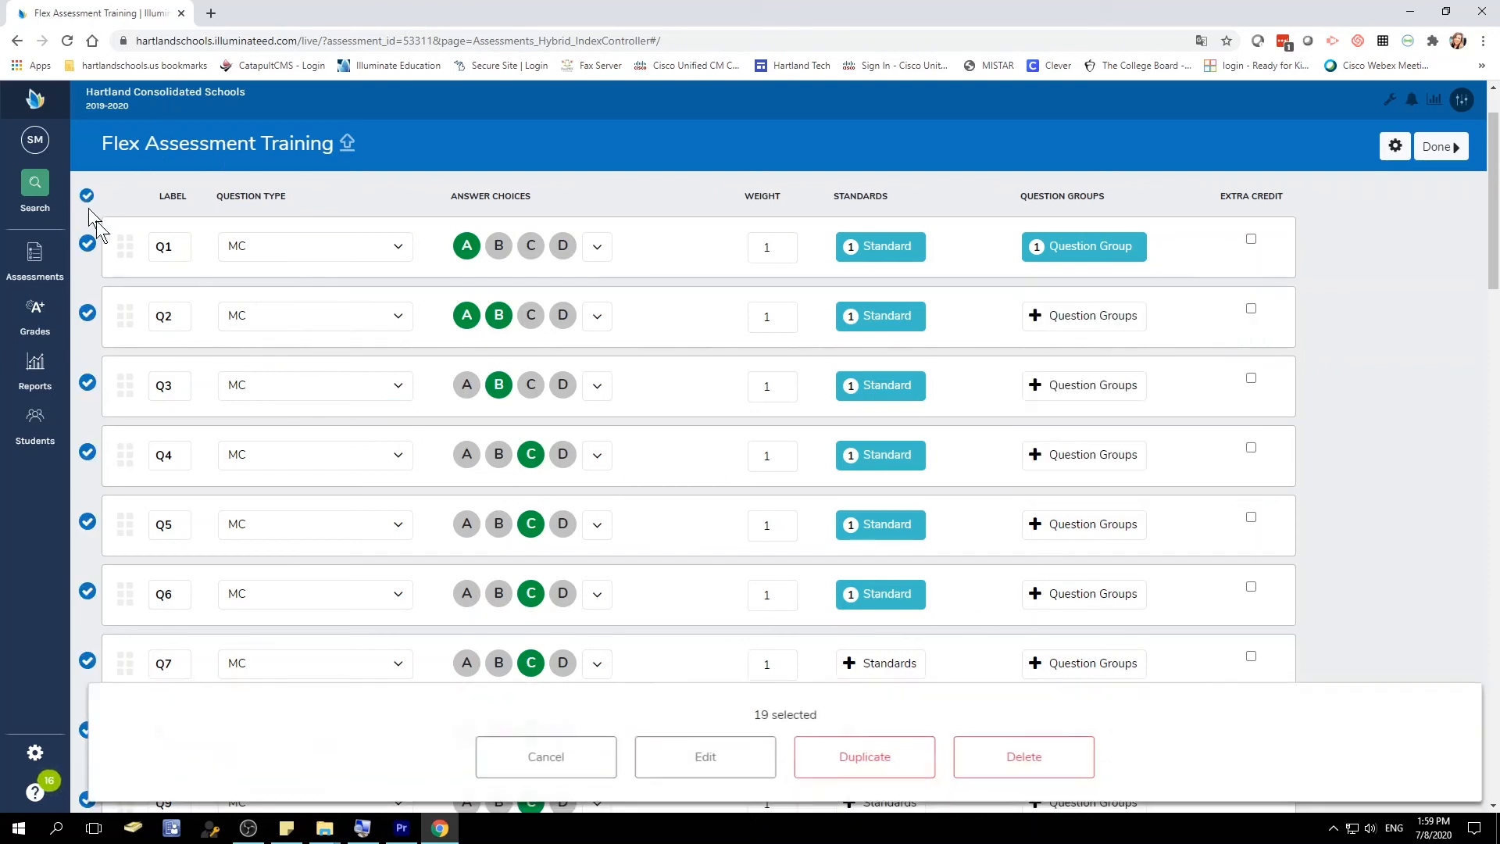
pyautogui.scroll(-15, 328, 418)
pyautogui.scroll(3, 103, 541)
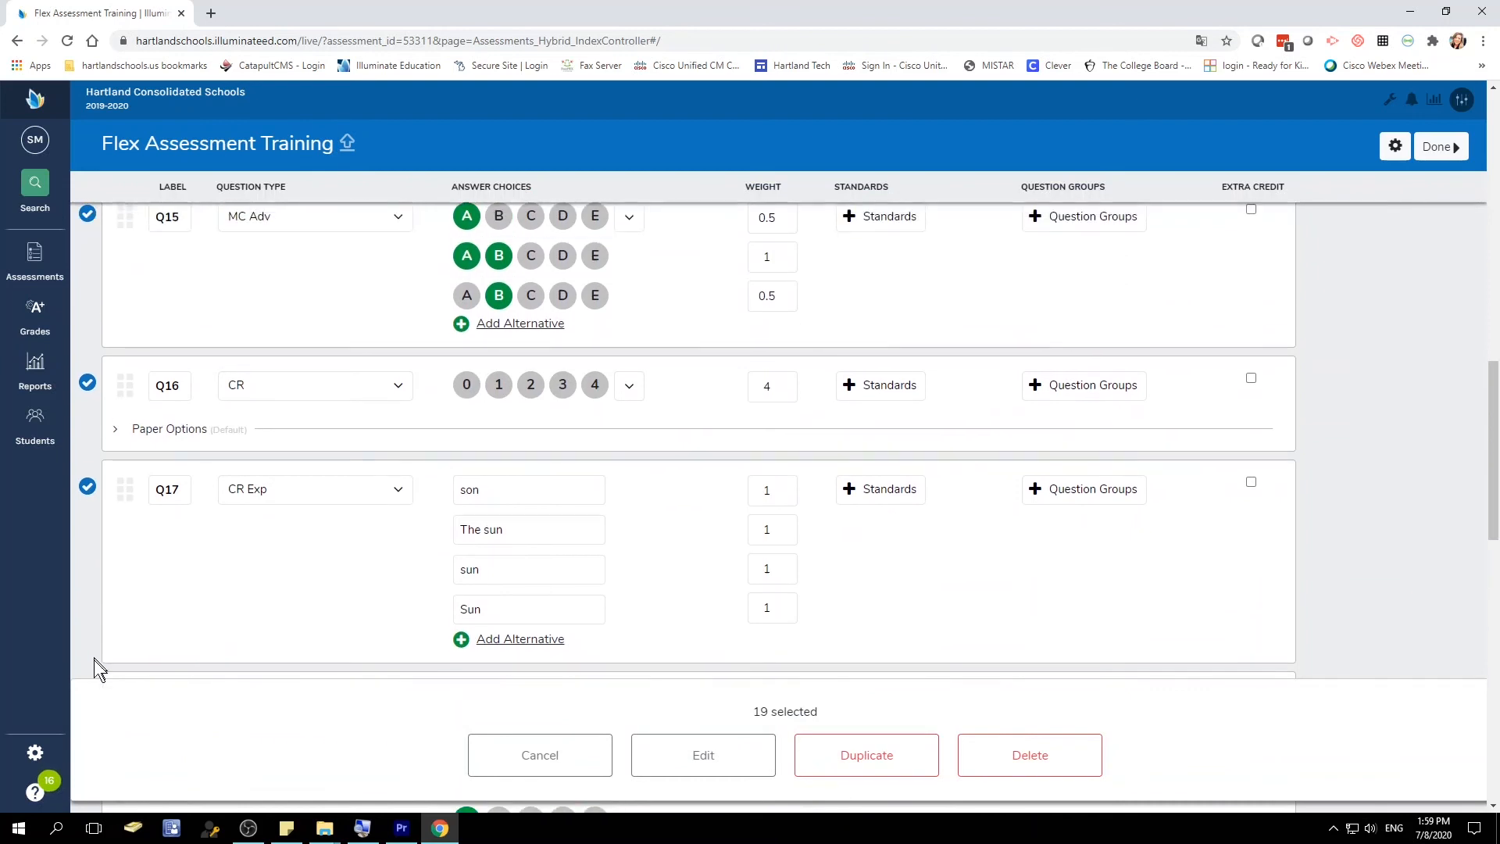
pyautogui.moveTo(87, 302); pyautogui.dragTo(88, 209)
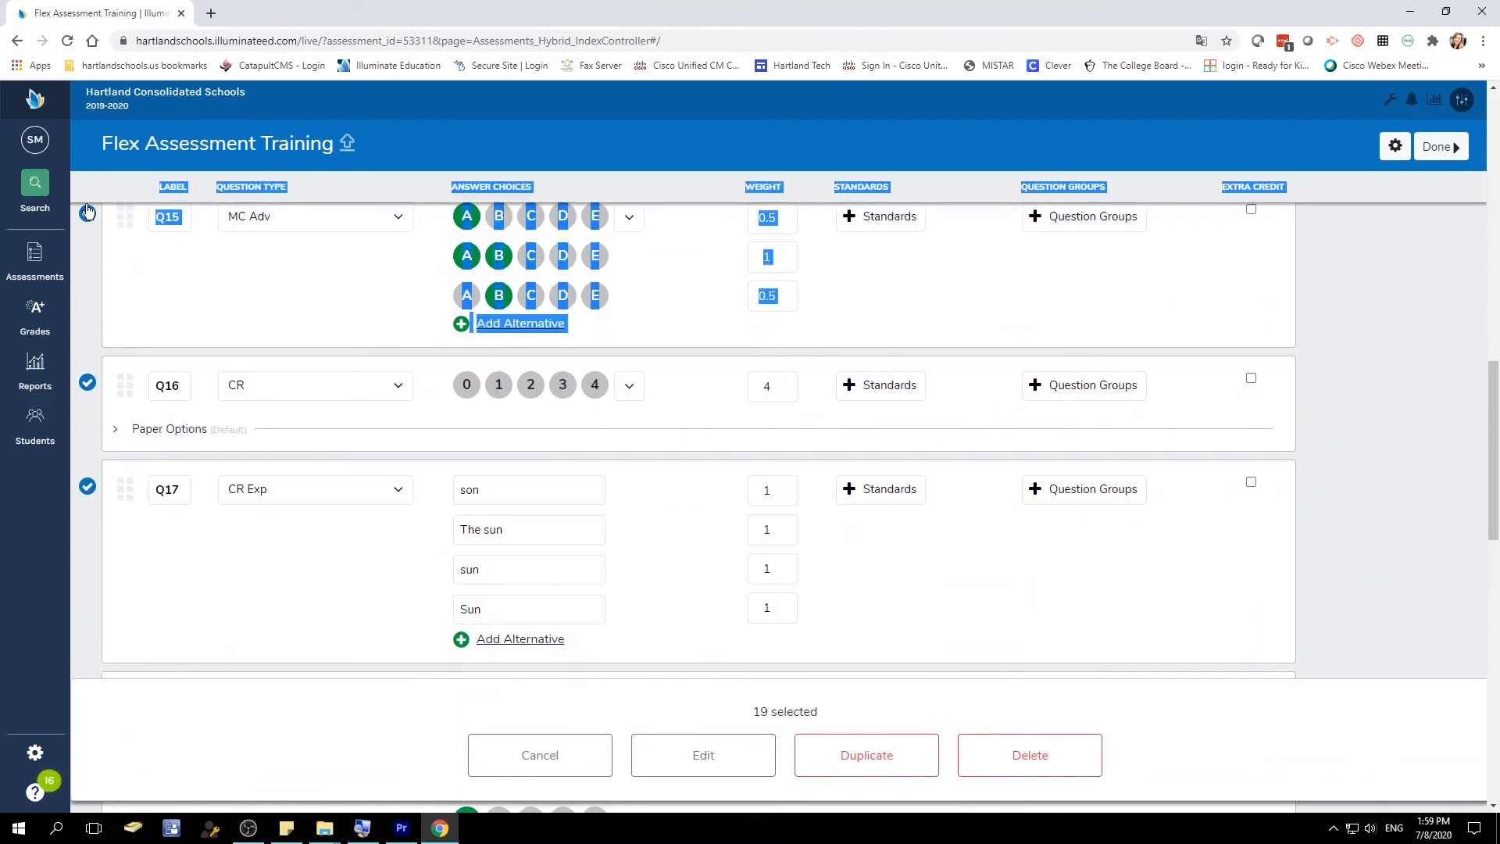
pyautogui.click(88, 382)
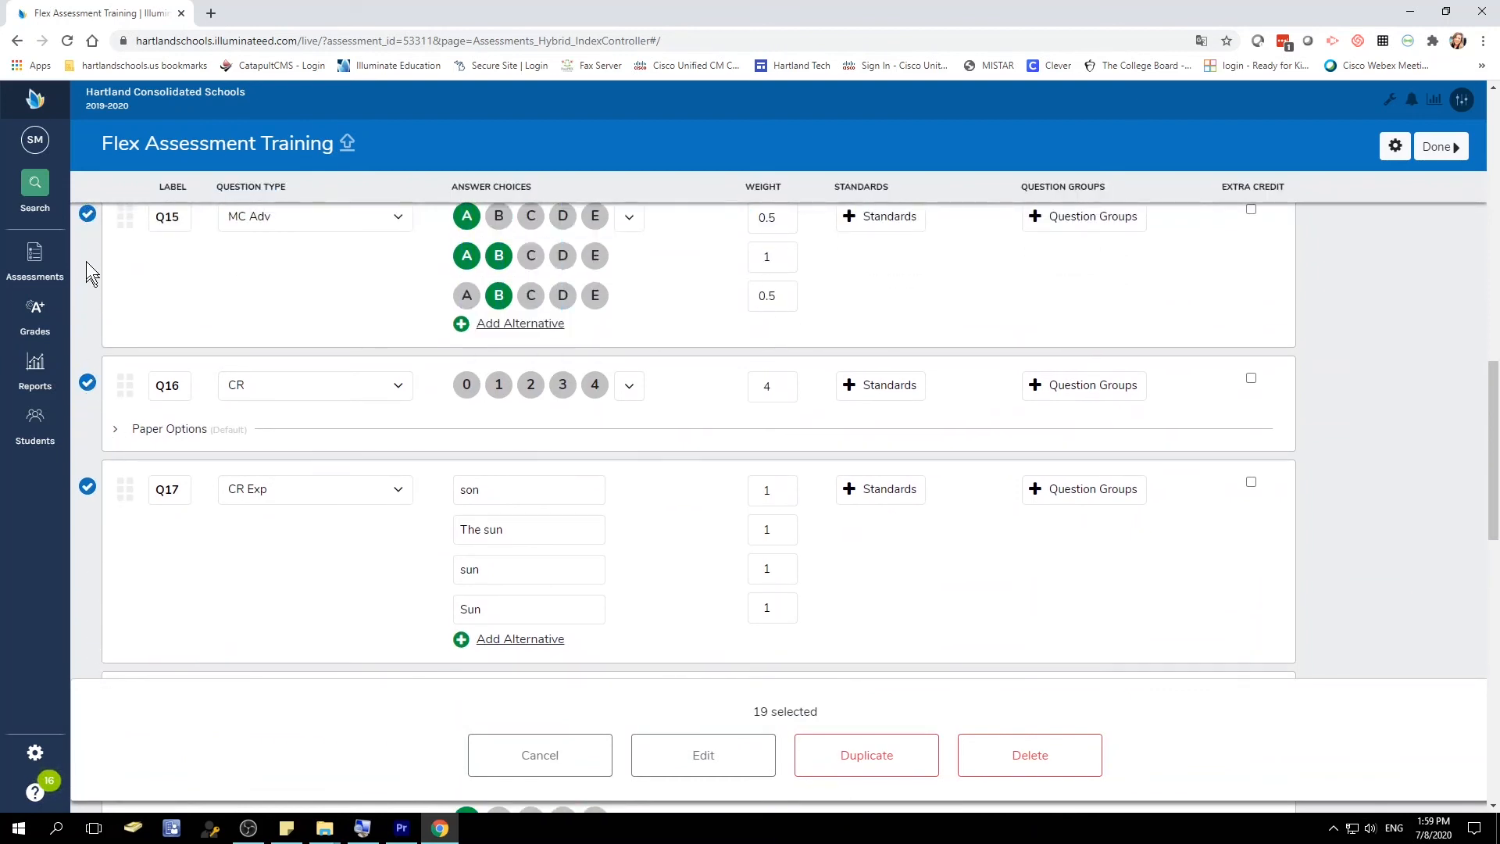
pyautogui.click(87, 214)
pyautogui.click(87, 486)
pyautogui.click(731, 765)
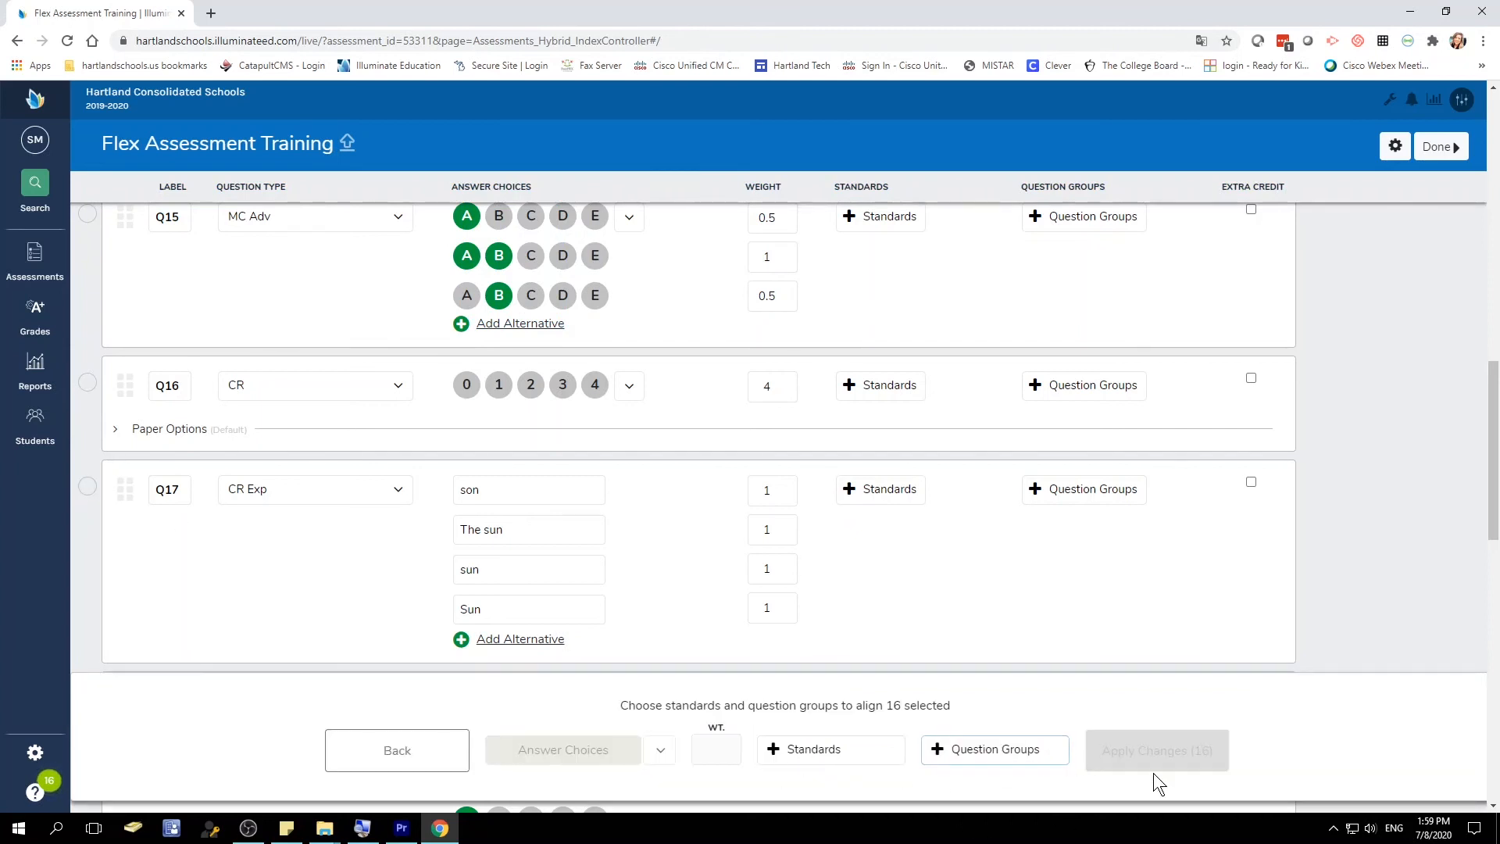
# - Search the bulk edit's question groups for "dok" and leave the bulk edit without applying changes
pyautogui.click(1045, 759)
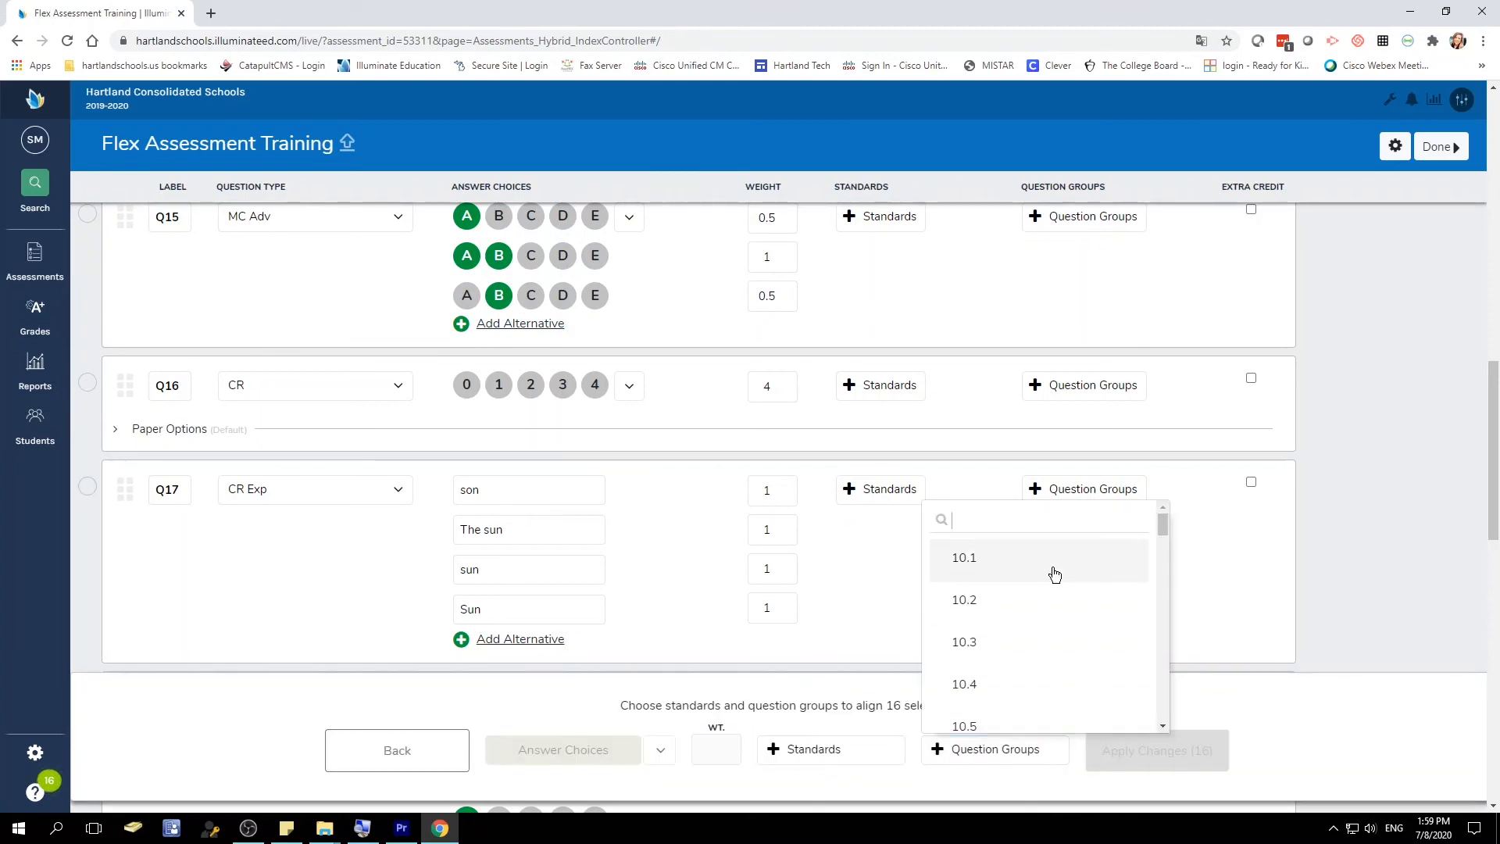
pyautogui.write('dok')
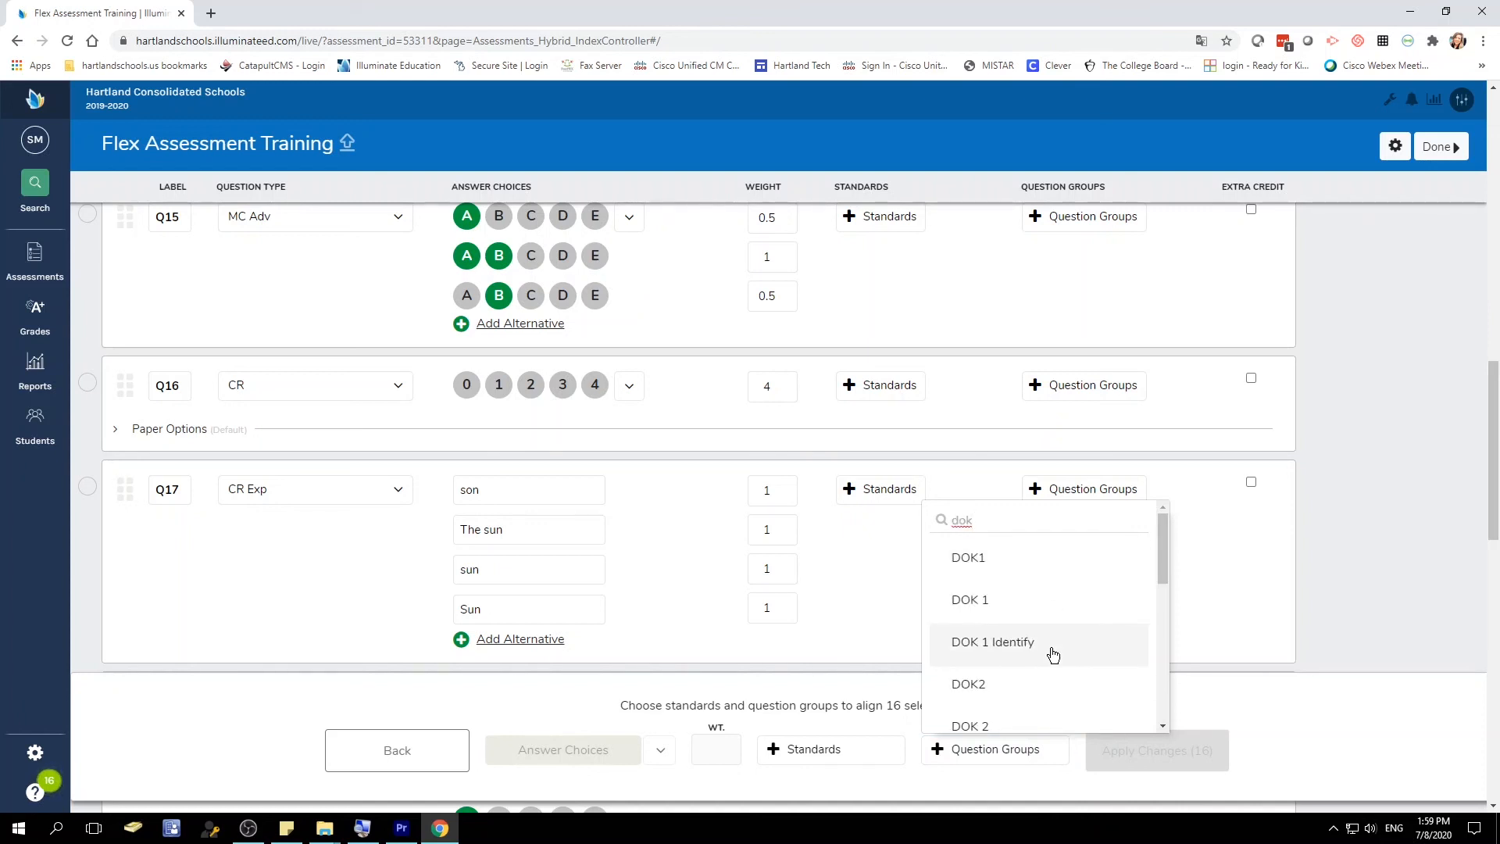
pyautogui.moveTo(605, 767)
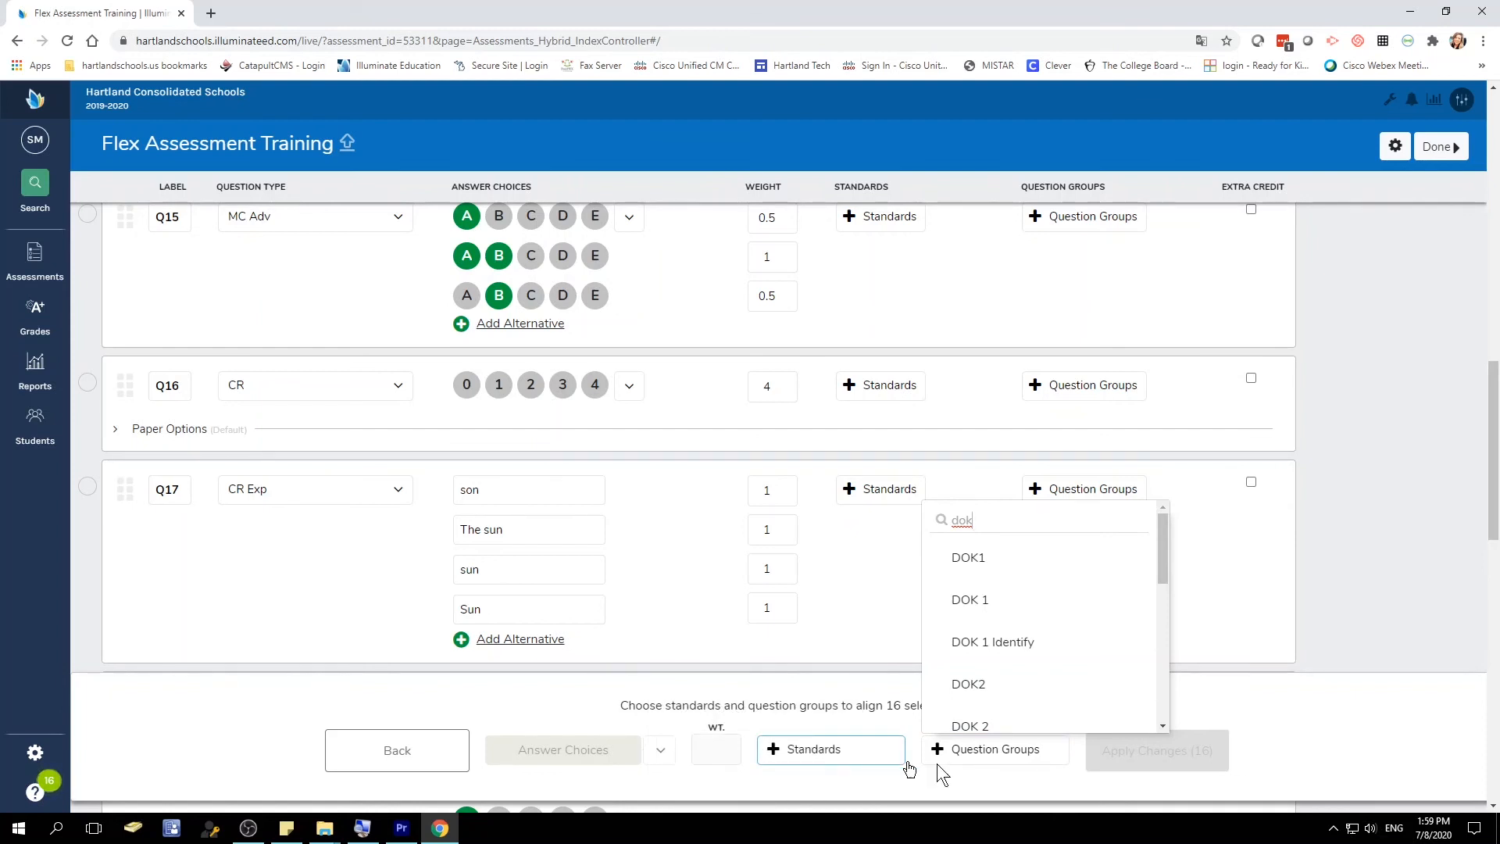
pyautogui.moveTo(702, 753)
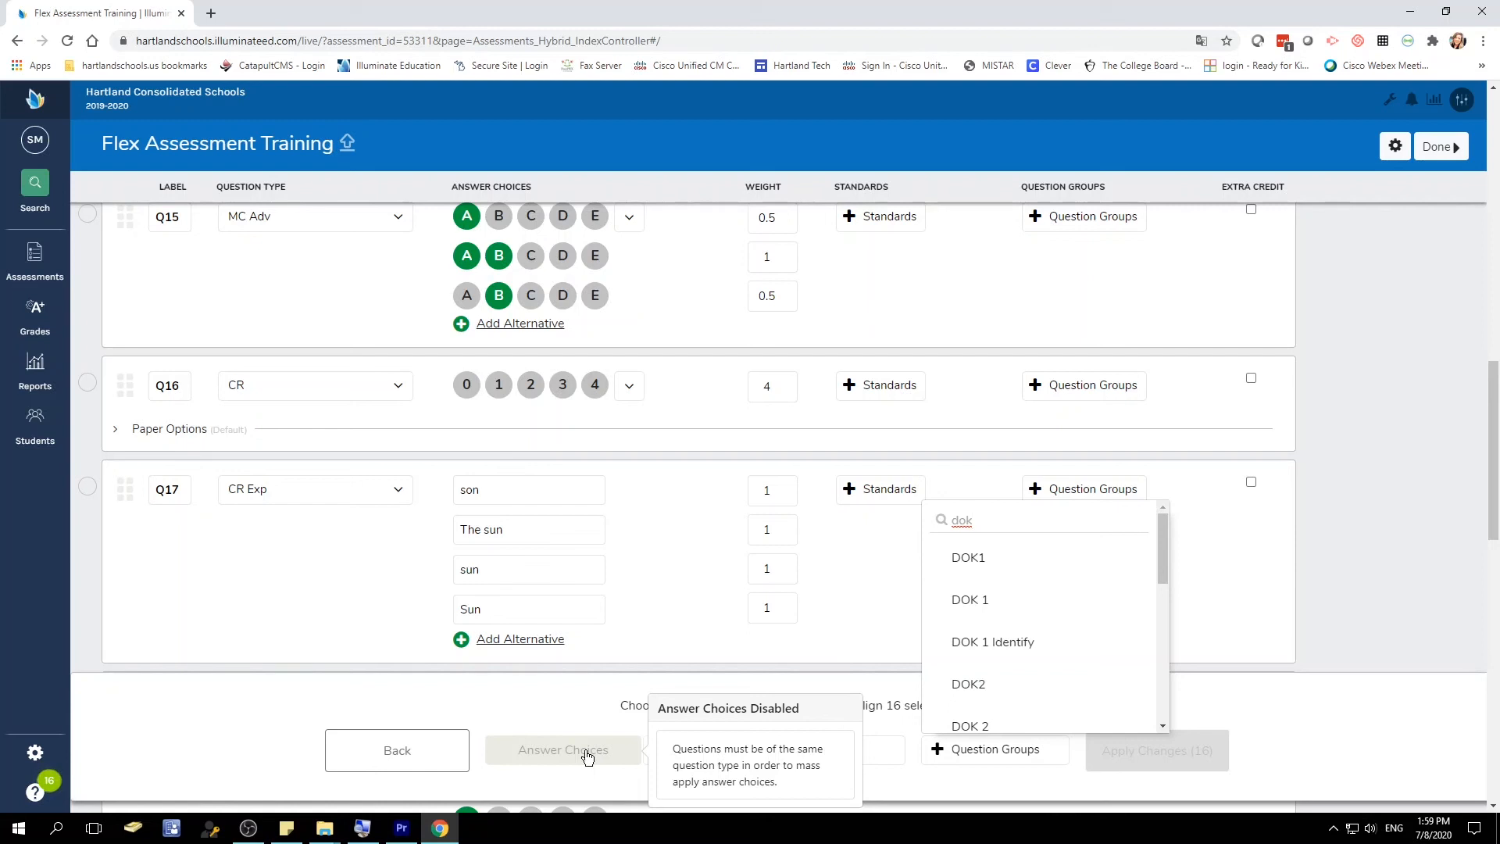
pyautogui.click(819, 631)
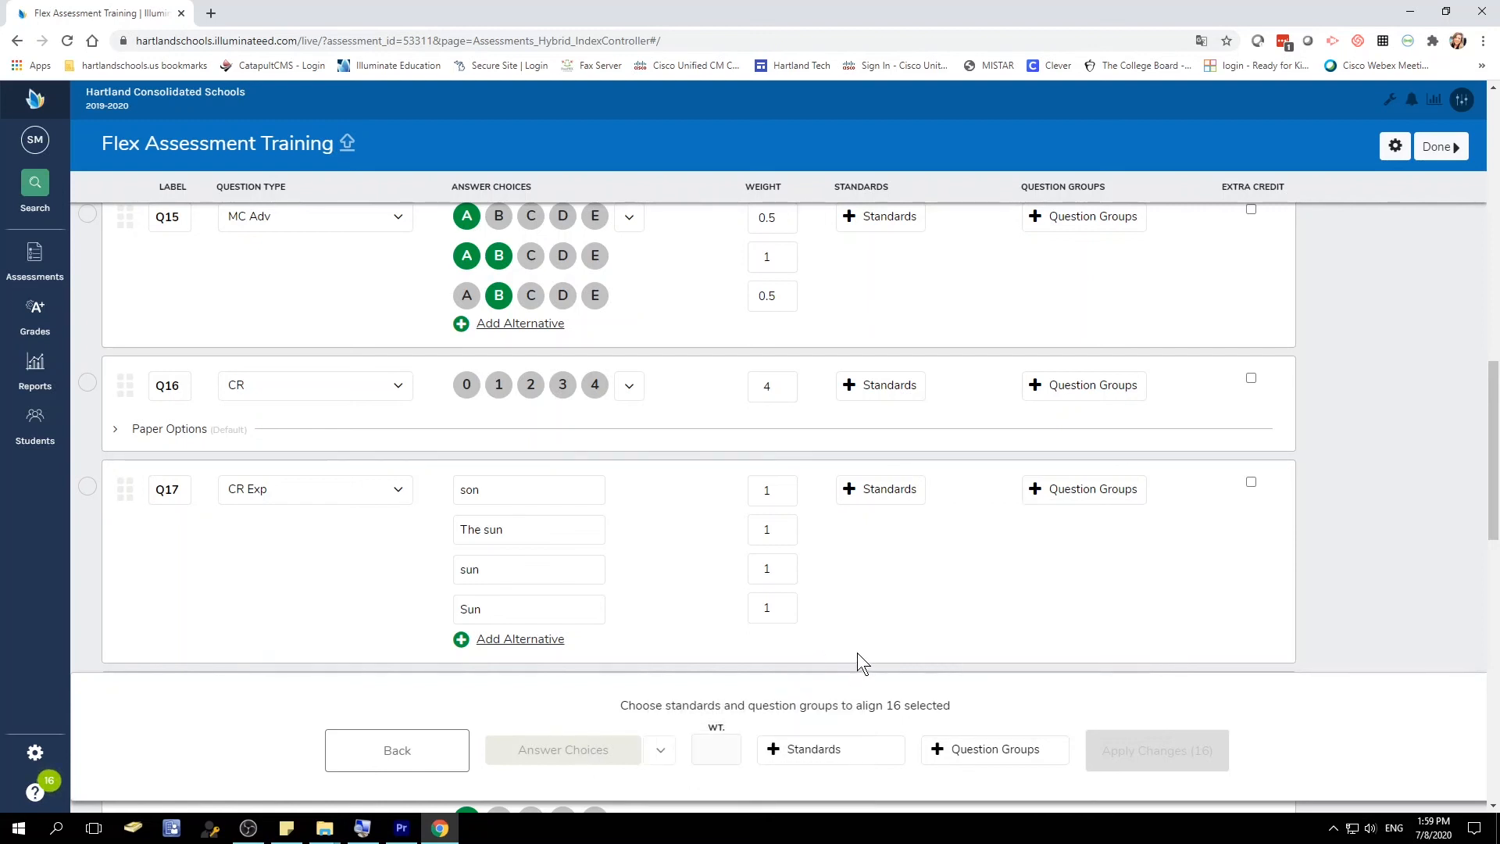
pyautogui.scroll(-8, 983, 625)
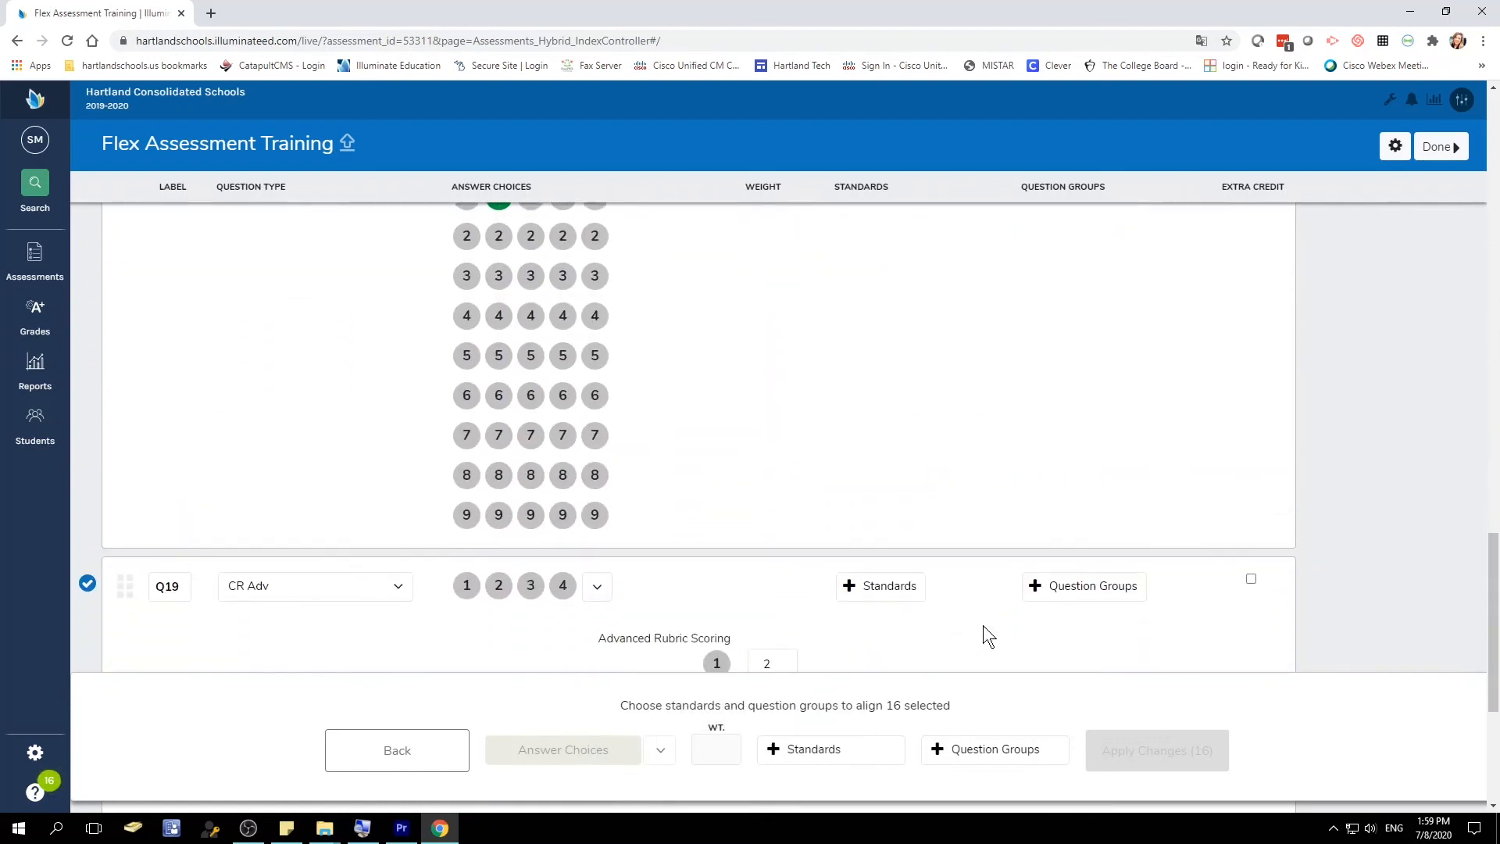
pyautogui.click(430, 758)
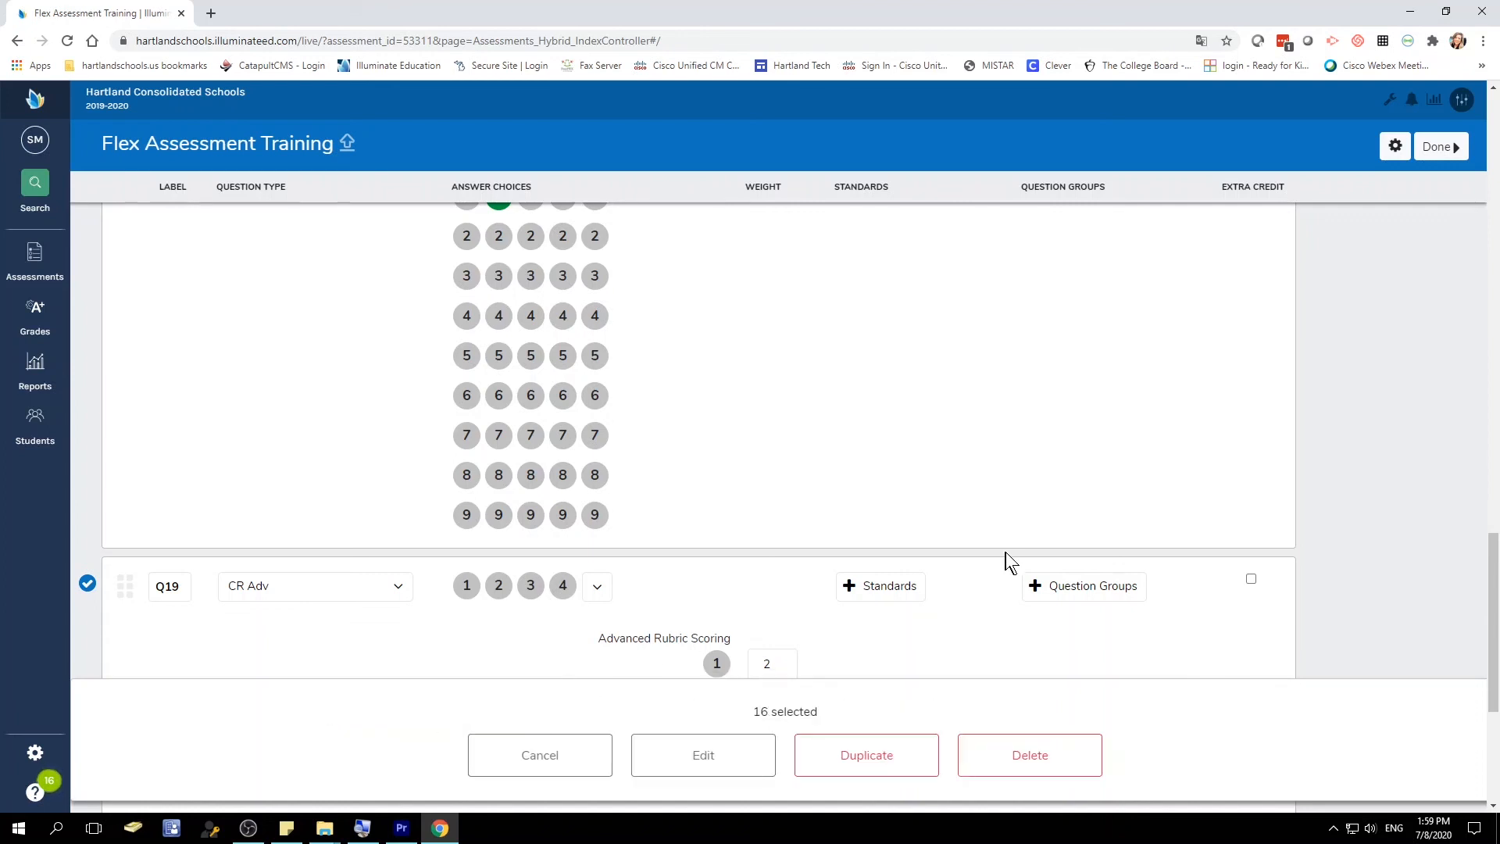
pyautogui.scroll(15, 1099, 495)
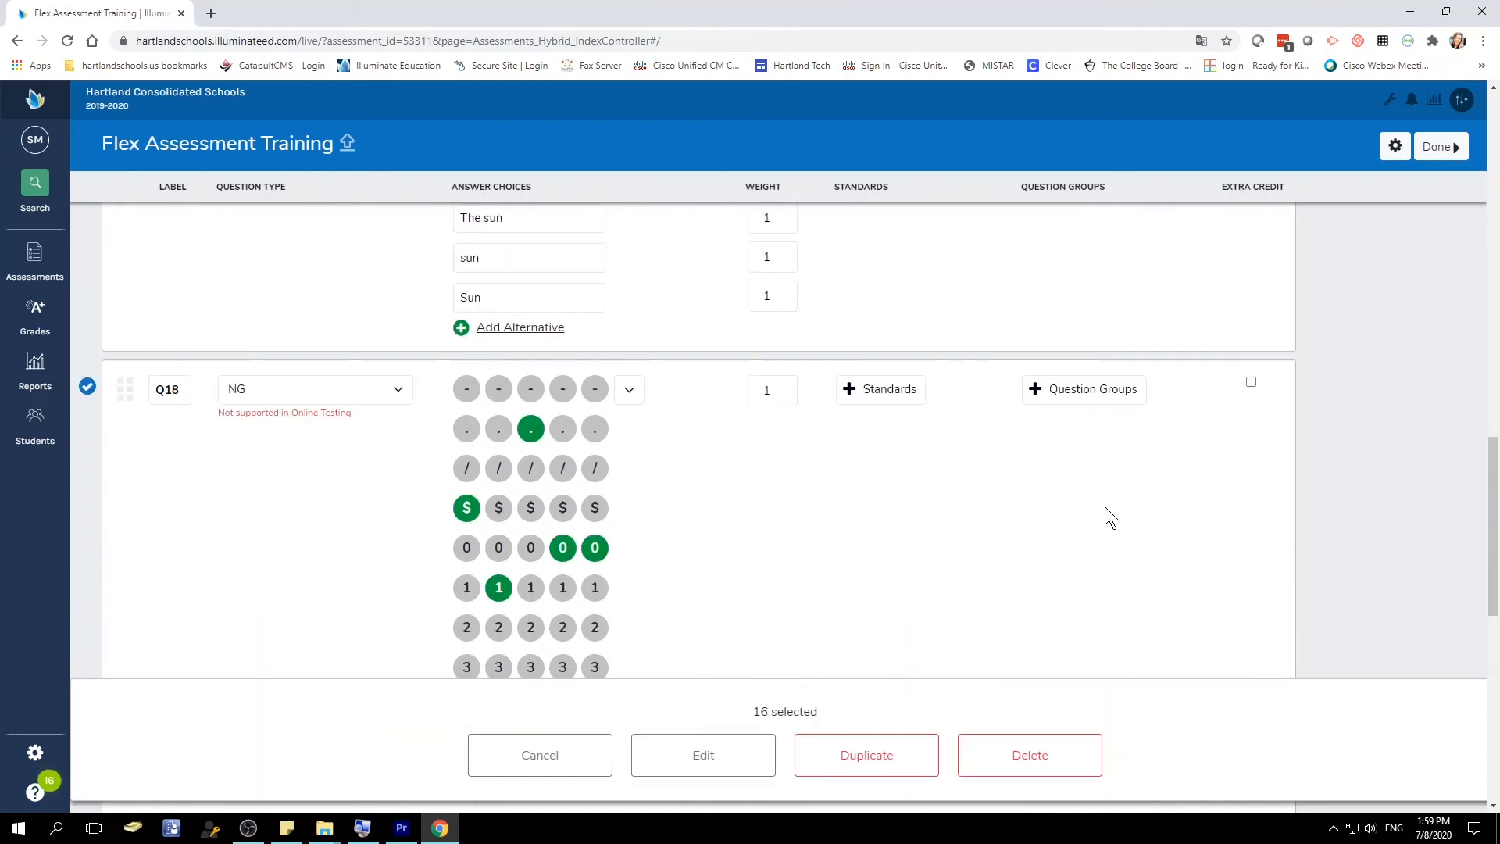
pyautogui.scroll(5, 1123, 540)
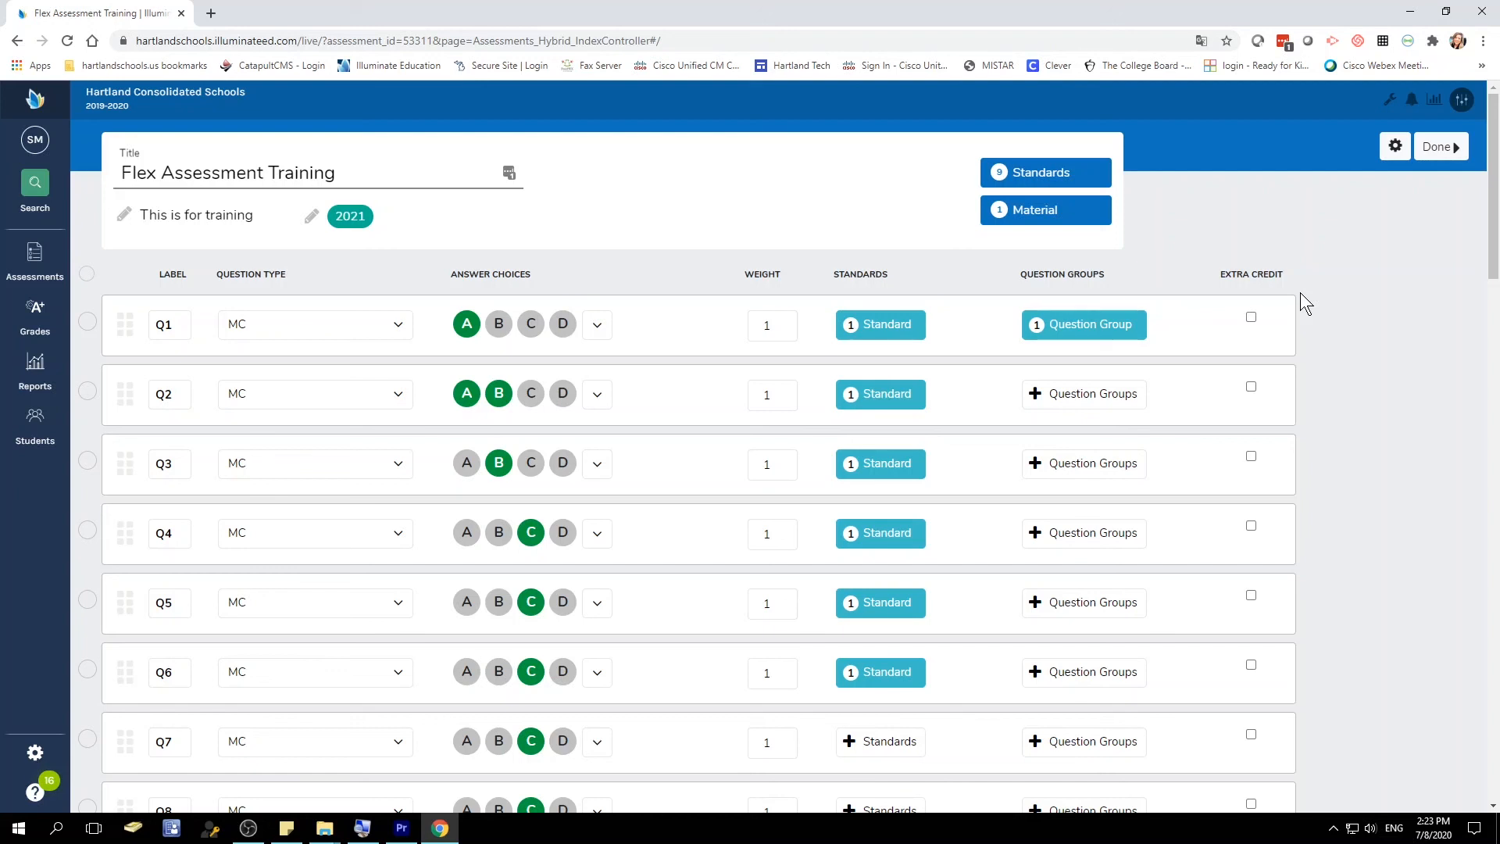
# - Finish editing the assessment and open its performance bands from the advanced settings
pyautogui.click(1433, 143)
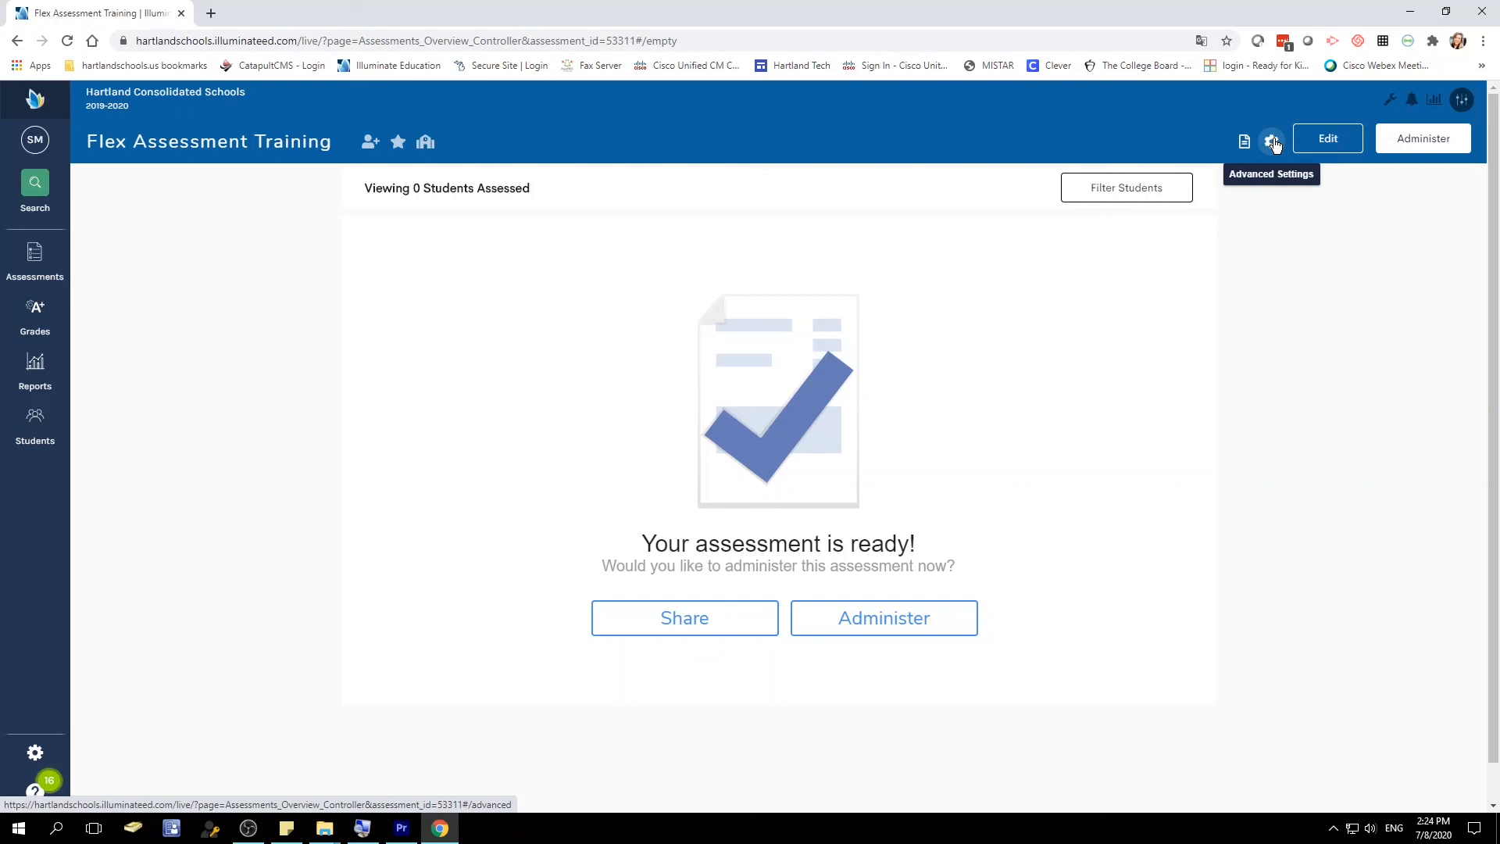
pyautogui.click(1272, 141)
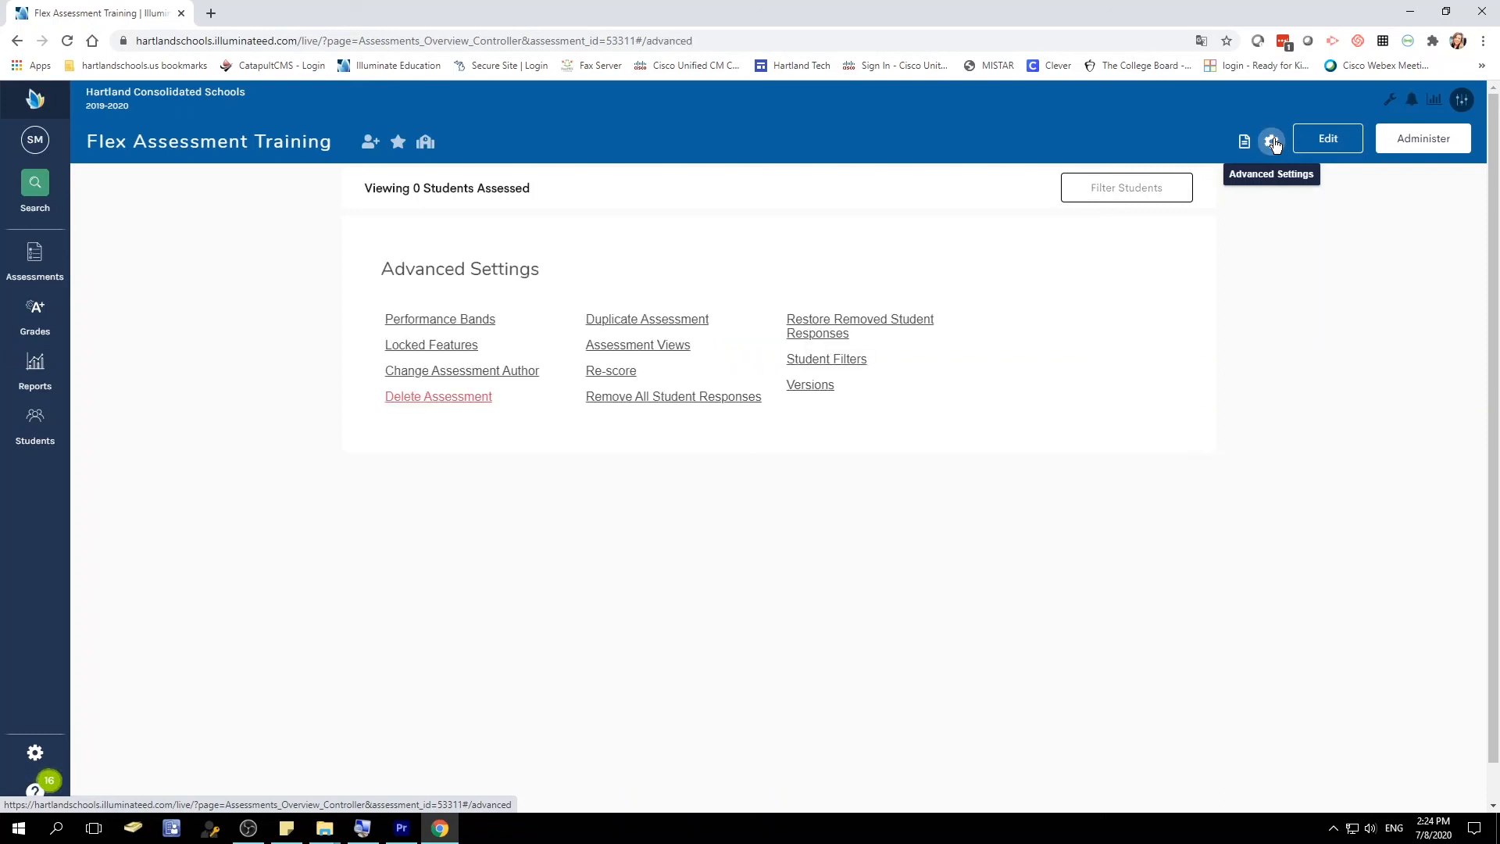
pyautogui.click(468, 320)
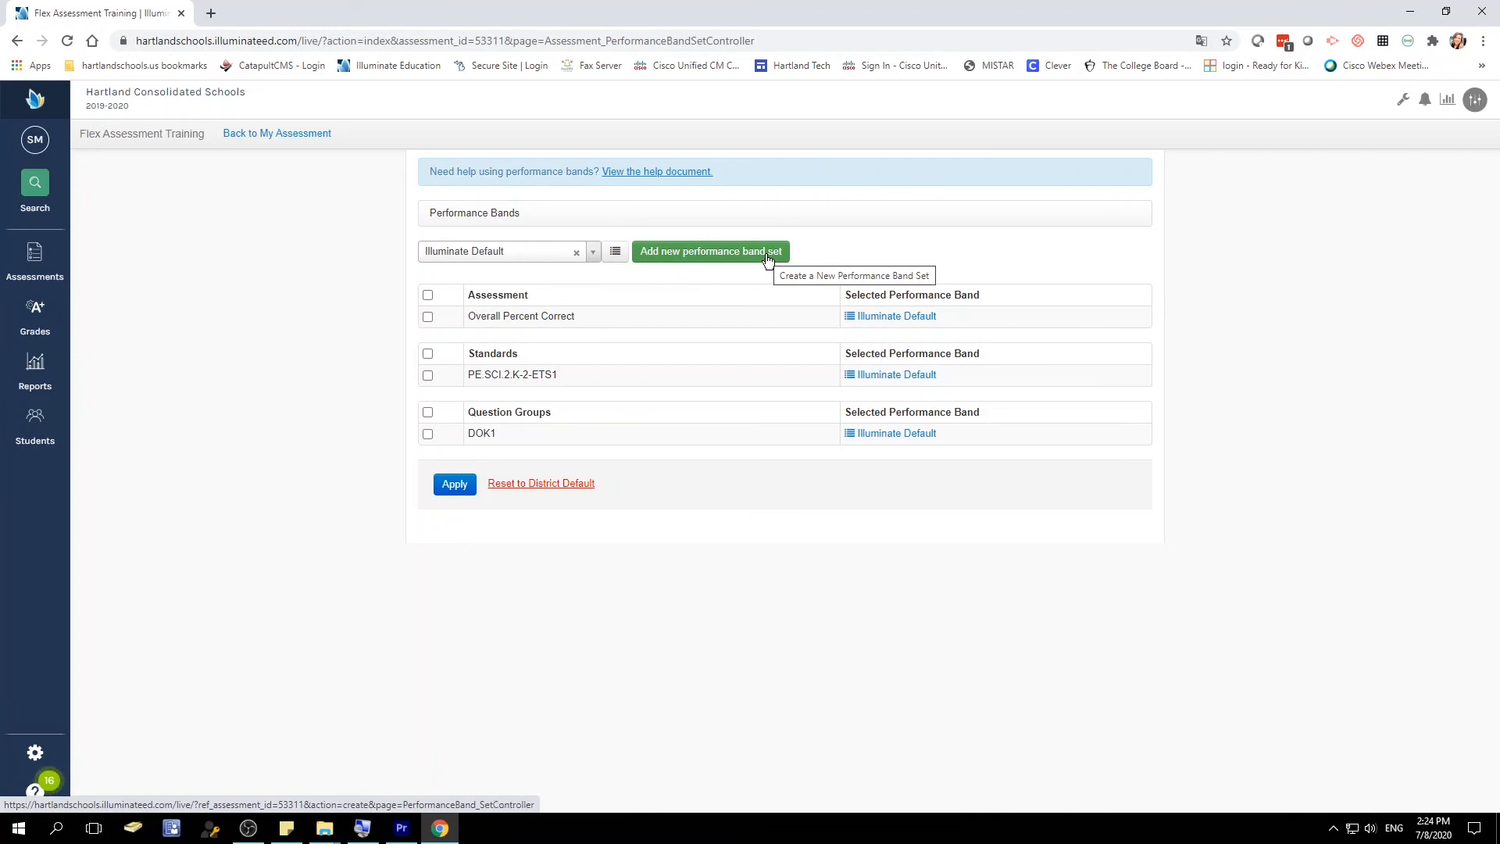
# - Apply the HCS Performance Band to the overall percent correct, the PE.SCI.2.K-2-ETS1 standard and the DOK1 question group
pyautogui.click(592, 252)
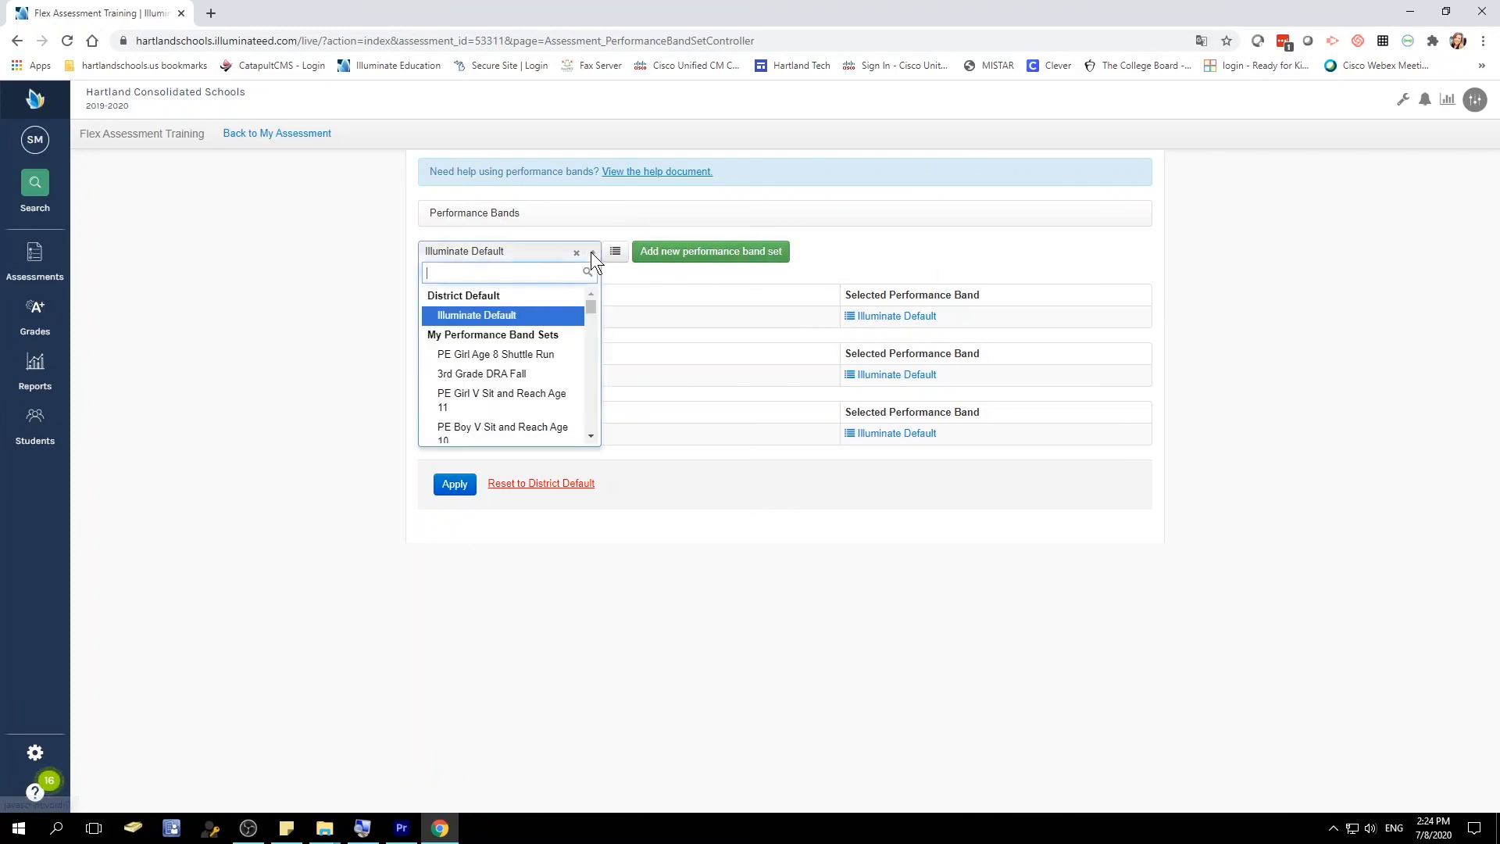
pyautogui.scroll(-5, 575, 375)
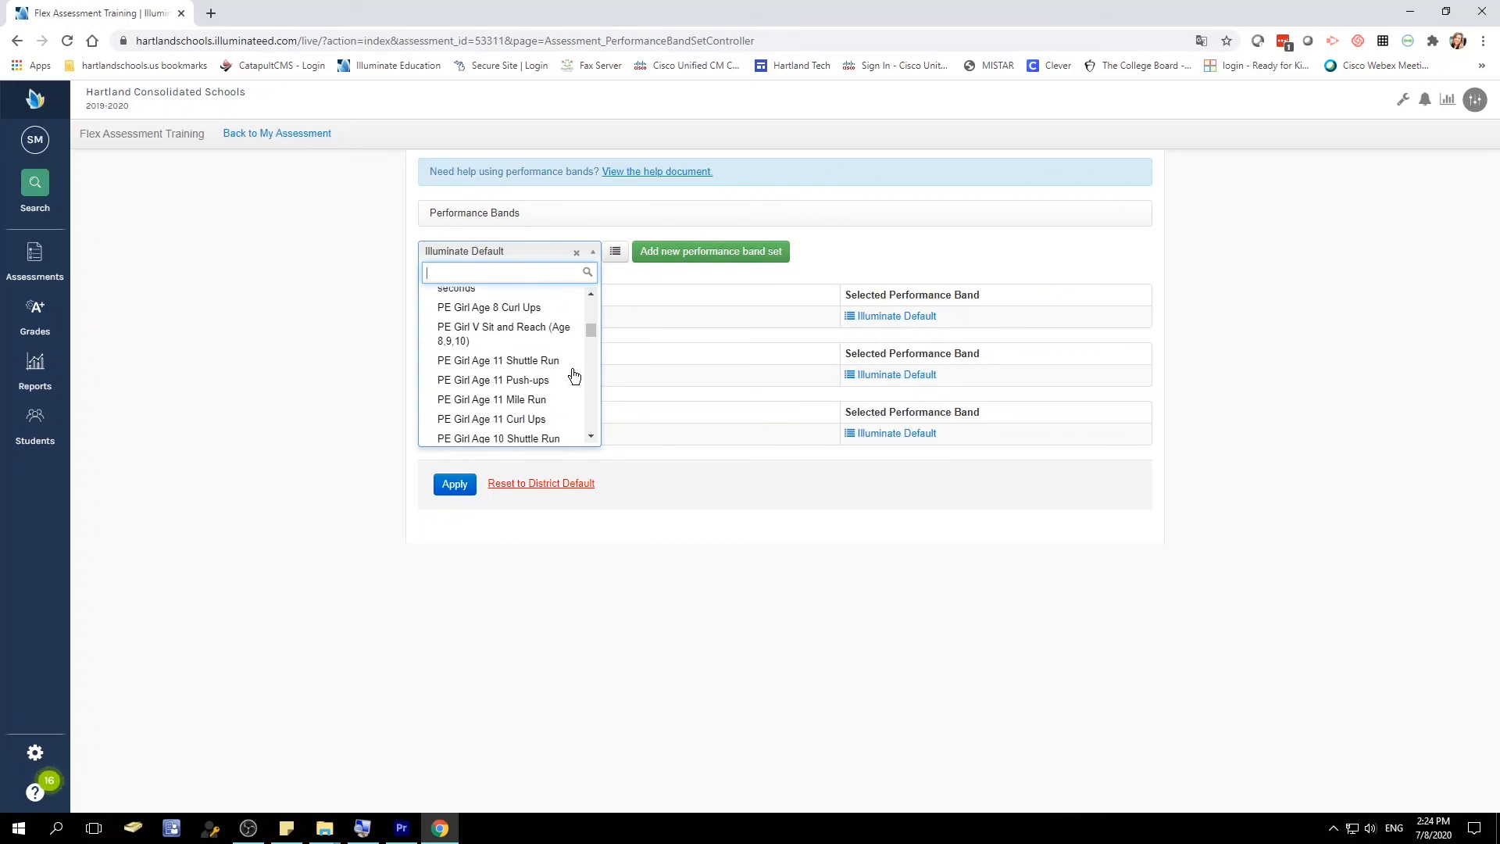
pyautogui.scroll(-15, 574, 375)
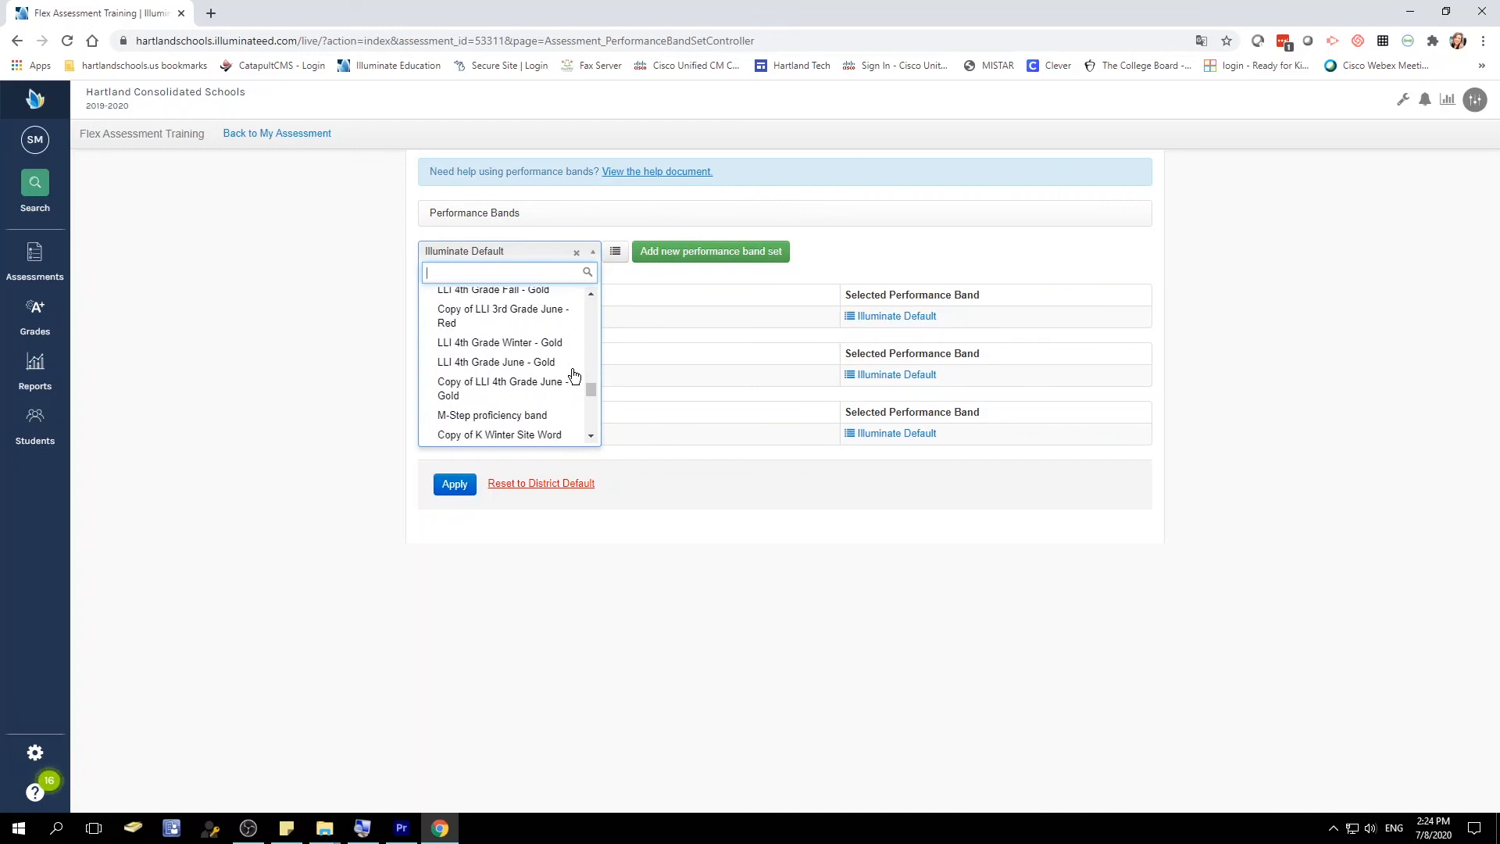
pyautogui.scroll(-15, 574, 375)
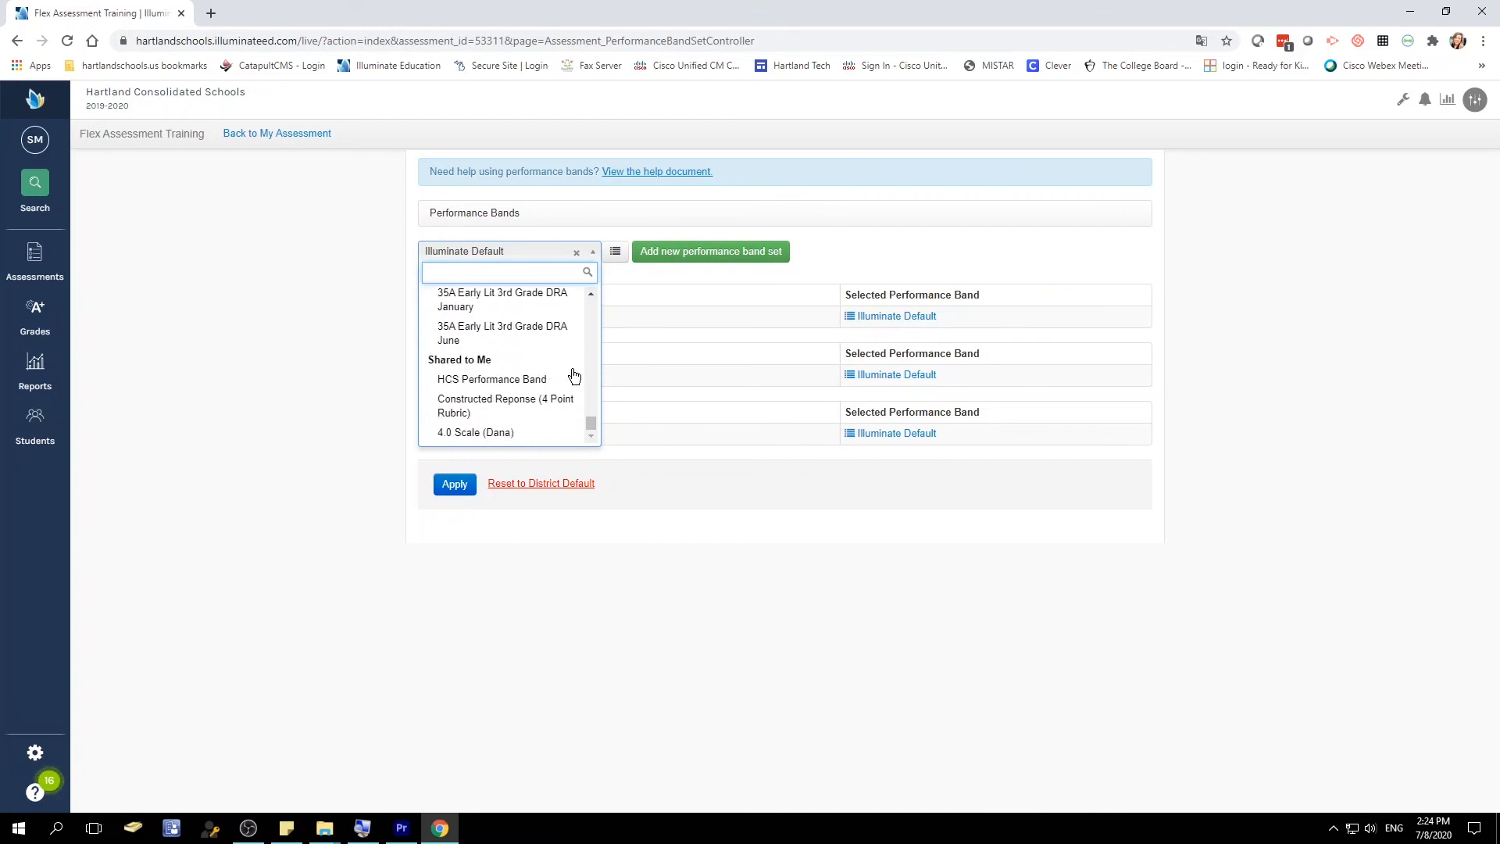
pyautogui.click(540, 384)
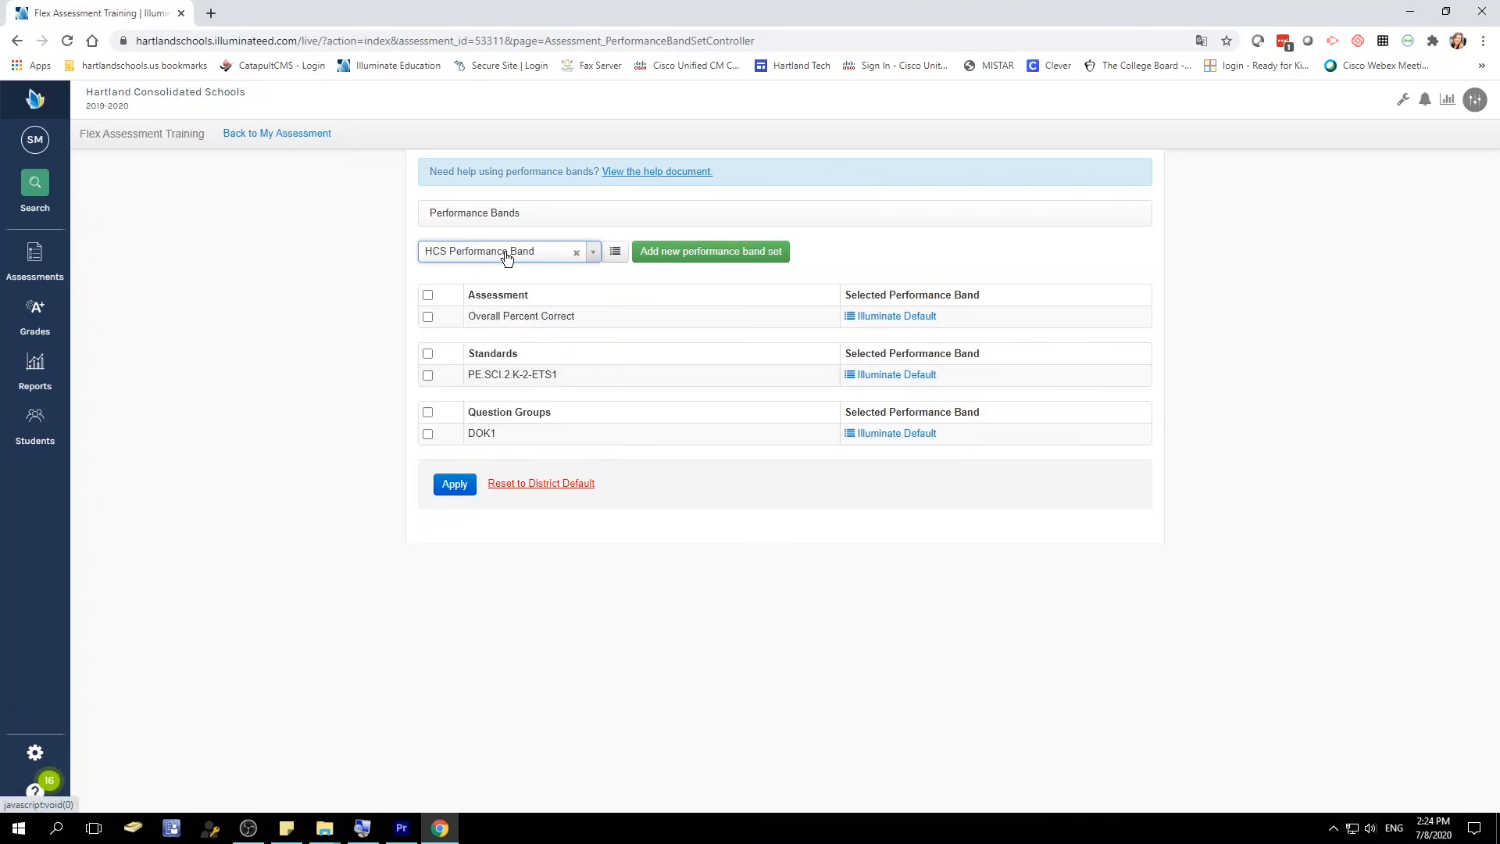
pyautogui.click(428, 294)
pyautogui.click(427, 353)
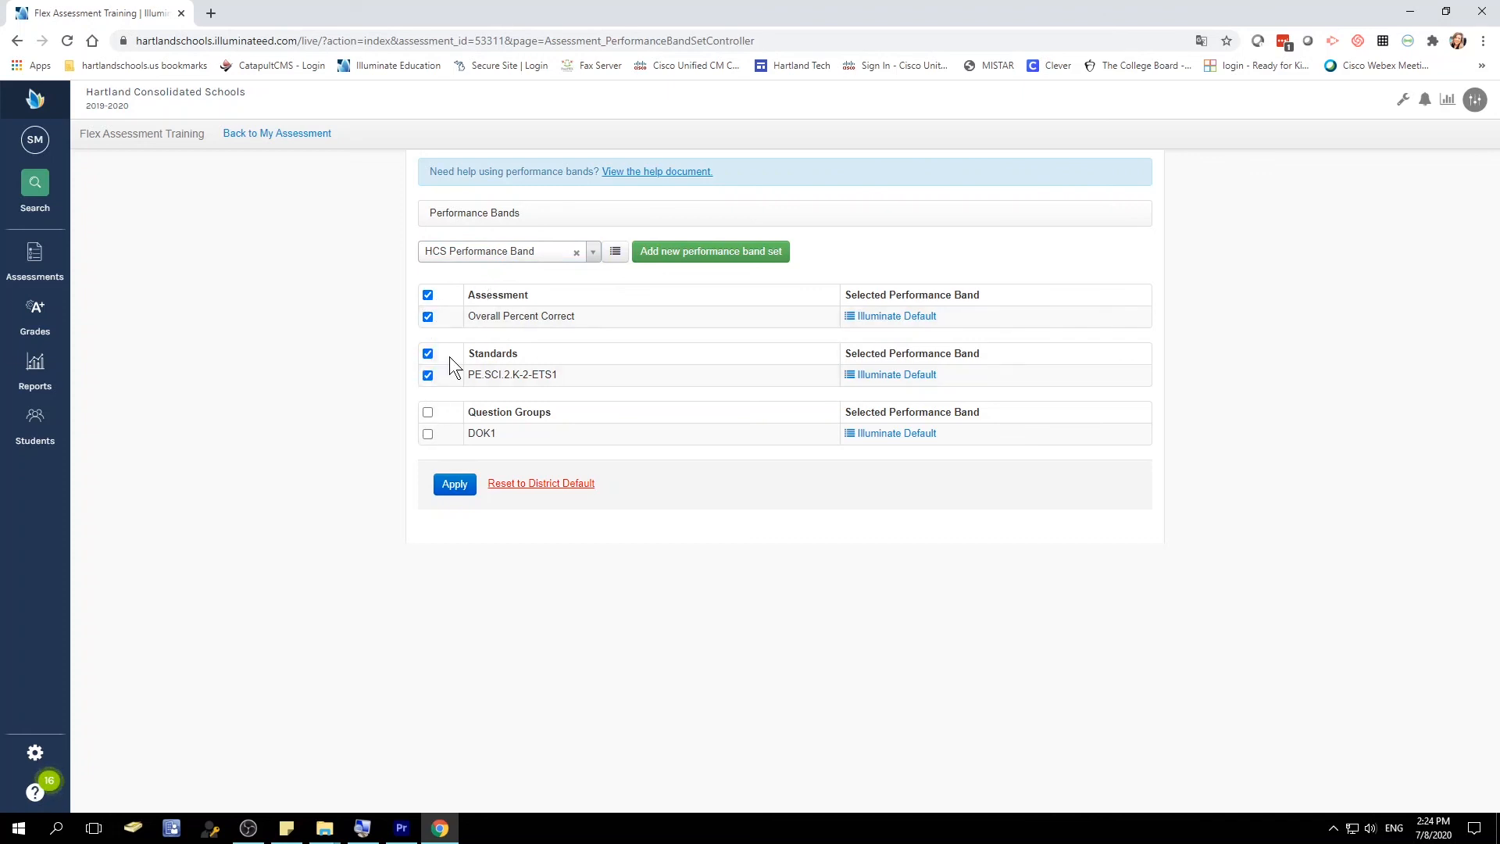
pyautogui.click(427, 411)
pyautogui.click(455, 485)
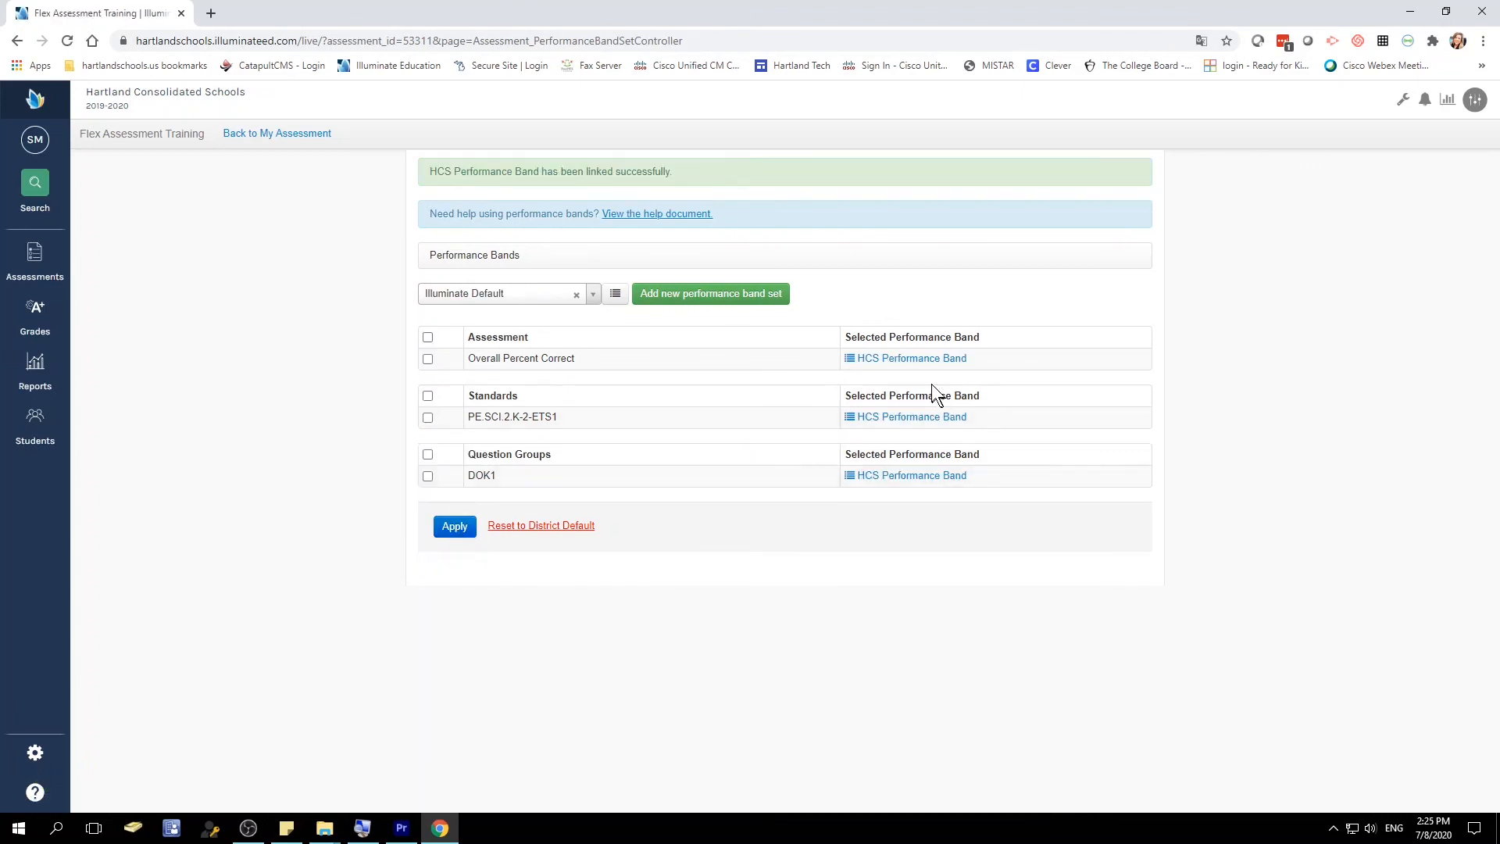
# - Check the levels of the HCS Performance Band linked to Overall Percent Correct and return to the assessment overview
pyautogui.click(922, 360)
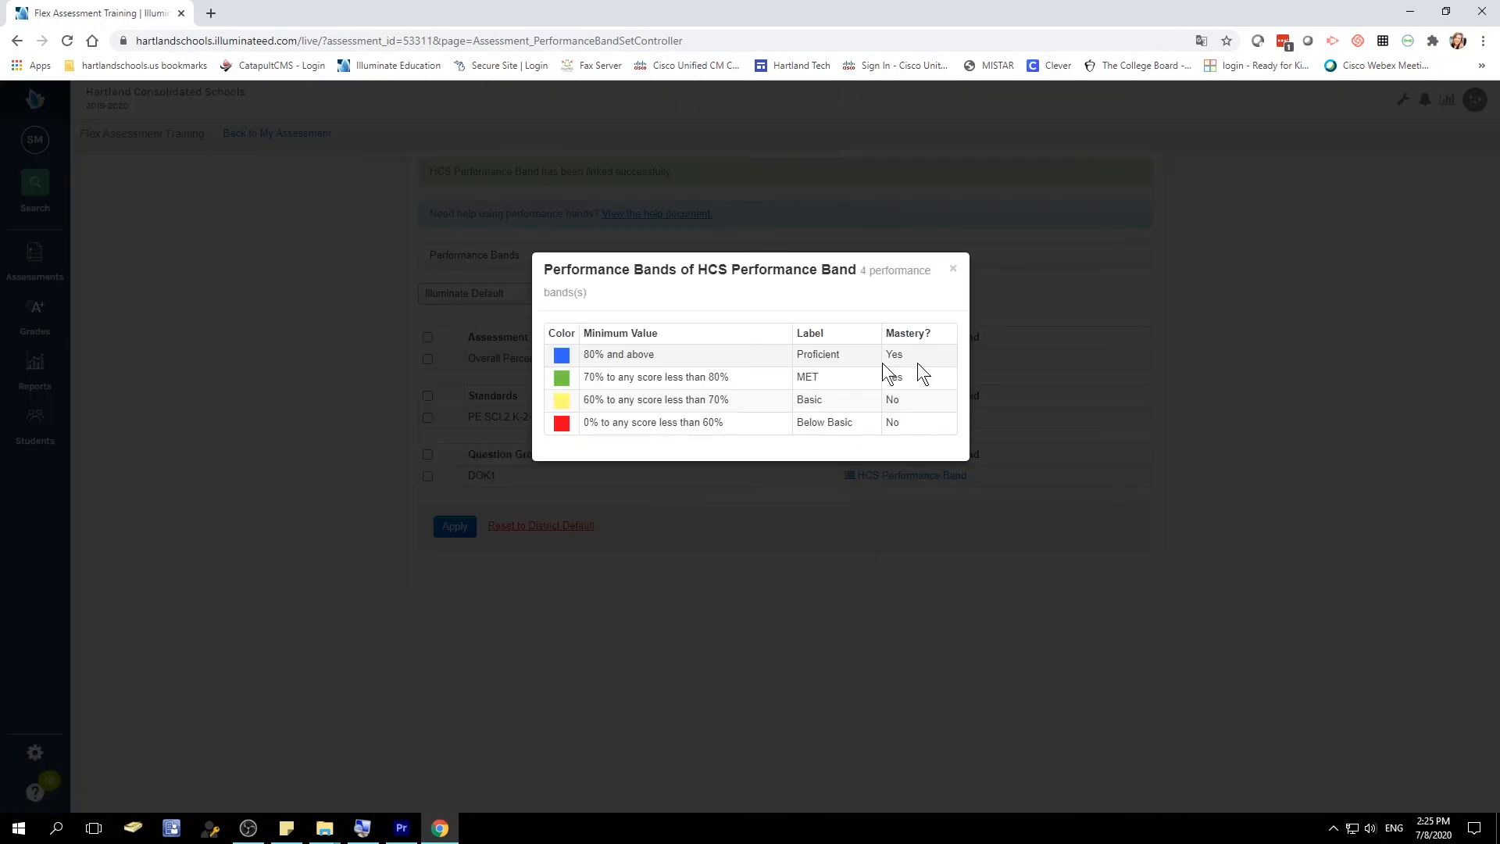
pyautogui.click(954, 268)
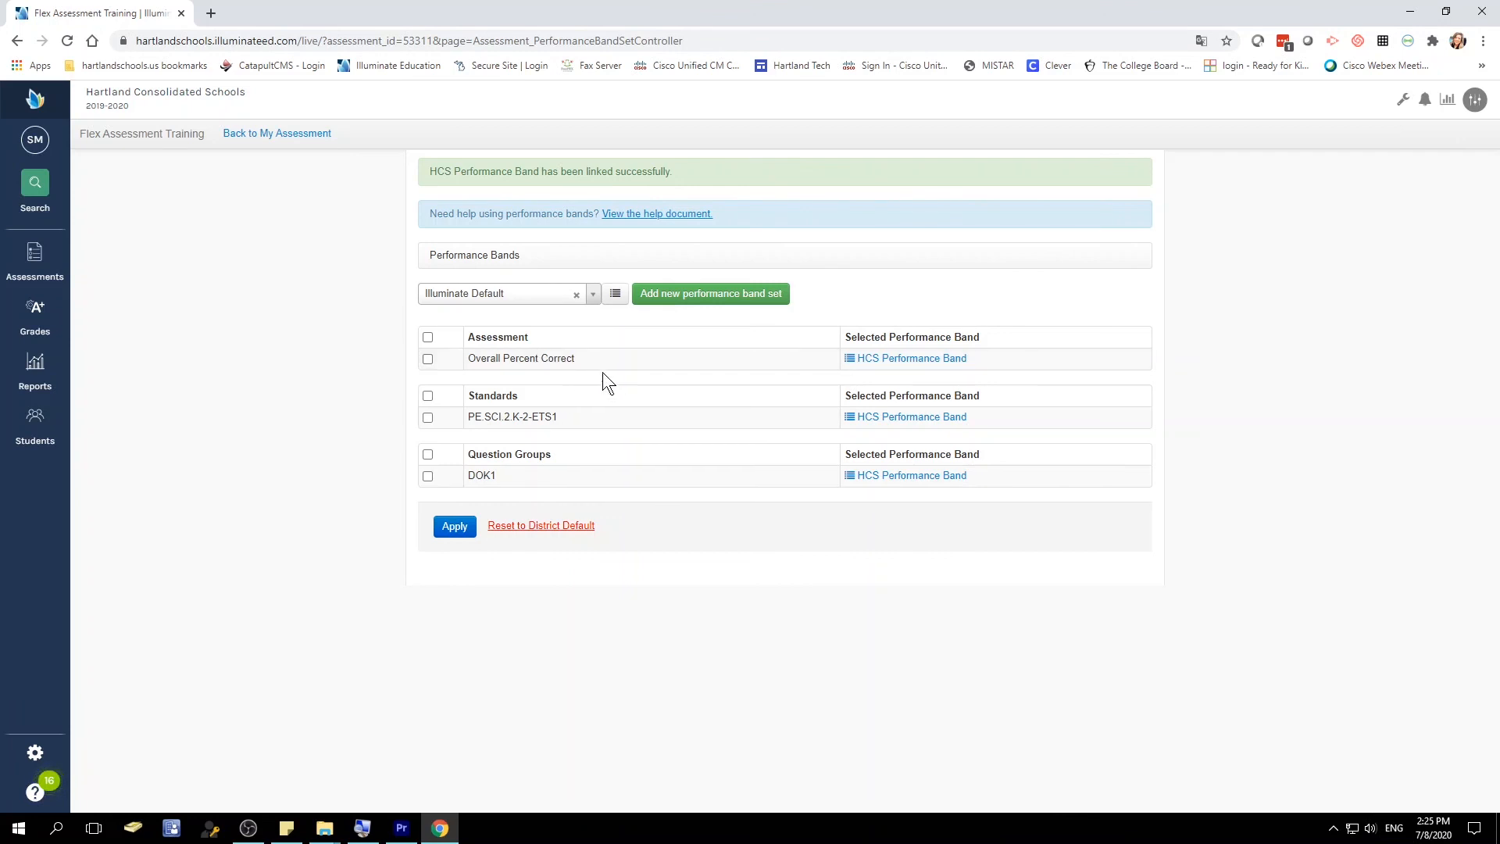
pyautogui.click(252, 138)
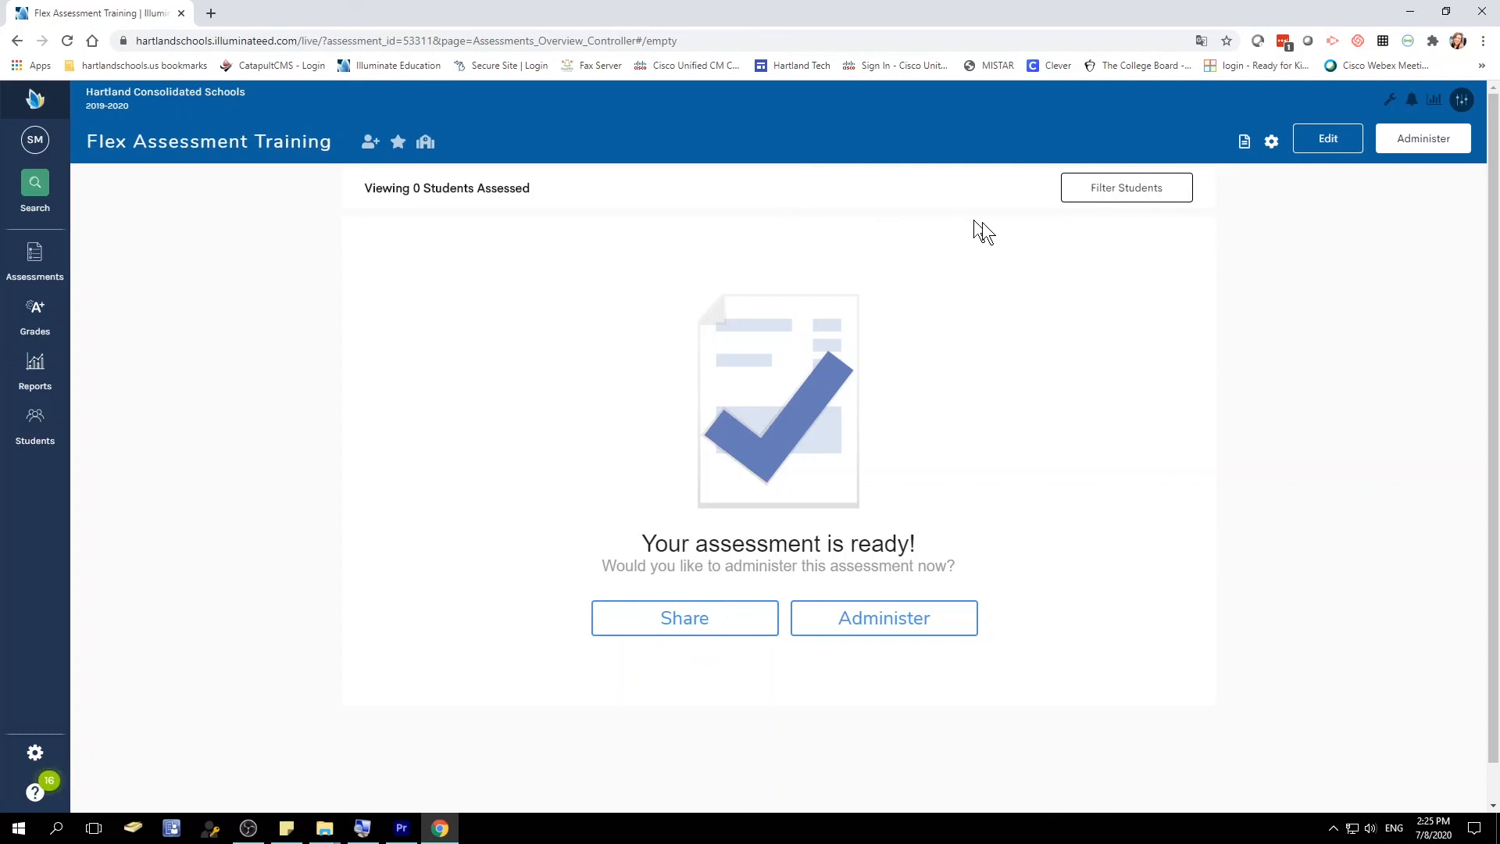
# - Reopen the assessment for editing and toggle Show in Portal in its general settings
pyautogui.click(1305, 133)
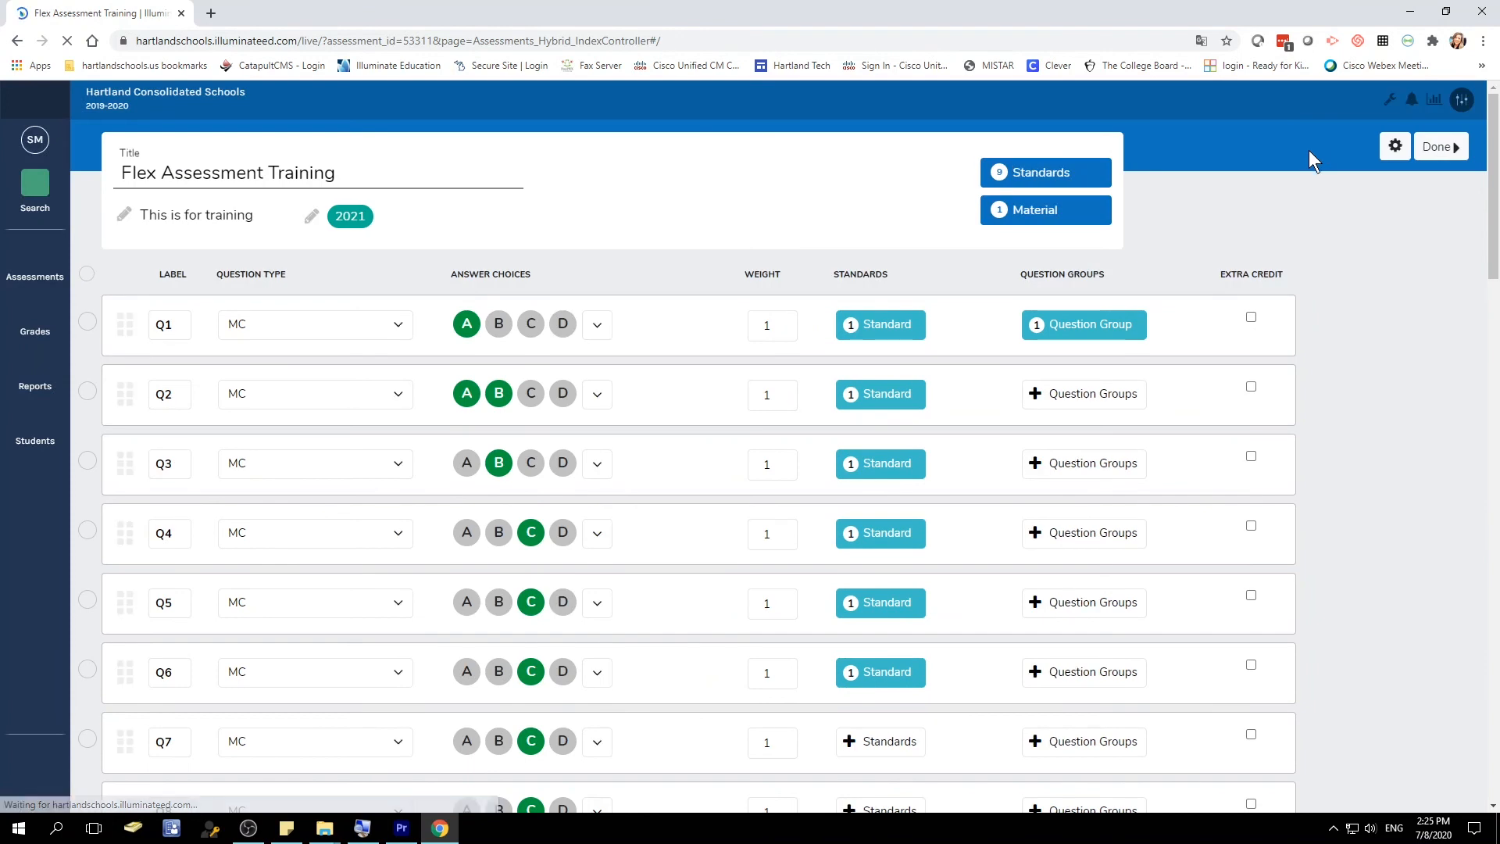
pyautogui.click(1406, 147)
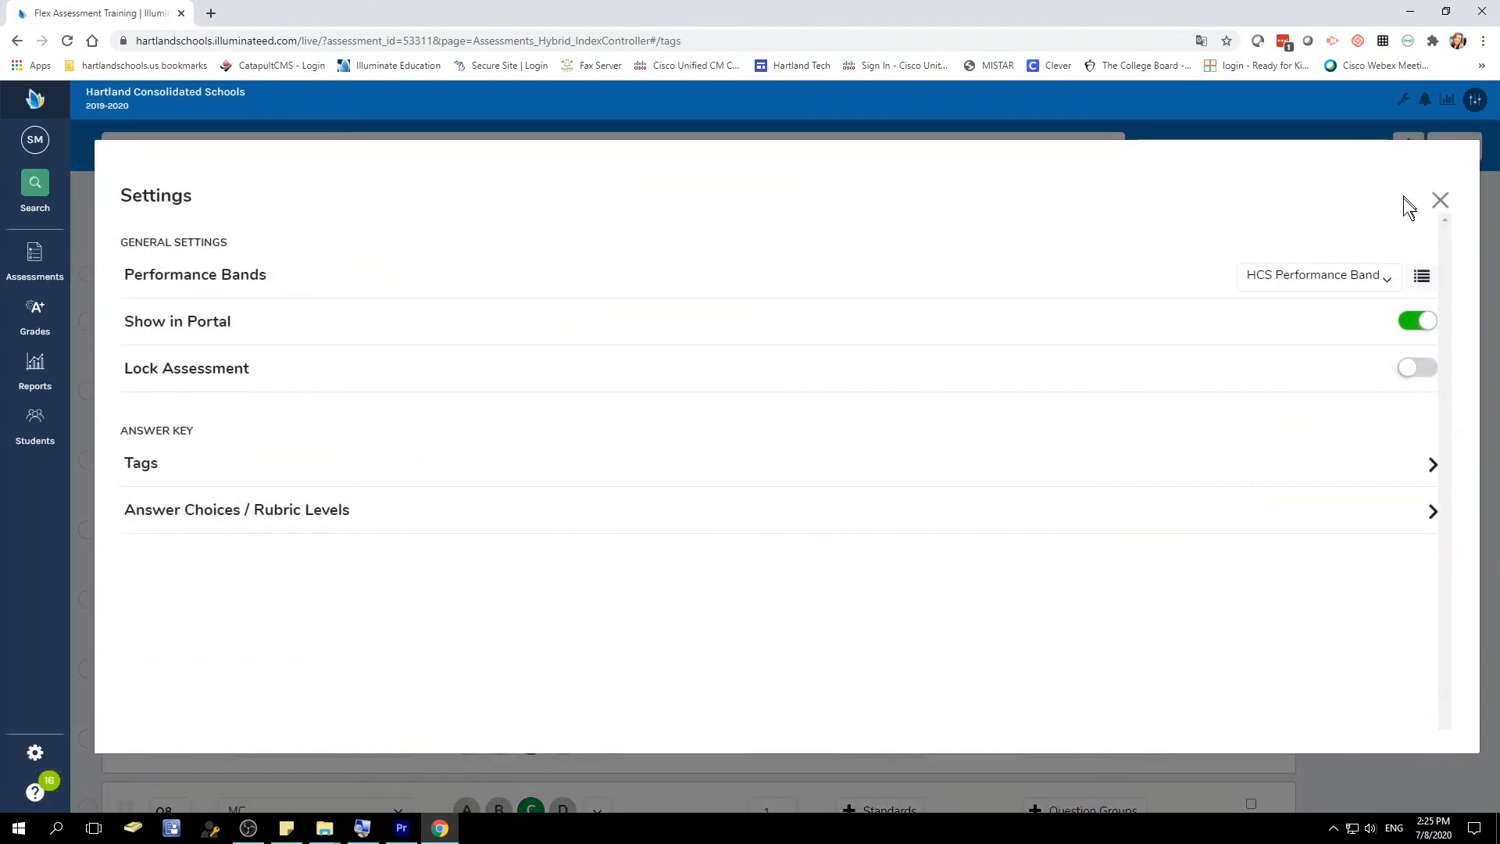
pyautogui.click(1417, 322)
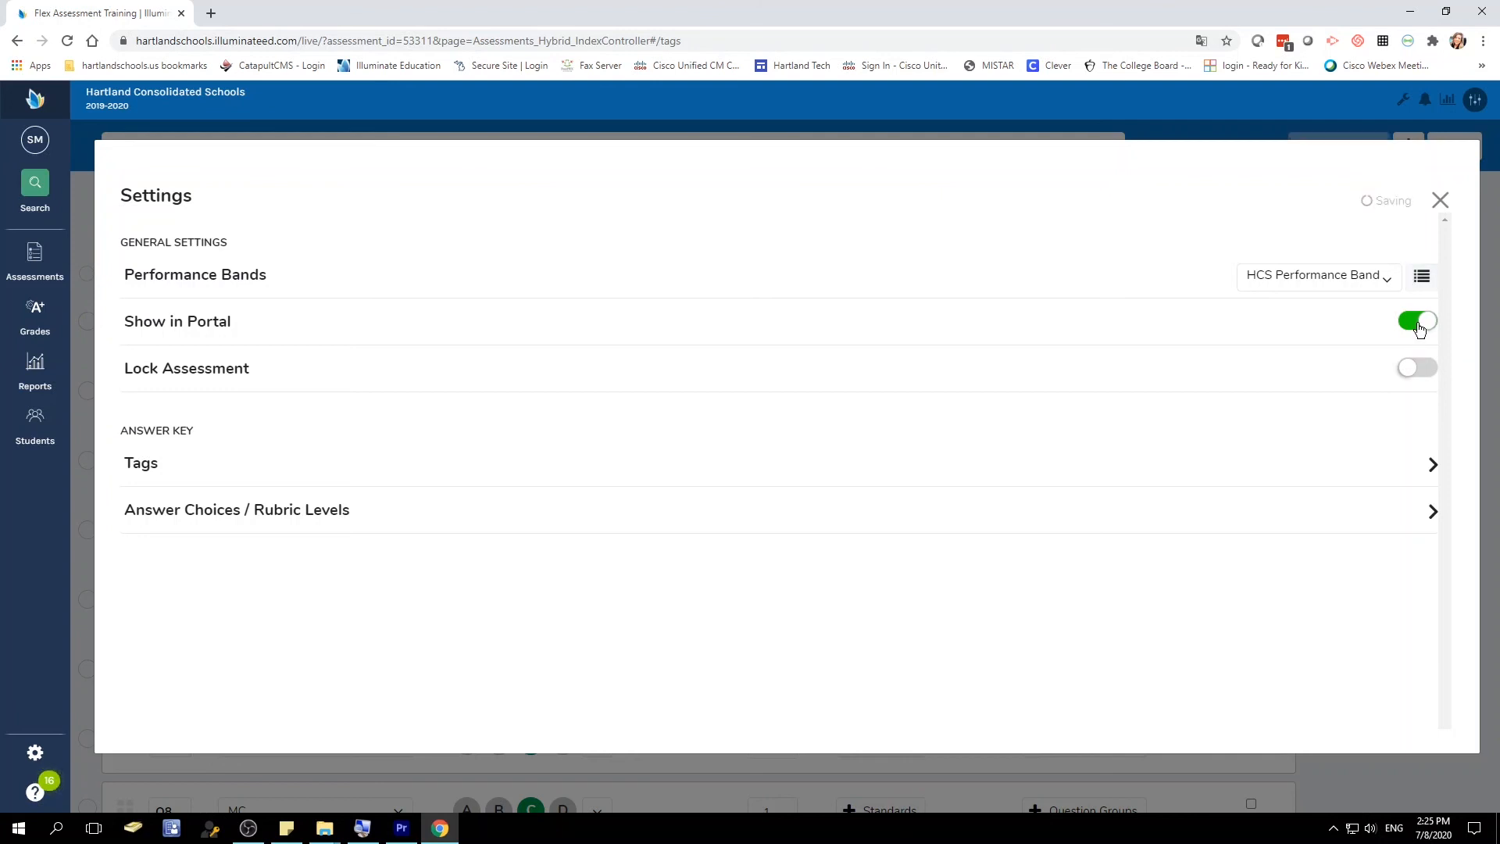